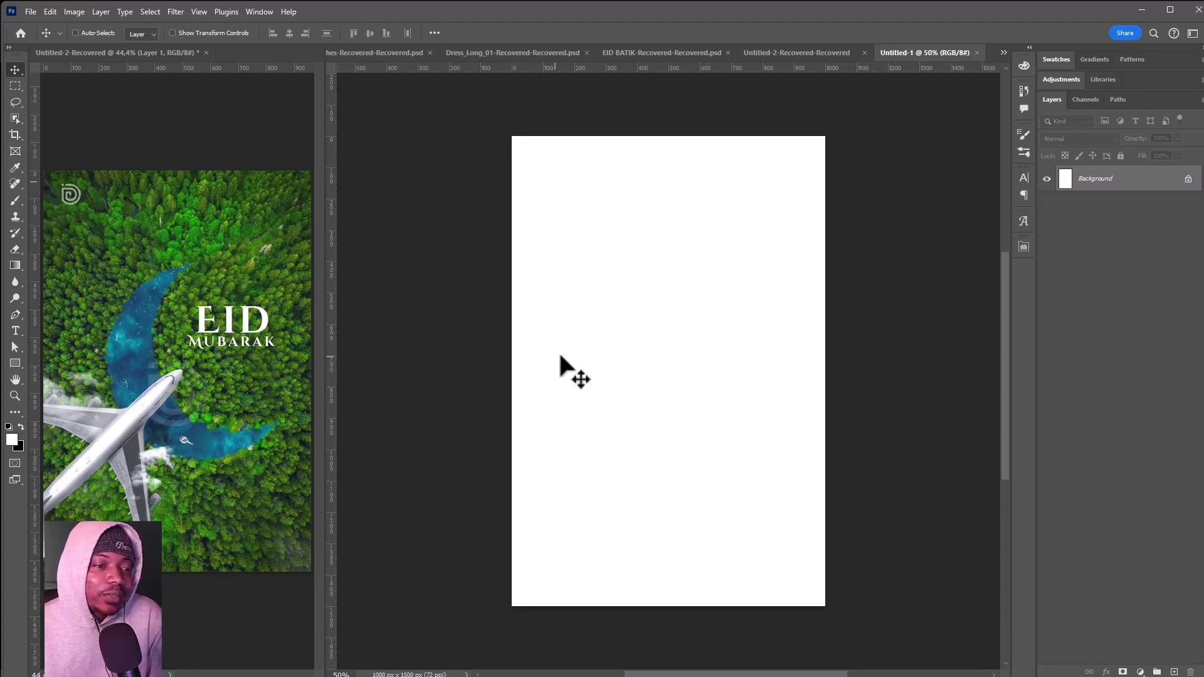
Step: Resize the side-by-side views and bring up new-document settings for a 1000 × 1500 px canvas
left_click_drag(326, 360, 794, 357)
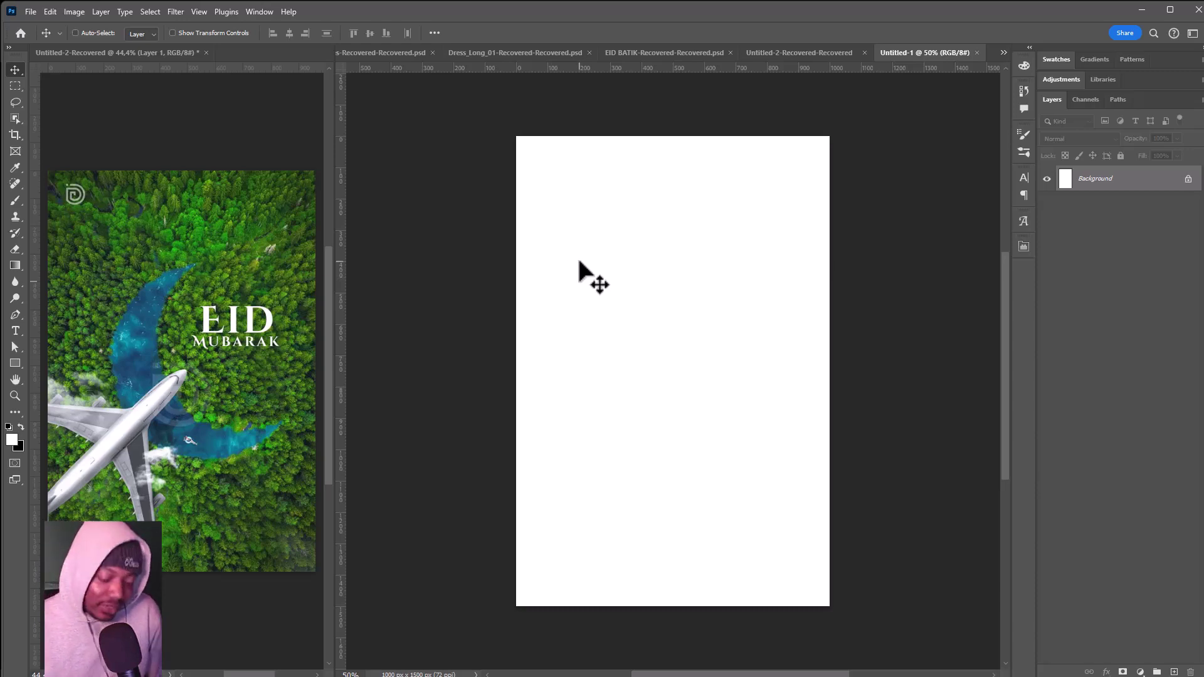
key("ctrl")
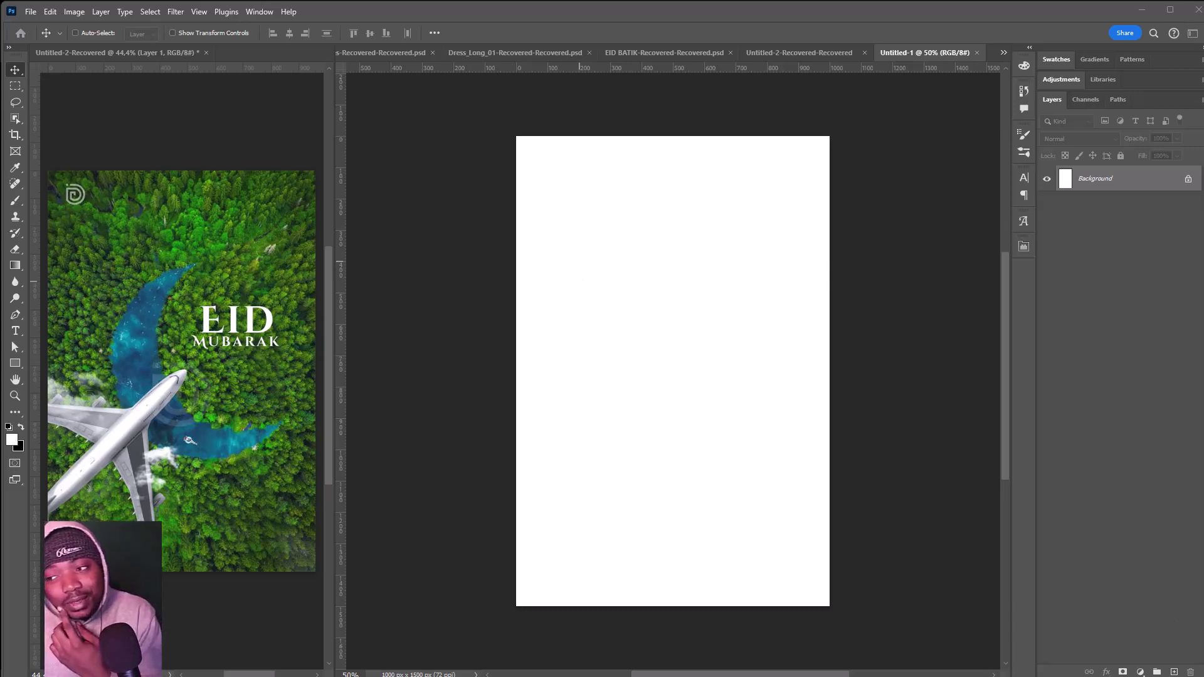
key("ctrl+n")
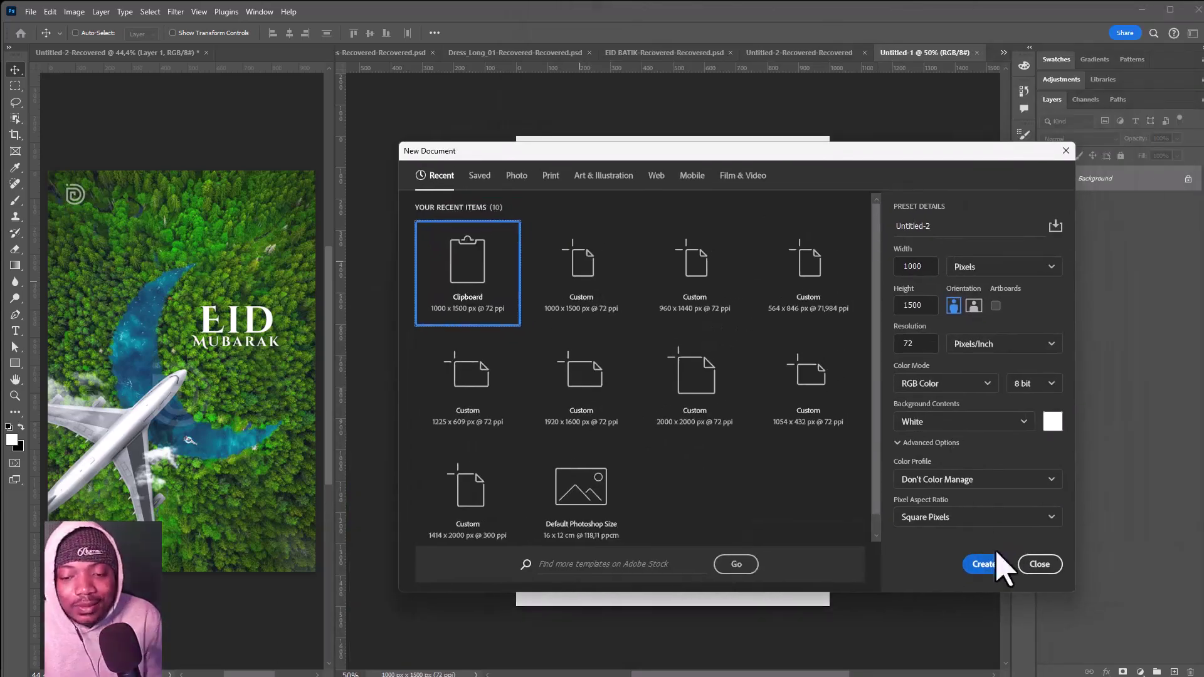
Step: Paste the forest aerial photo, rotate it 90° to fill the canvas, and name its layer Foret
left_click(1046, 564)
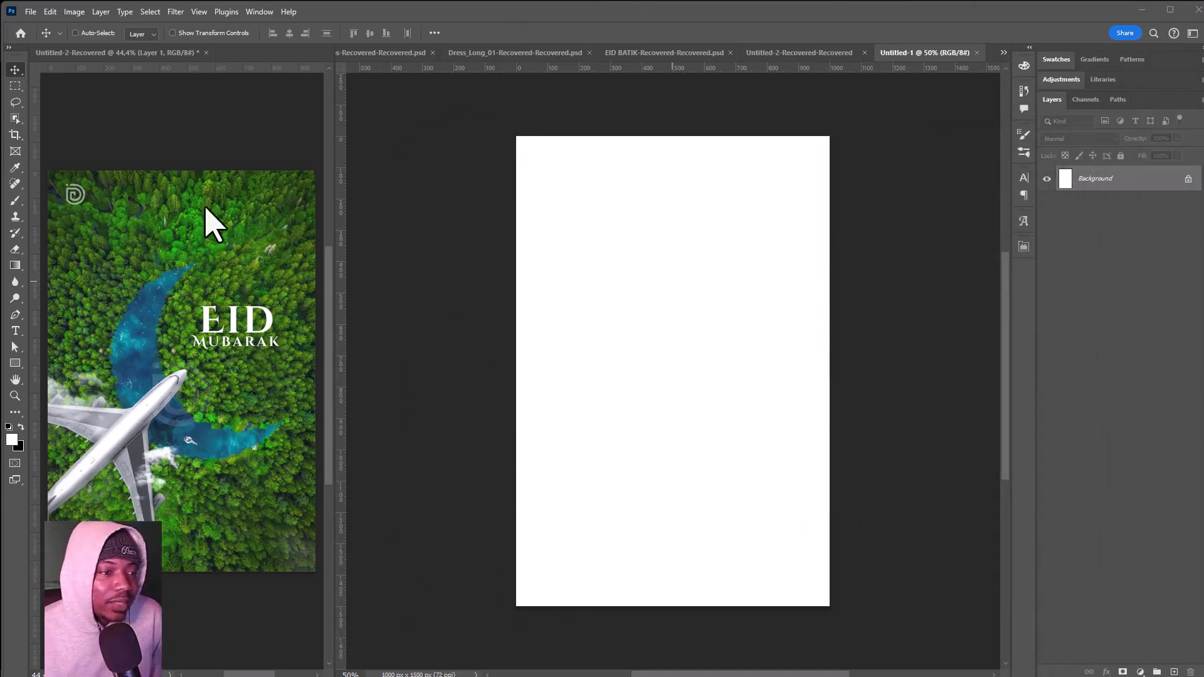
key("ctrl+v")
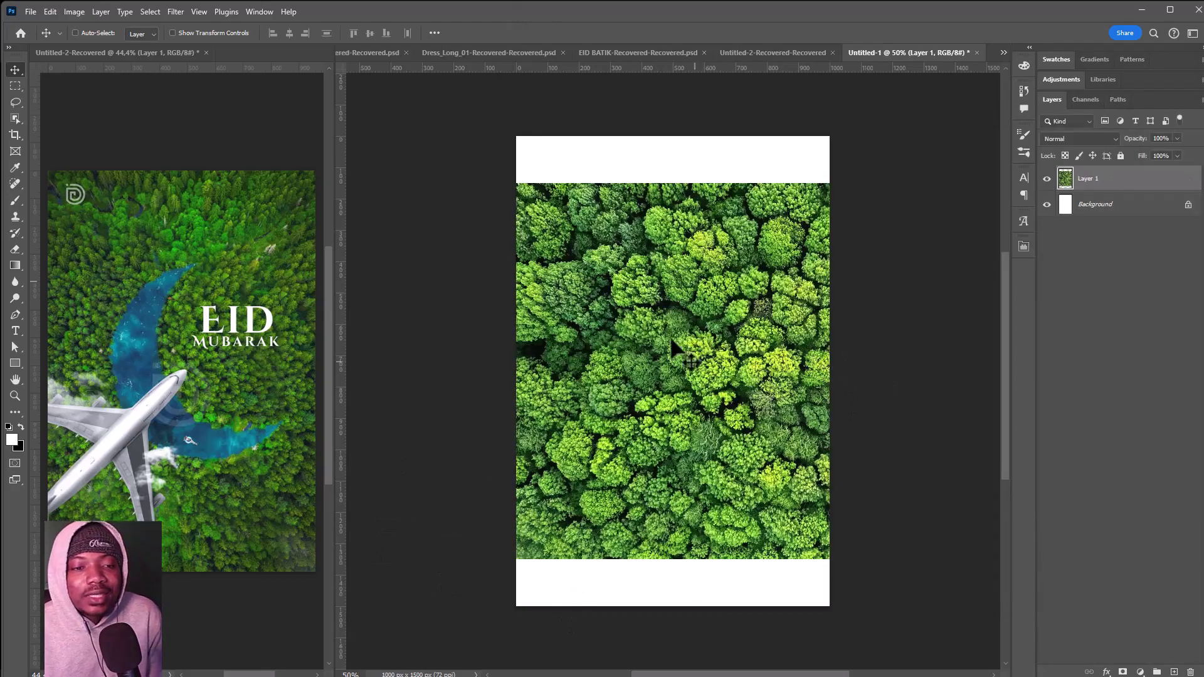
key("ctrl+t")
mouse_move(696, 153)
left_mouse_down()
mouse_move(990, 274)
mouse_move(848, 382)
mouse_move(830, 367)
left_mouse_up()
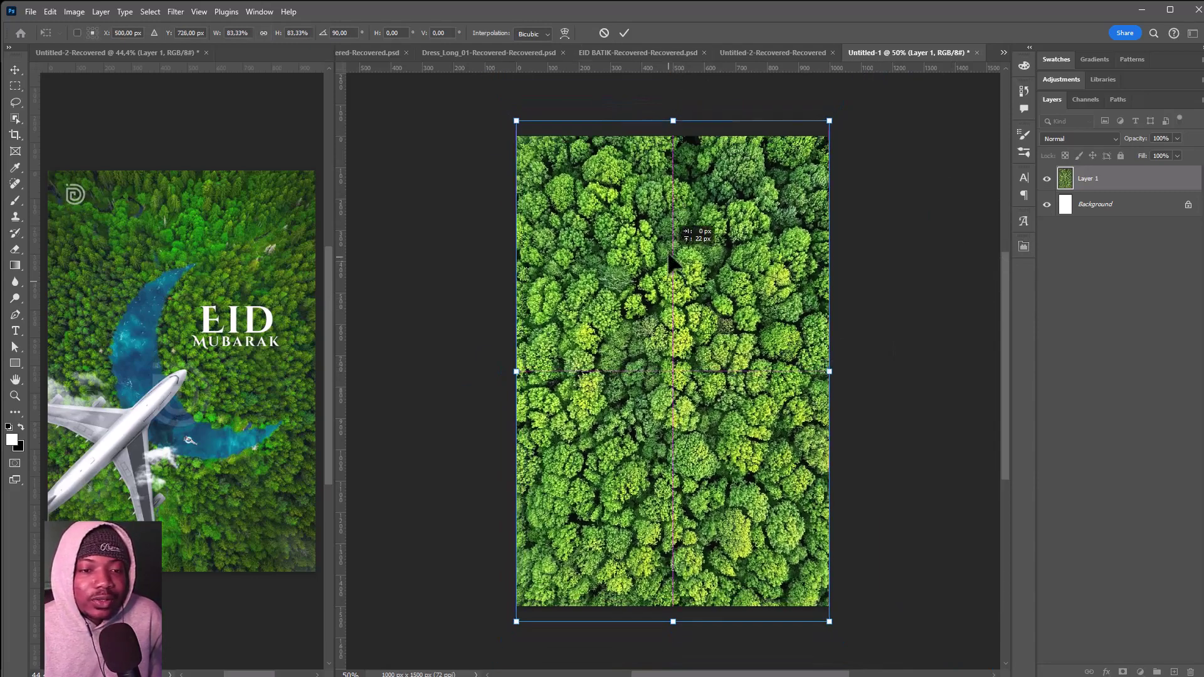
left_click_drag(671, 266, 670, 257)
key("Return")
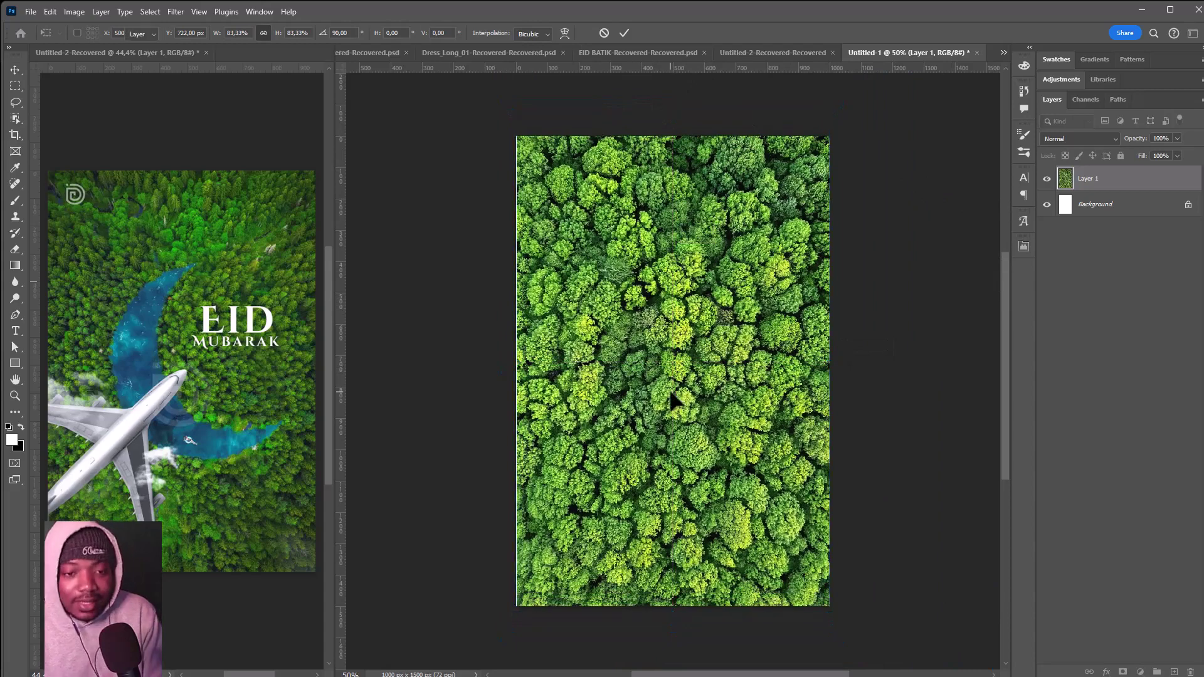
key("ctrl+t")
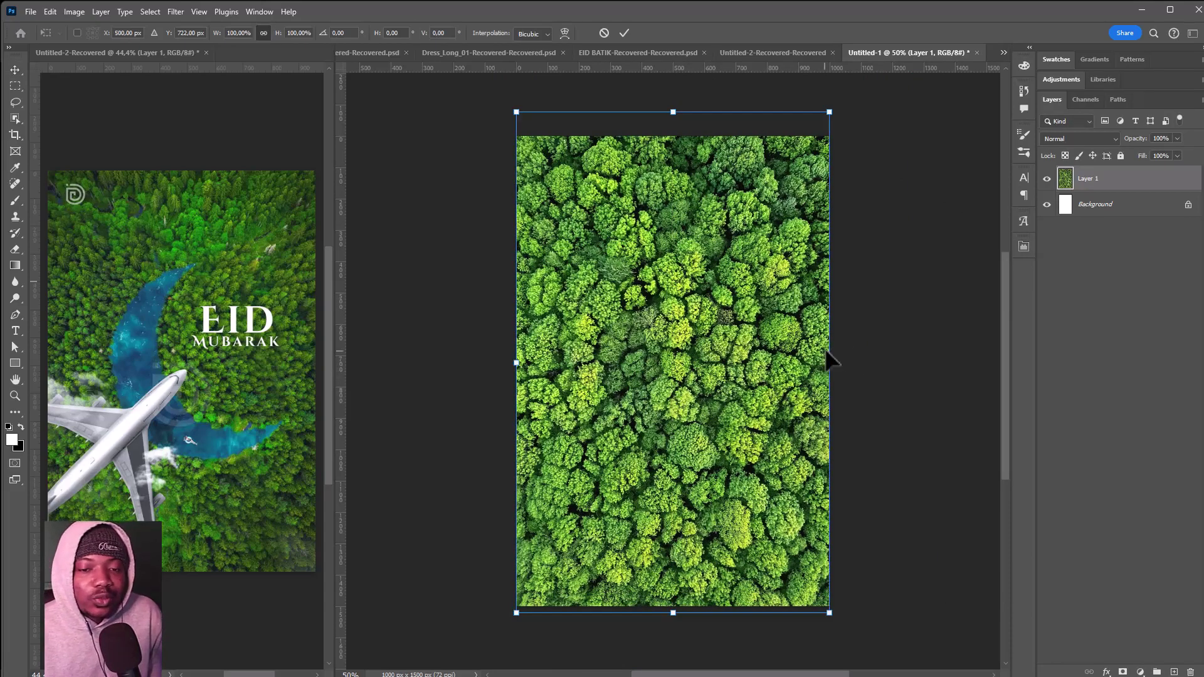
key("Return")
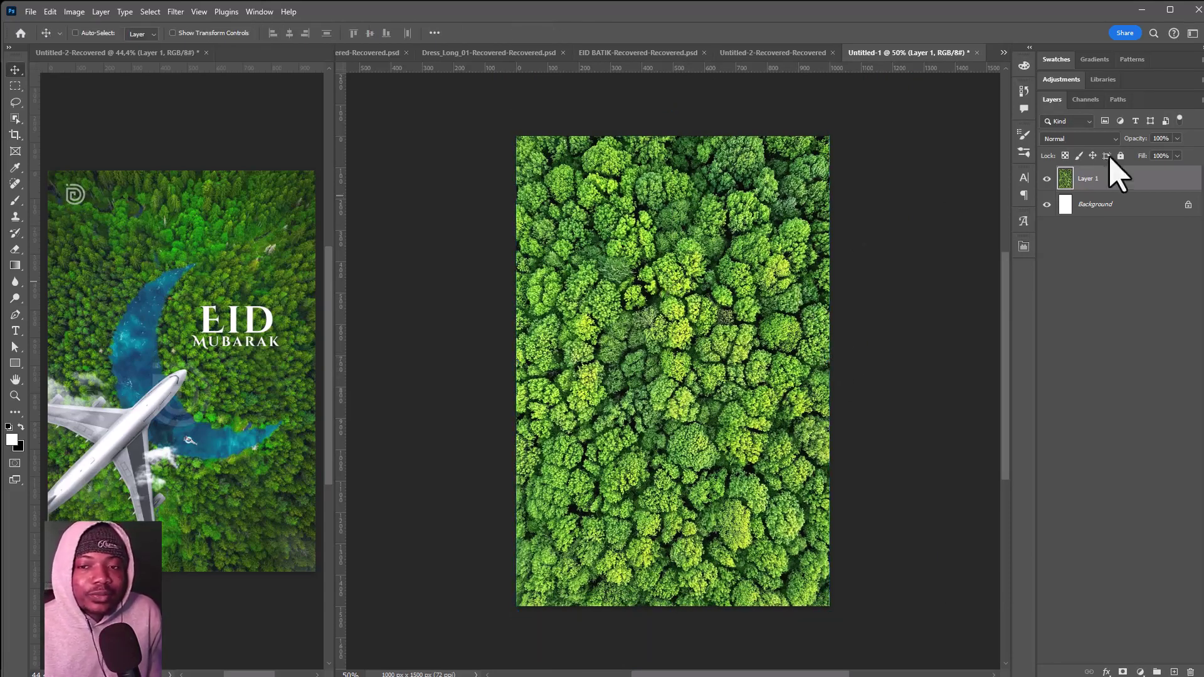
double_click(1091, 180)
type("Forest")
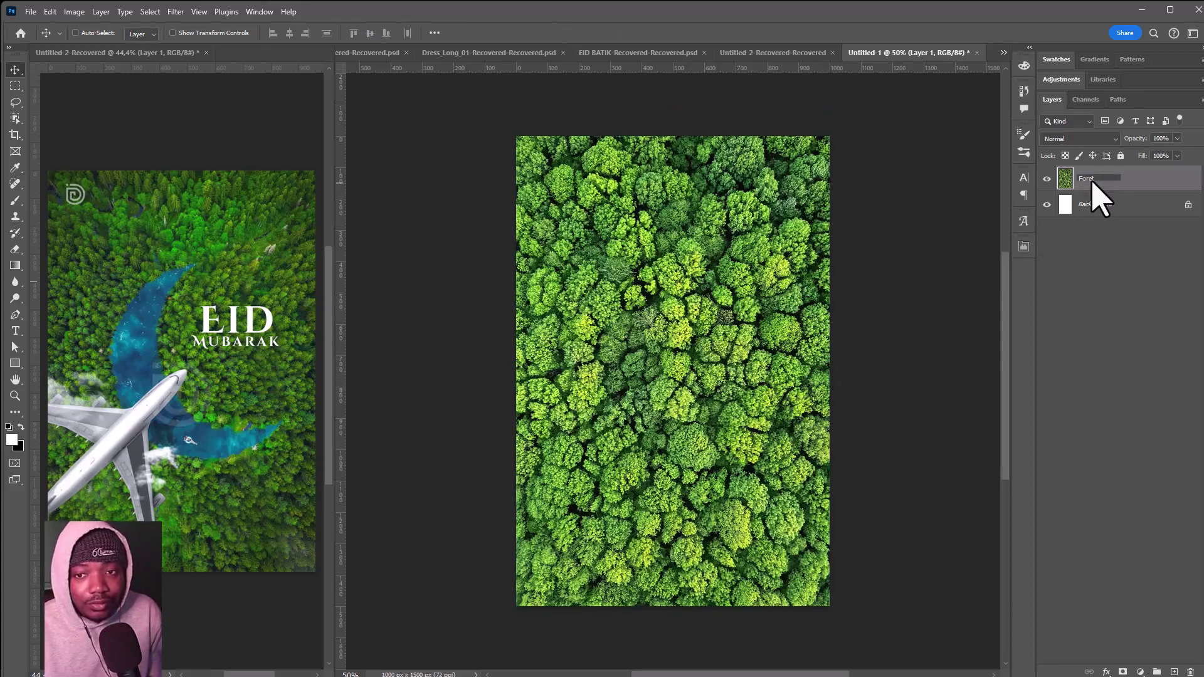
key("Return")
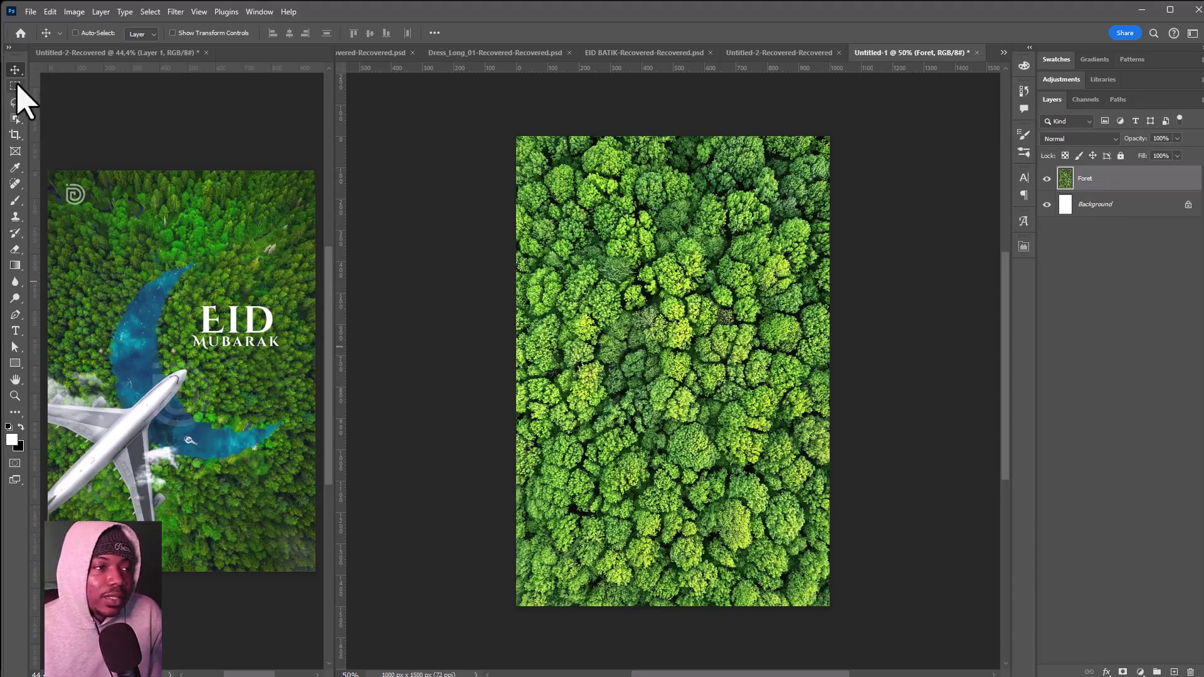
Step: Draw a large circle over the forest photo with the Ellipse Tool
right_click(16, 363)
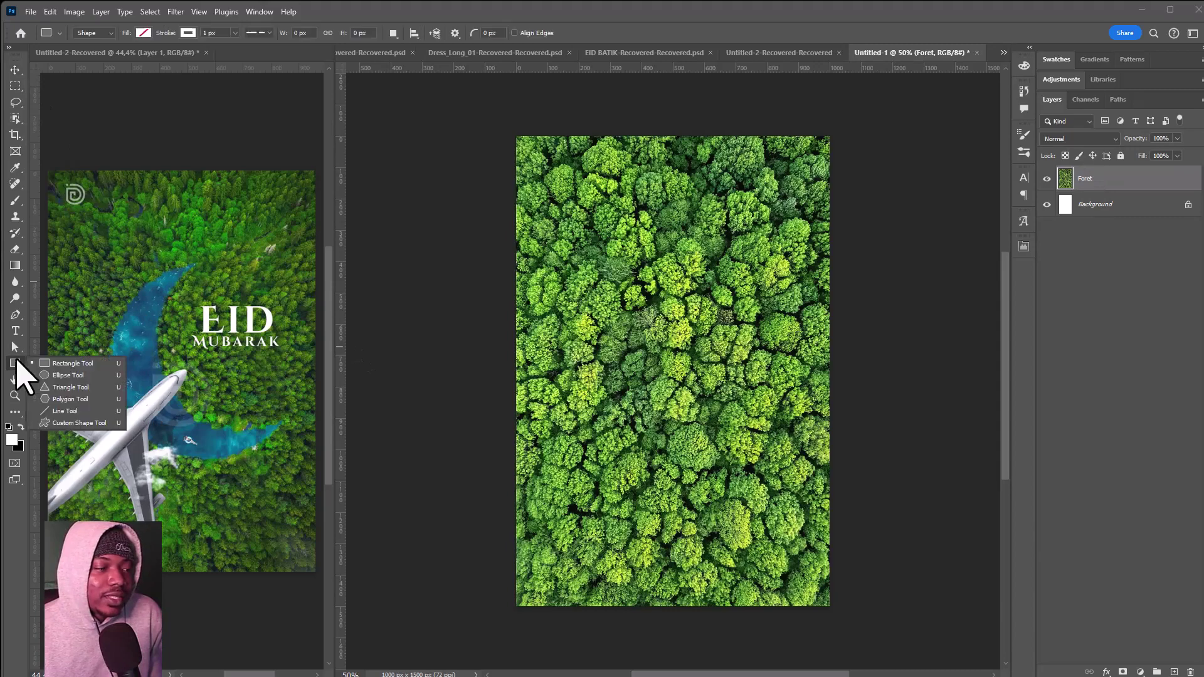
left_click(69, 375)
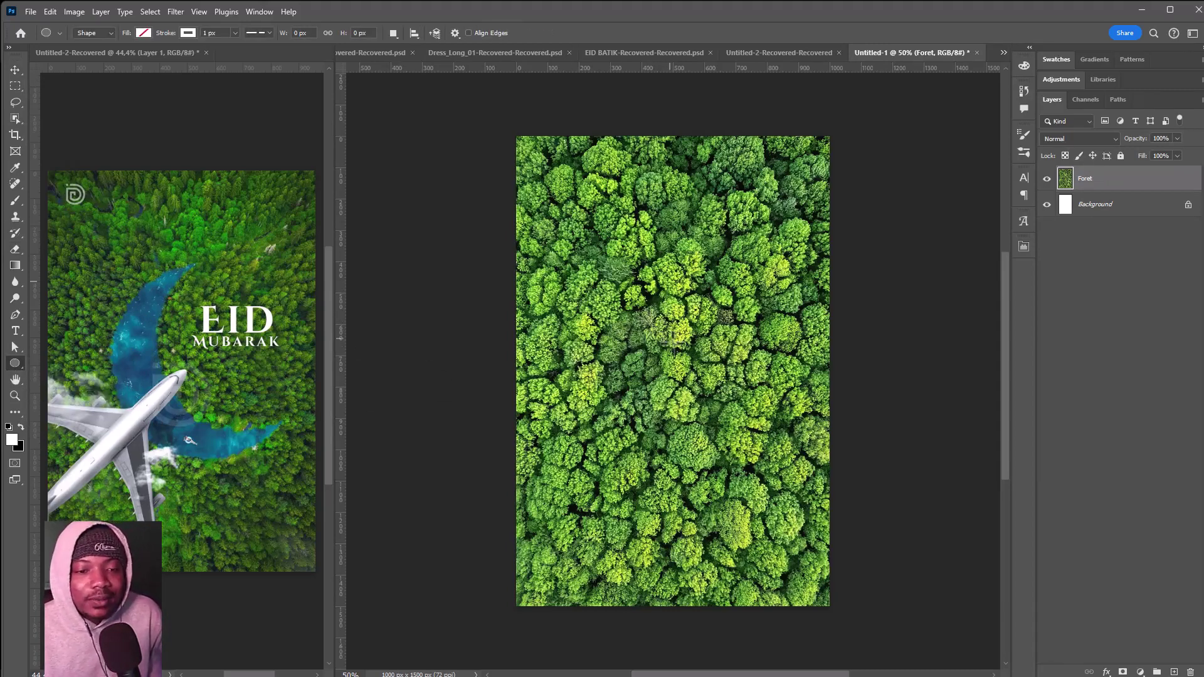
left_click_drag(672, 344, 788, 462)
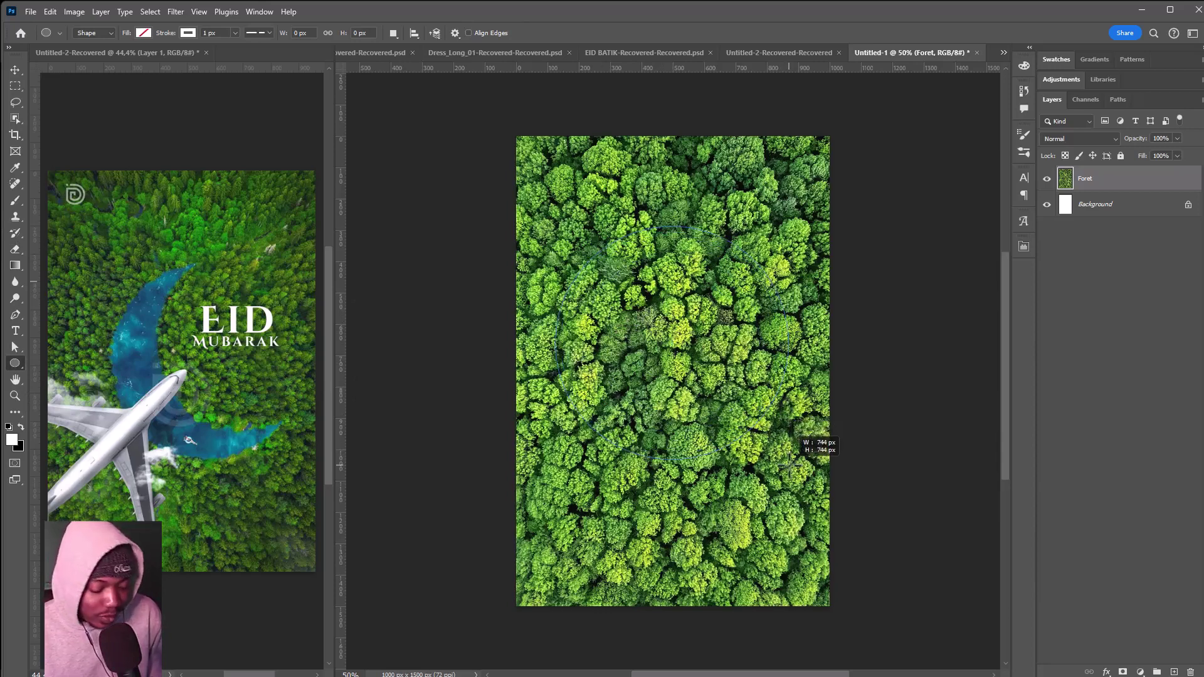
mouse_move(788, 462)
left_mouse_down()
mouse_move(723, 389)
mouse_move(720, 317)
mouse_move(789, 433)
mouse_move(787, 458)
left_mouse_up()
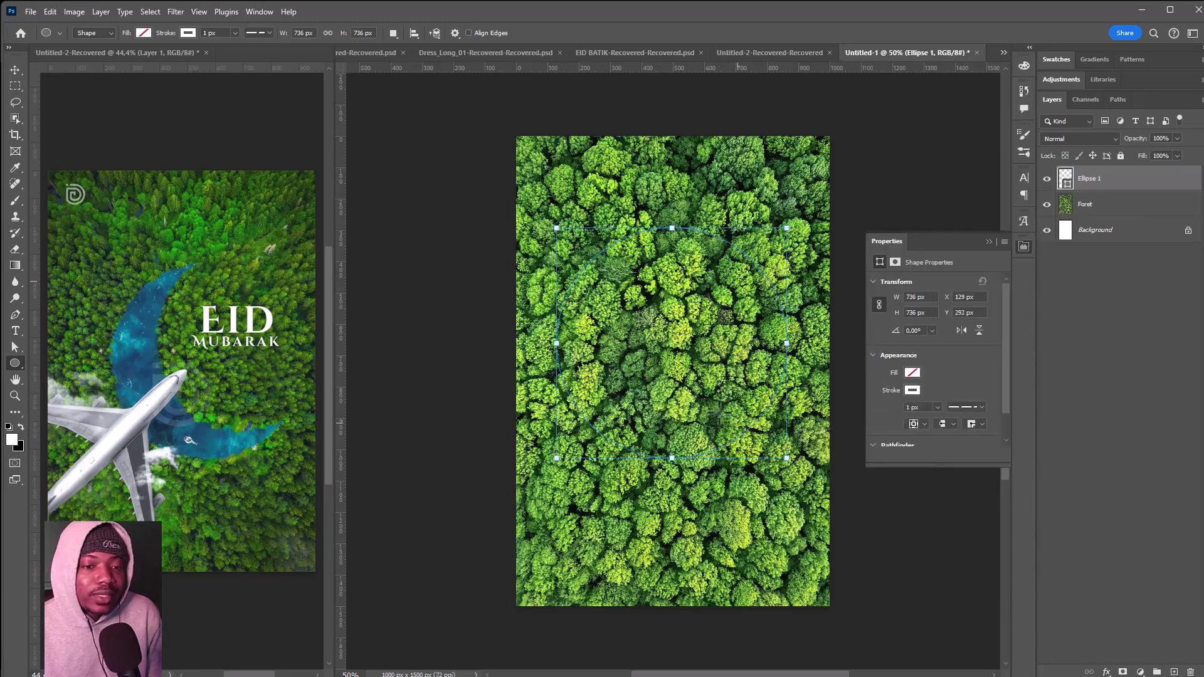
Step: Give the circle an orange fill and no stroke
left_click(145, 33)
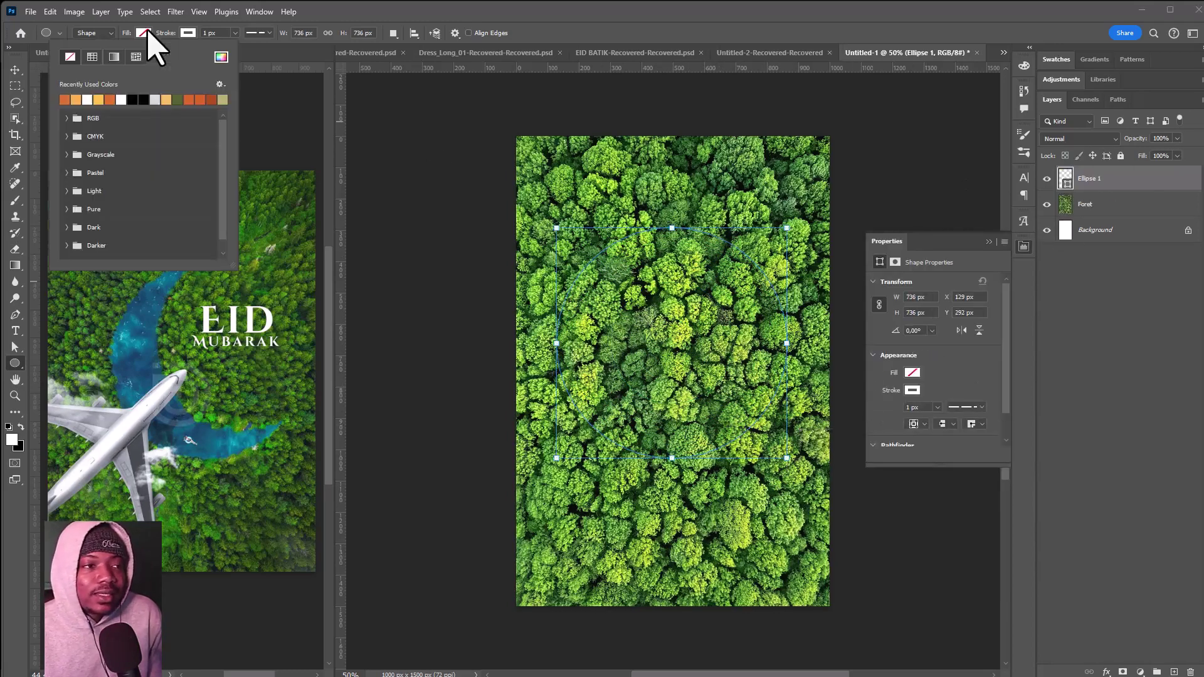
left_click(66, 98)
left_click(188, 33)
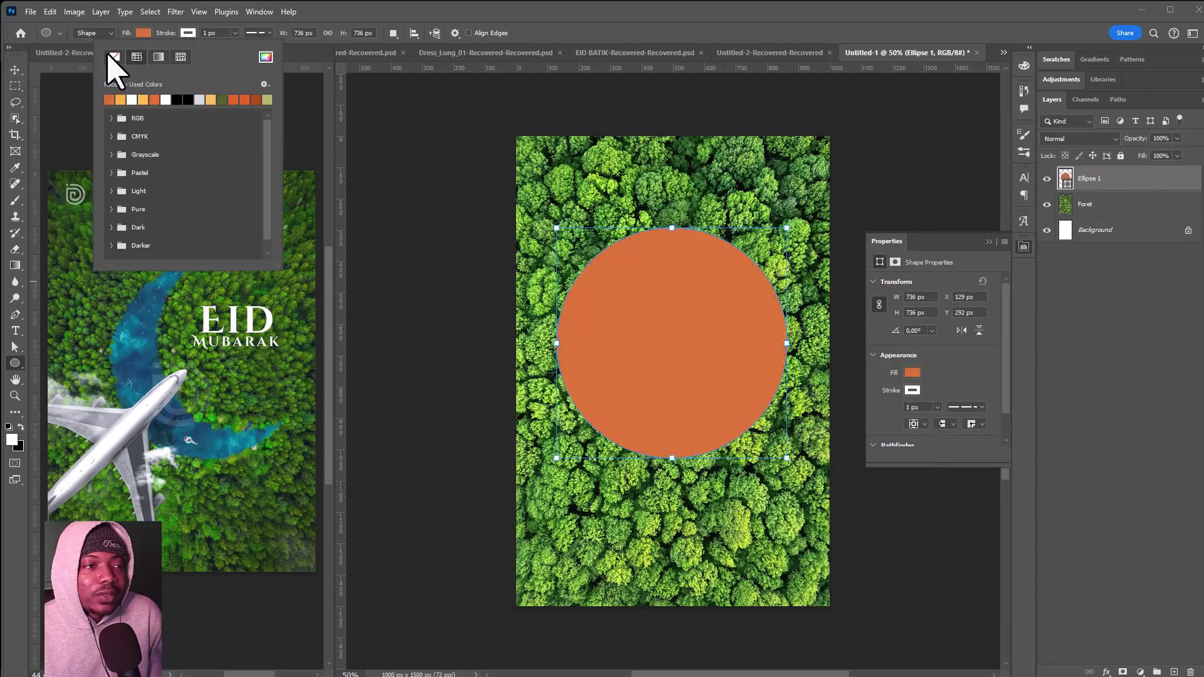
left_click(114, 57)
key("Escape")
key("v")
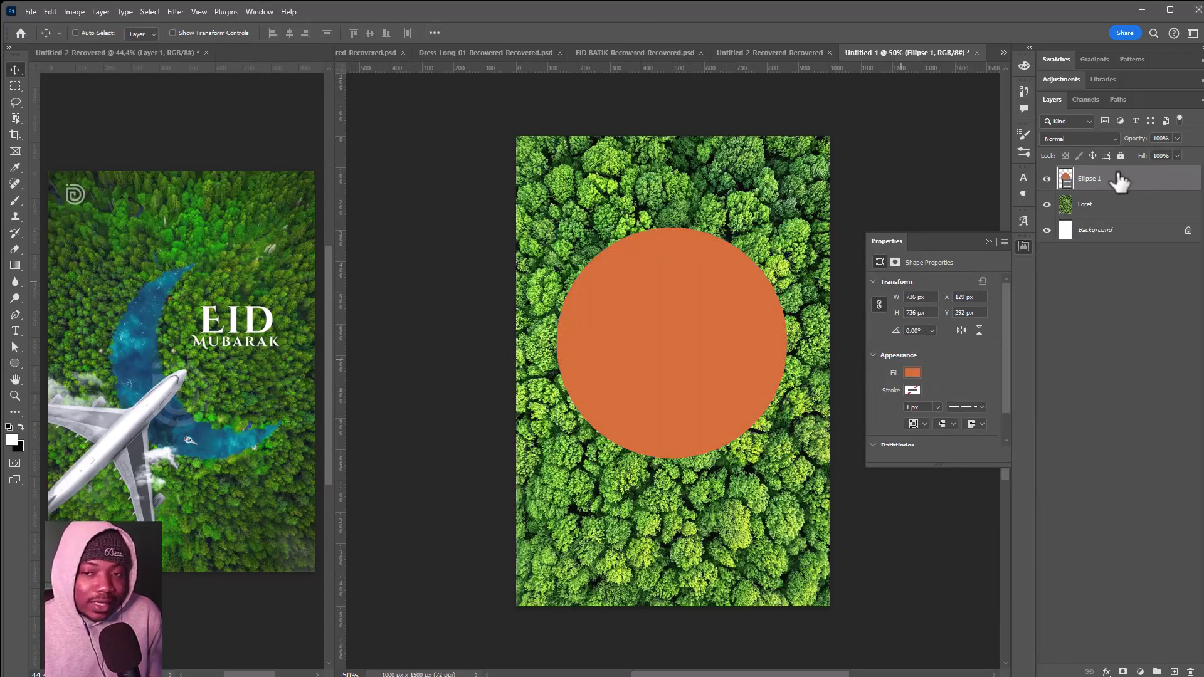
Step: Duplicate the circle, offset the copy up-right, and fill it green
key("ctrl+j")
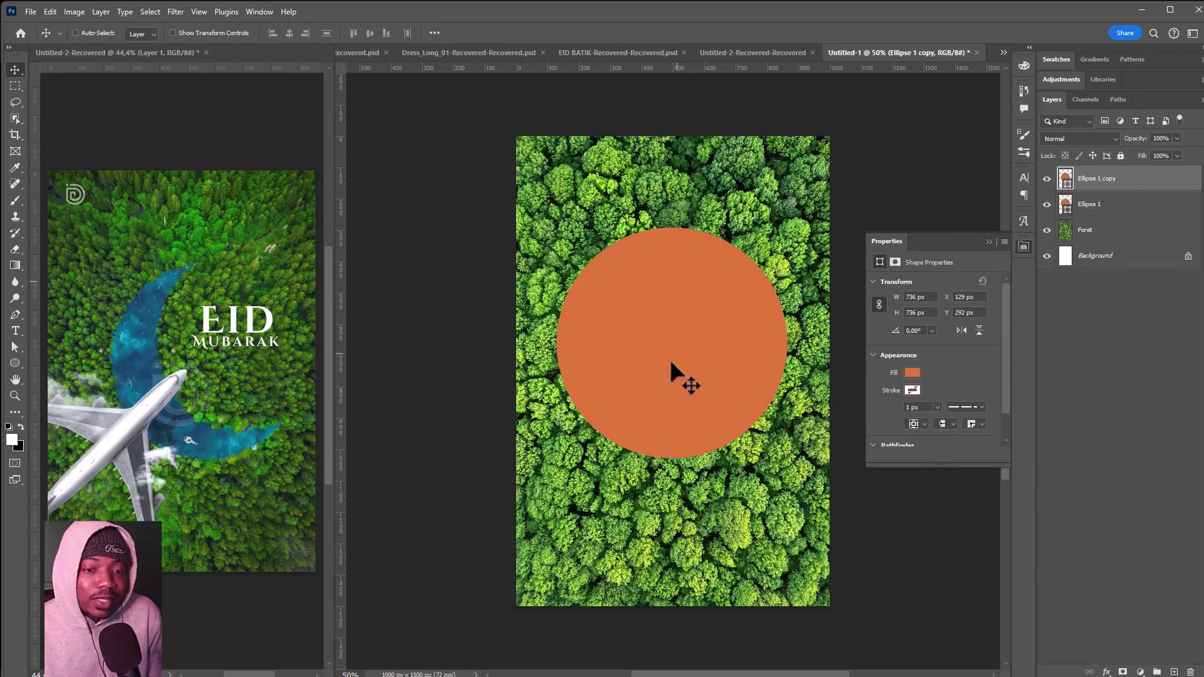
left_click_drag(670, 360, 725, 319)
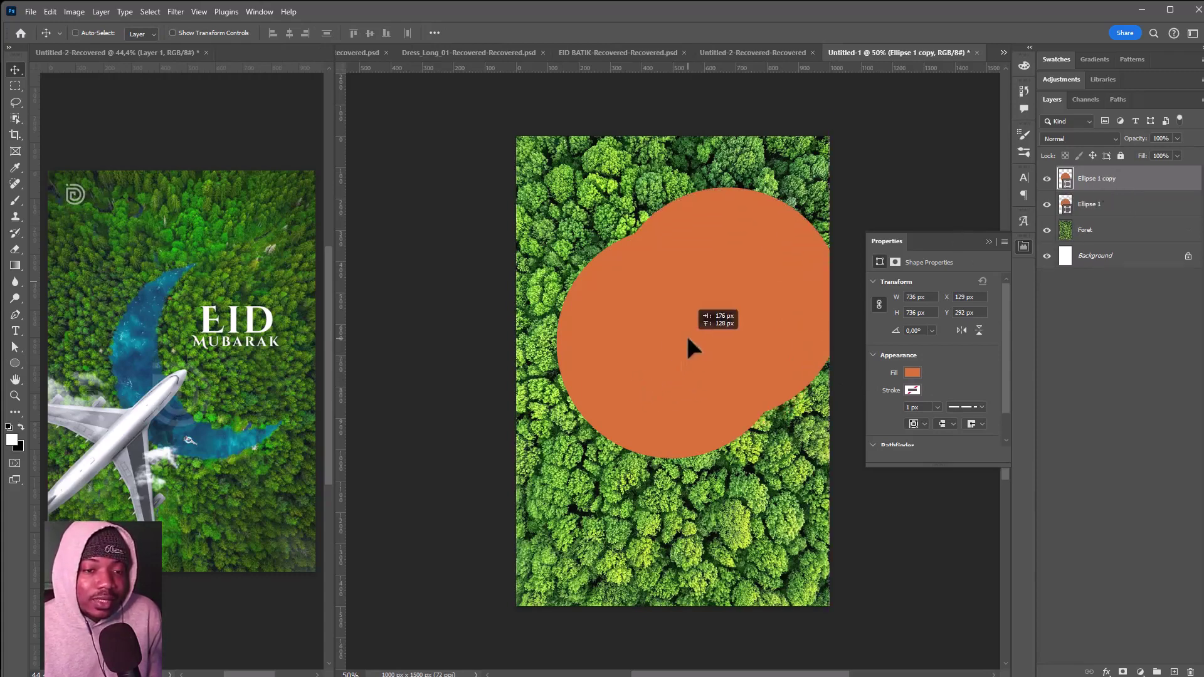
left_click(913, 372)
left_click(1002, 428)
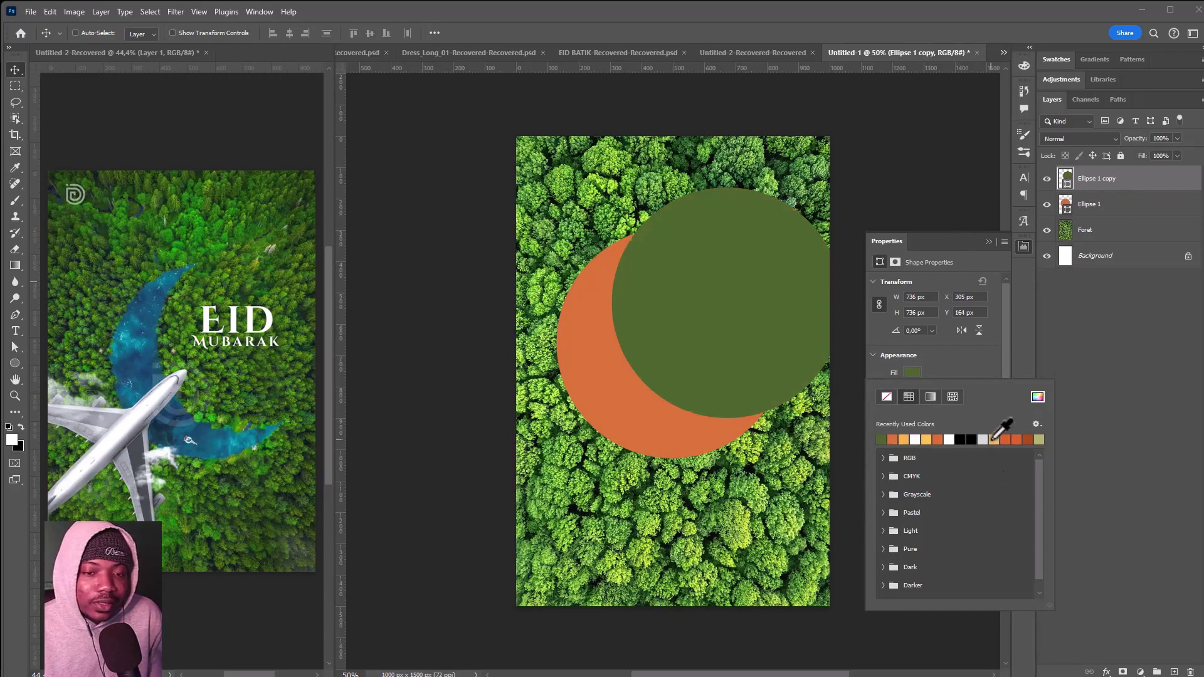
left_click(1114, 389)
left_click(645, 323)
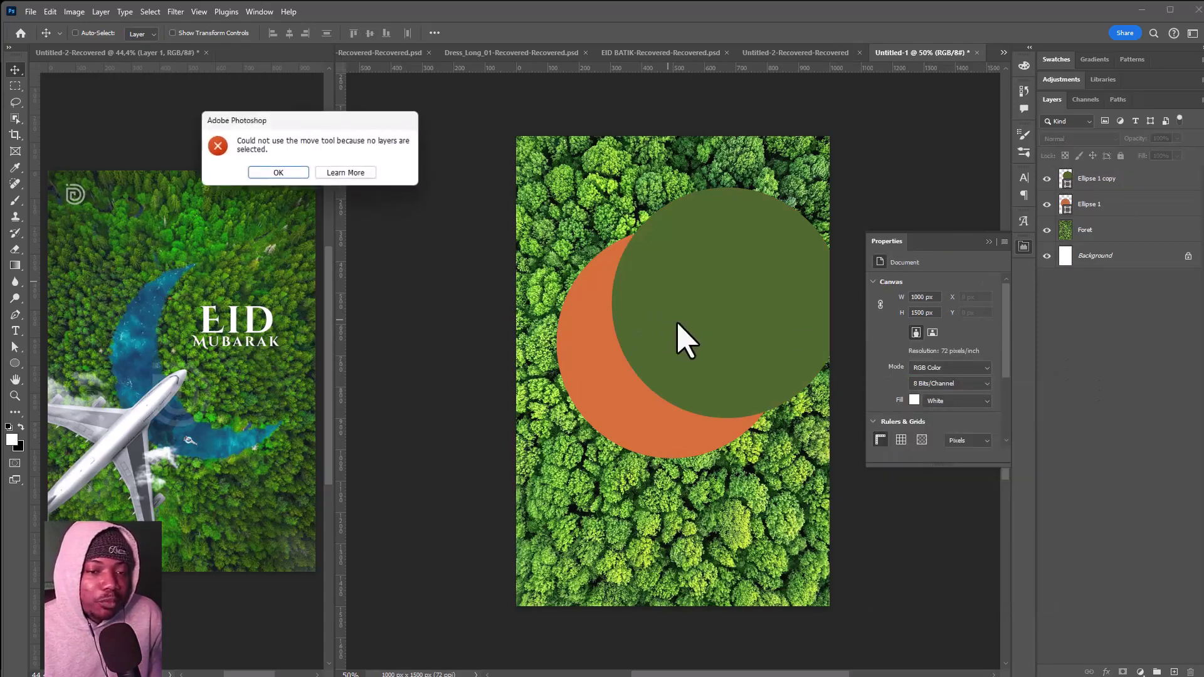
left_click(300, 176)
left_click(747, 282)
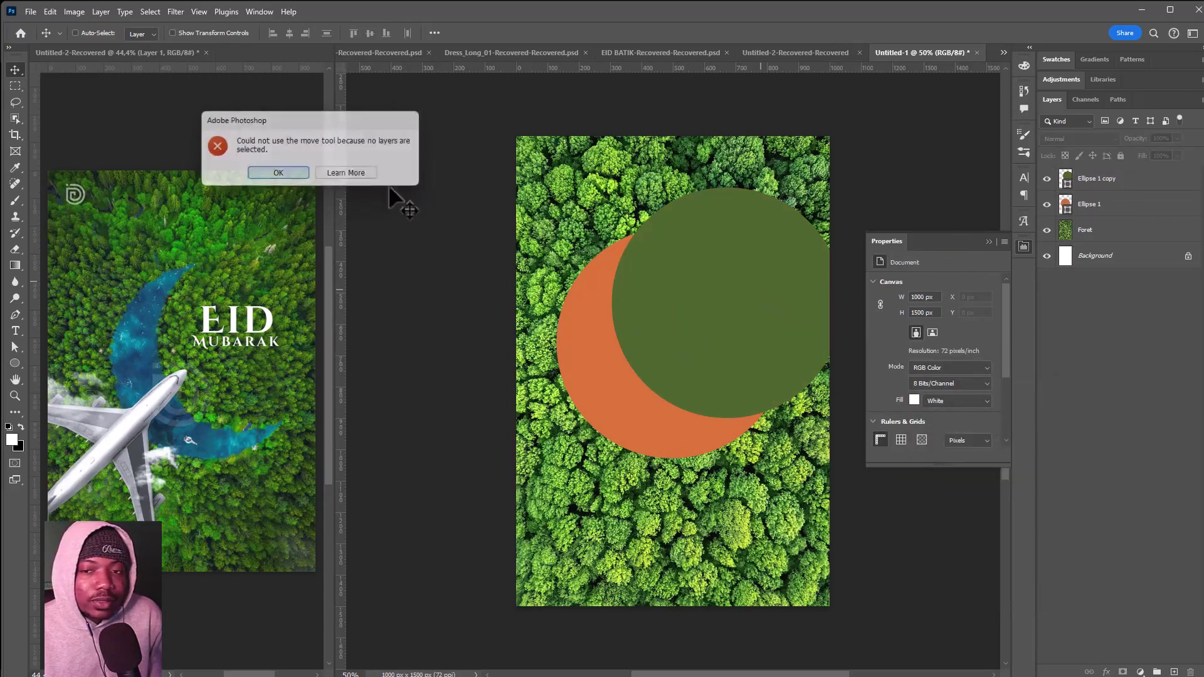
key("Return")
Step: Shift the green copy slightly right, then combine both circles with Merge Shapes
left_click(1128, 178)
left_click_drag(667, 299, 692, 303)
left_click(1123, 206, "shift")
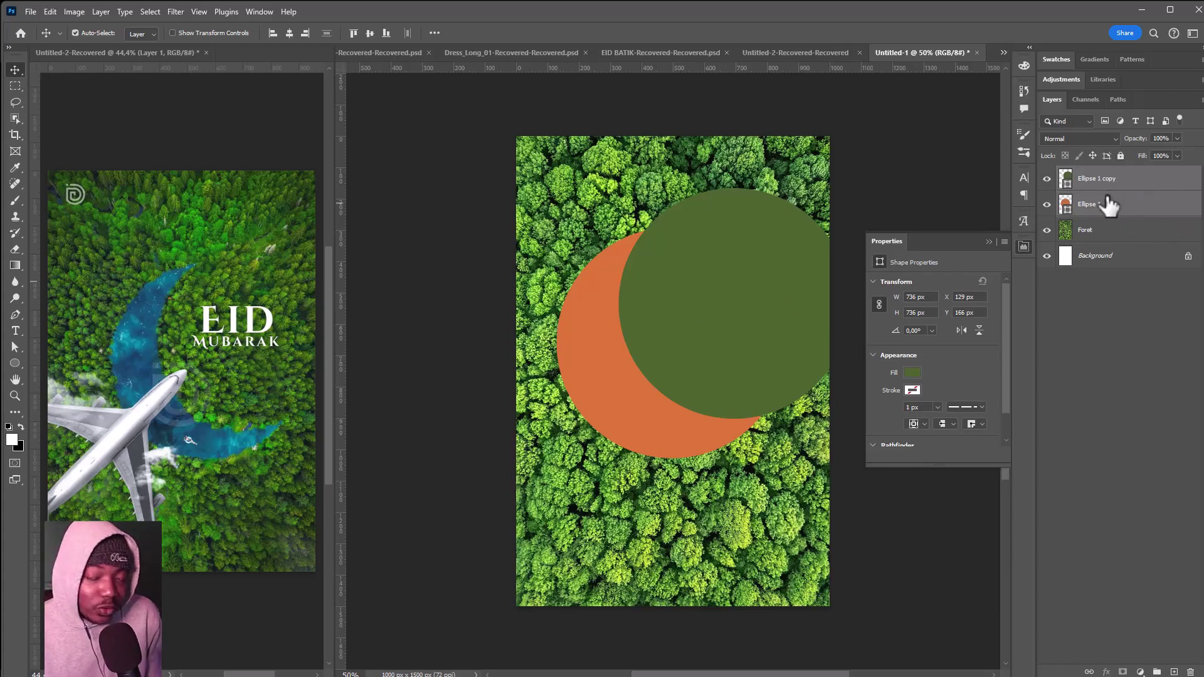
right_click(1110, 201)
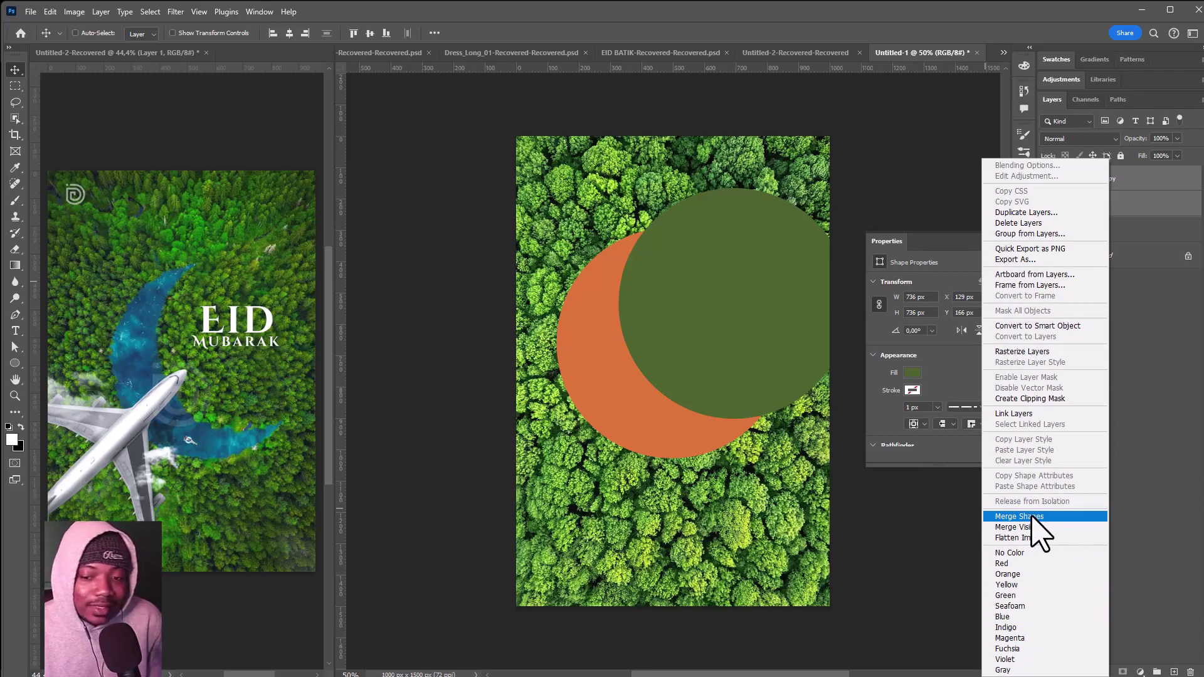
left_click(1007, 515)
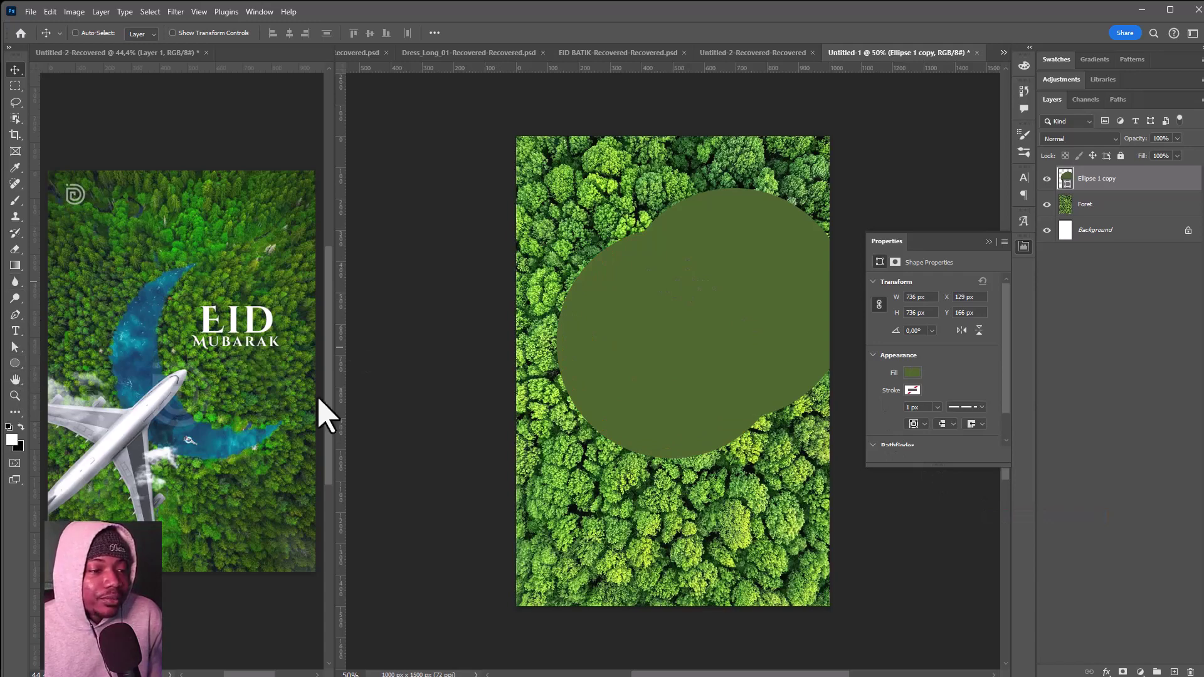
Step: Check the finished reference poster fitted in view, then return to the new poster
left_click_drag(314, 404, 171, 385)
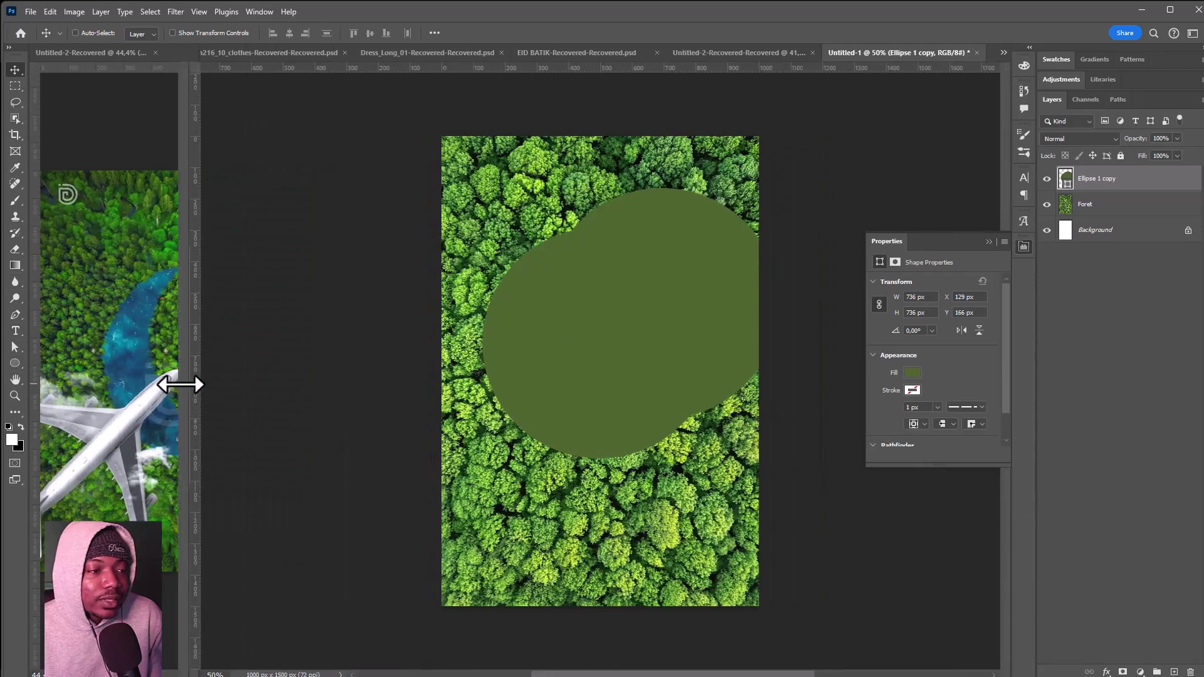
left_click(102, 345)
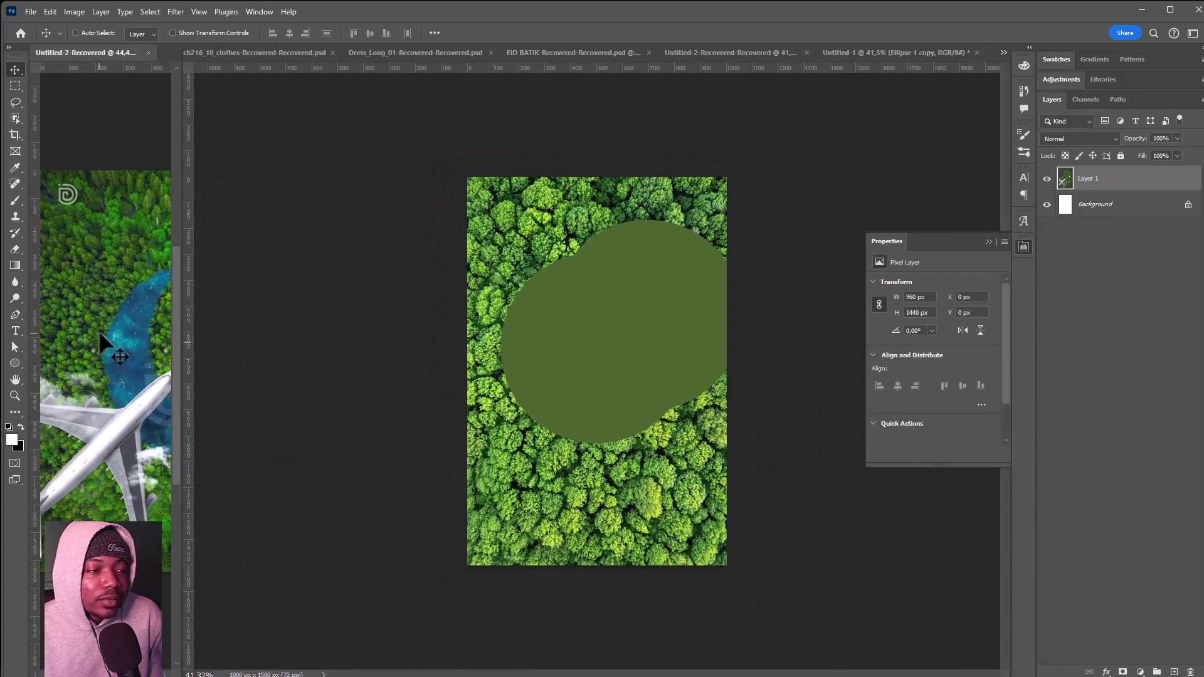
key("ctrl+0")
scroll(108, 328, "down", 2)
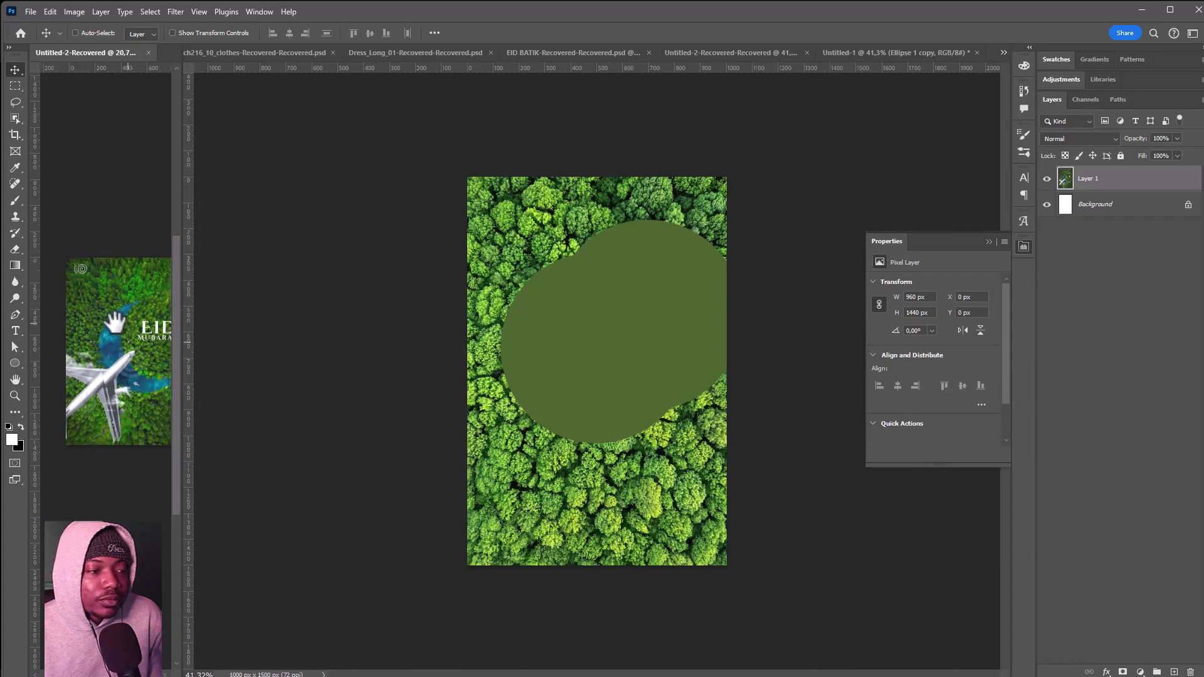
left_click_drag(113, 328, 107, 322)
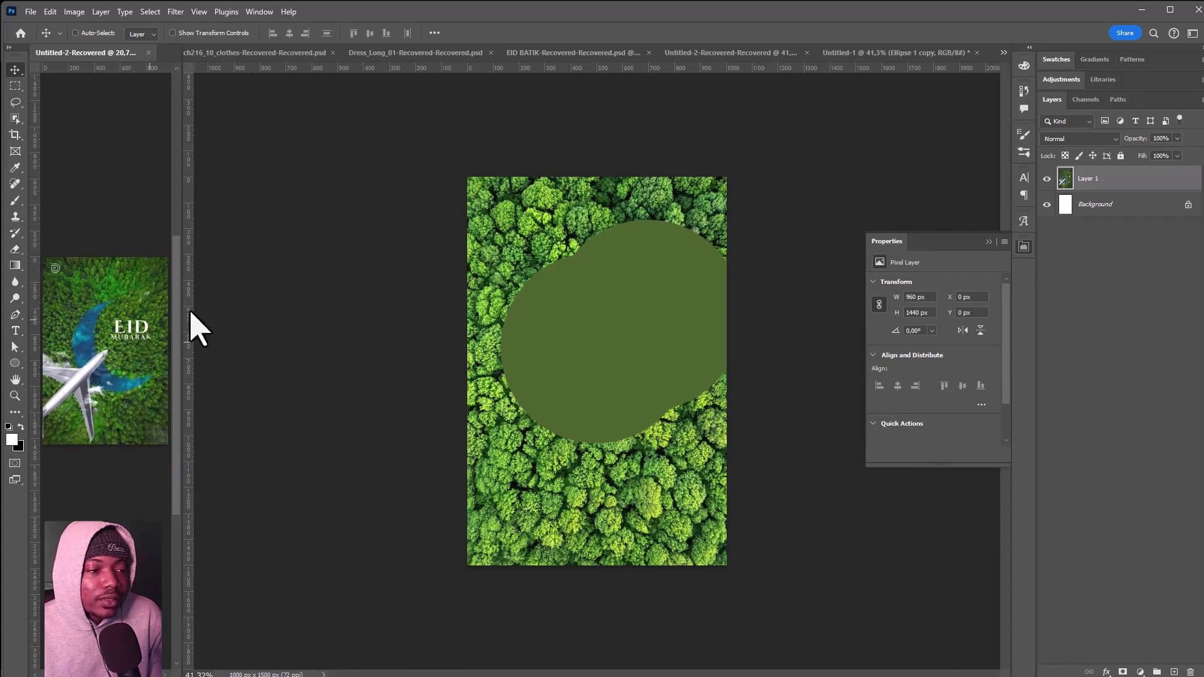
left_click(649, 292)
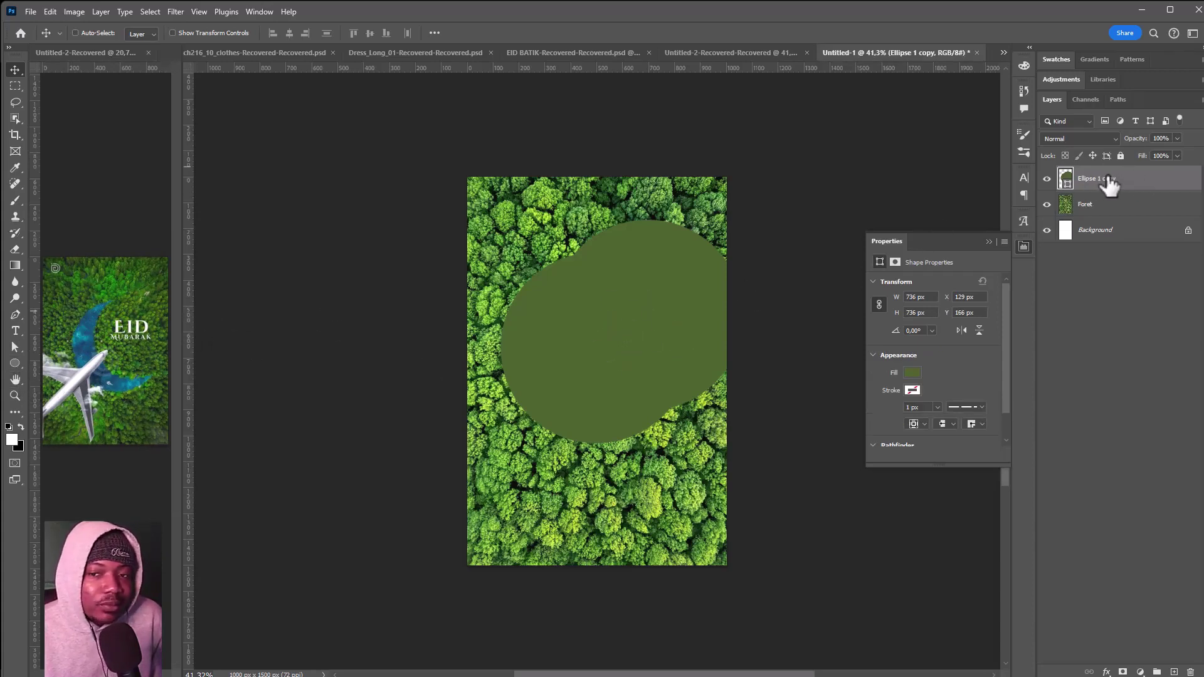
Step: Select the inner circle with Path Selection and apply Subtract Front Shape to form a crescent
left_click(15, 347)
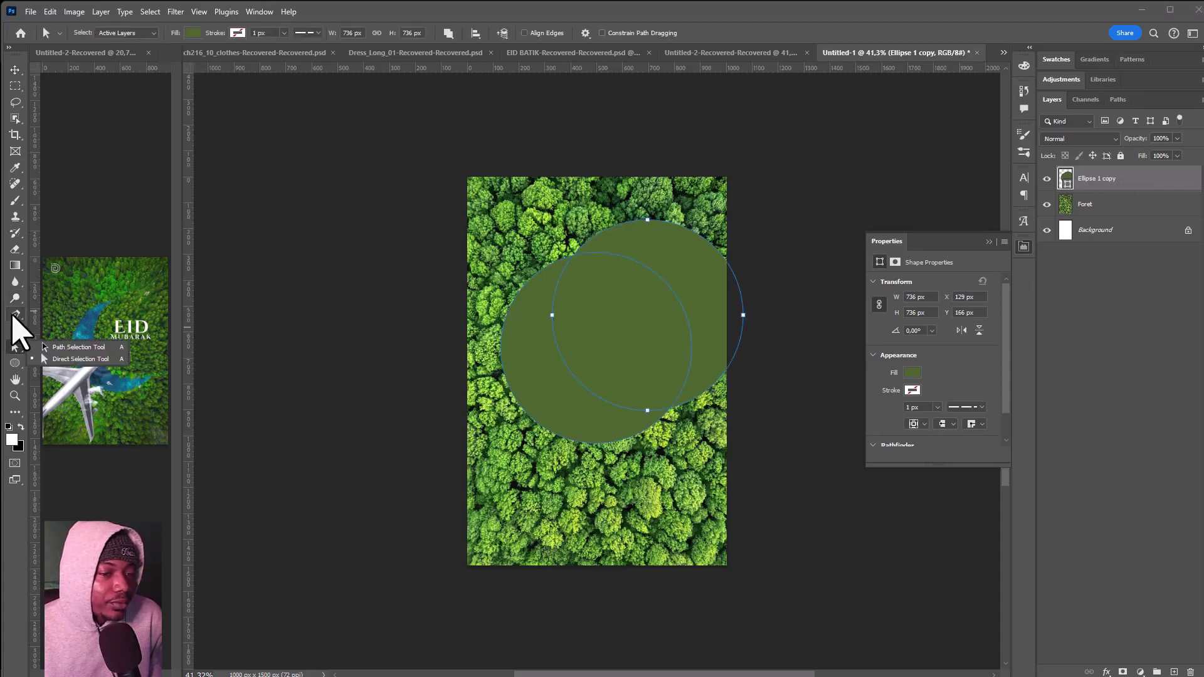
left_click(16, 354)
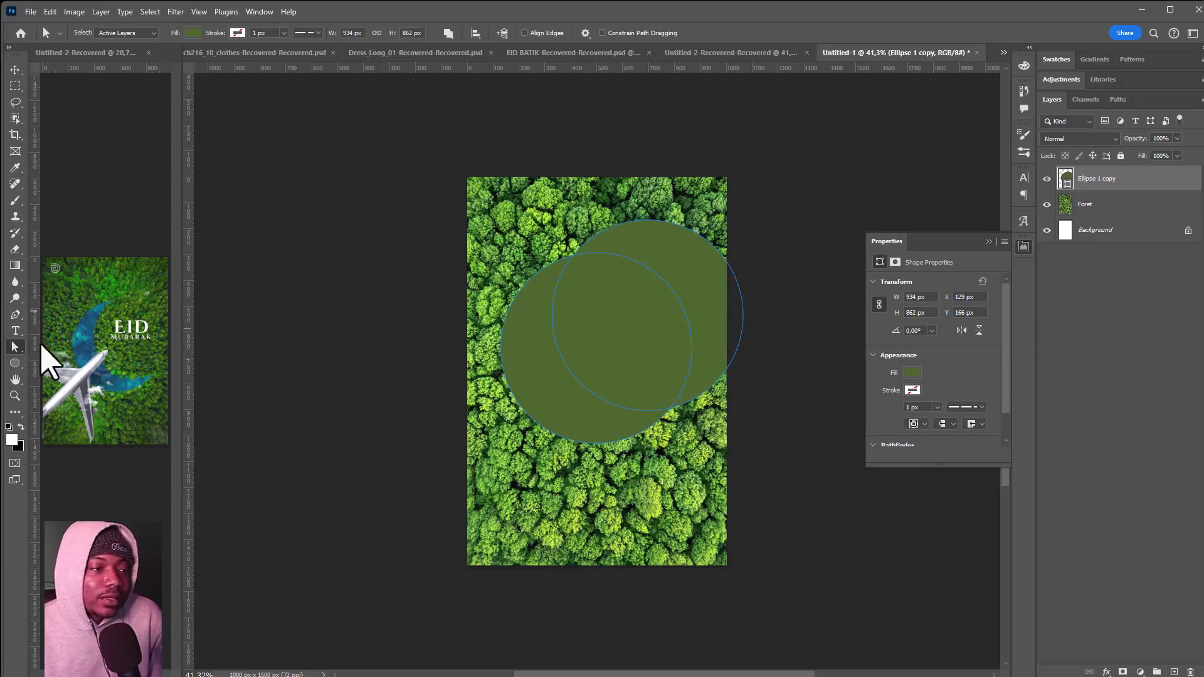
left_click(17, 349)
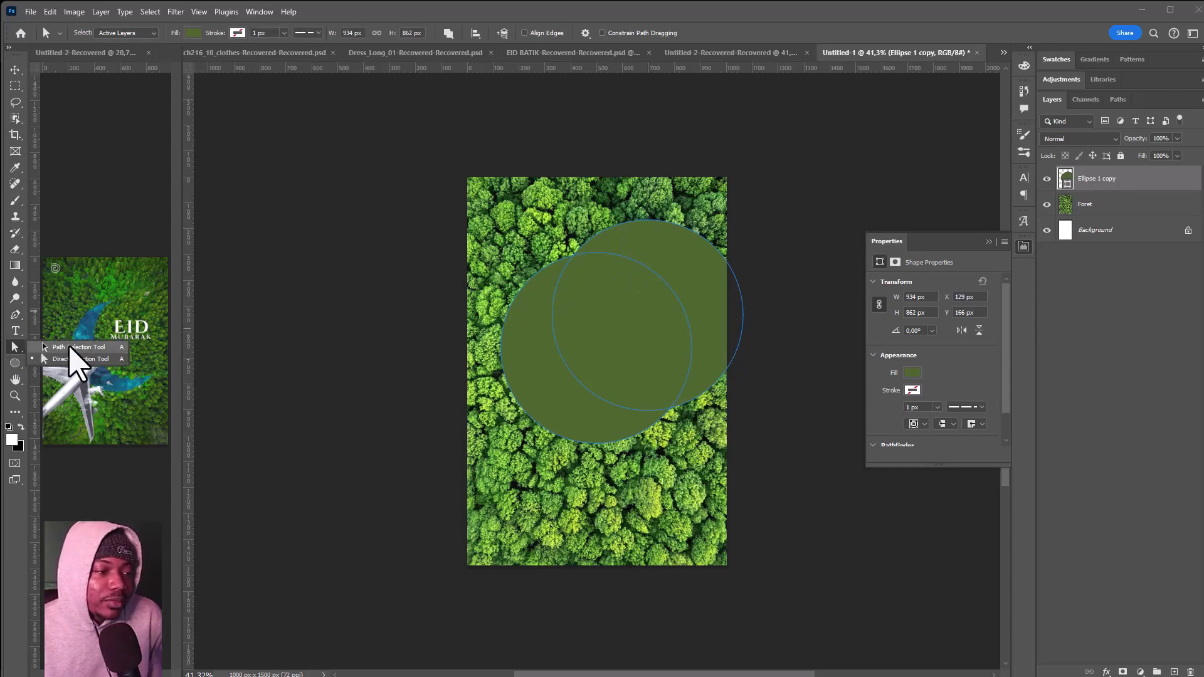
left_click(71, 347)
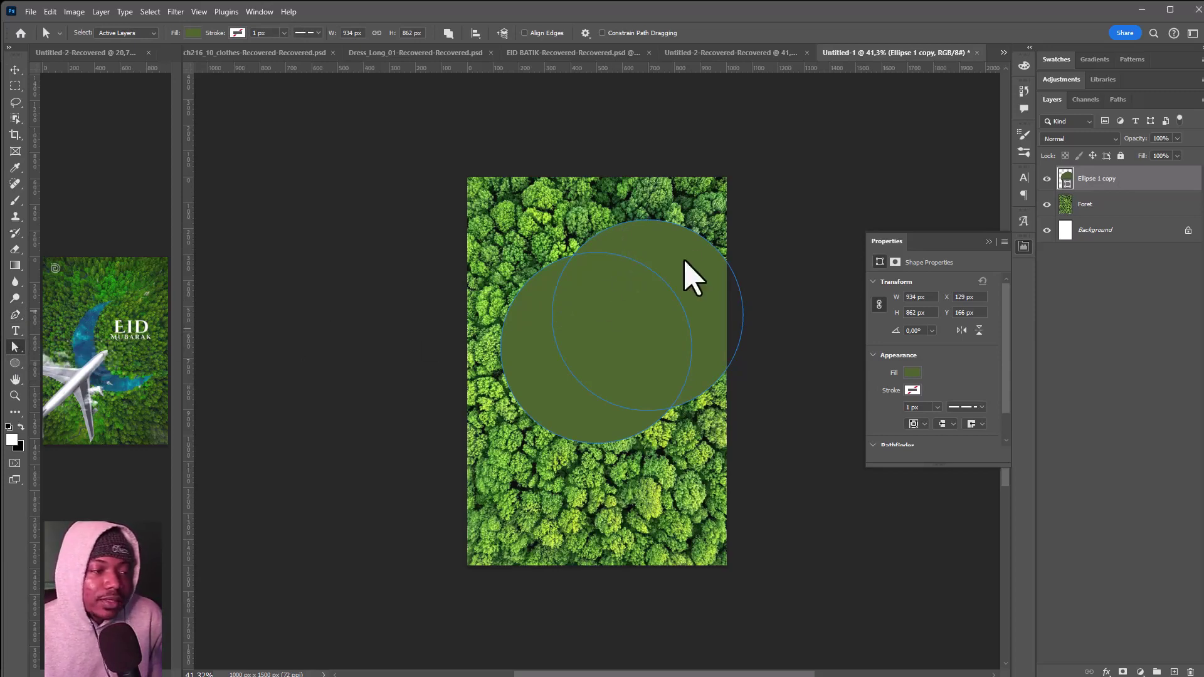
left_click(611, 232)
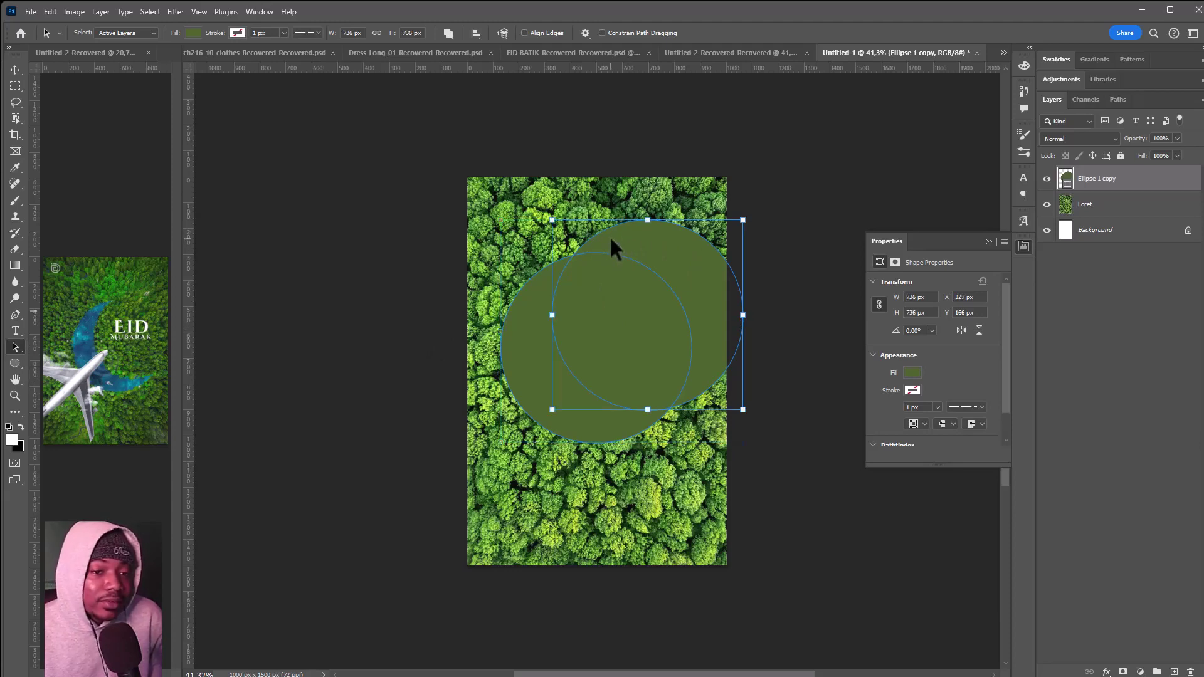
left_click(448, 33)
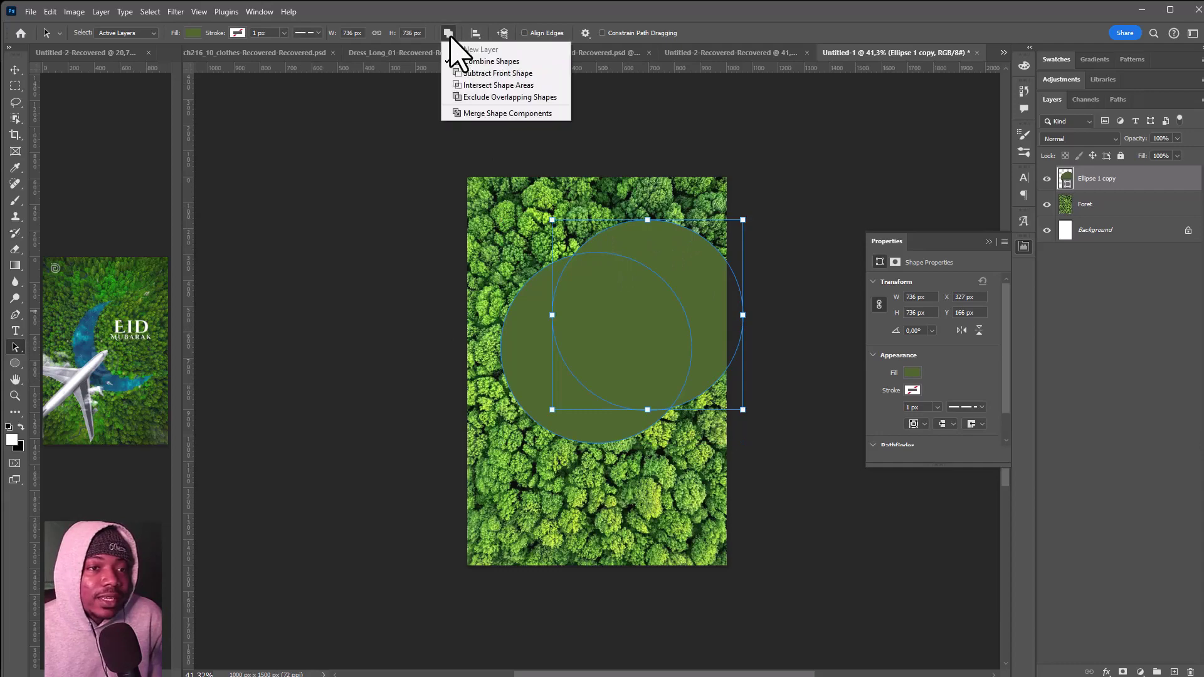
left_click(495, 73)
Step: Nudge the crescent up-right, then bring in the water photo and enlarge it across the canvas
key("v")
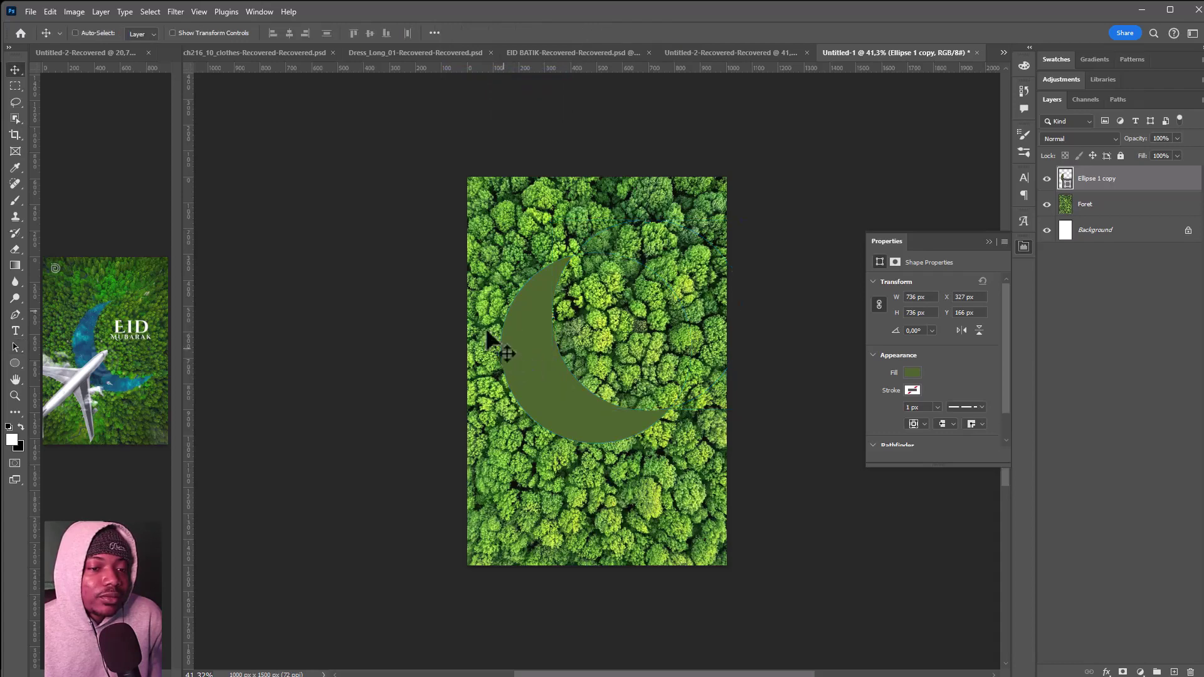
mouse_move(563, 380)
left_mouse_down()
mouse_move(589, 341)
mouse_move(596, 377)
left_mouse_up()
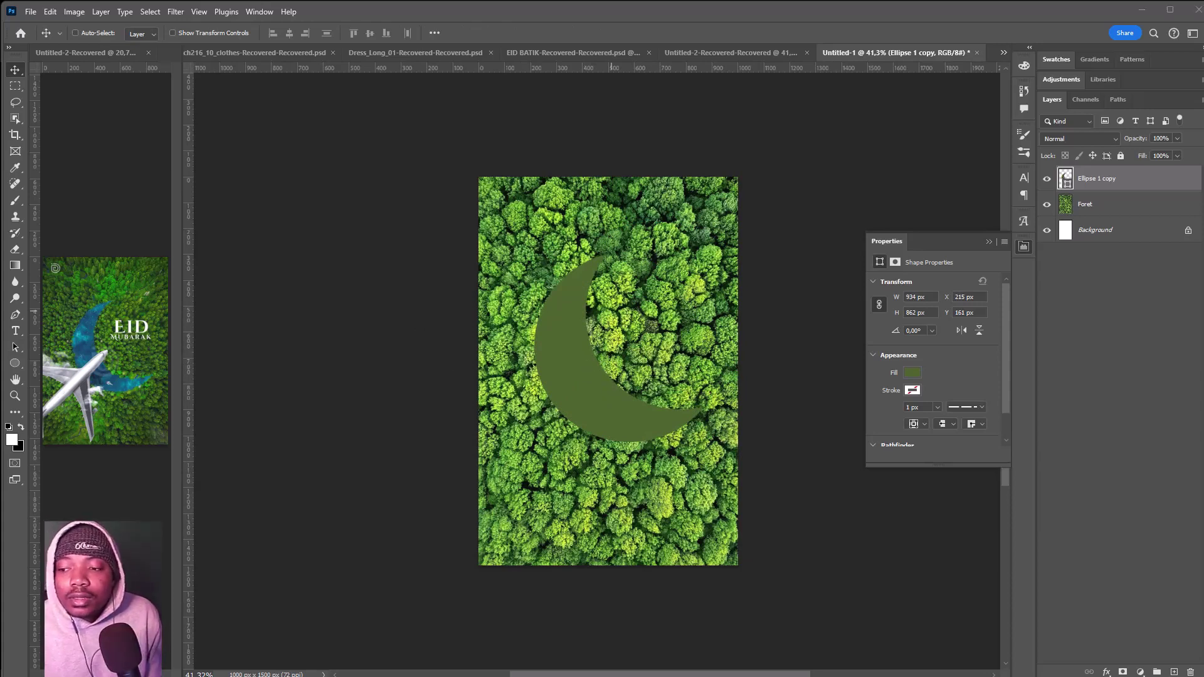
left_click_drag(417, 457, 471, 457)
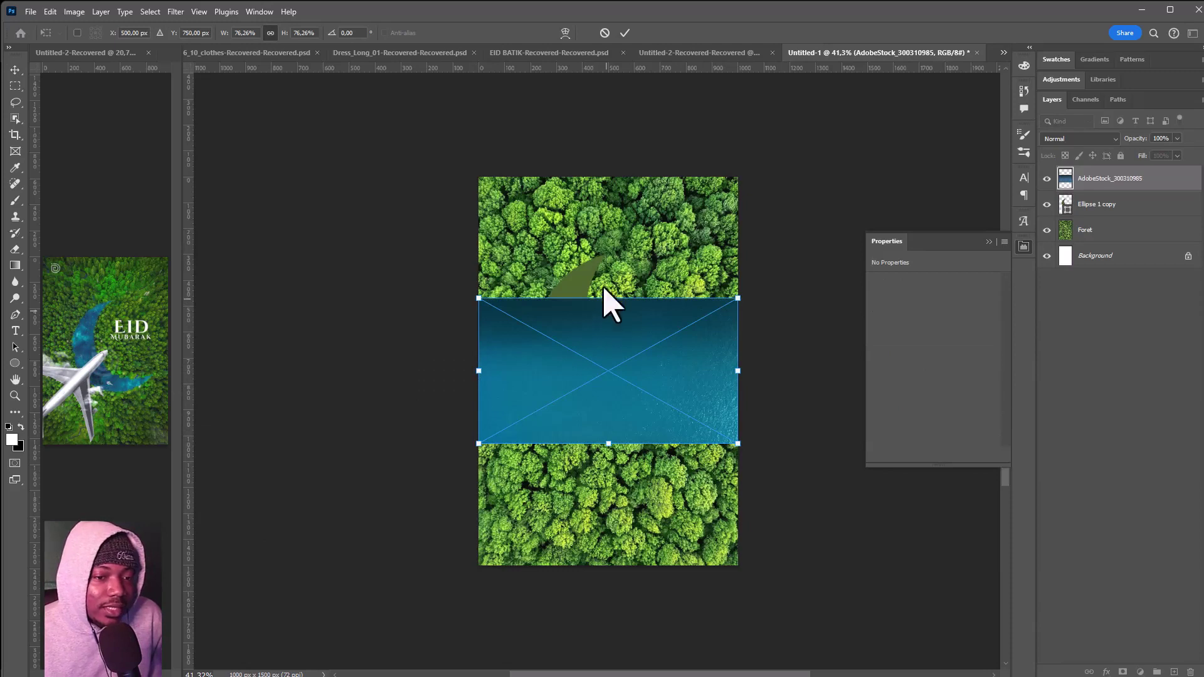
left_click_drag(604, 290, 608, 246)
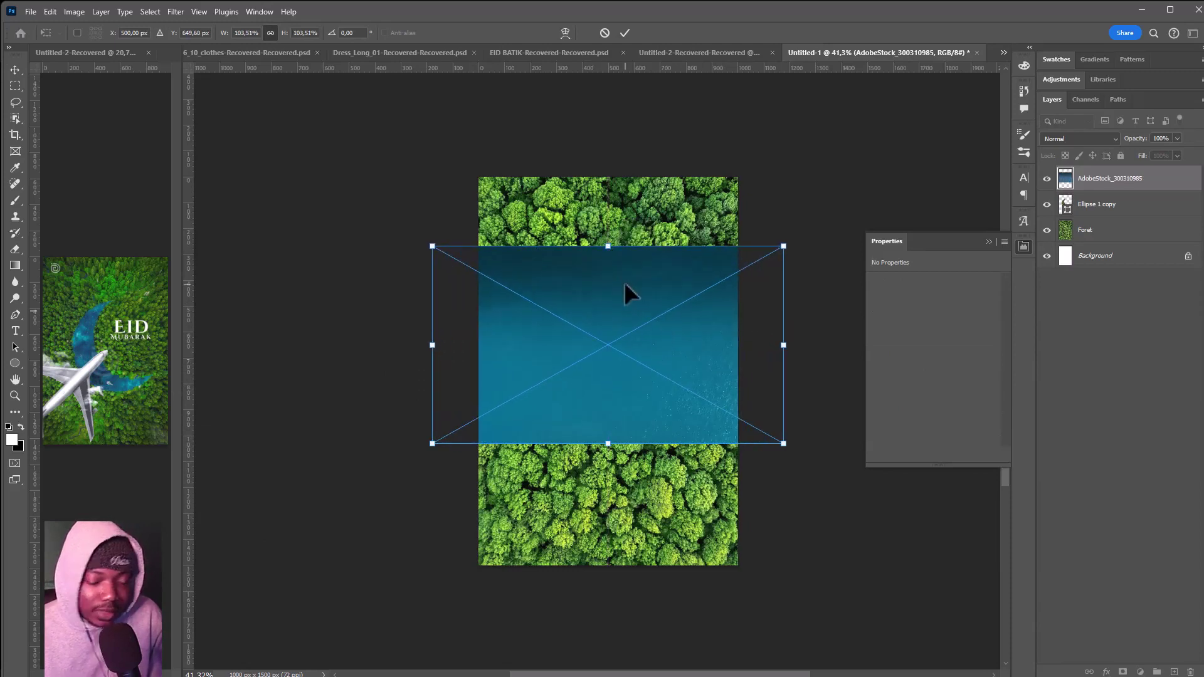
key("Return")
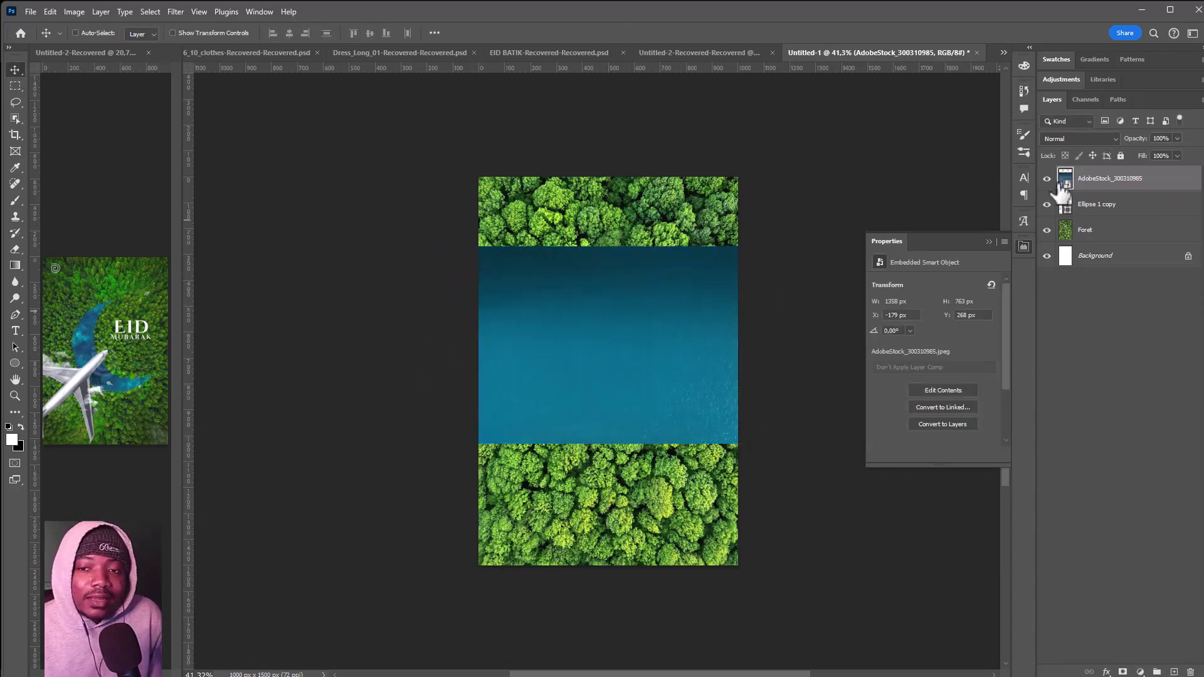
Step: Clip the water photo to the crescent and leave the water layer selected
left_click_drag(1067, 204, 1066, 186)
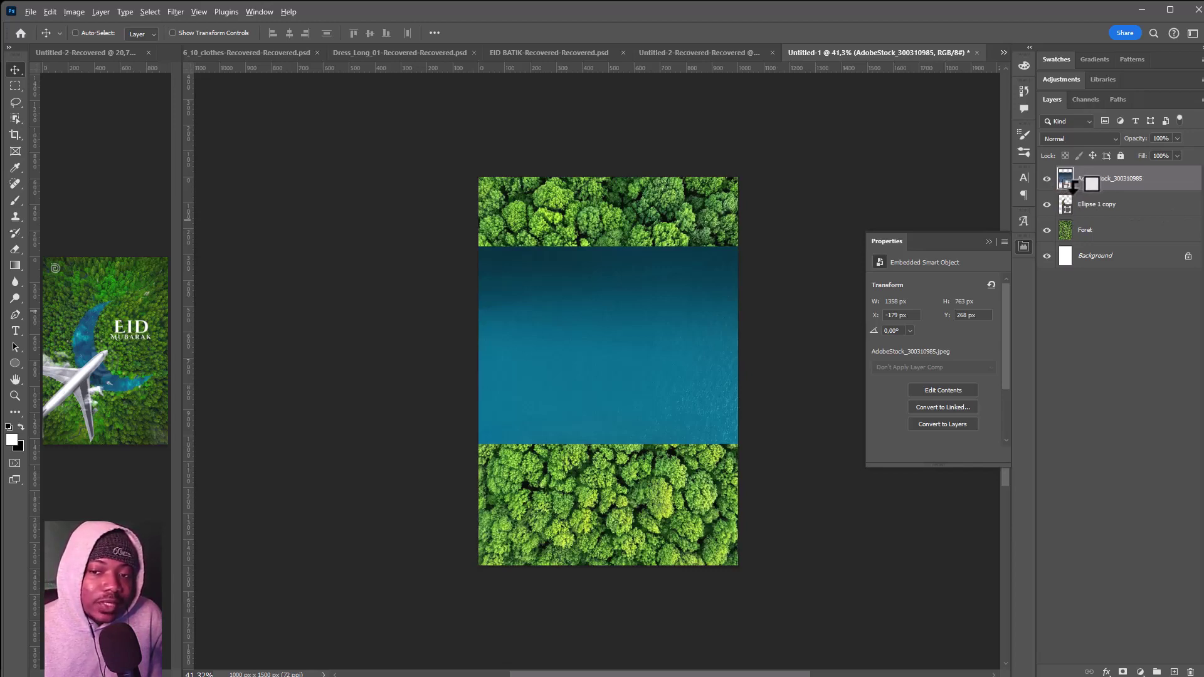
left_click(1072, 189, "alt")
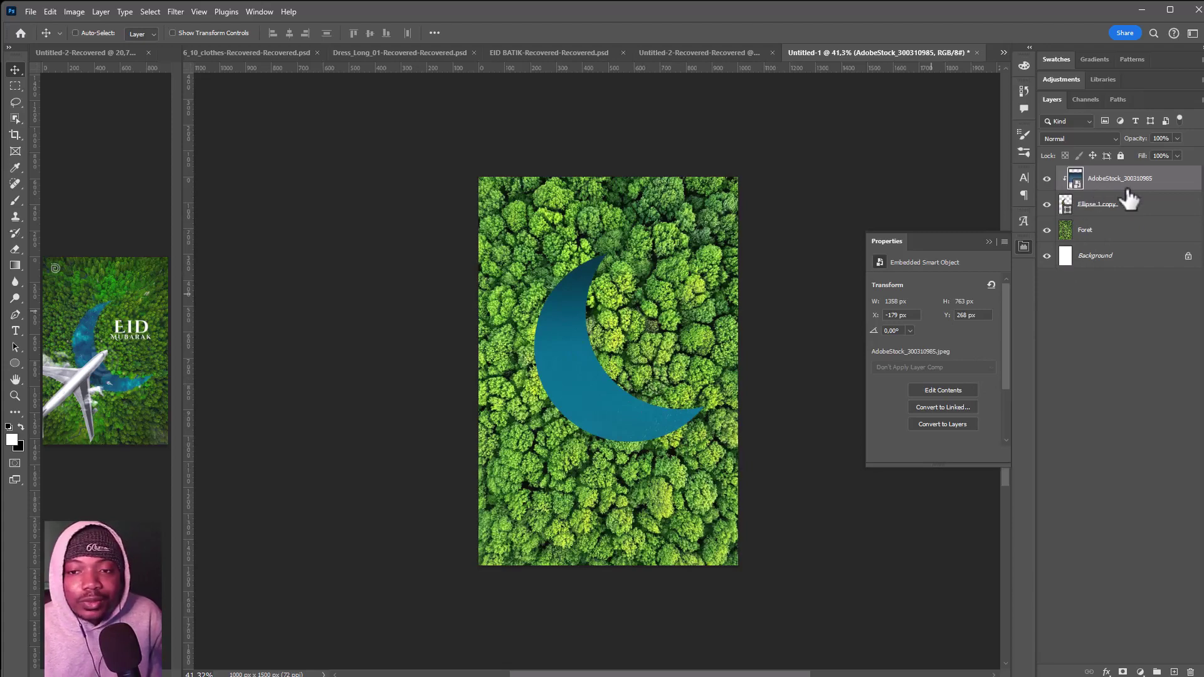
left_click(1104, 205)
left_click(1046, 205)
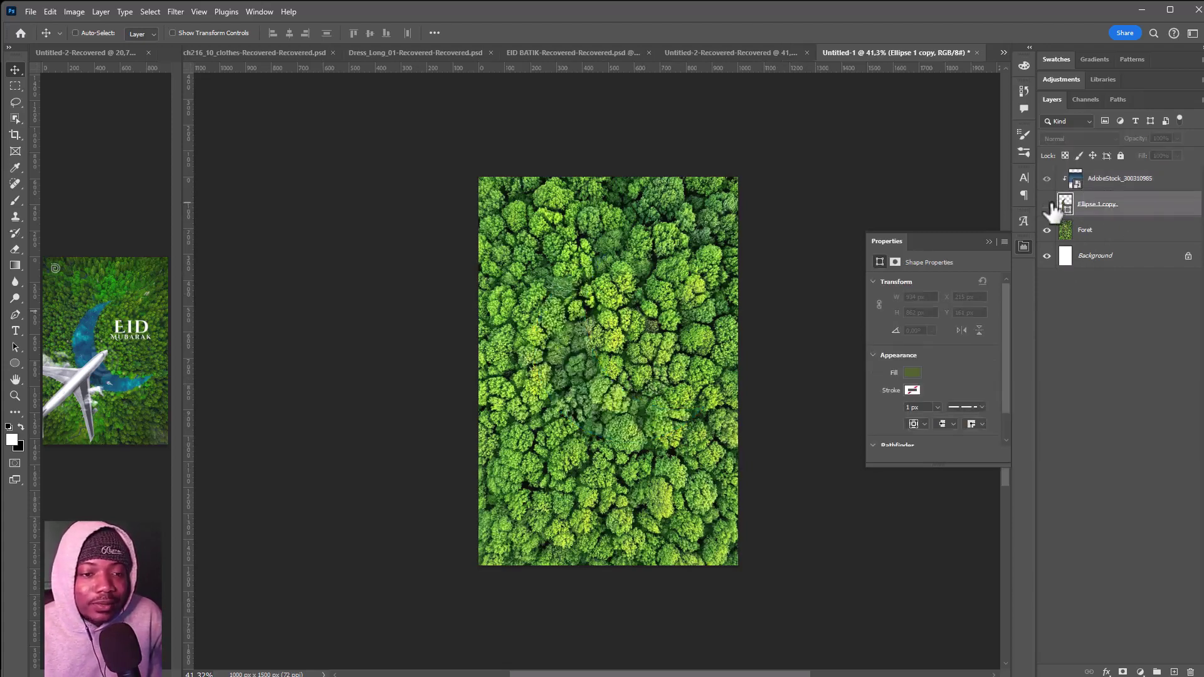
left_click_drag(563, 385, 566, 404)
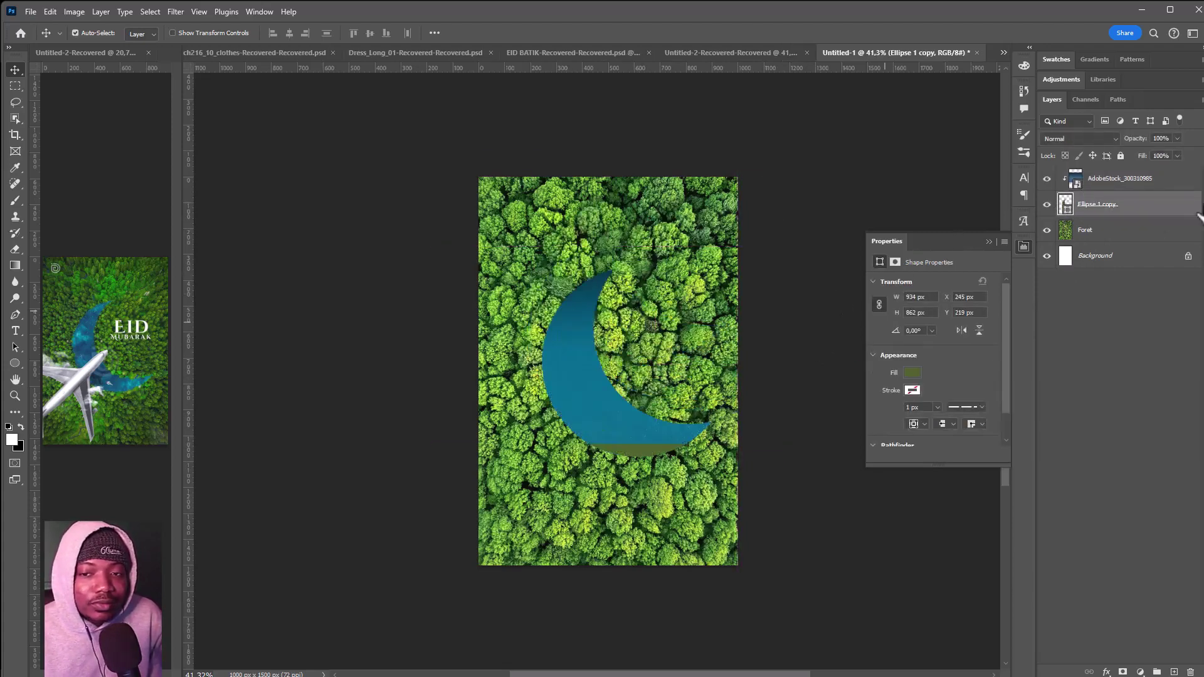
key("ctrl+z")
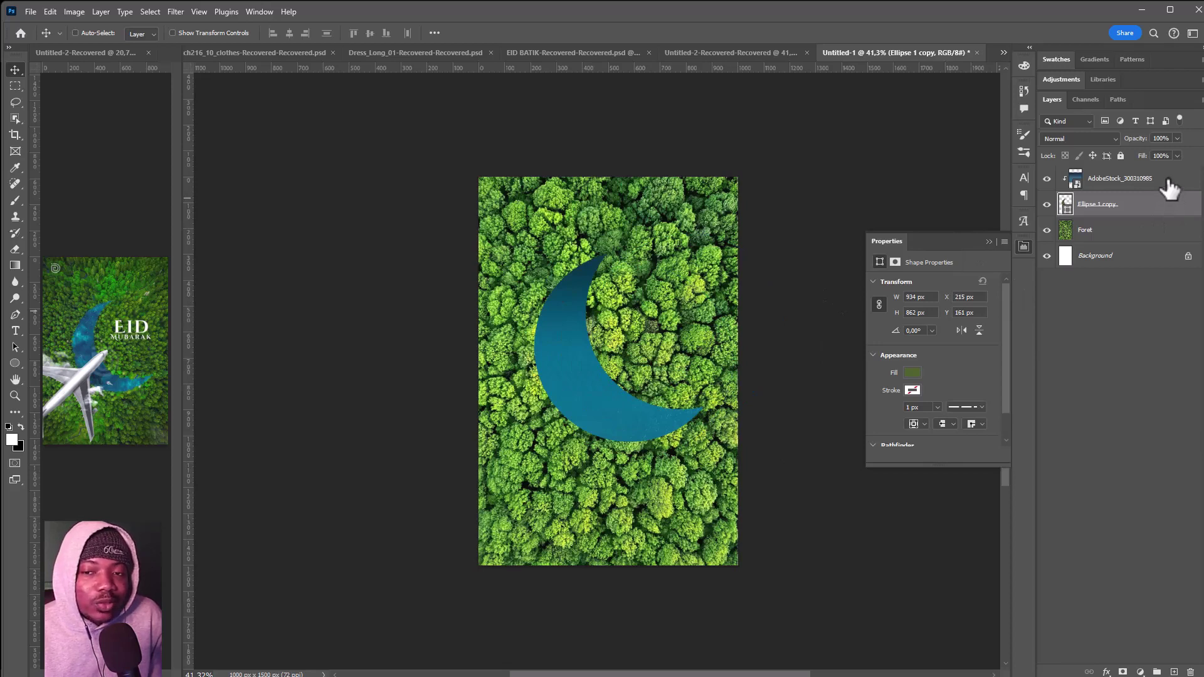
left_click(1171, 189, "shift")
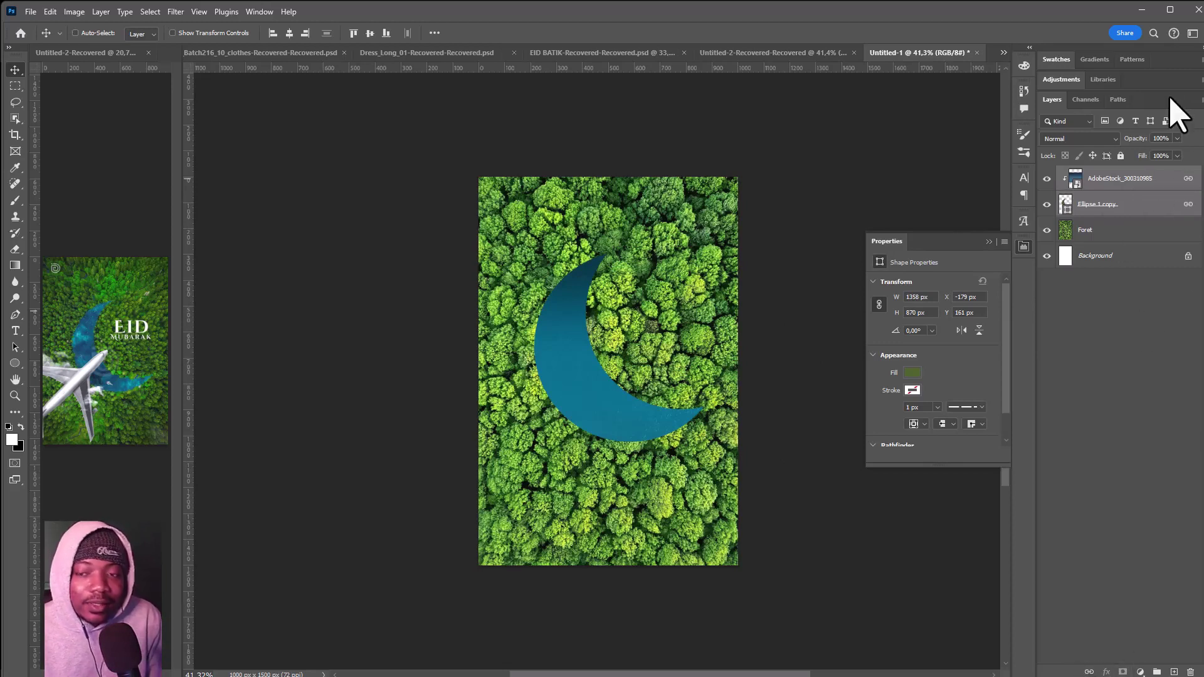
left_click(1154, 186)
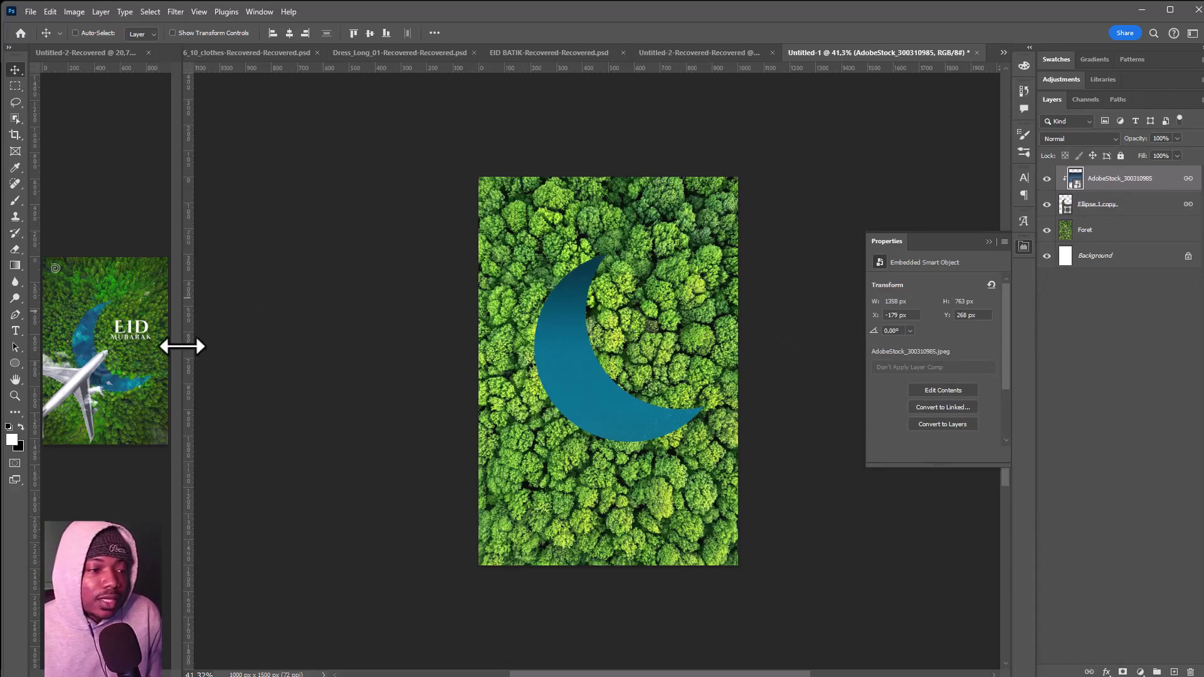
Step: Zoom into the reference poster to inspect the boat, then widen the working poster view
left_click_drag(179, 345, 538, 333)
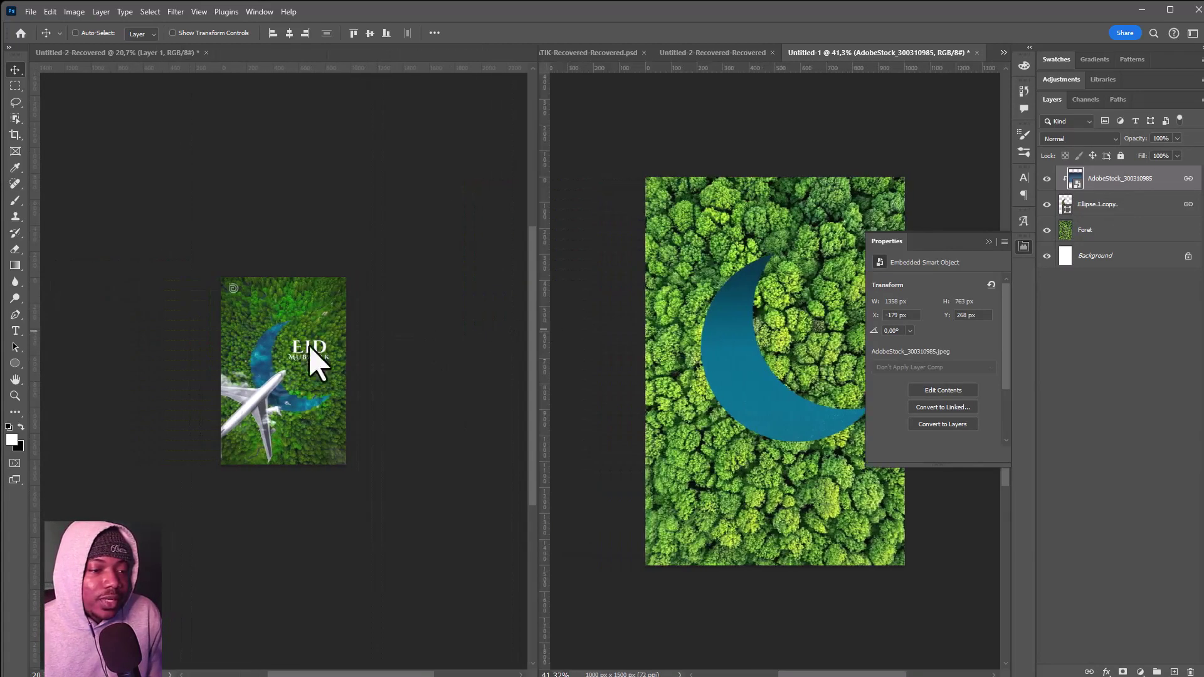
left_click(290, 390)
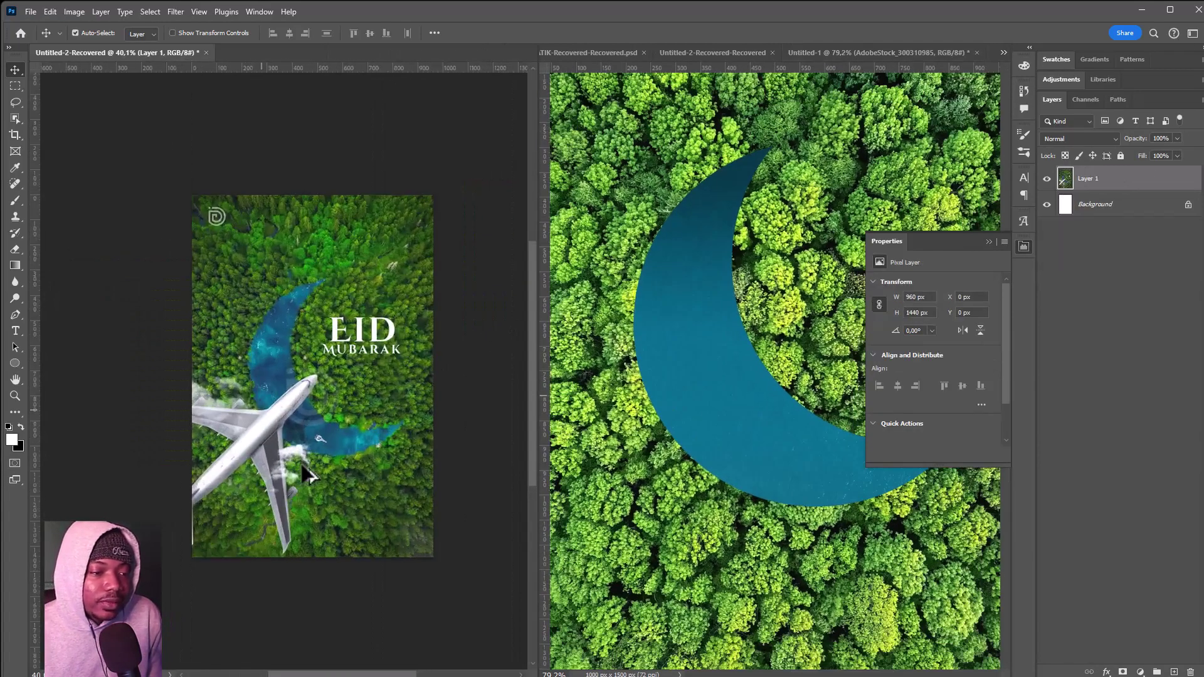
scroll(314, 427, "up", 5)
scroll(320, 420, "up", 3)
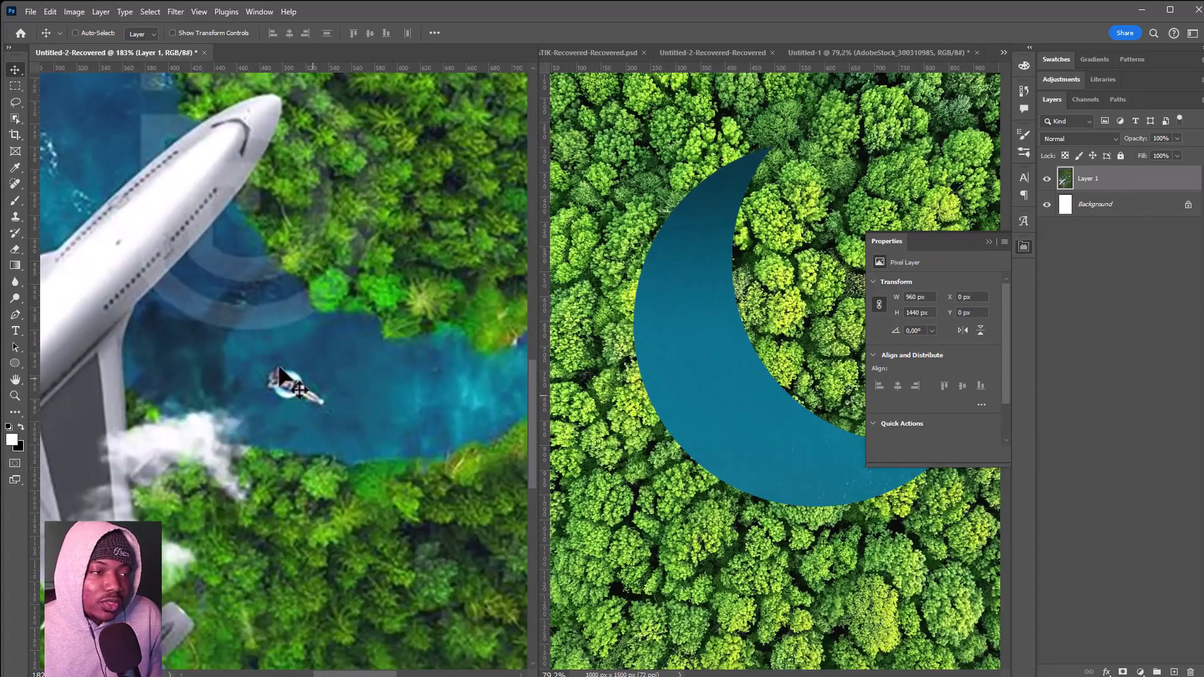
scroll(279, 377, "down", 5)
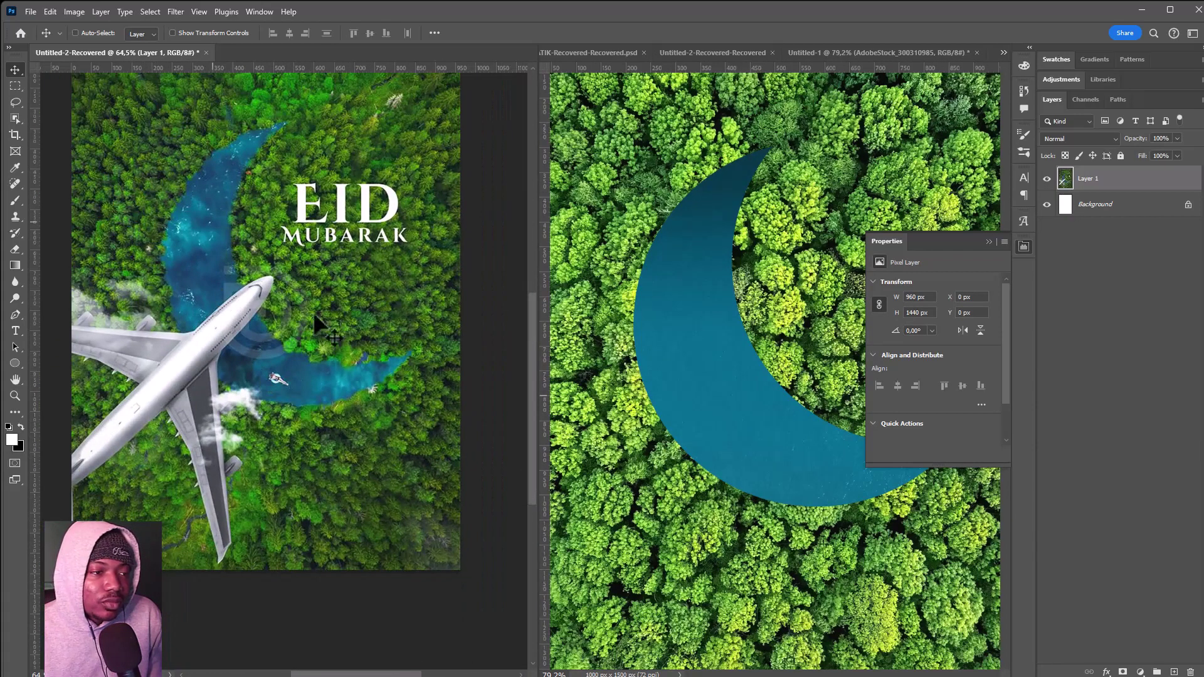
left_click_drag(540, 326, 187, 279)
scroll(108, 308, "down", 3)
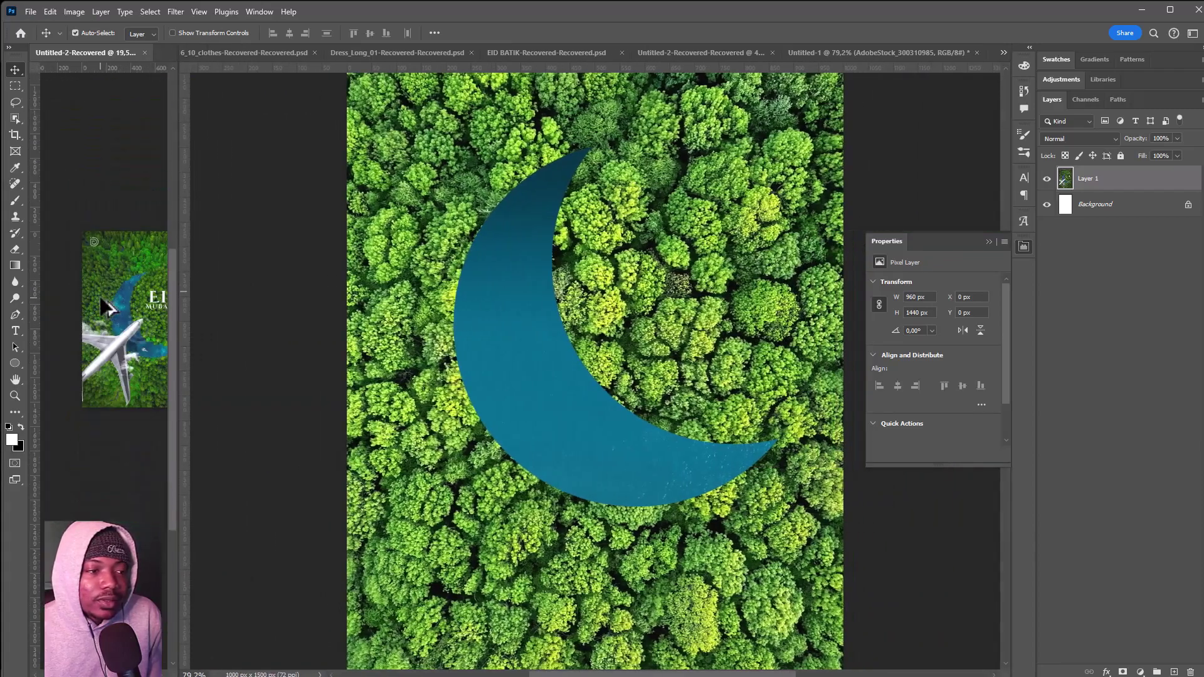
Step: Paste the speedboat-on-water photo into Untitled-1 as Layer 1
left_click(623, 349)
scroll(627, 354, "down", 2)
scroll(634, 361, "down", 2)
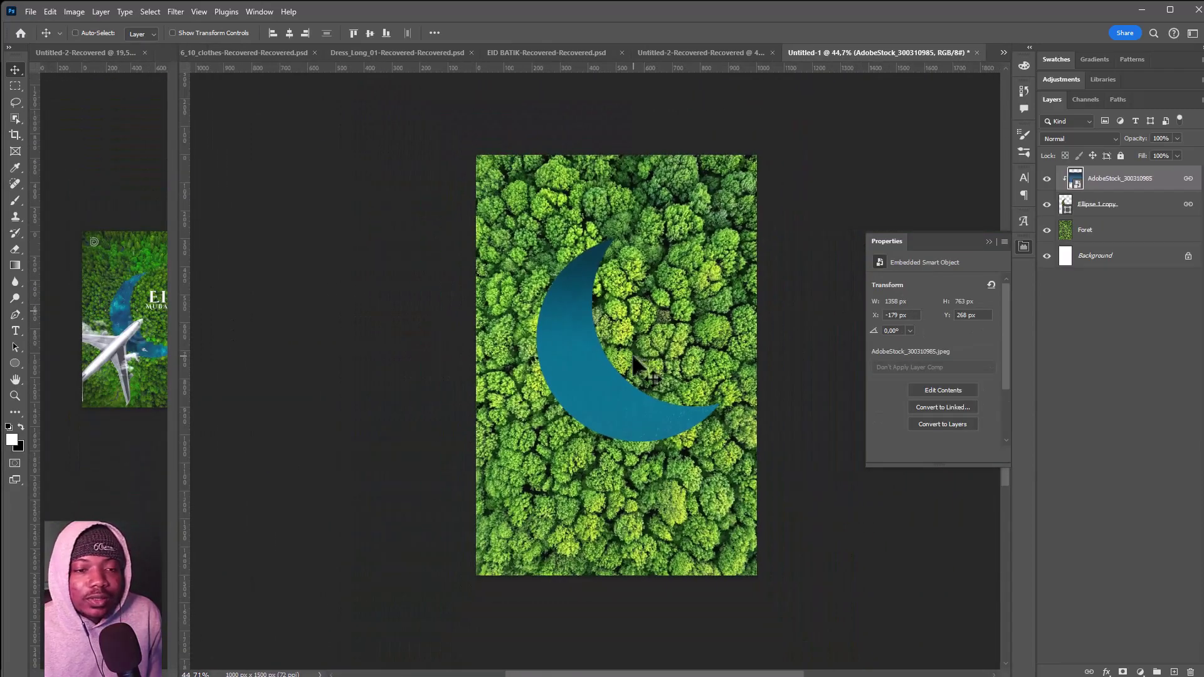
key("ctrl")
key("ctrl+v")
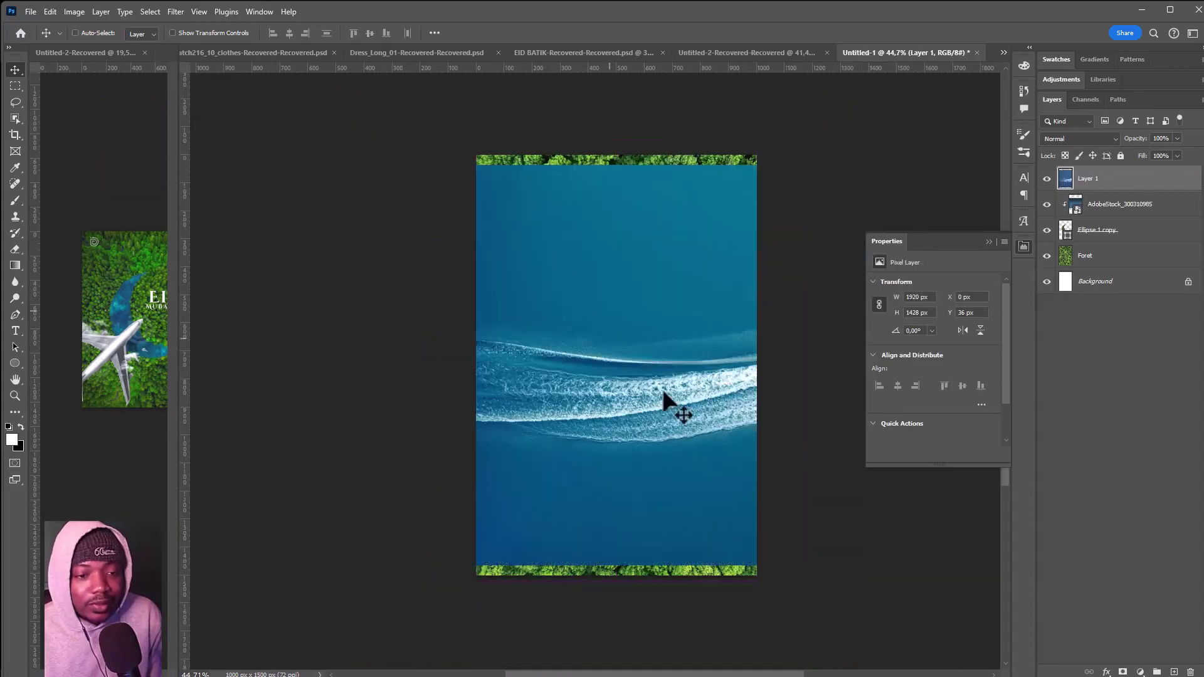
Step: Shift the boat photo so the speedboat shows, then convert Layer 1 to a smart object
left_click_drag(710, 383, 531, 402)
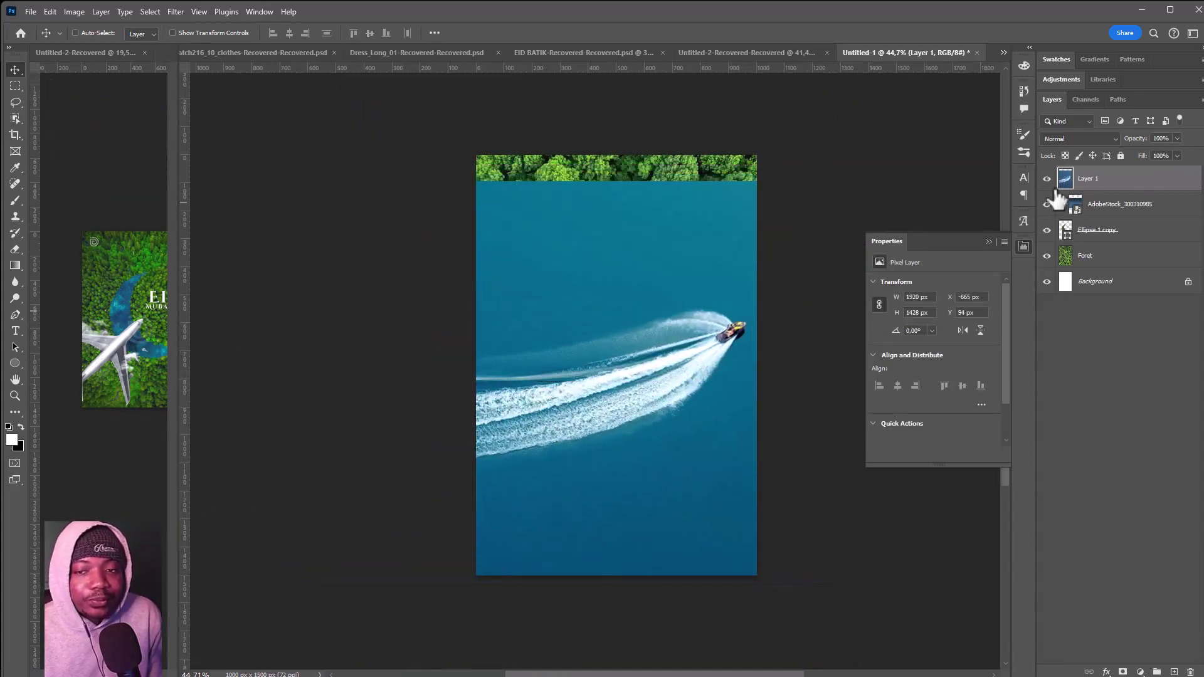
right_click(1118, 184)
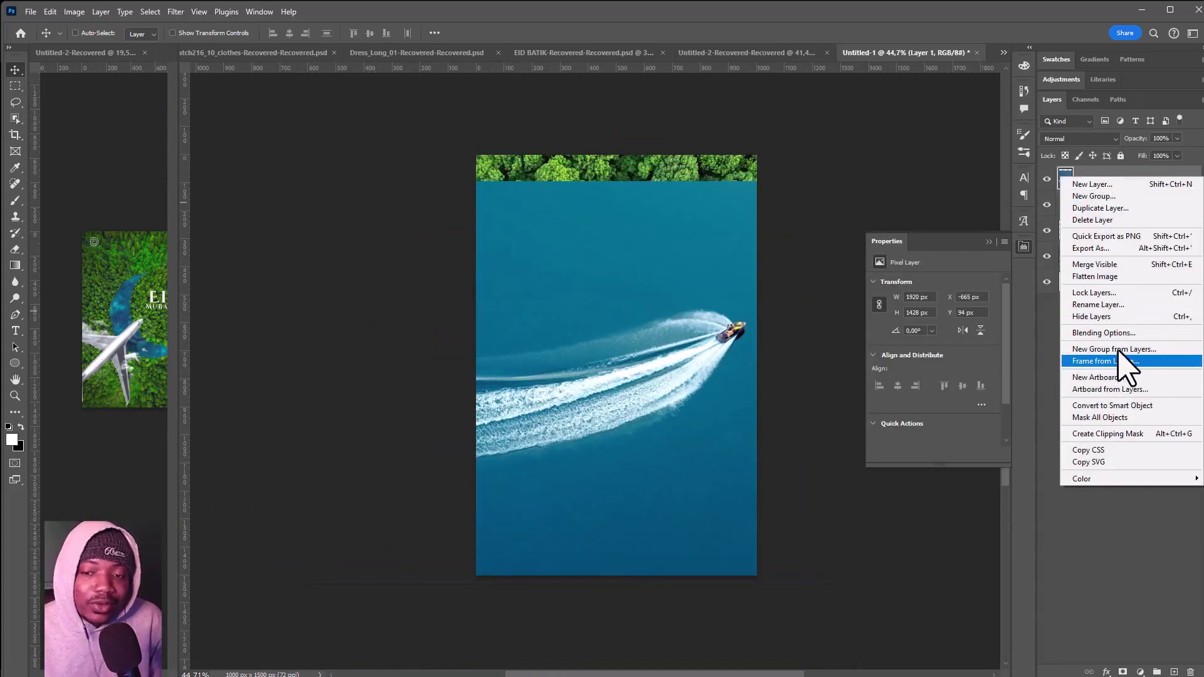
left_click(1122, 408)
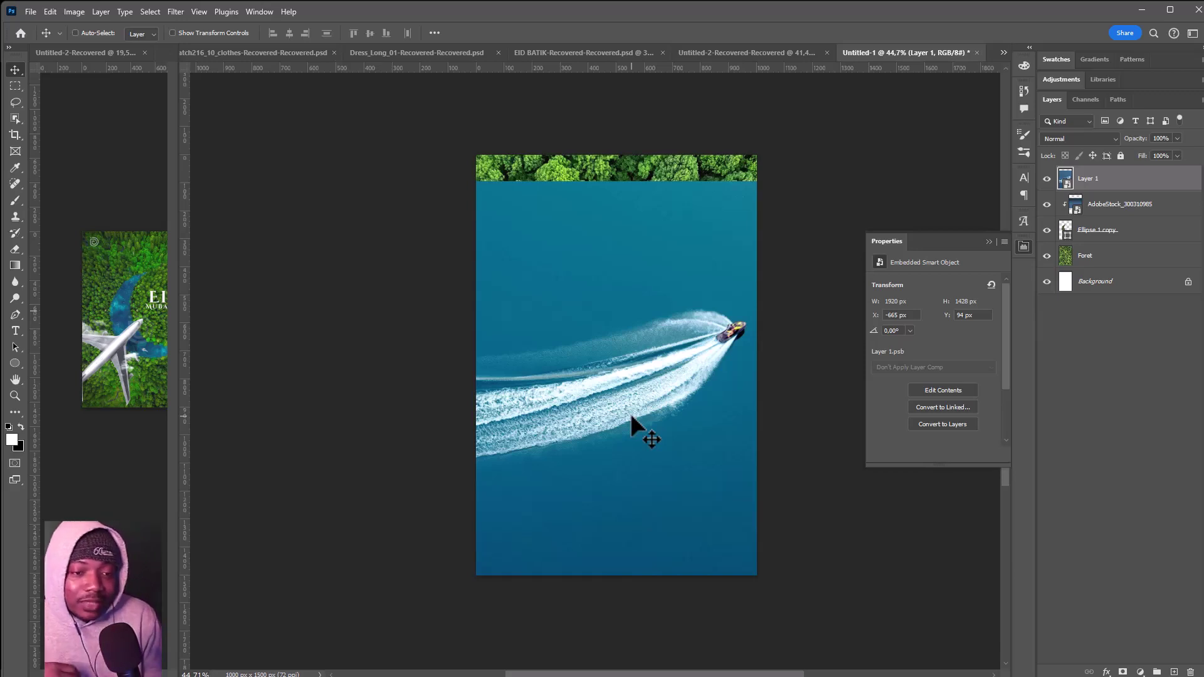
Step: Shrink the boat photo, rotate it a quarter turn, and enable the contextual task bar
key("ctrl+t")
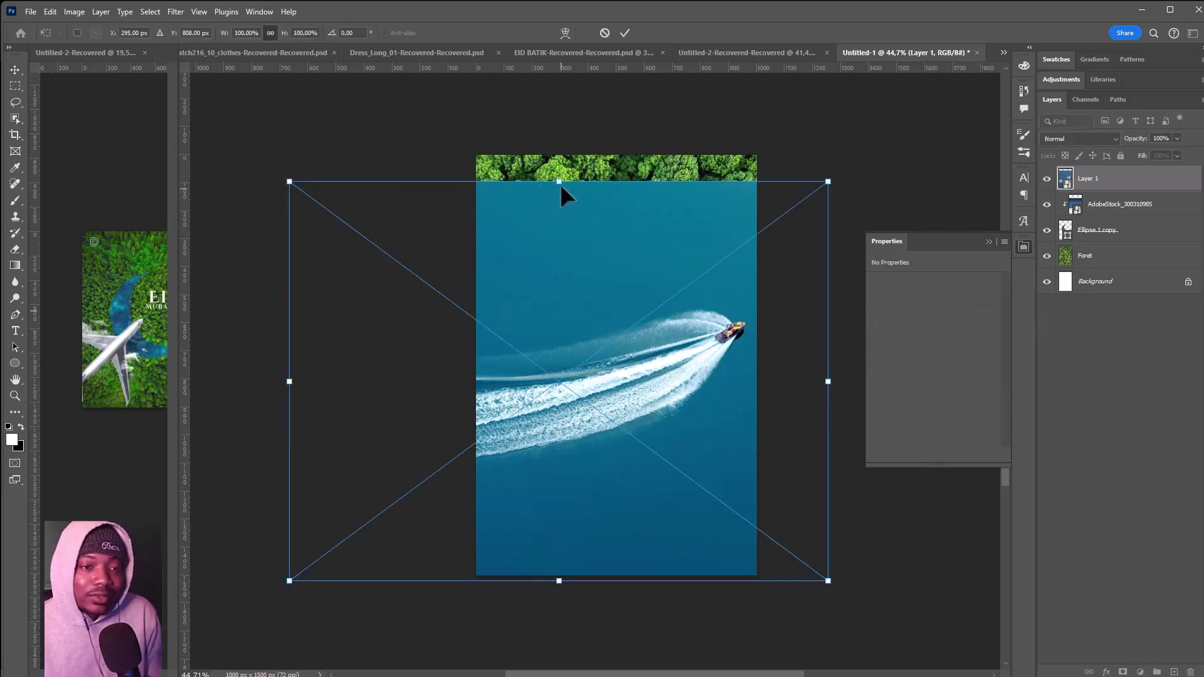
mouse_move(560, 184)
left_mouse_down()
mouse_move(563, 355)
mouse_move(606, 395)
mouse_move(606, 376)
left_mouse_up()
left_click_drag(684, 345, 535, 268)
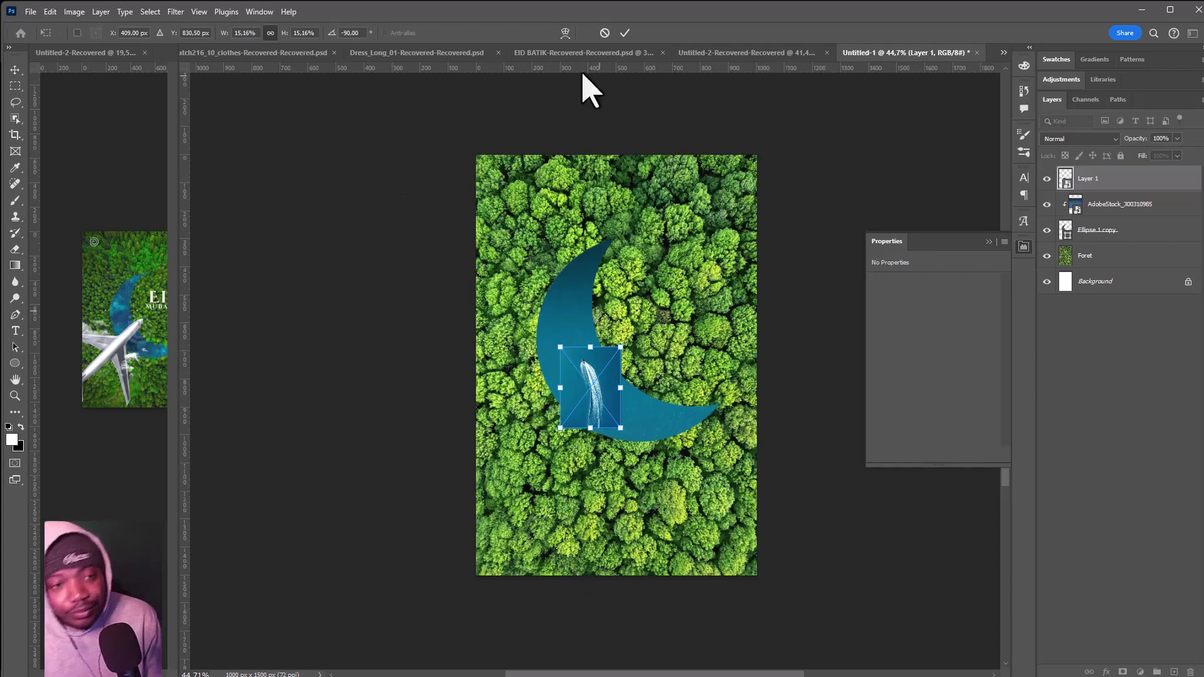
left_click(259, 11)
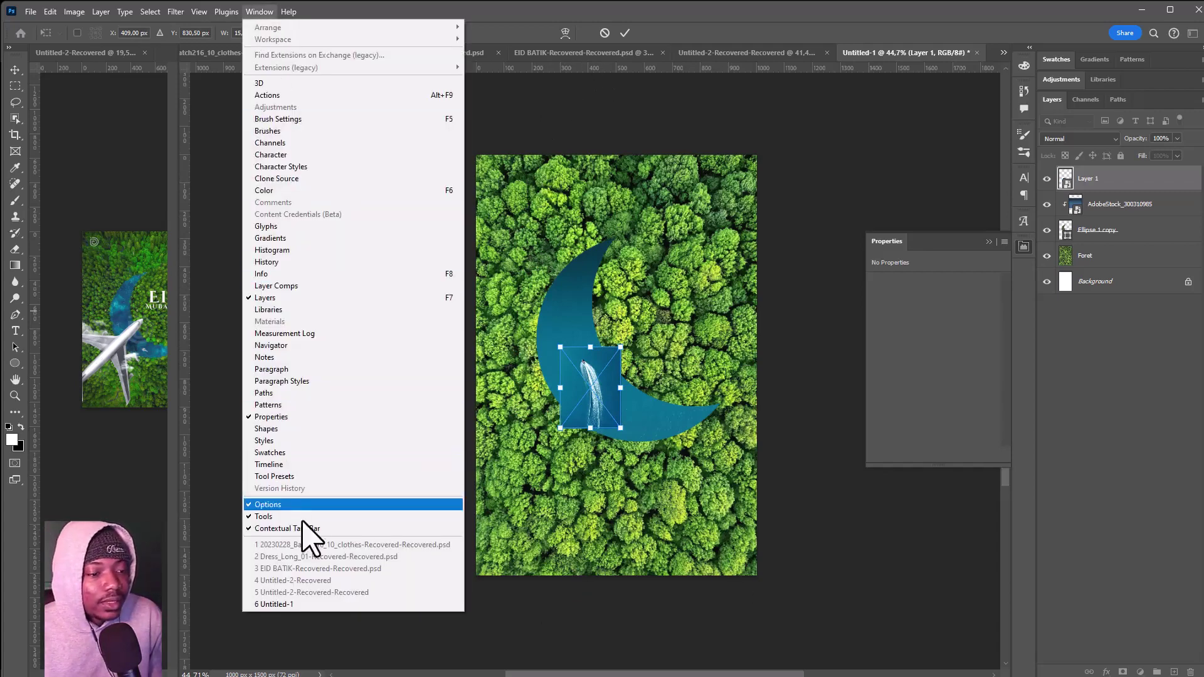
left_click(1034, 380)
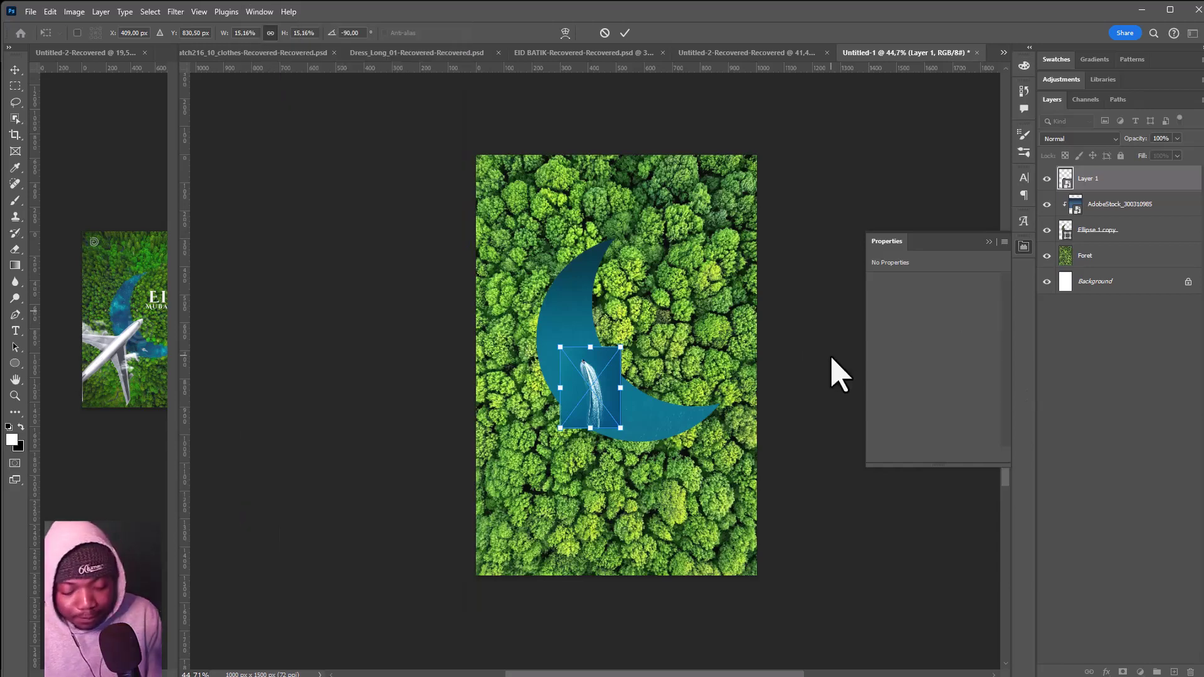
Step: Flip the boat horizontally, rotate to about -121°, and set it in the crescent's lower left
right_click(584, 364)
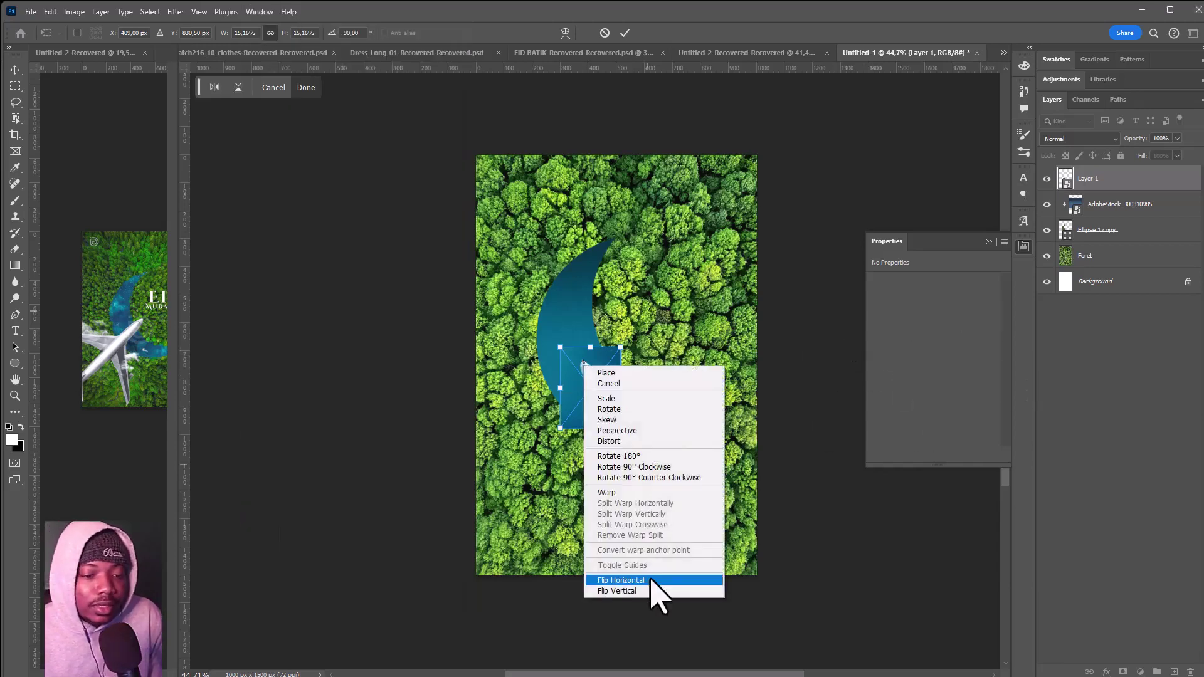
left_click(627, 581)
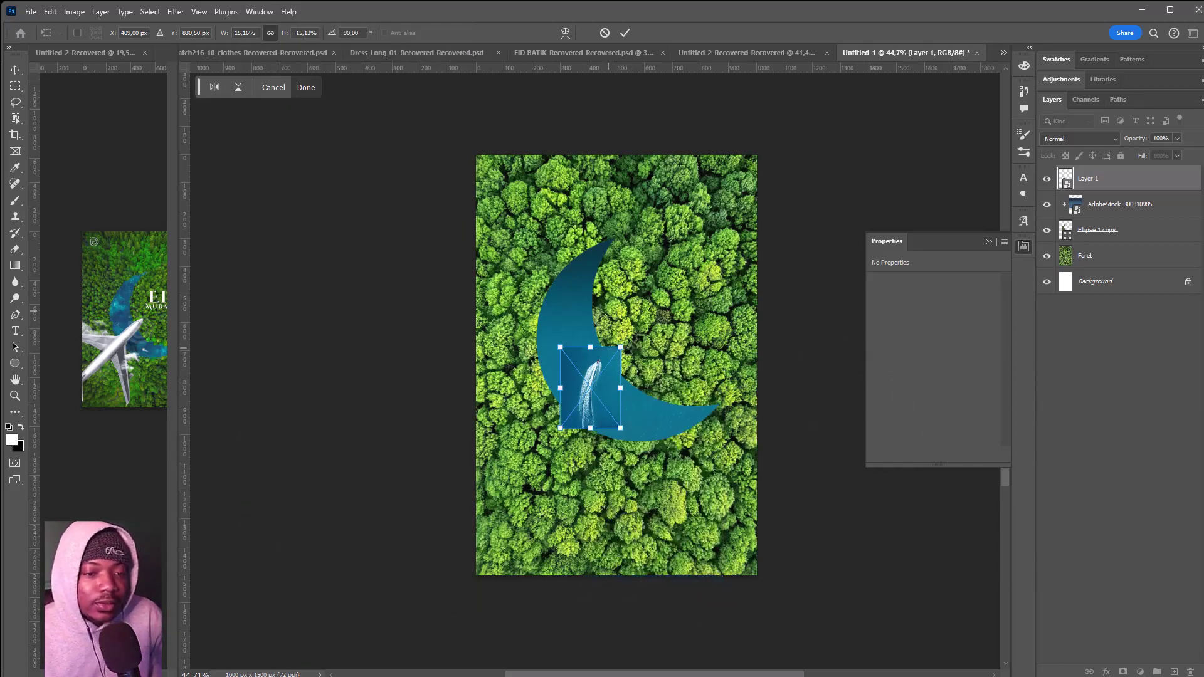
left_click_drag(674, 339, 637, 308)
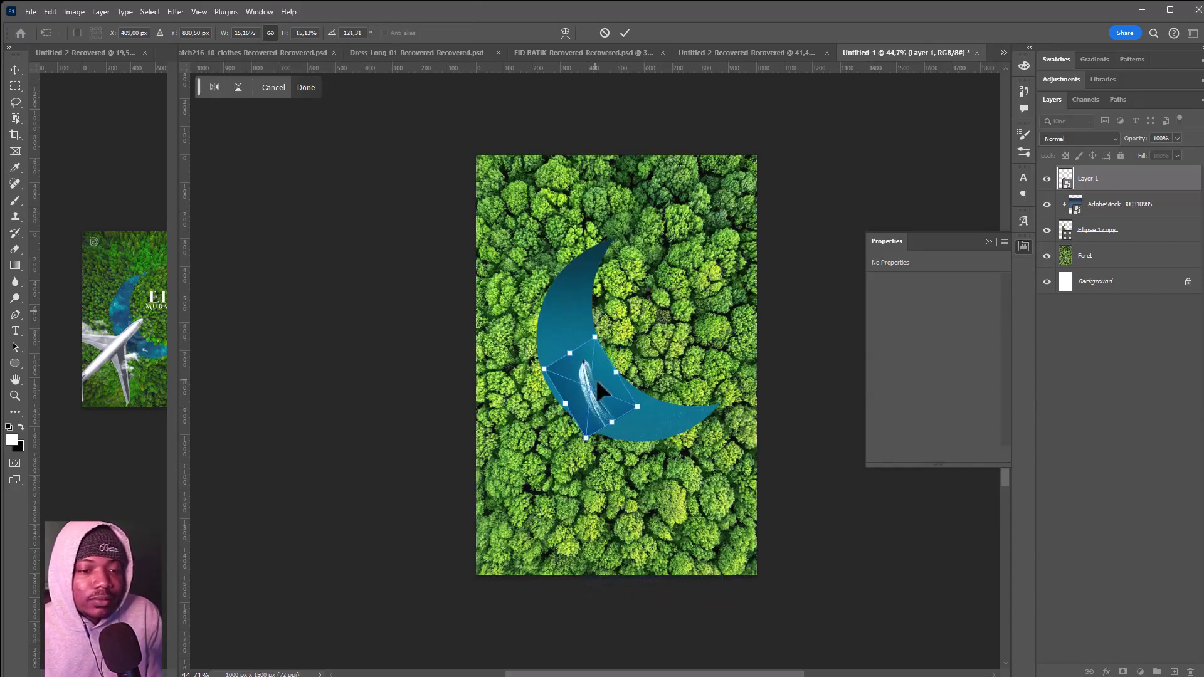
mouse_move(605, 401)
left_mouse_down()
mouse_move(583, 351)
mouse_move(590, 368)
left_mouse_up()
key("Return")
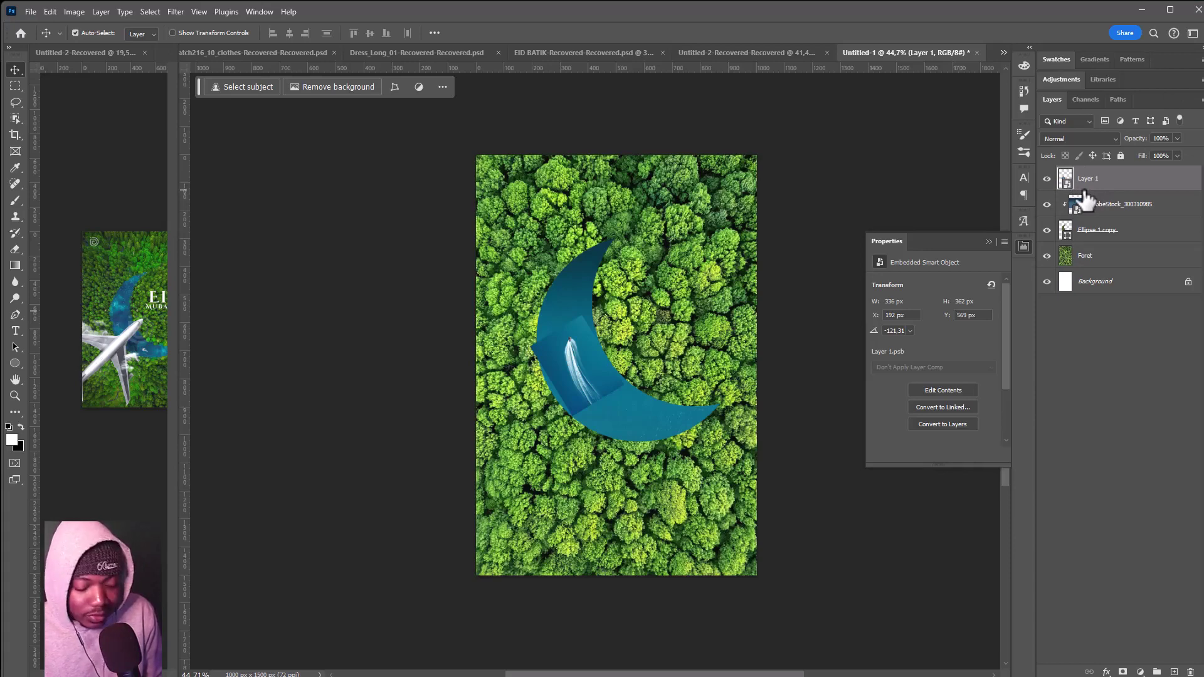
Step: Clip Layer 1 into the water crescent below, zoom in, and add a blank layer mask
left_click(1158, 188, "alt")
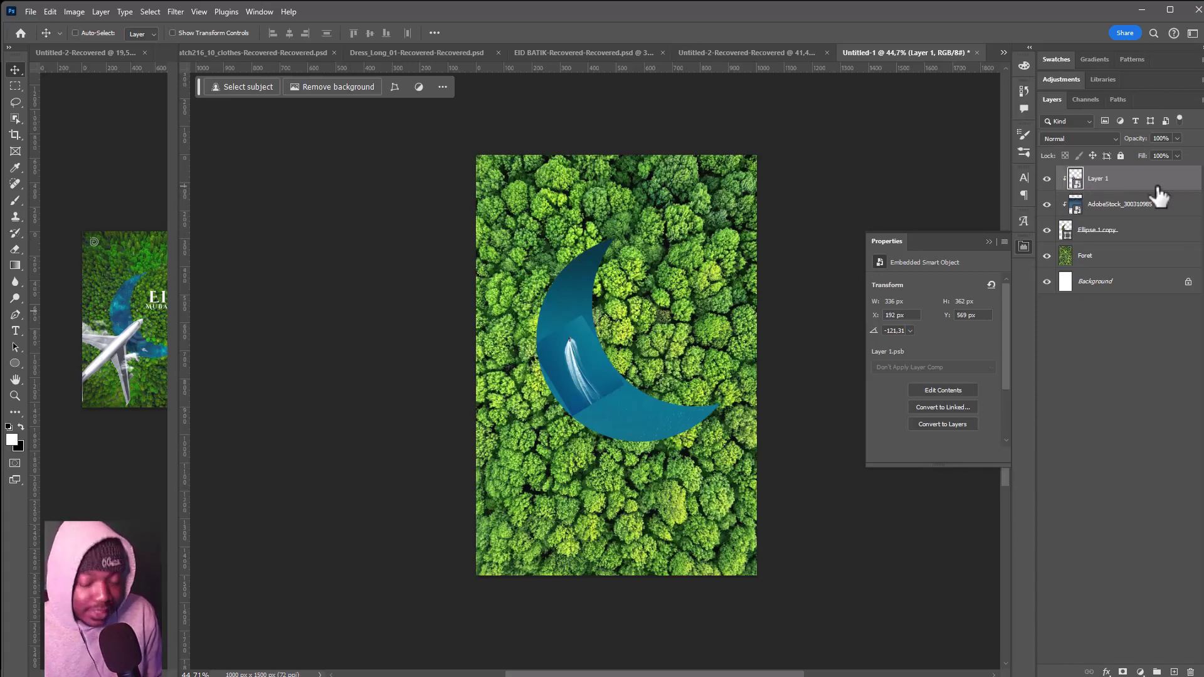
scroll(573, 349, "up", 5)
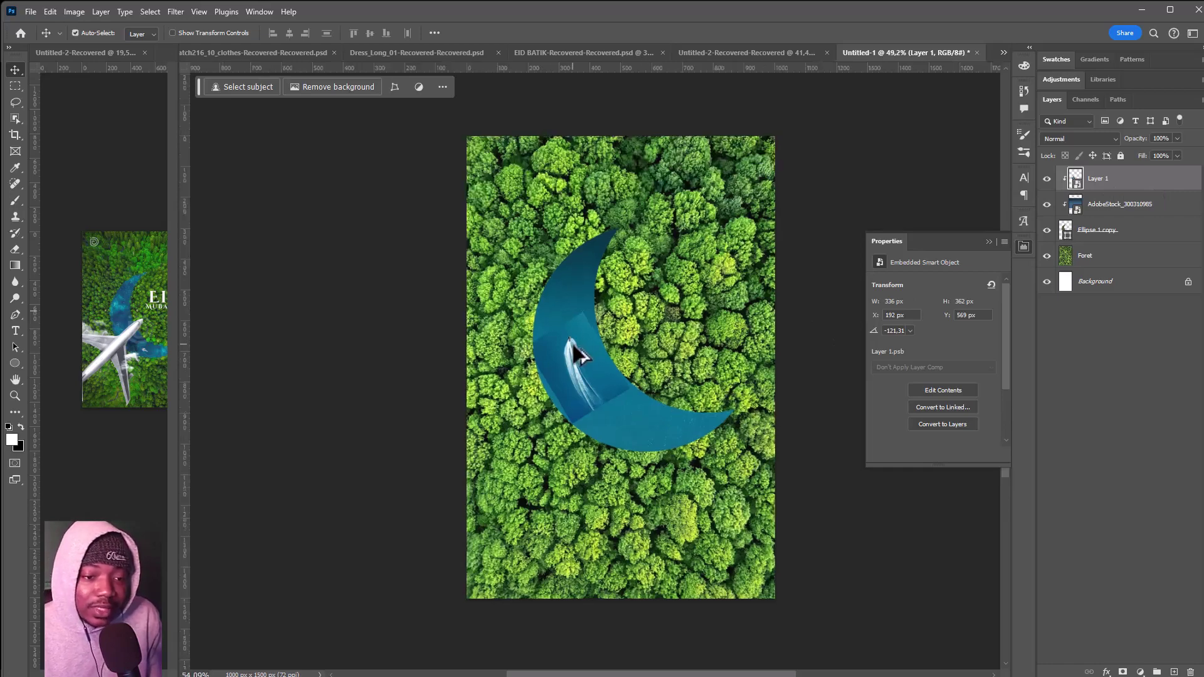
scroll(575, 368, "up", 1)
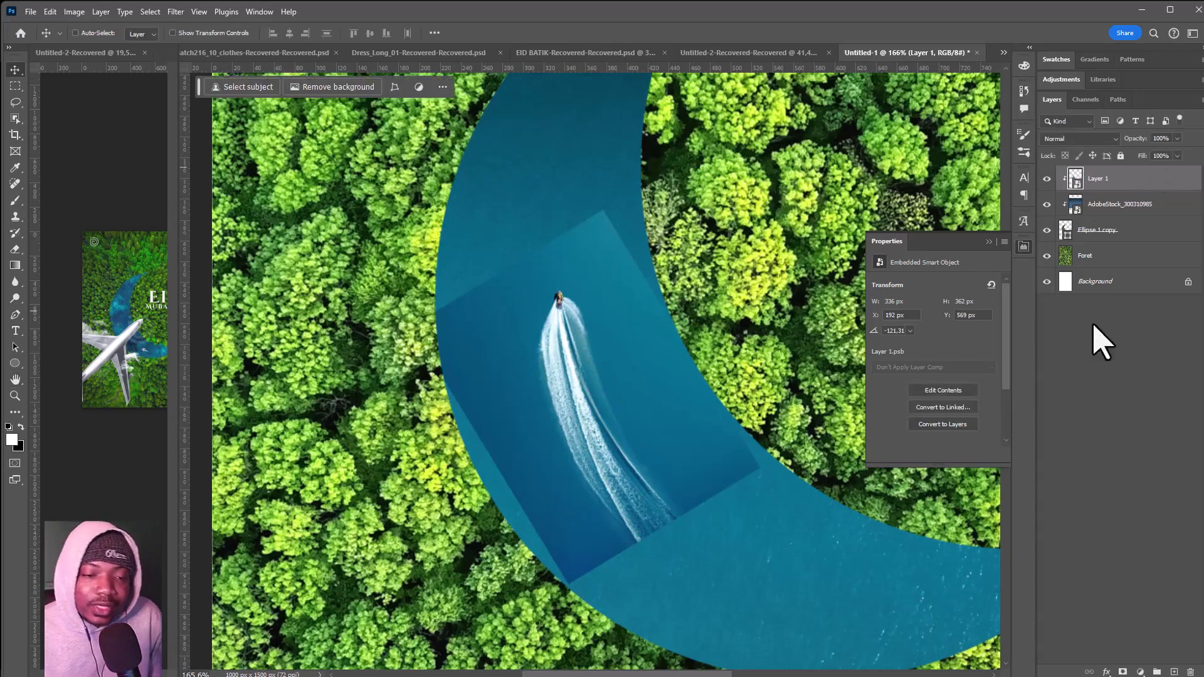
left_click(1123, 672)
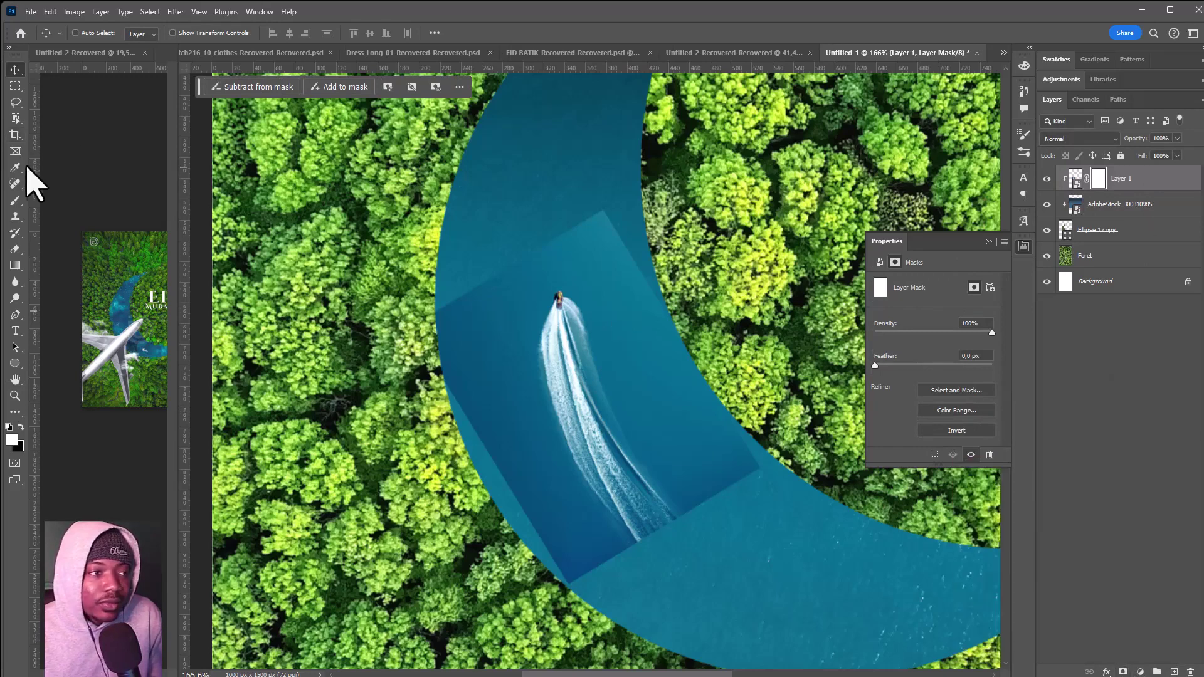
Step: Choose a large Soft Round brush with black as the foreground colour for masking
left_click(16, 200)
right_click(376, 189)
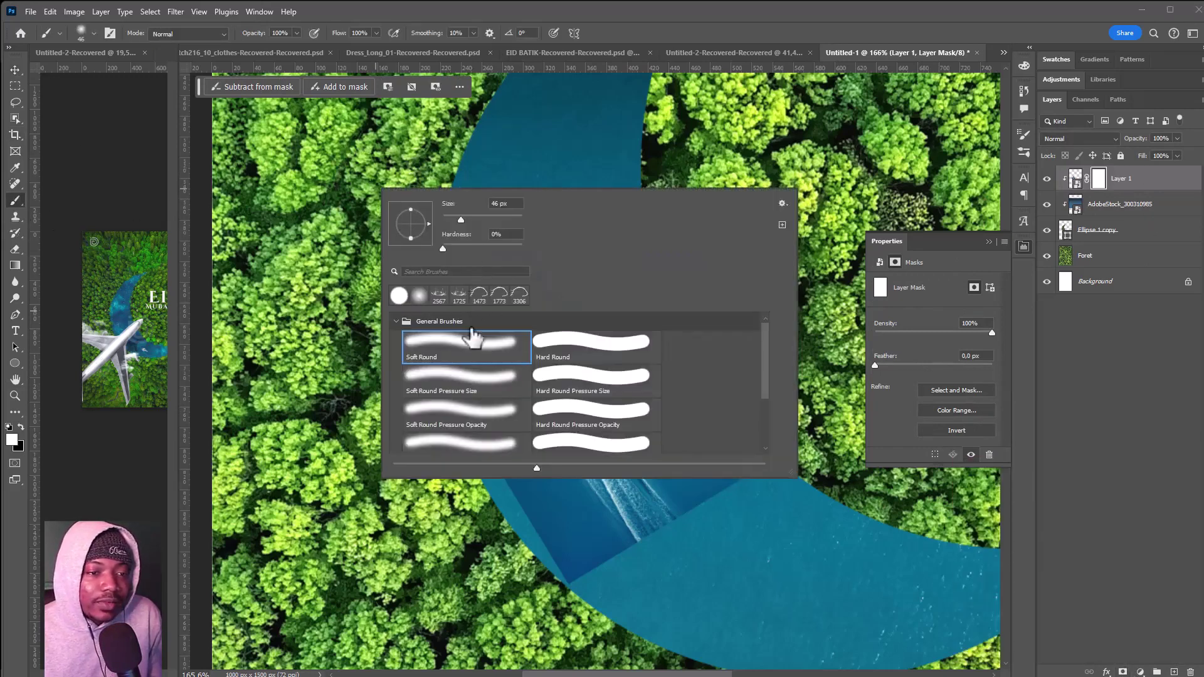
right_click(309, 245, "alt")
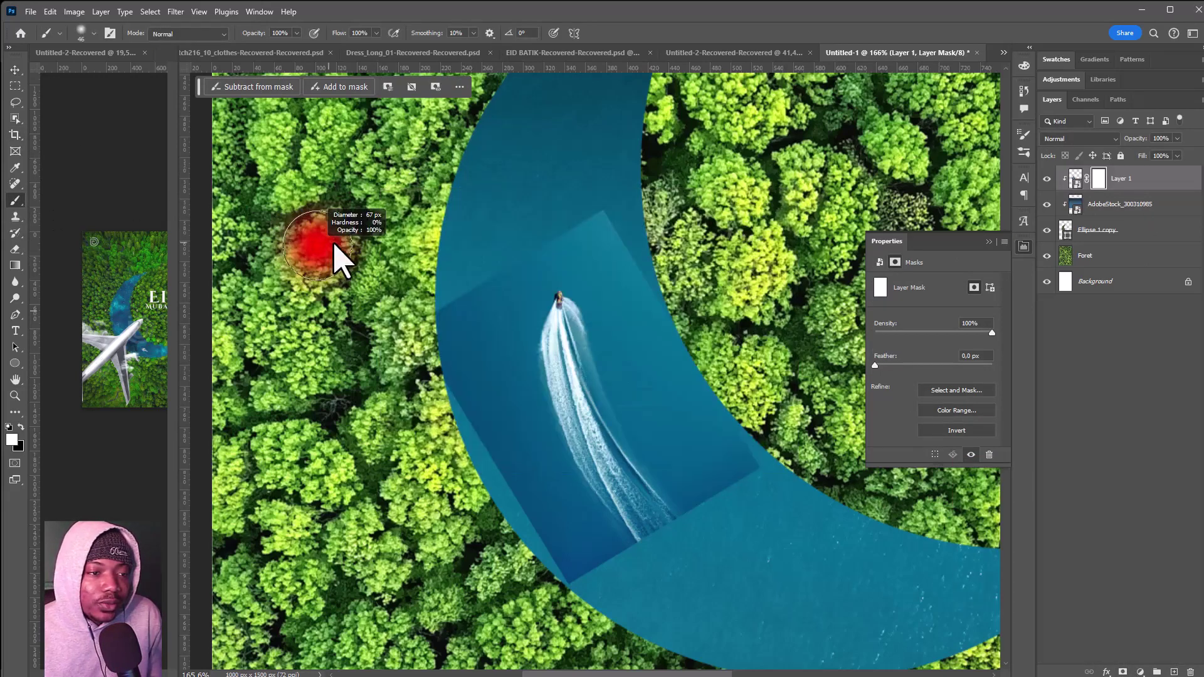
left_click(22, 429)
right_click(430, 353, "alt")
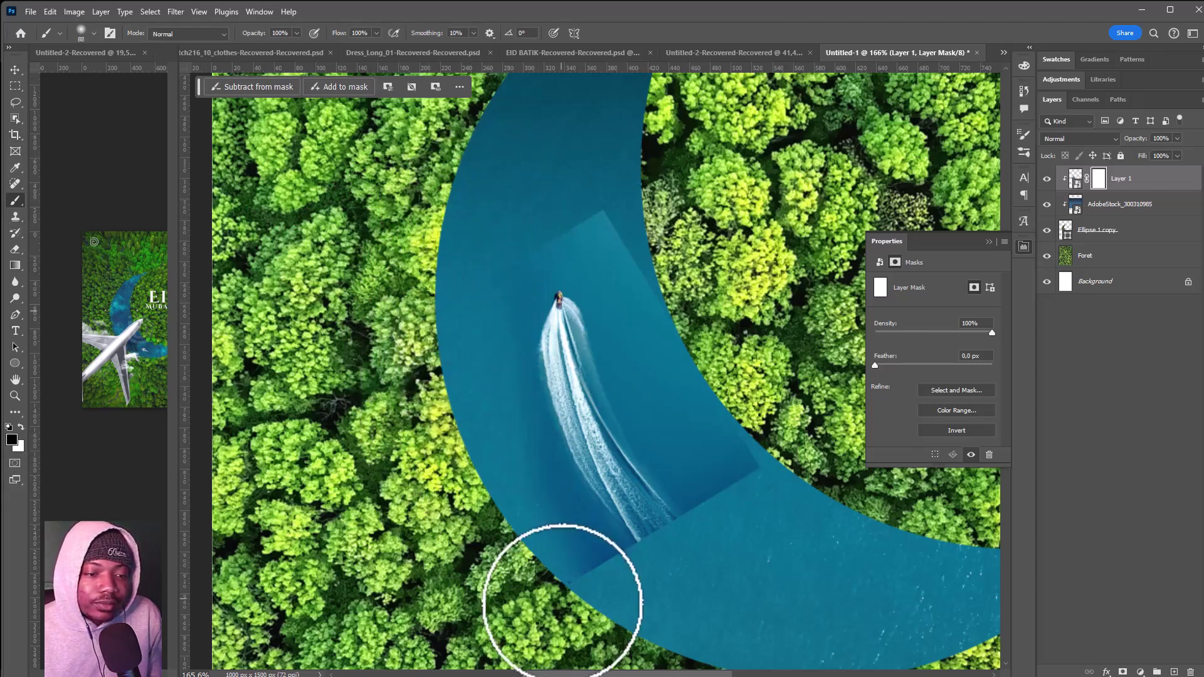
Step: Paint the boat layer's mask at 74% flow to erase the square's hard edges around the wake
left_click_drag(563, 600, 640, 618)
right_click(583, 516, "alt")
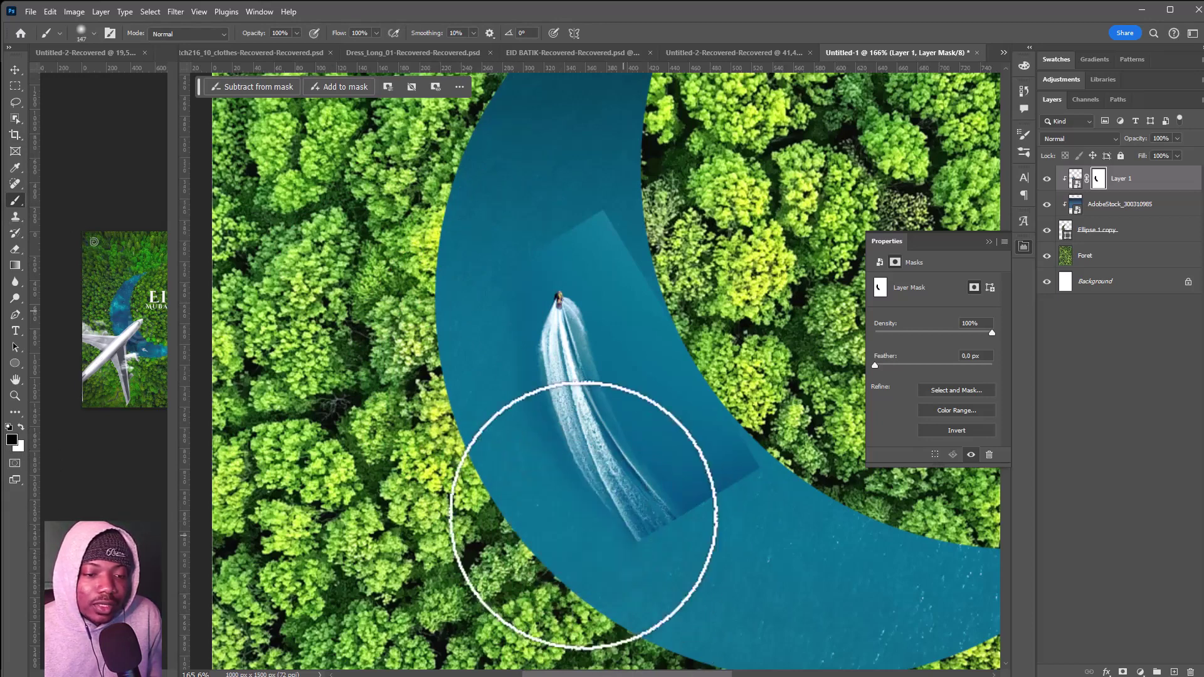
right_click(525, 376, "alt")
left_click_drag(342, 34, 326, 38)
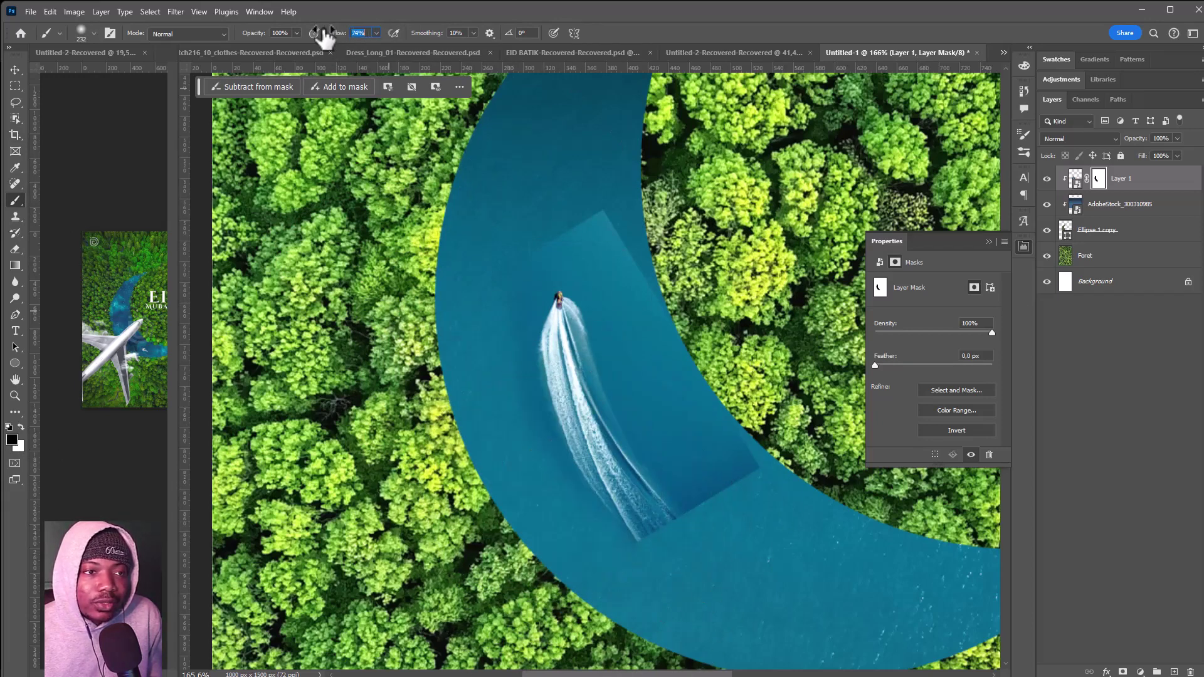
right_click(649, 276, "alt")
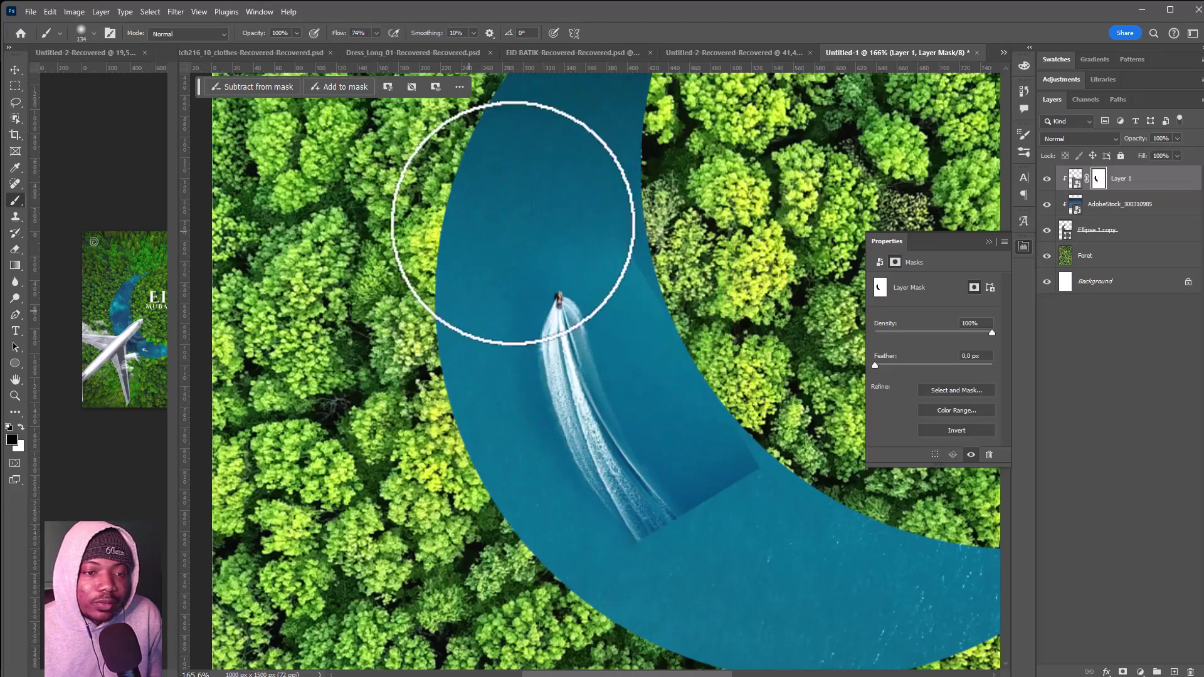
mouse_move(512, 223)
left_mouse_down()
mouse_move(637, 183)
mouse_move(675, 531)
mouse_move(559, 457)
mouse_move(537, 495)
mouse_move(578, 537)
mouse_move(475, 381)
left_mouse_up()
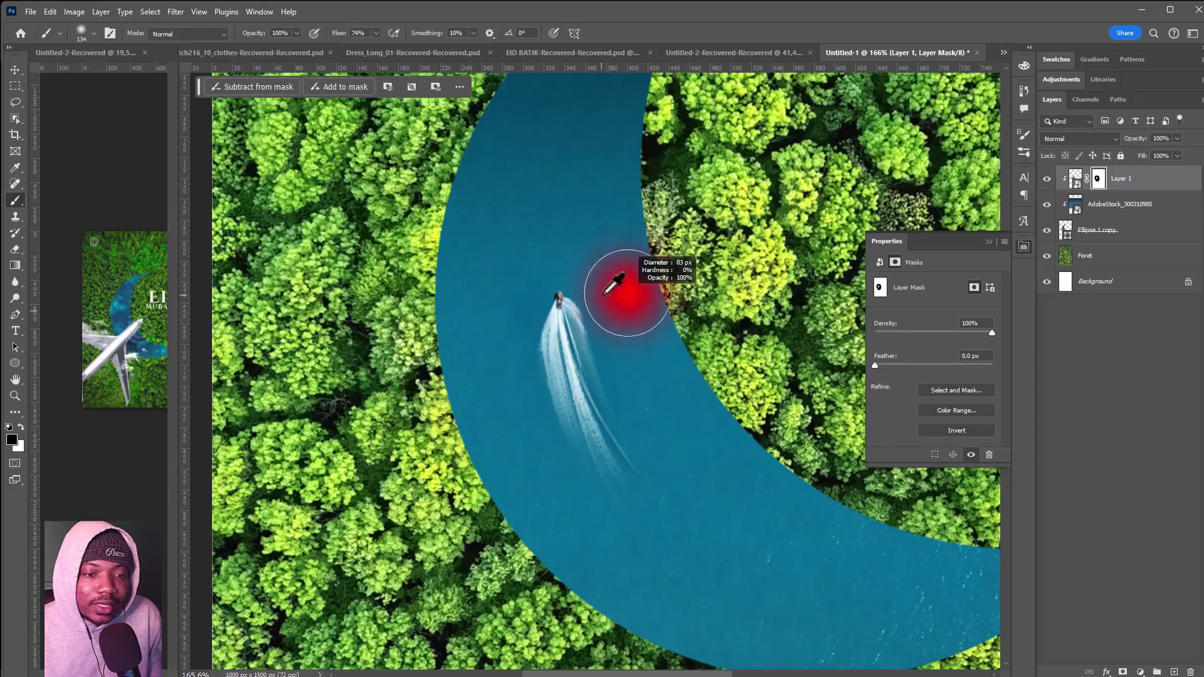
left_click_drag(576, 294, 615, 273)
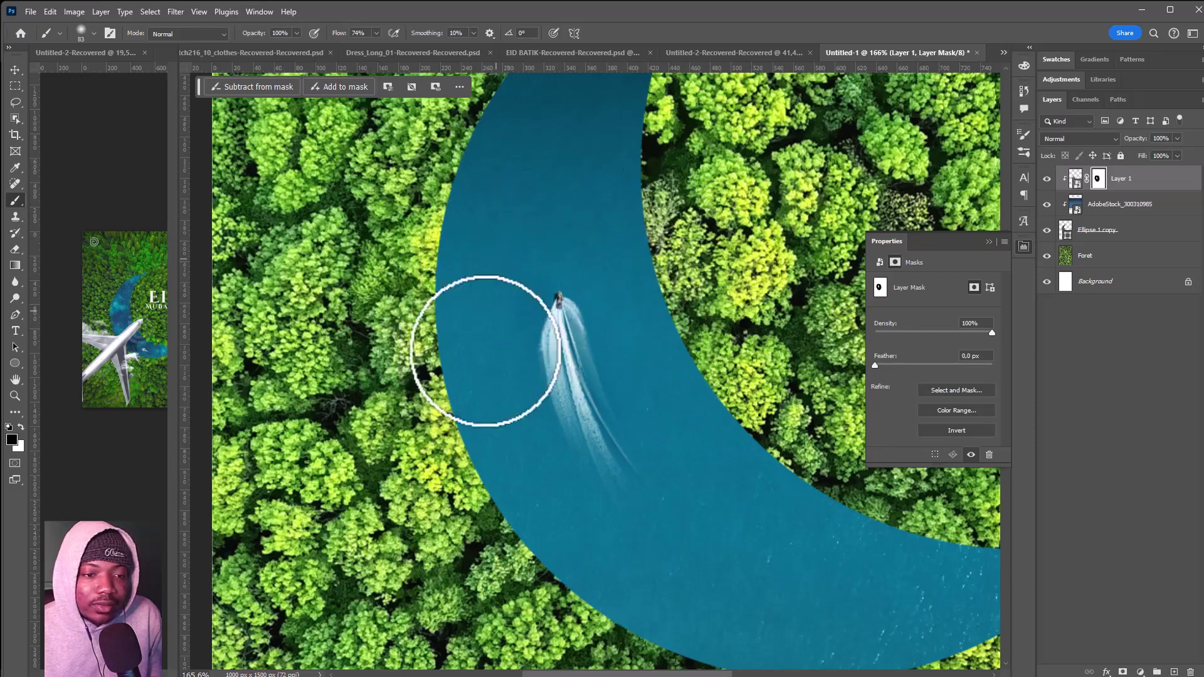
scroll(698, 414, "down", 3)
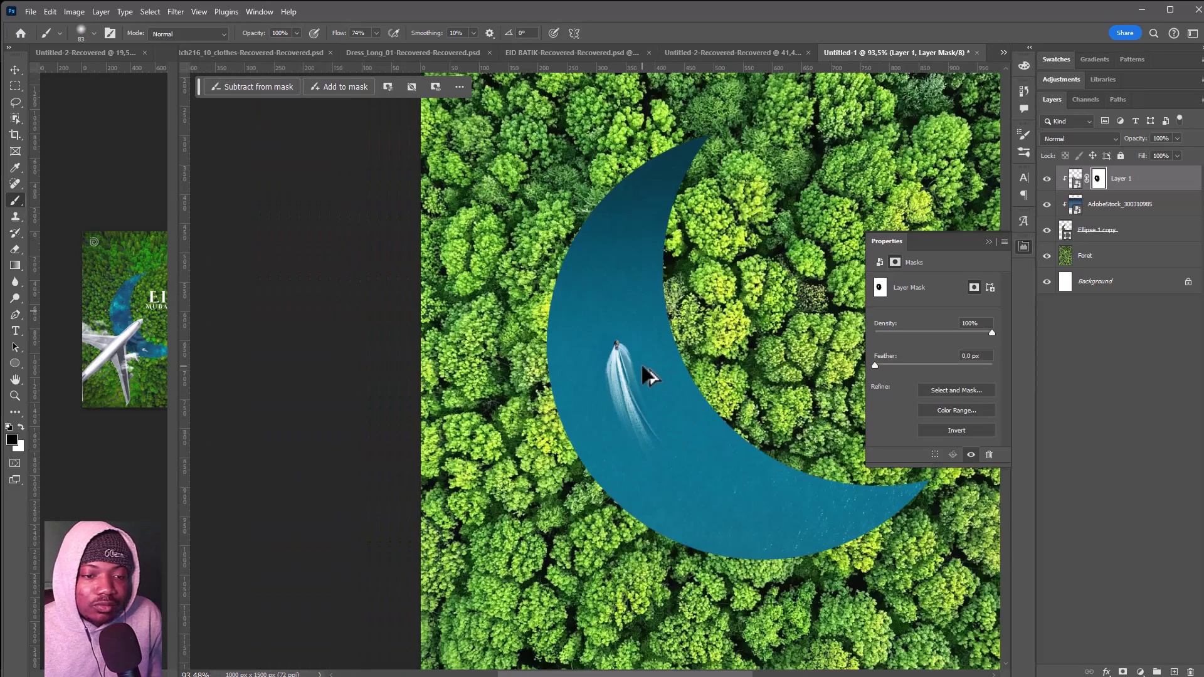
Step: Rename Layer 1 to 'bateau', leaving its blend mode at Normal
key("v")
scroll(546, 317, "down", 2)
scroll(555, 325, "down", 1)
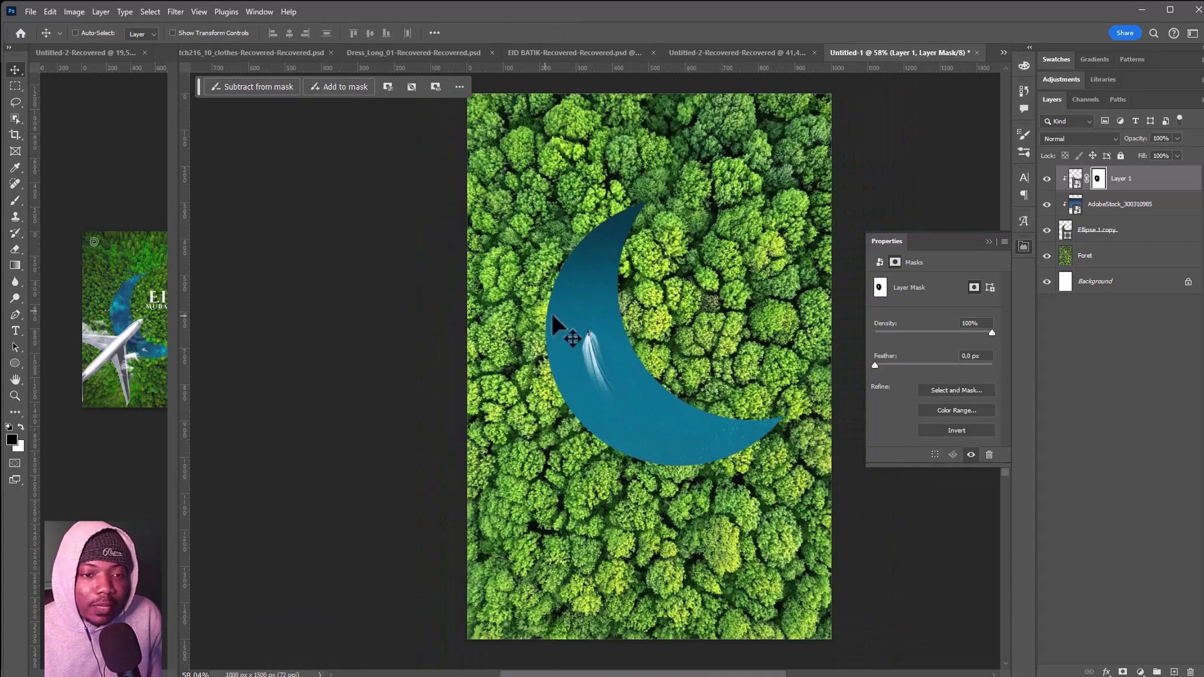
scroll(577, 323, "up", 3)
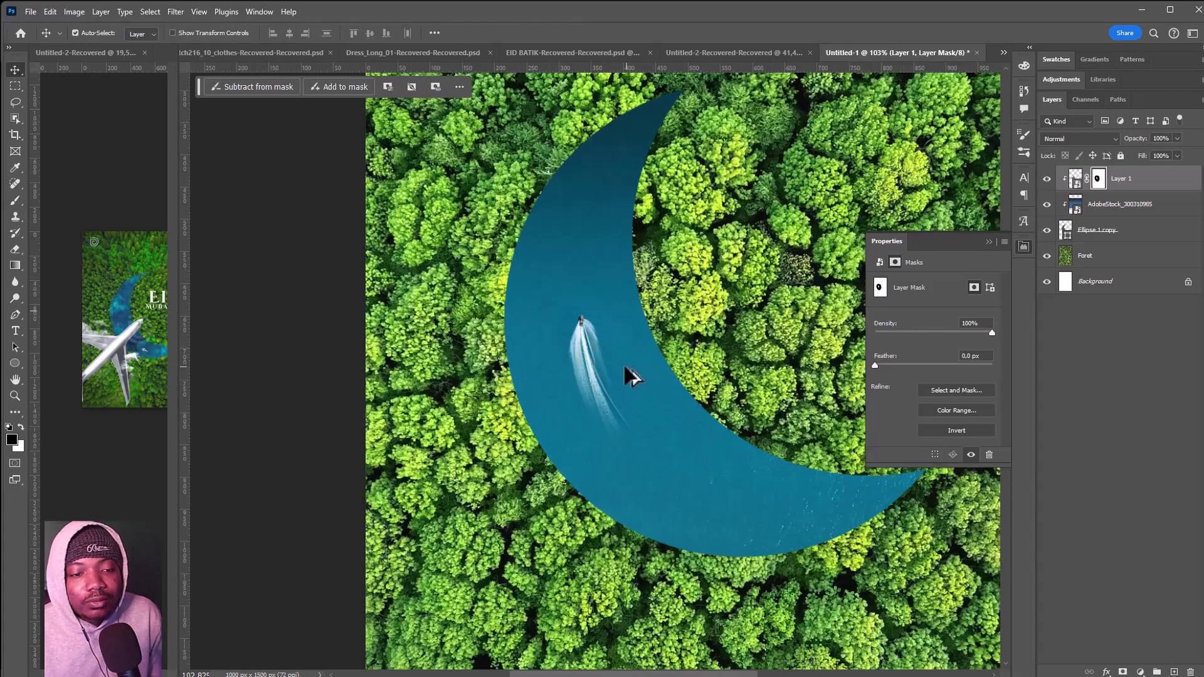
left_click(1079, 139)
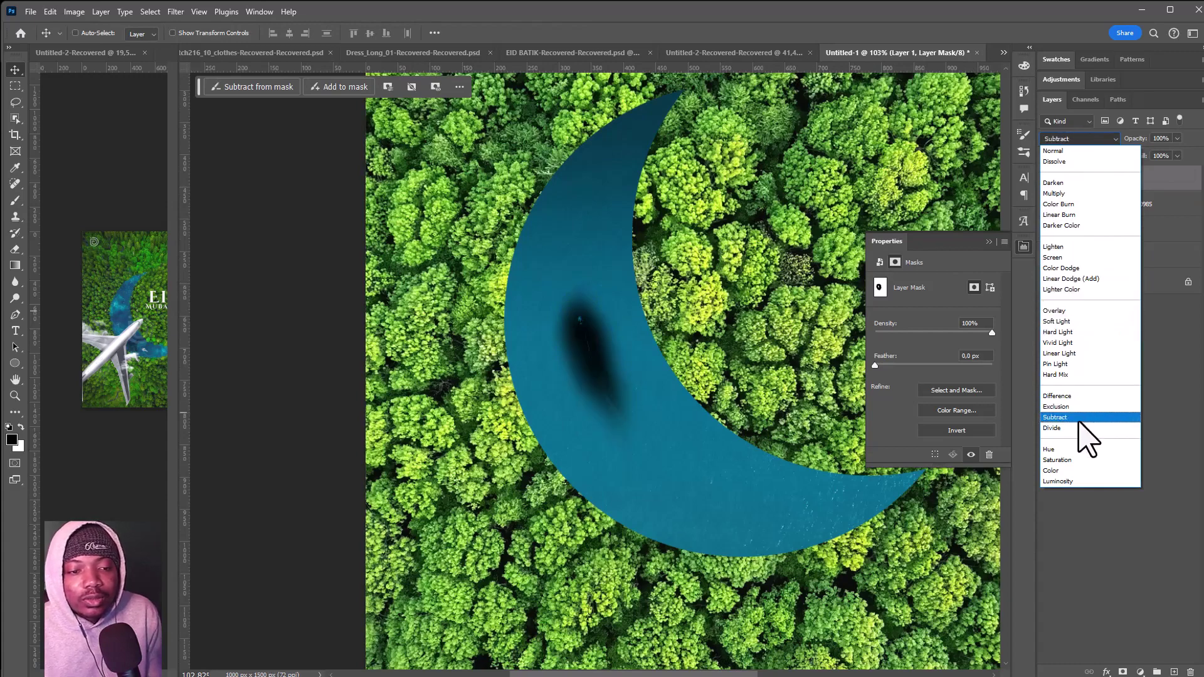
key("Escape")
scroll(668, 379, "down", 3)
double_click(1122, 178)
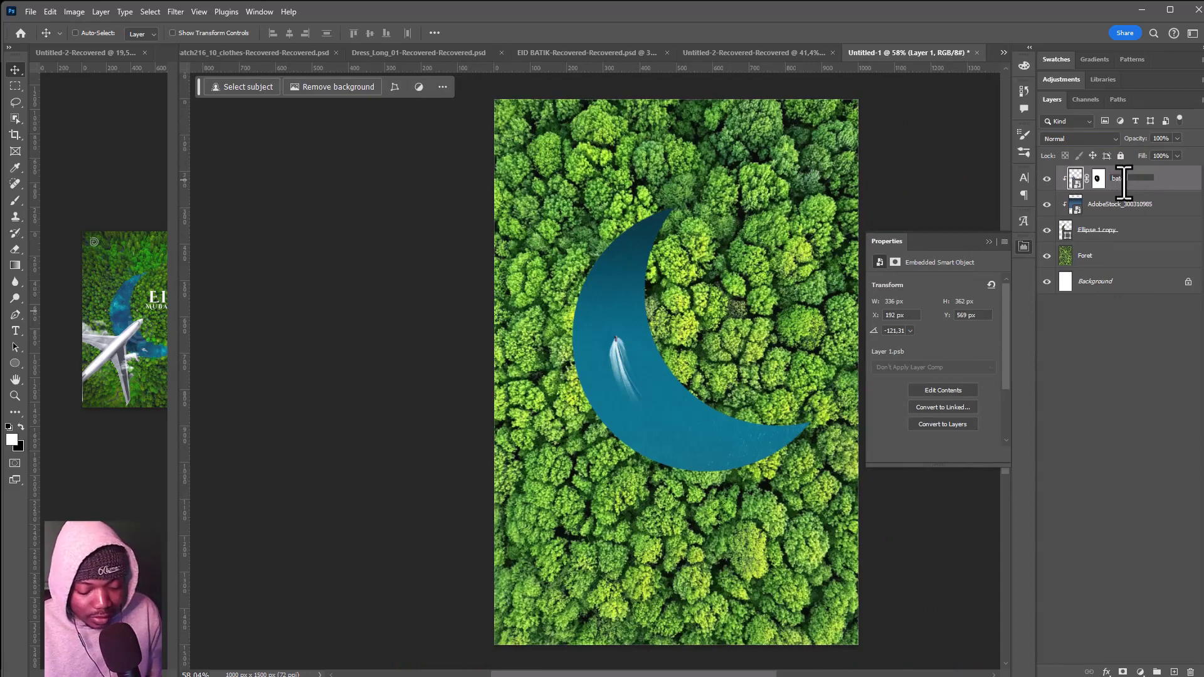
type("eau")
key("Return")
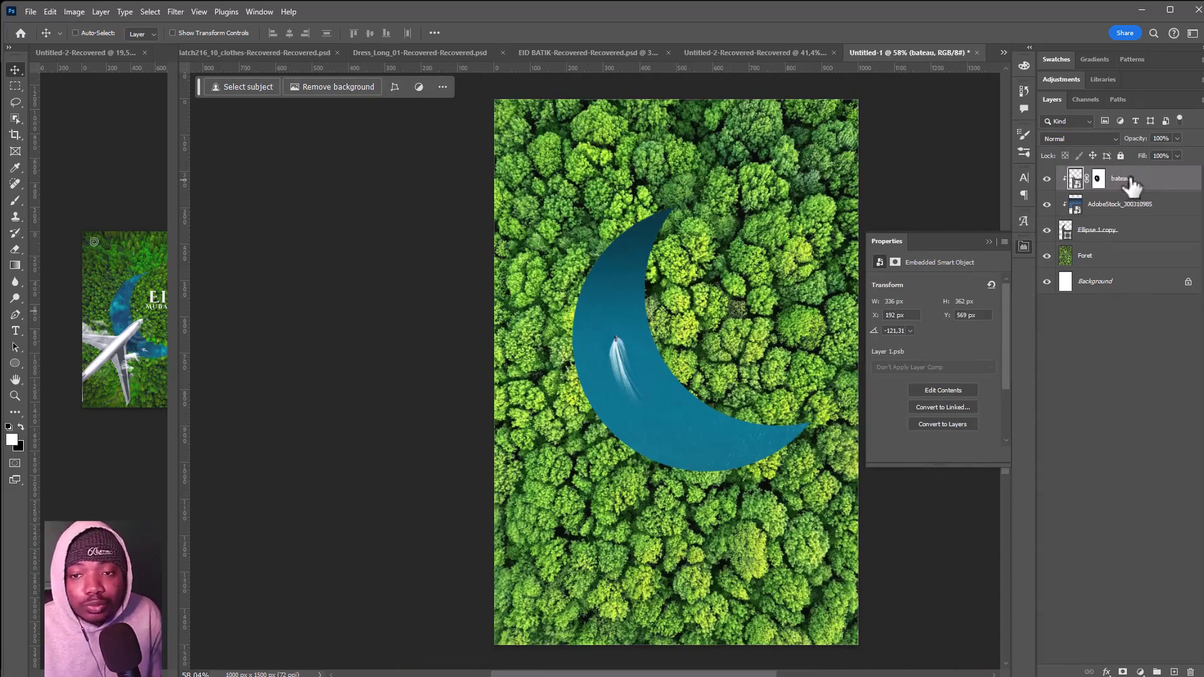
scroll(668, 442, "up", 1)
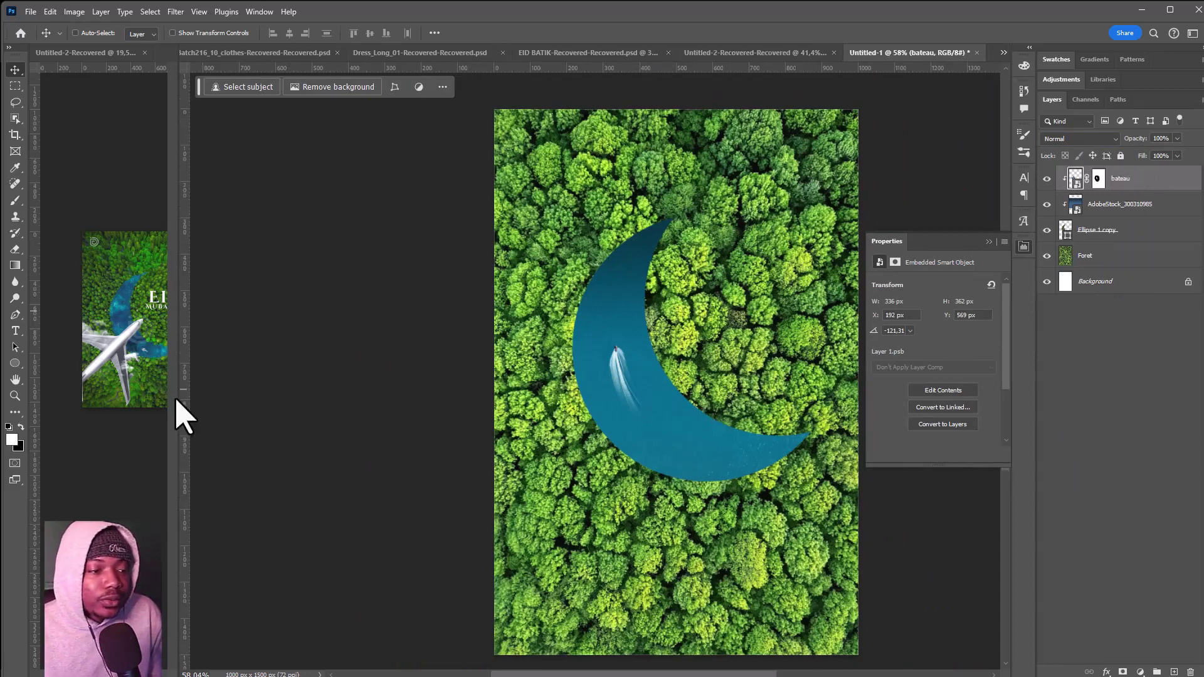
Step: Widen the pane to inspect the EID MUBARAK reference poster, then narrow it back partway
left_click_drag(268, 401, 438, 395)
scroll(269, 390, "up", 3)
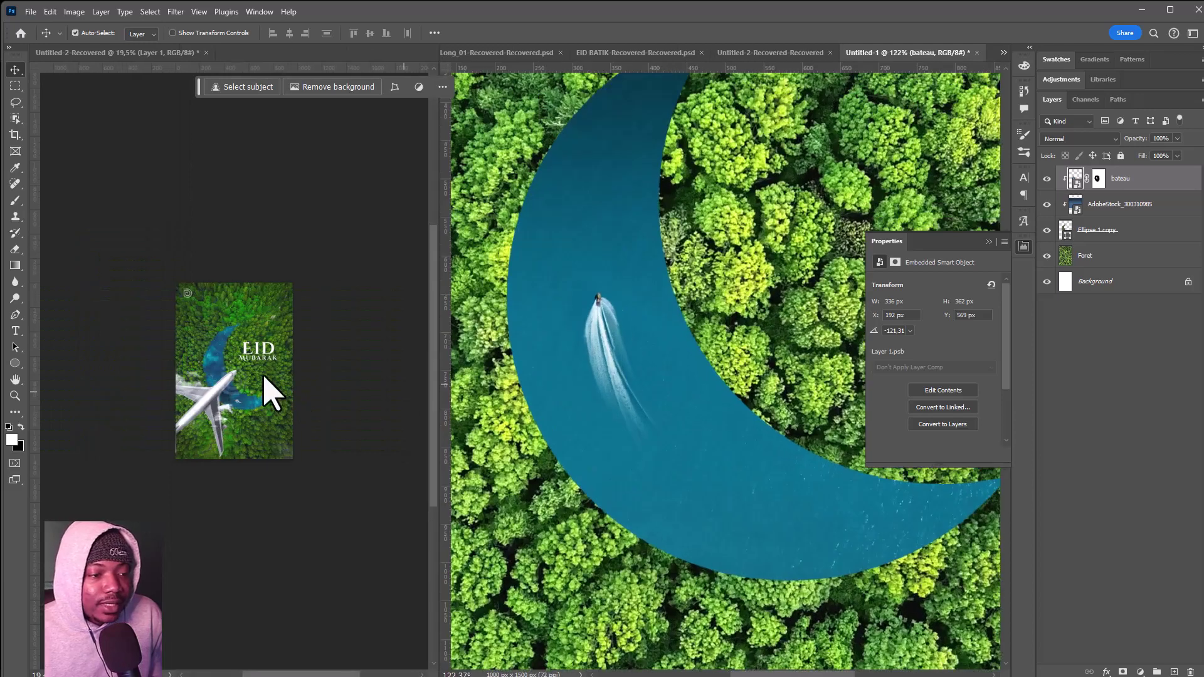
left_click(231, 384)
scroll(231, 384, "up", 2)
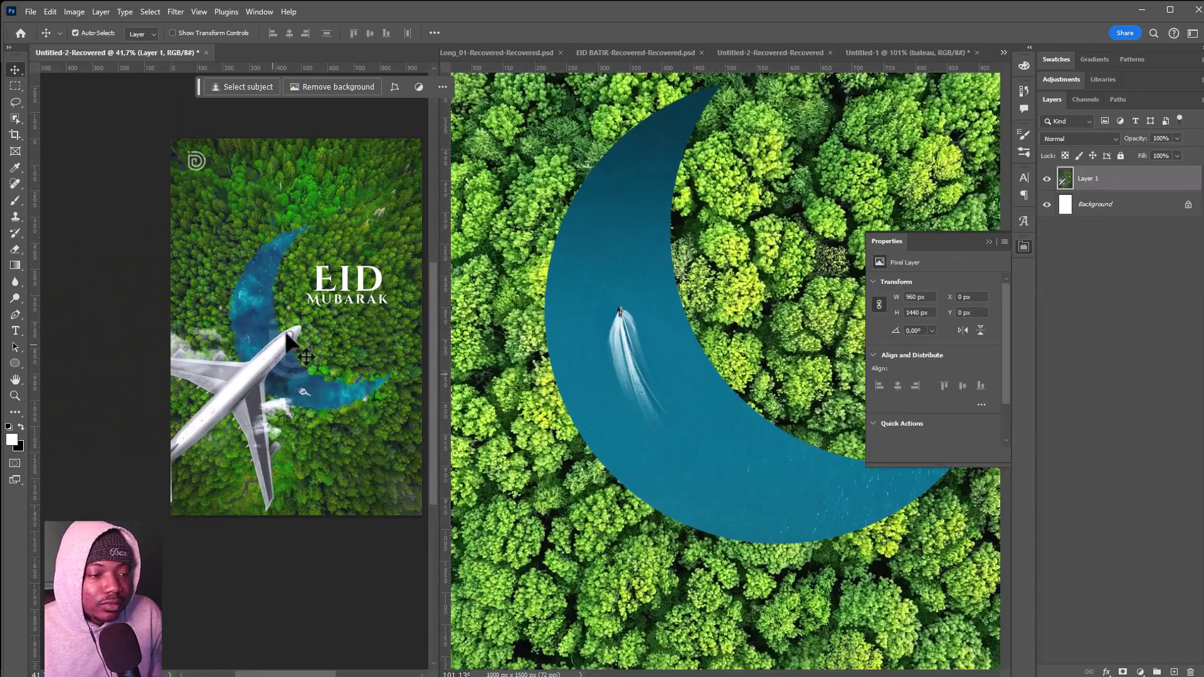
scroll(229, 384, "down", 2)
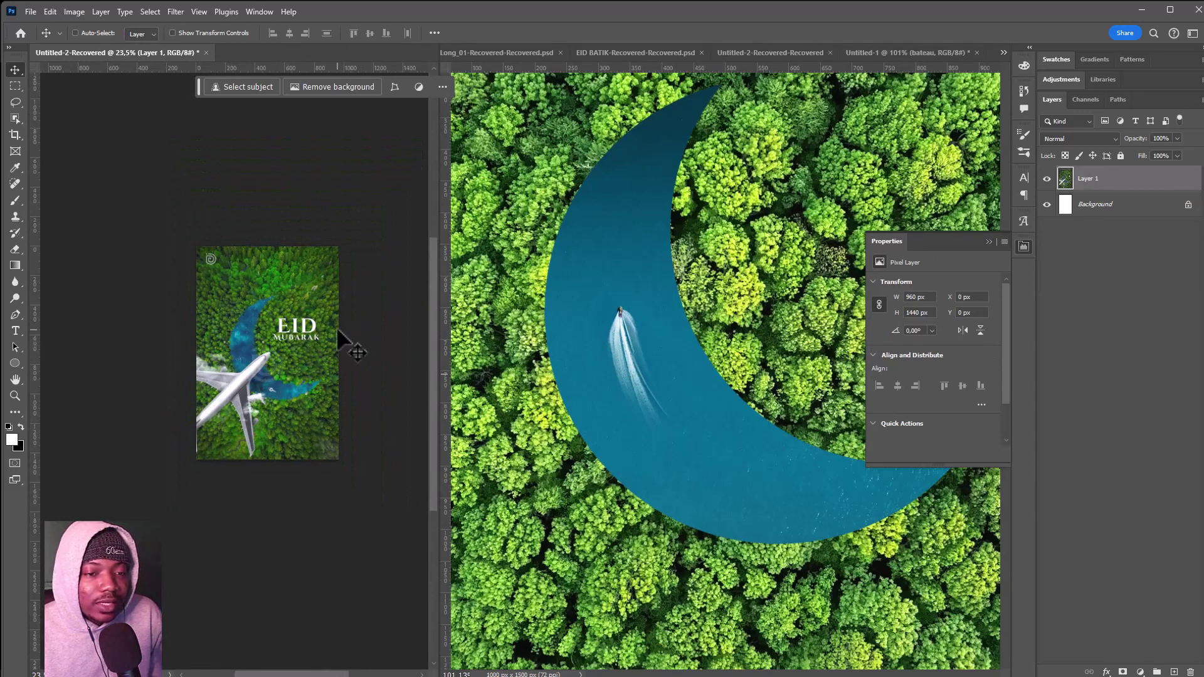
scroll(340, 342, "up", 3)
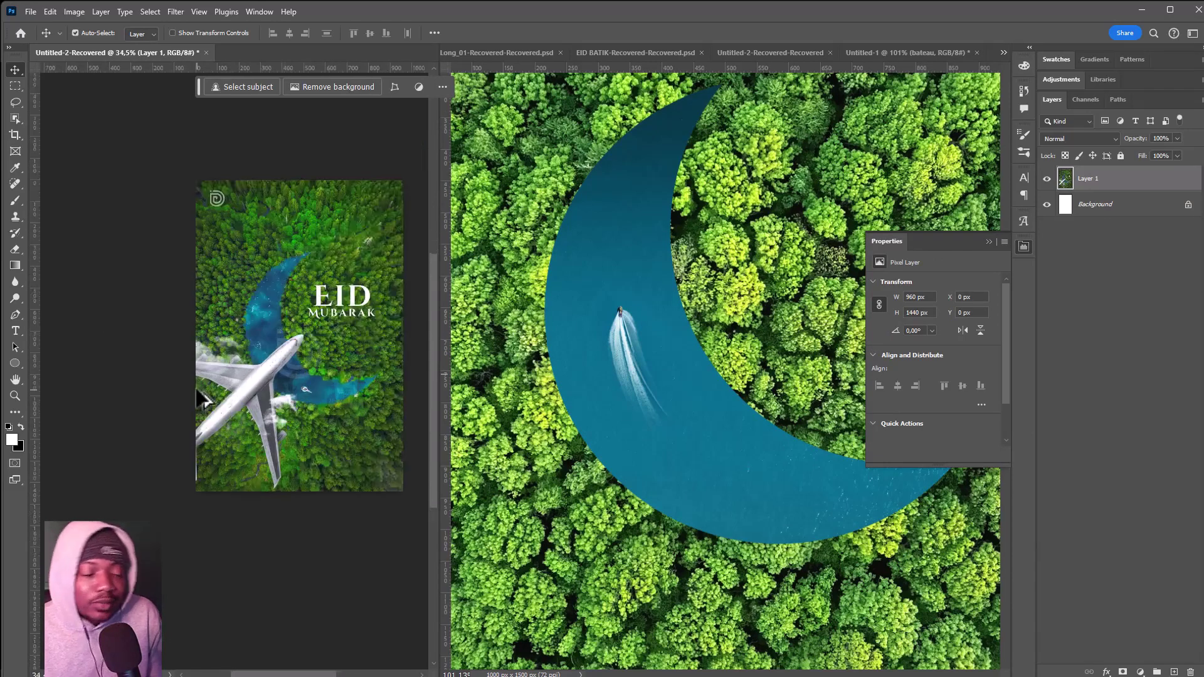
scroll(341, 450, "down", 1)
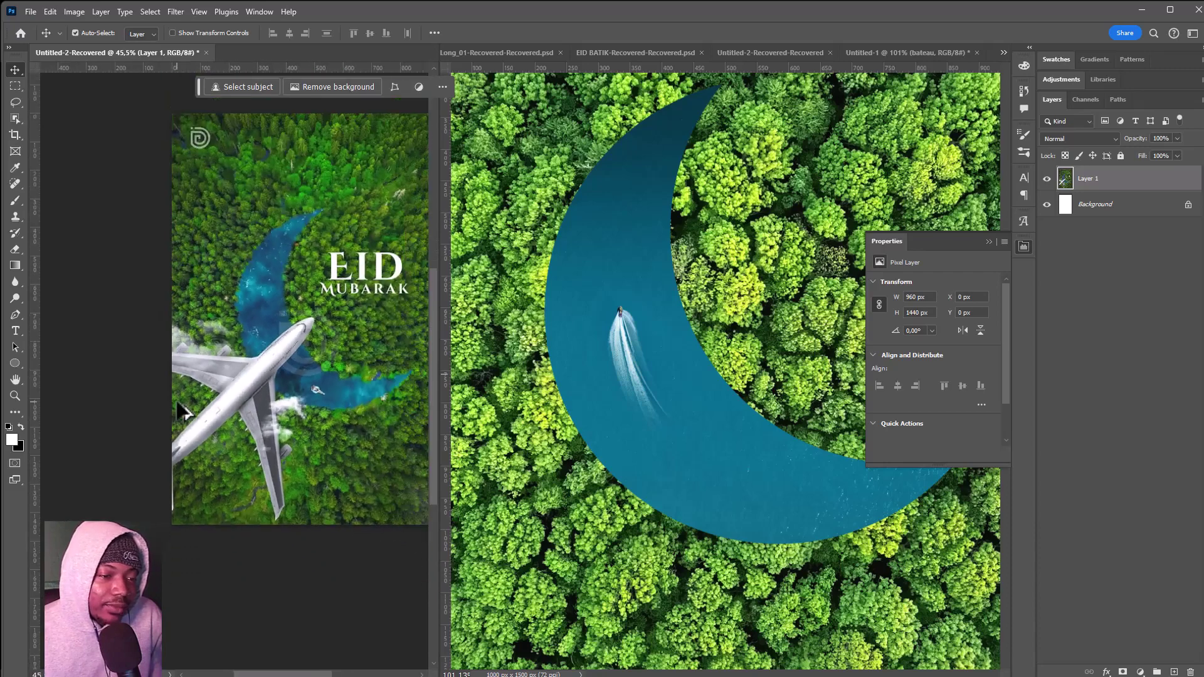
scroll(341, 450, "down", 1)
left_click(766, 386)
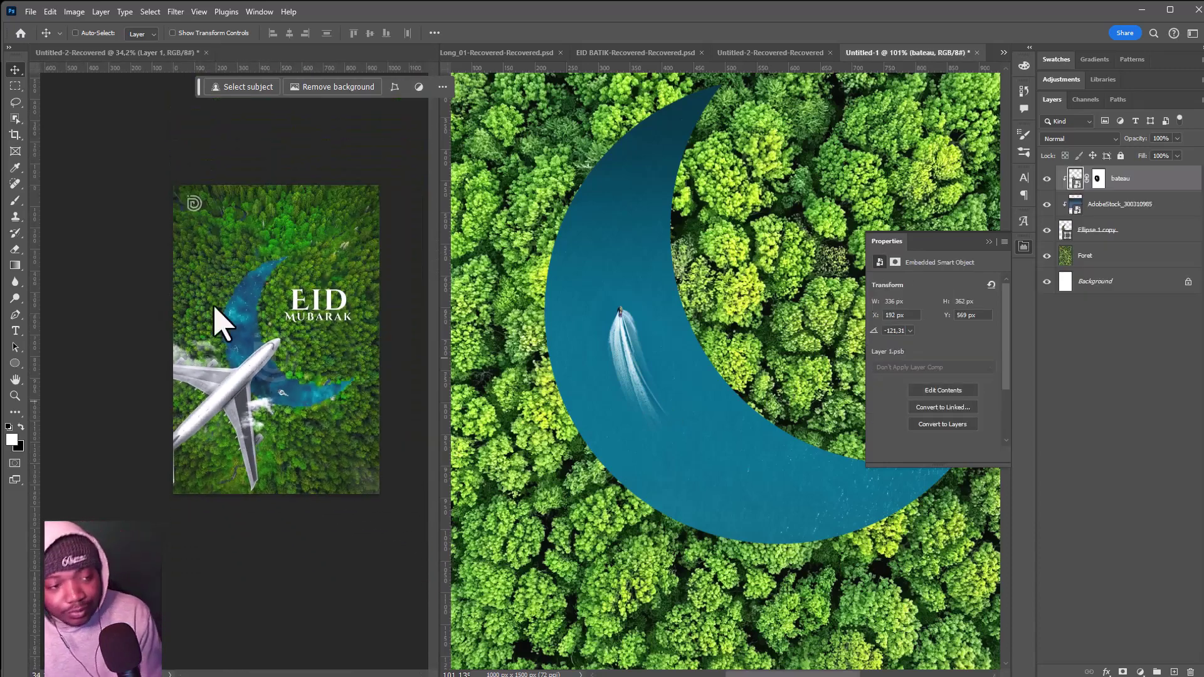
left_click_drag(439, 336, 237, 317)
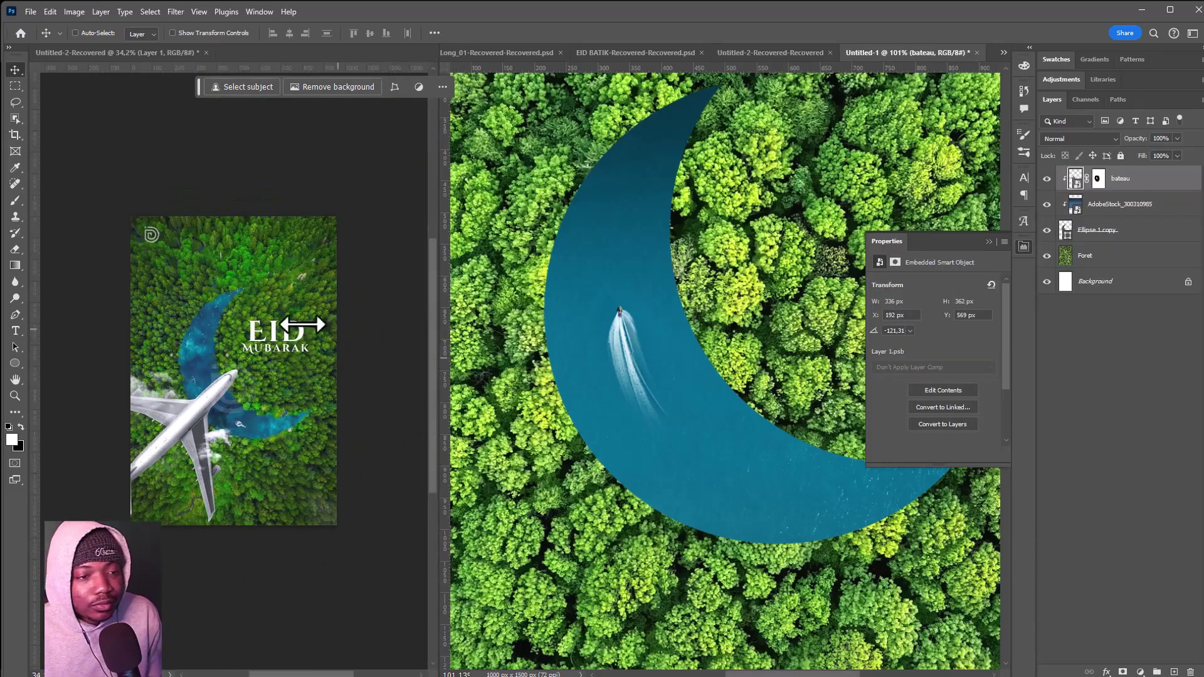
Step: Fit the working canvas in view and return to the poster document with the boat
key("ctrl+minus")
key("ctrl+minus")
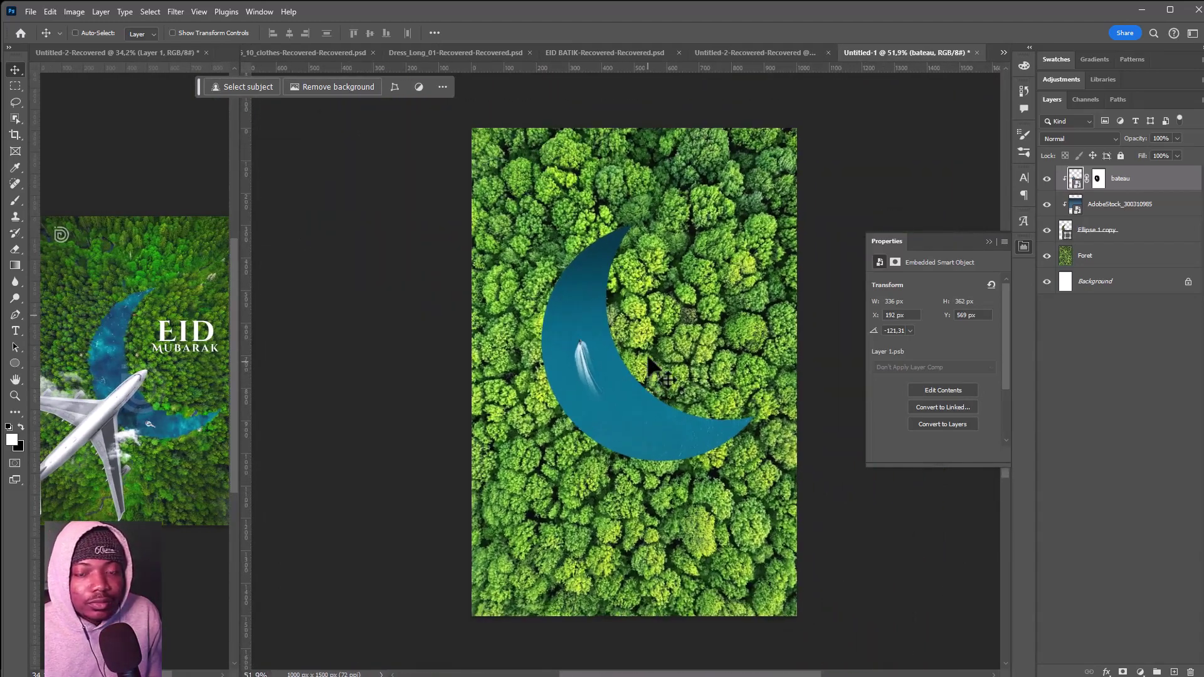
scroll(652, 377, "up", 1)
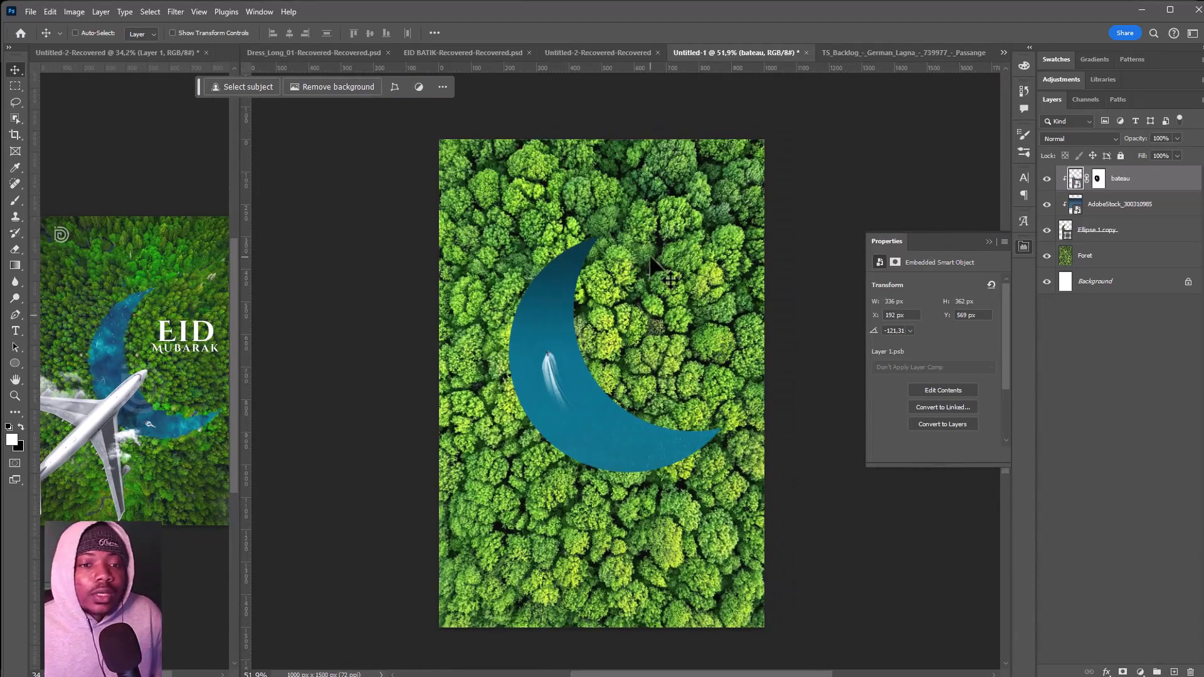
left_click(111, 394)
scroll(111, 393, "down", 1)
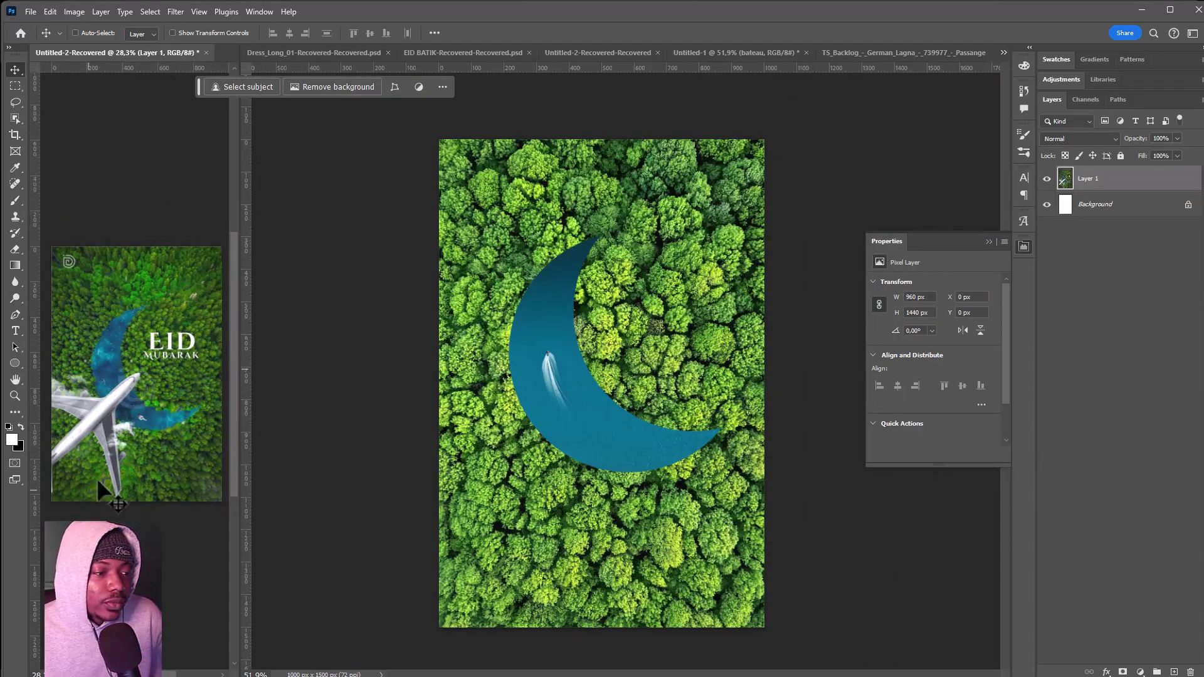
left_click(688, 307)
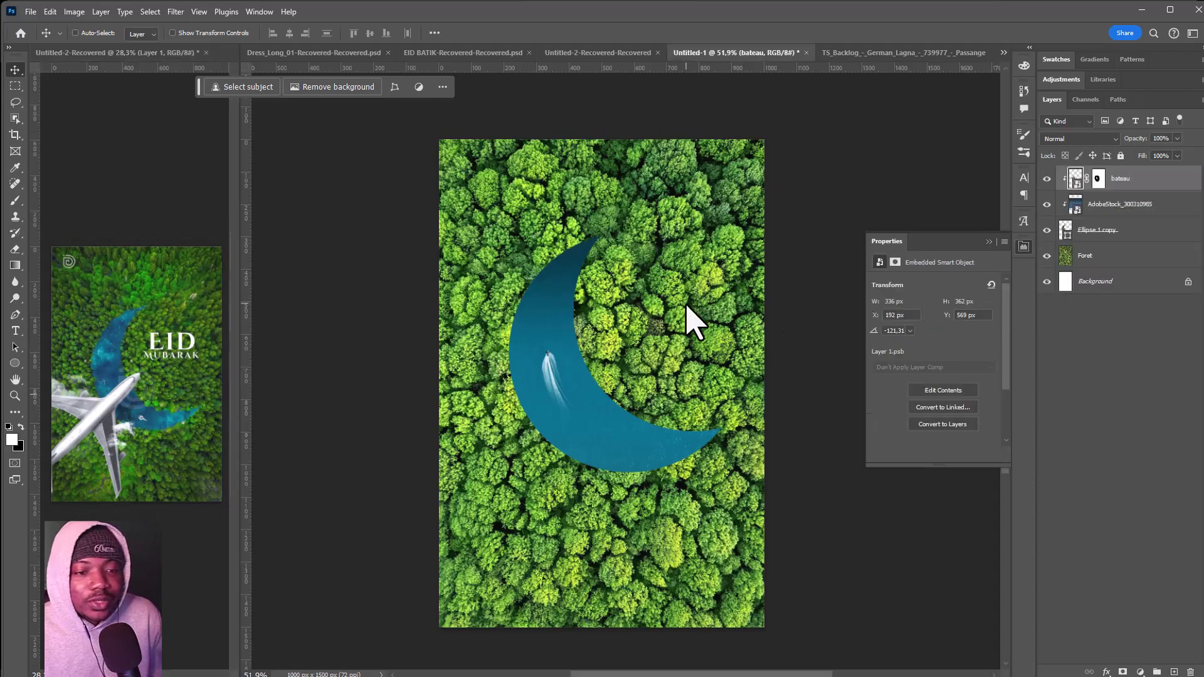
Step: Select the water, bateau and Ellipse 1 copy layers and move the crescent slightly up and right
left_click(1126, 208)
left_click(1142, 182, "shift")
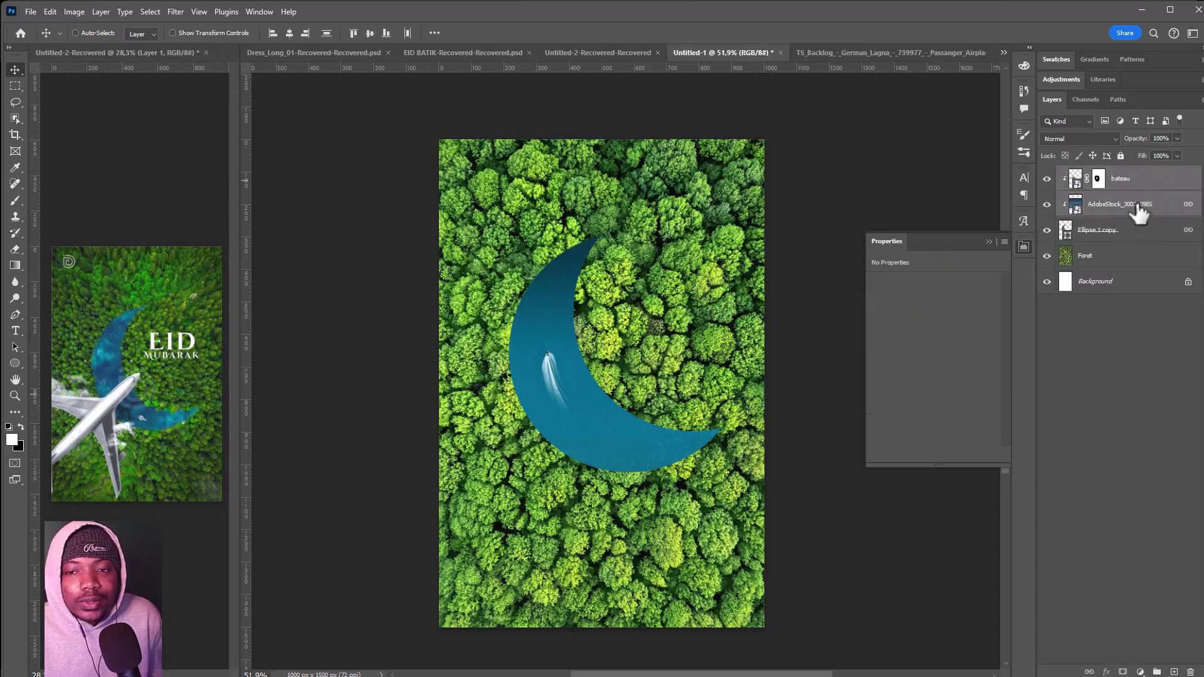
left_click_drag(1129, 292, 1112, 667)
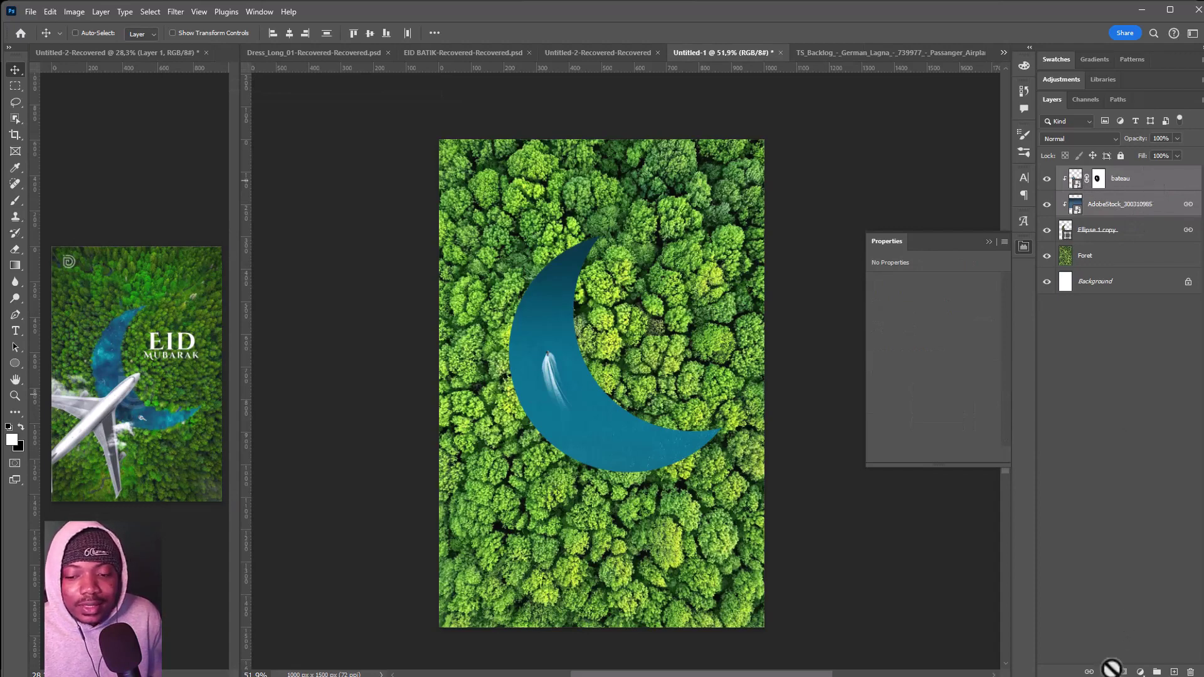
left_click(1133, 236)
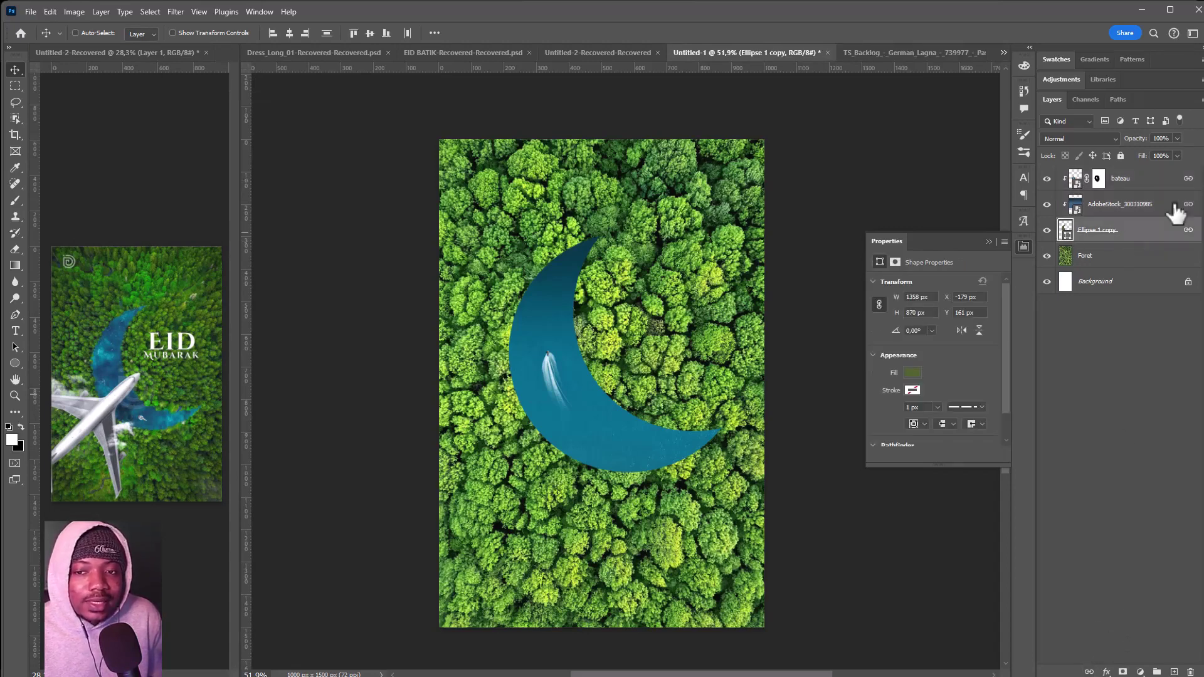
mouse_move(575, 356)
left_mouse_down()
mouse_move(592, 304)
mouse_move(592, 327)
left_mouse_up()
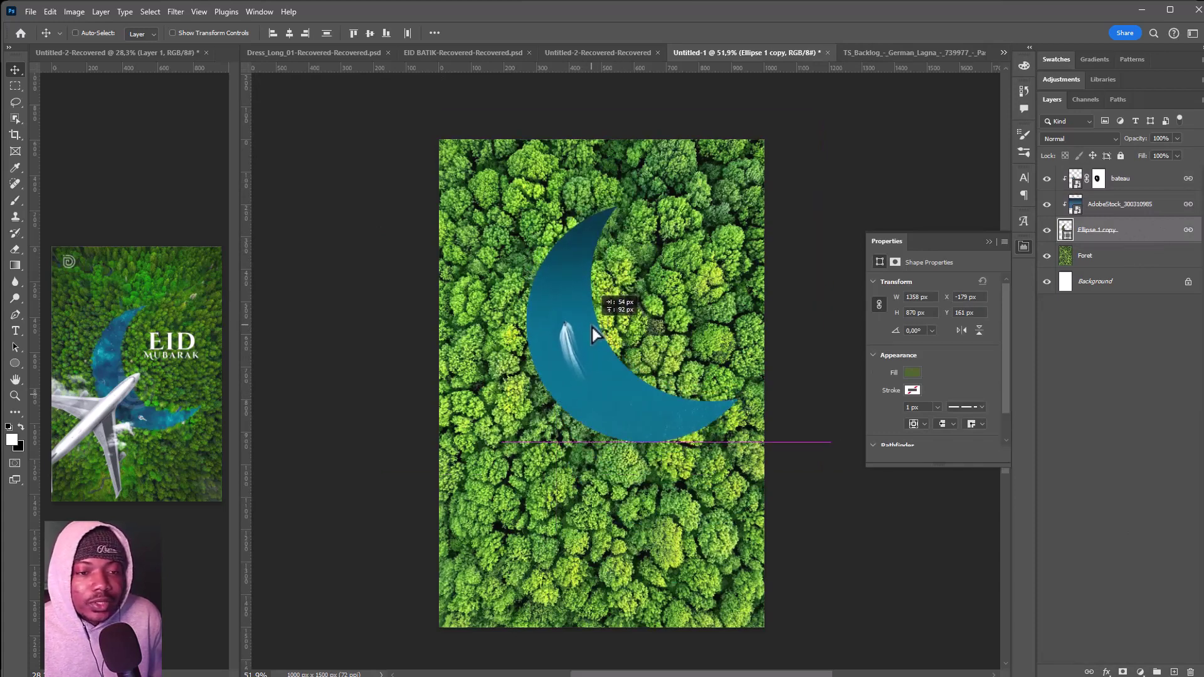
key("c")
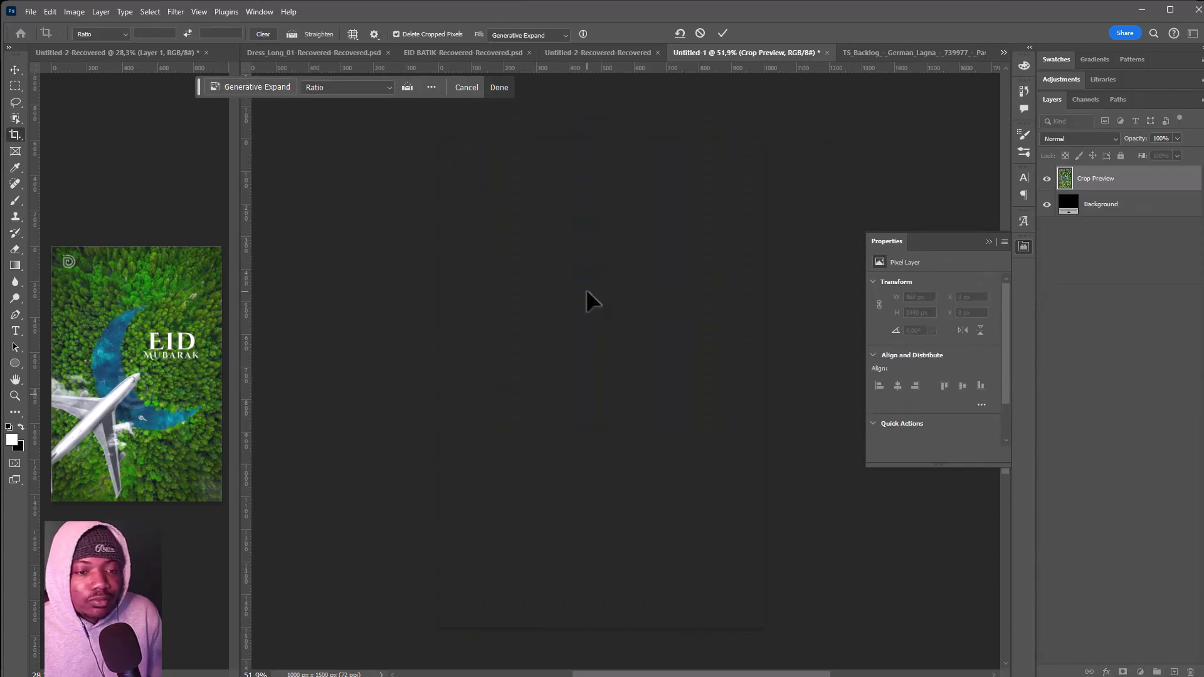
Step: Bring the airplane and its shadow layers from TS_Backlog into the forest poster
key("v")
left_click(1129, 178)
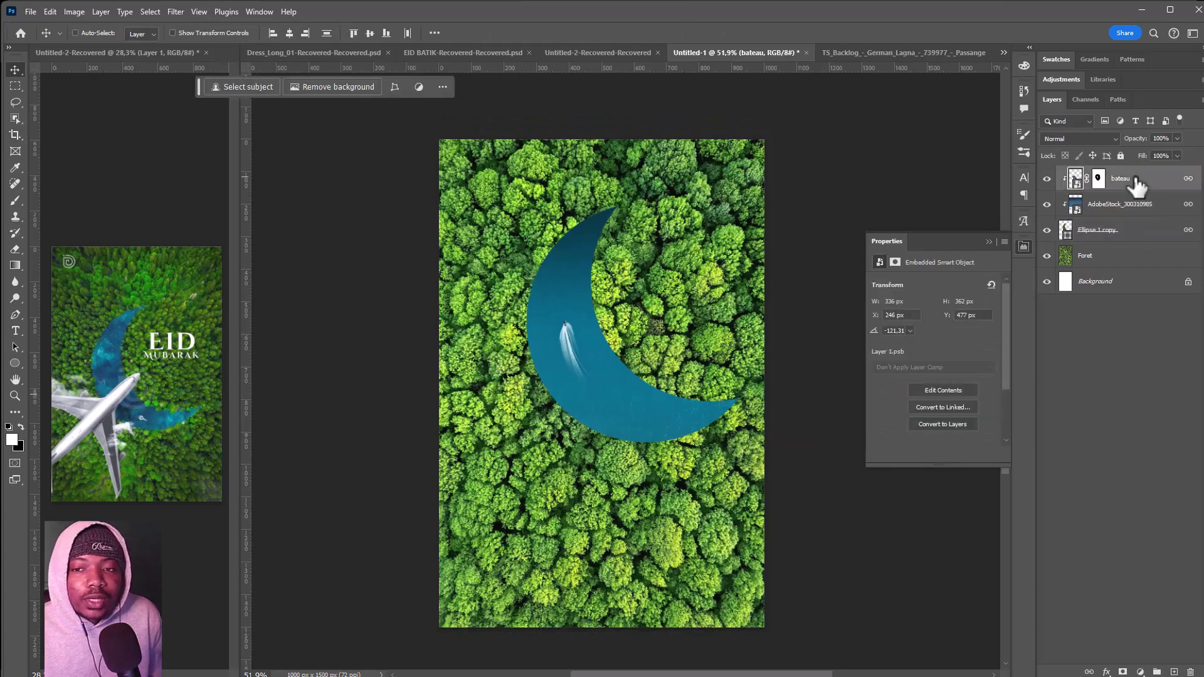
left_click(904, 54)
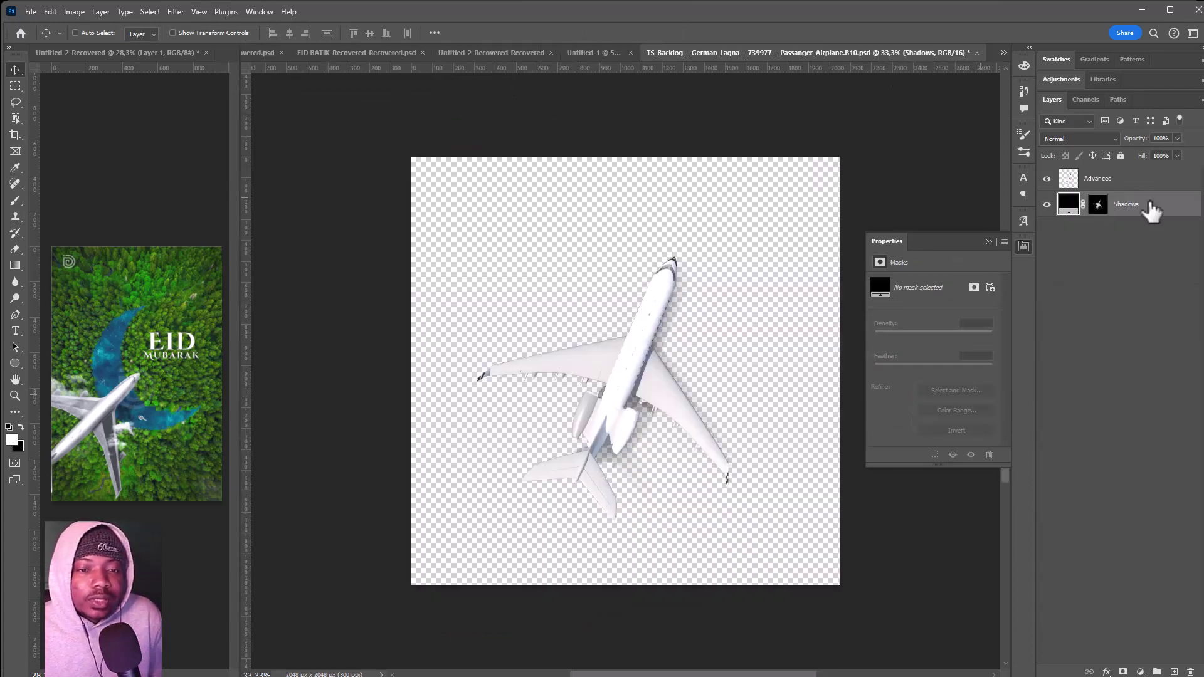
left_click_drag(662, 236, 556, 384)
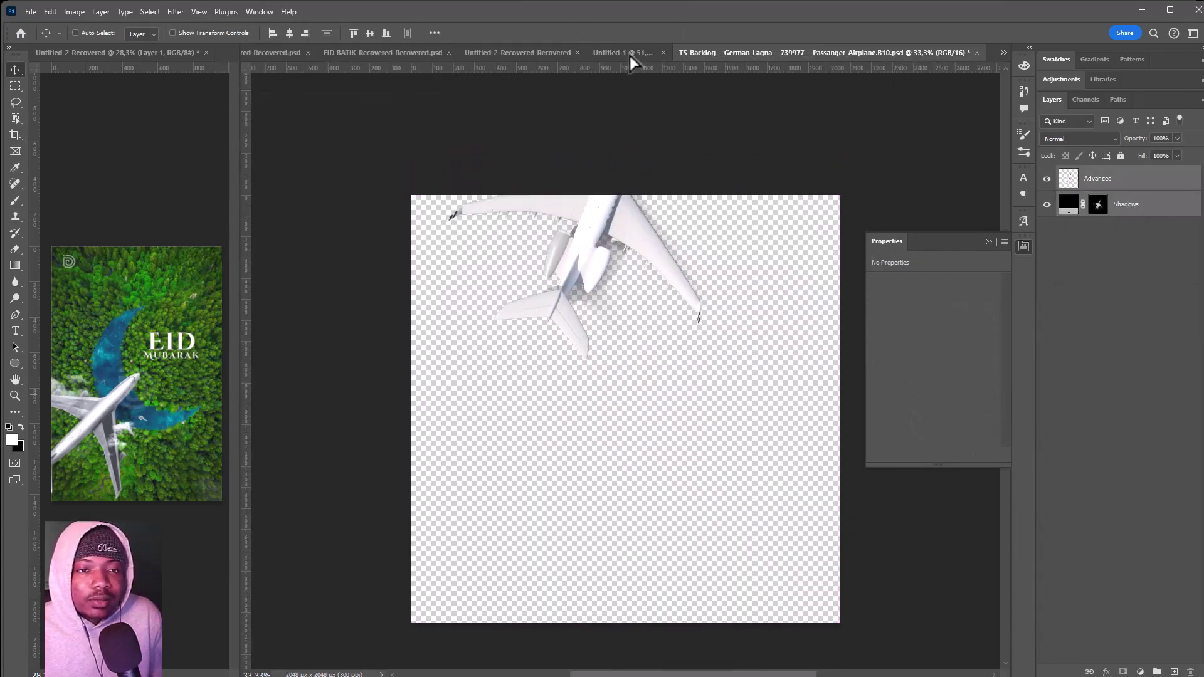
left_click(323, 183)
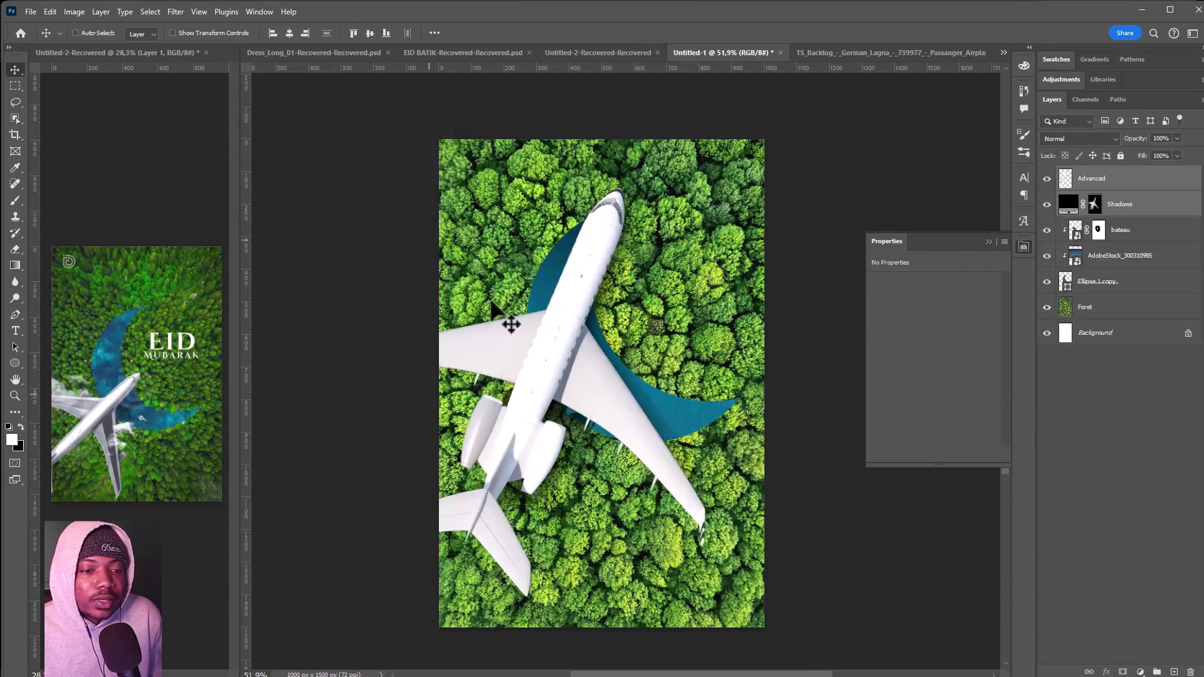
mouse_move(511, 317)
left_mouse_down()
mouse_move(530, 339)
mouse_move(476, 471)
left_mouse_up()
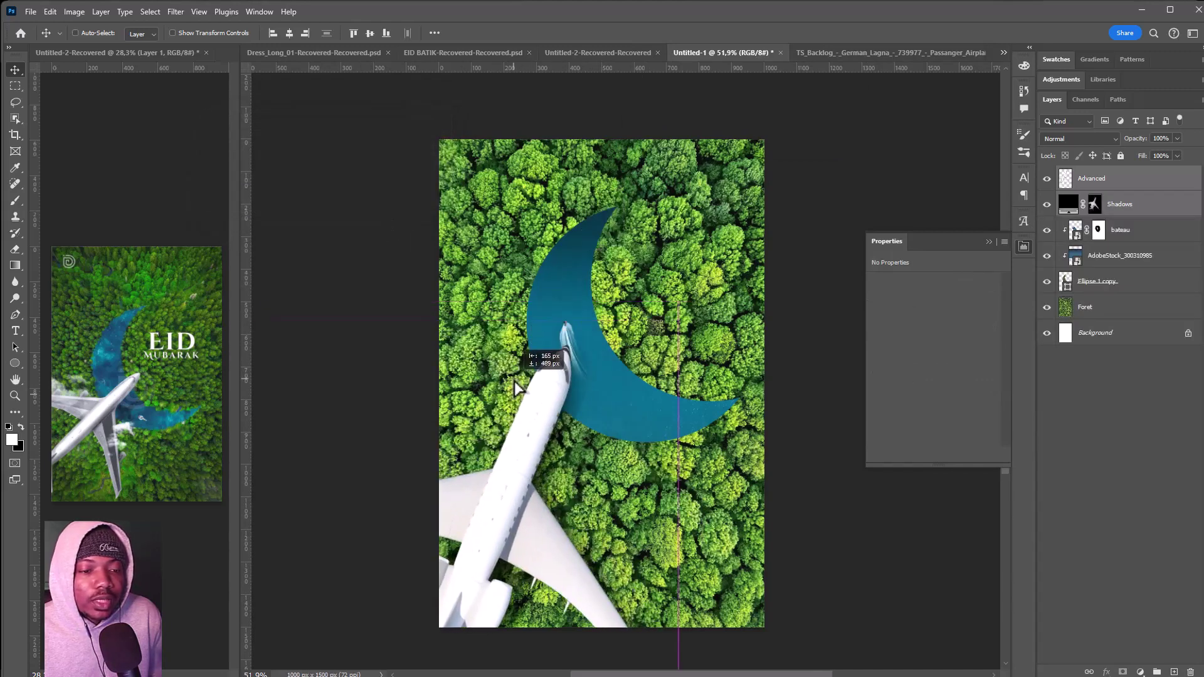
Step: Rename the Advanced airplane layer to 'avion' and convert it to a smart object
left_click(1155, 182)
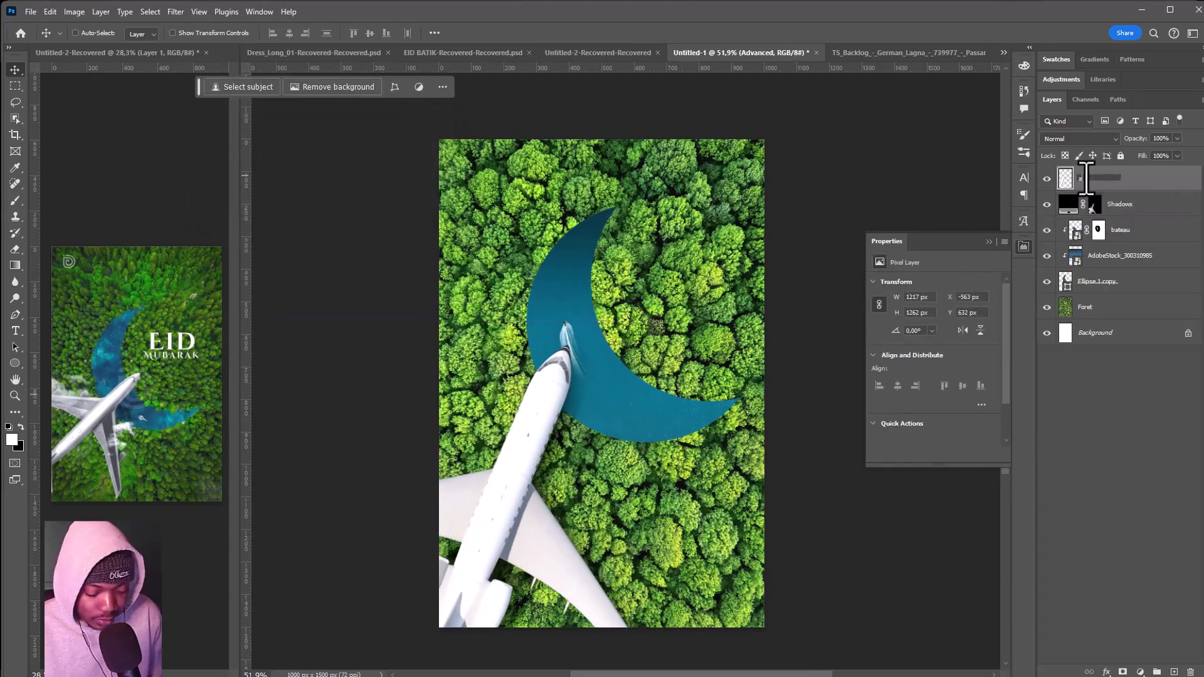
type("vion")
key("Return")
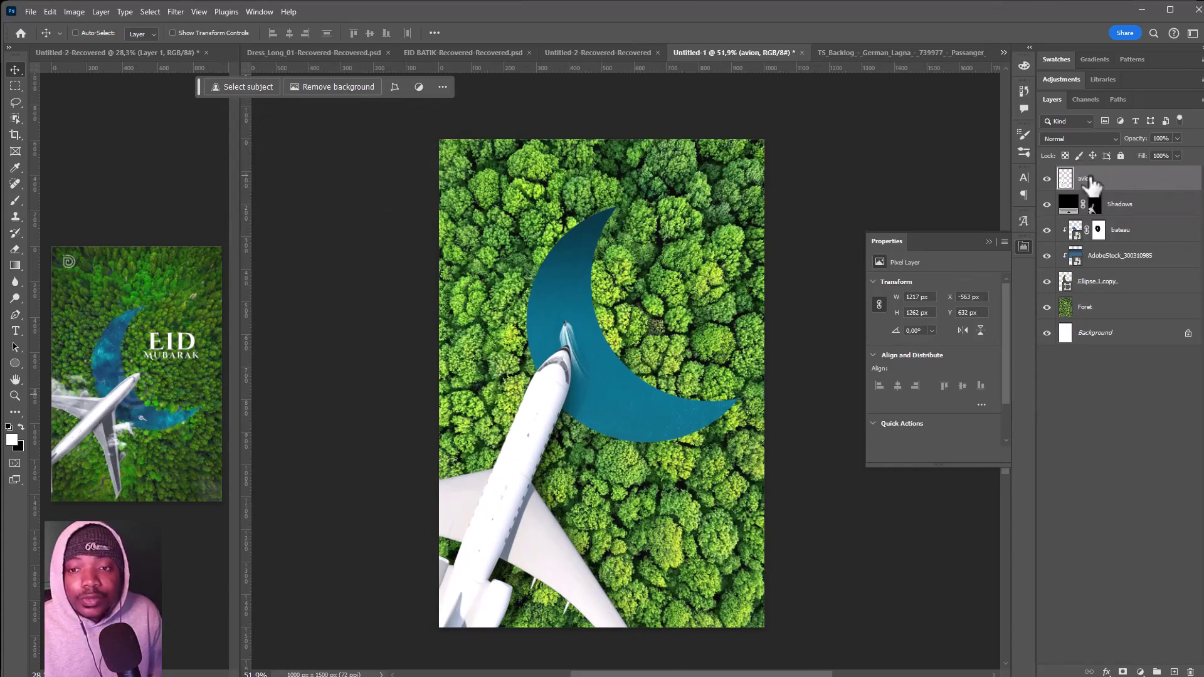
right_click(1091, 182)
left_click(1111, 407)
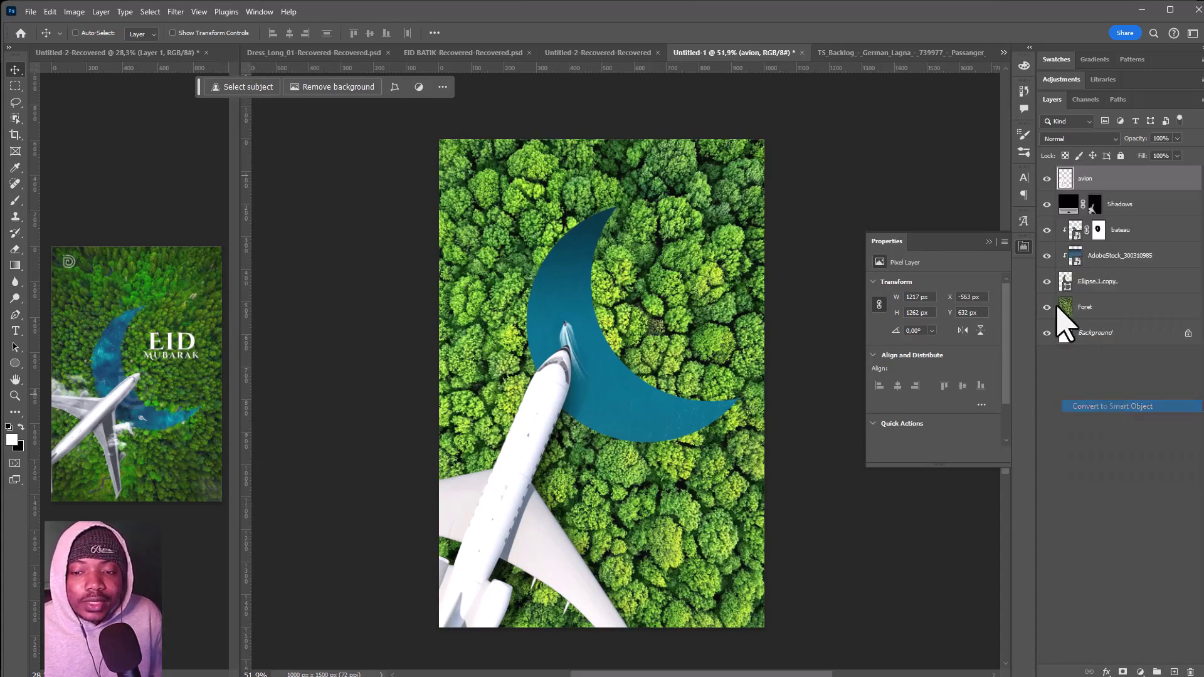
left_click(1129, 207, "shift")
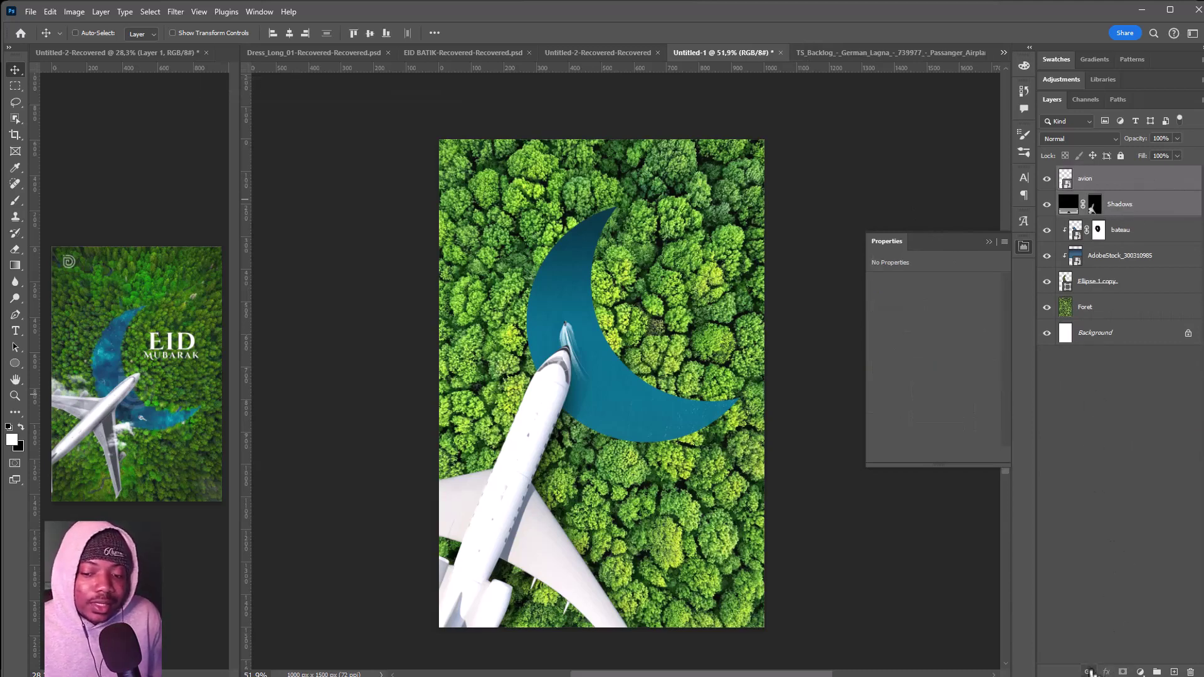
Step: Free-transform the airplane smaller, rotated about 14°, with its nose reaching the crescent's lower edge
left_click(1154, 212)
mouse_move(536, 427)
left_mouse_down()
mouse_move(615, 267)
mouse_move(659, 248)
mouse_move(564, 436)
left_mouse_up()
key("ctrl+t")
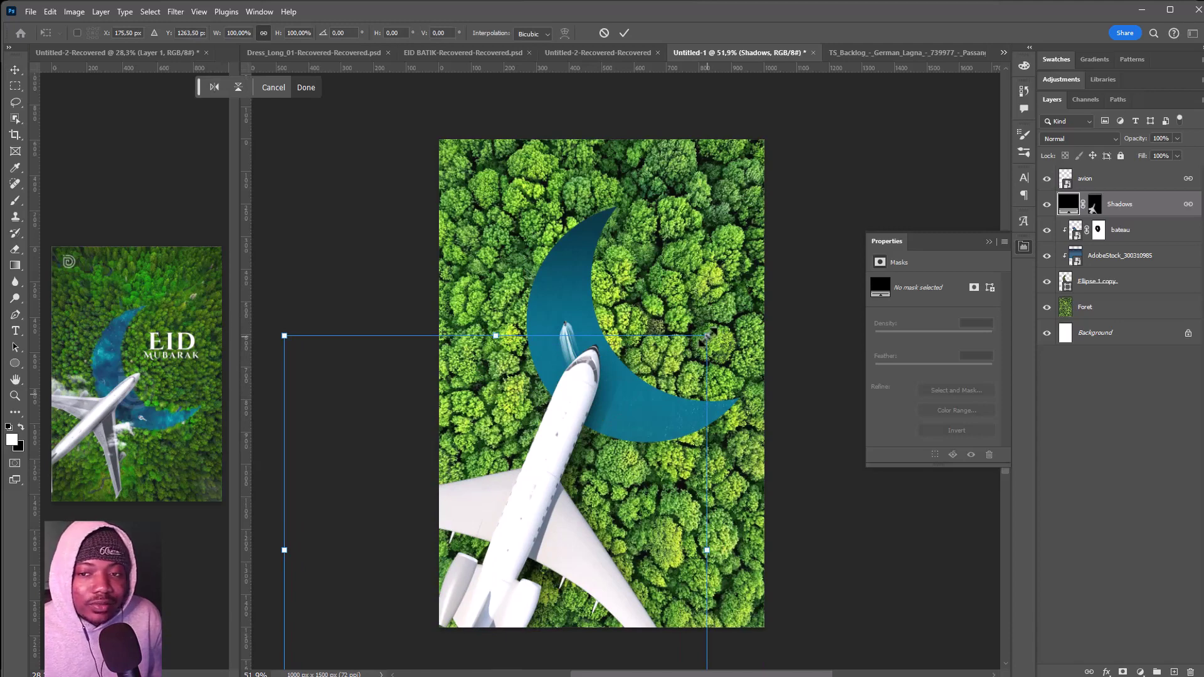
mouse_move(707, 337)
left_mouse_down()
mouse_move(627, 411)
mouse_move(665, 371)
left_mouse_up()
left_click_drag(538, 475, 528, 490)
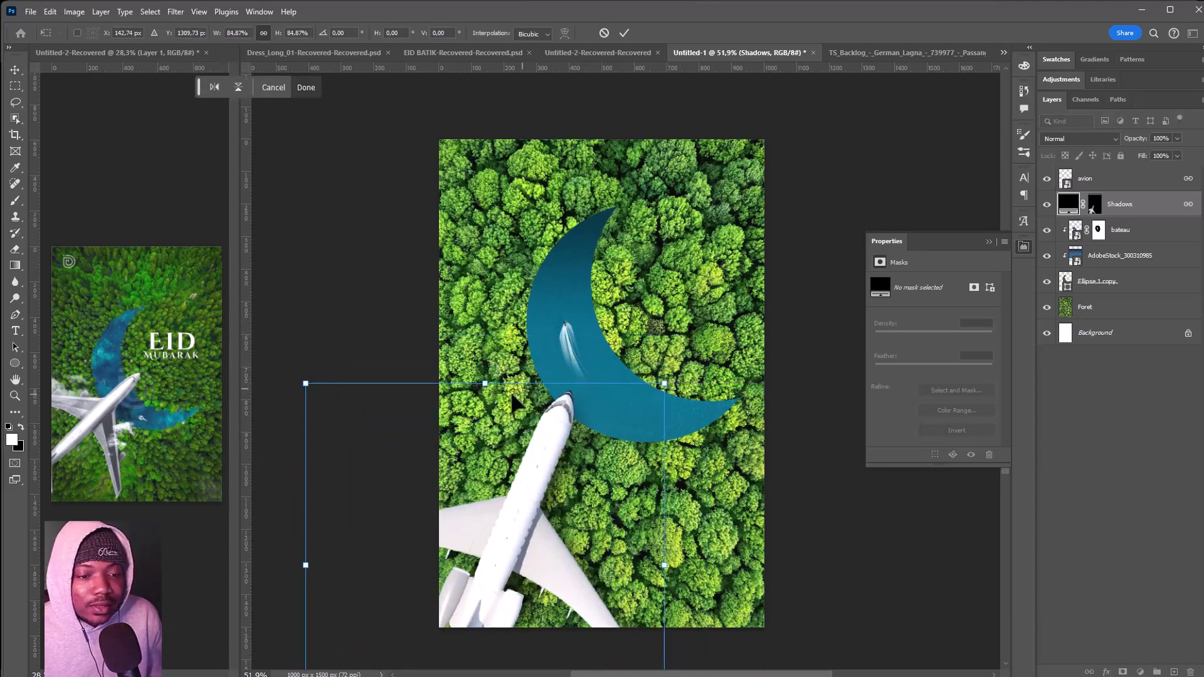
mouse_move(506, 364)
left_mouse_down()
mouse_move(517, 369)
mouse_move(552, 333)
left_mouse_up()
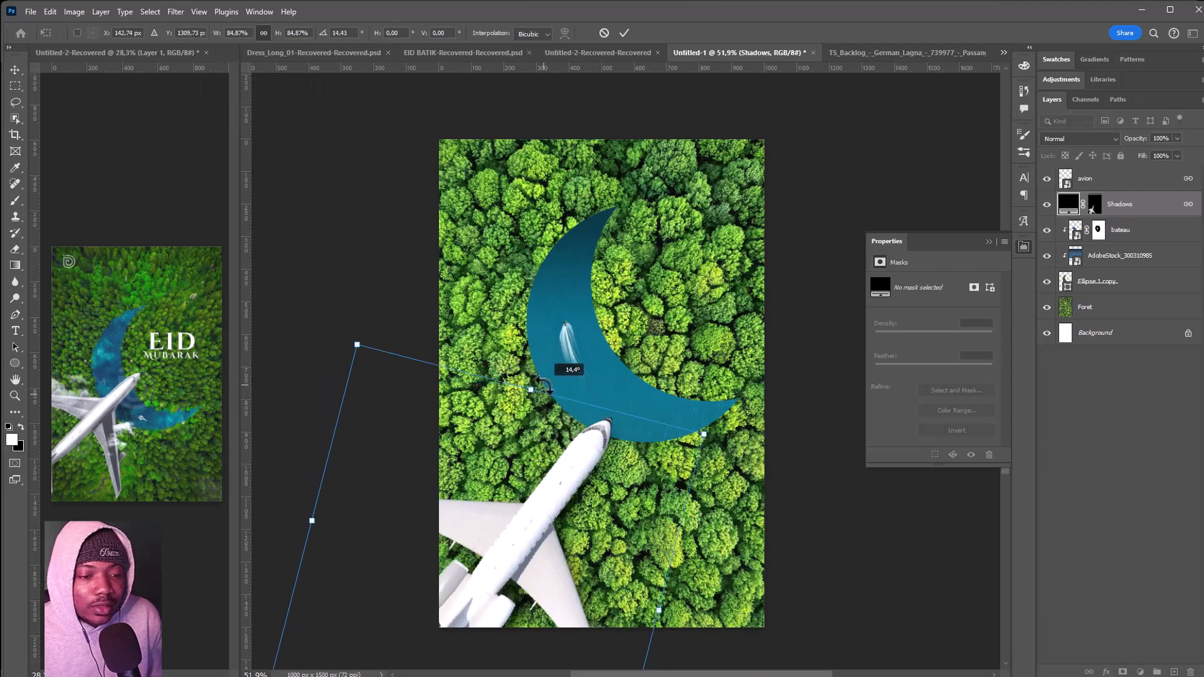
left_click_drag(555, 441, 560, 432)
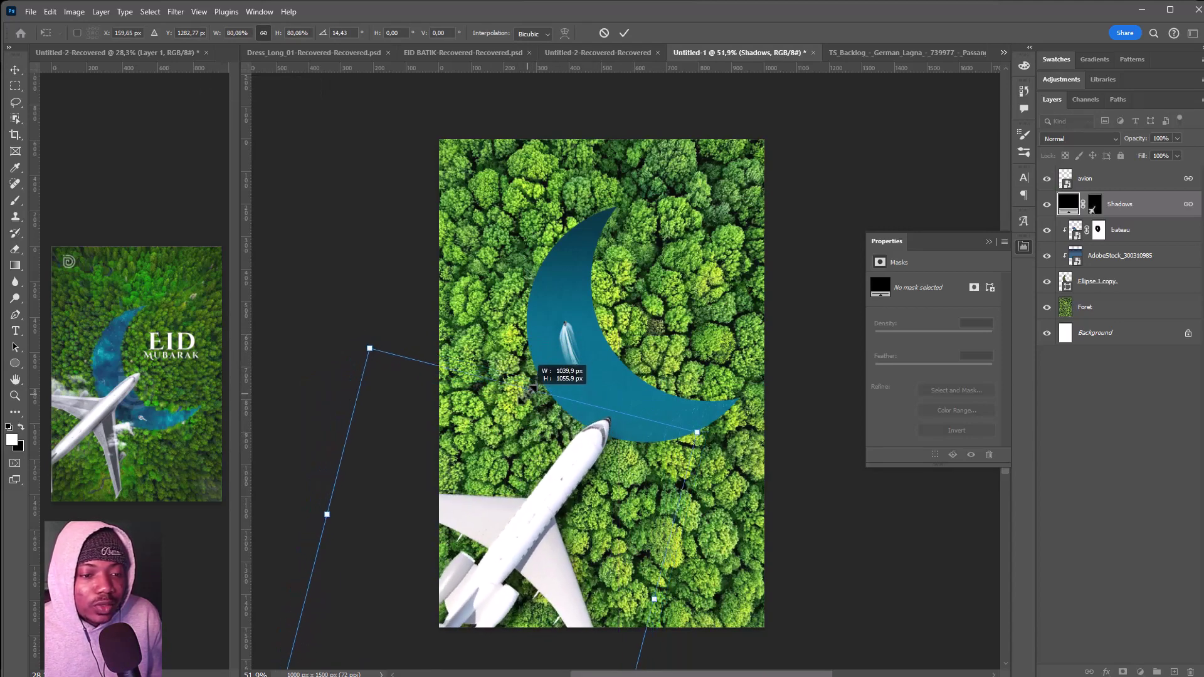
left_click_drag(537, 381, 533, 393)
mouse_move(578, 437)
left_mouse_down()
mouse_move(559, 417)
mouse_move(566, 434)
left_mouse_up()
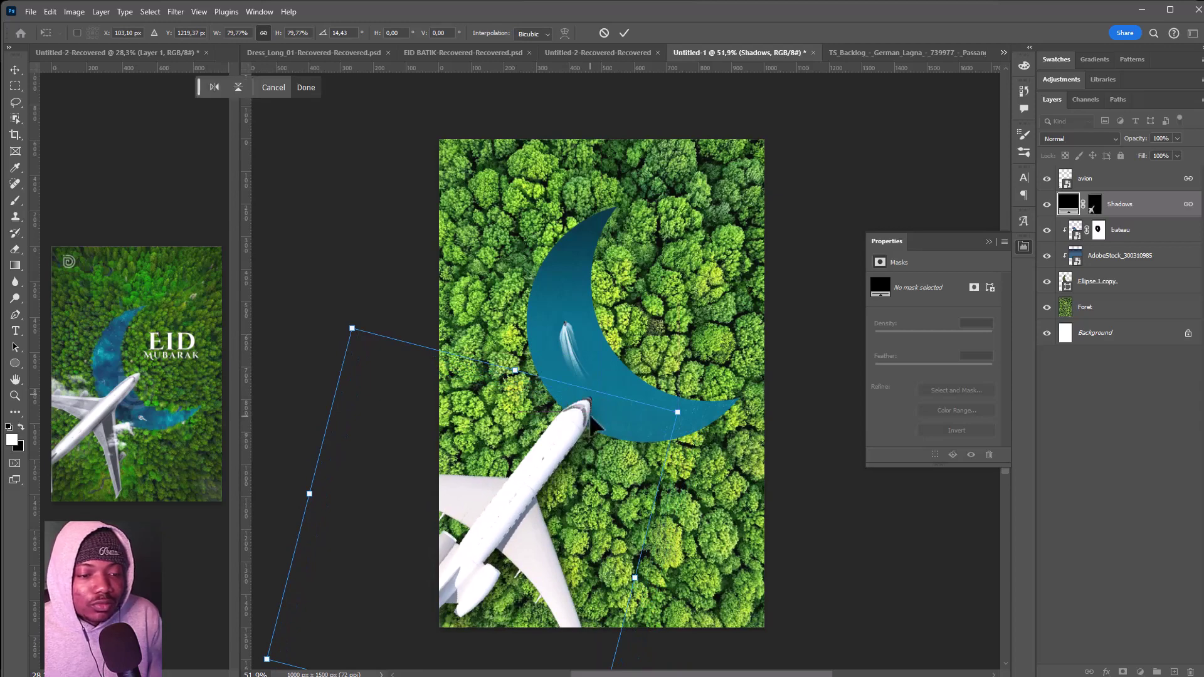
left_click_drag(522, 374, 539, 358)
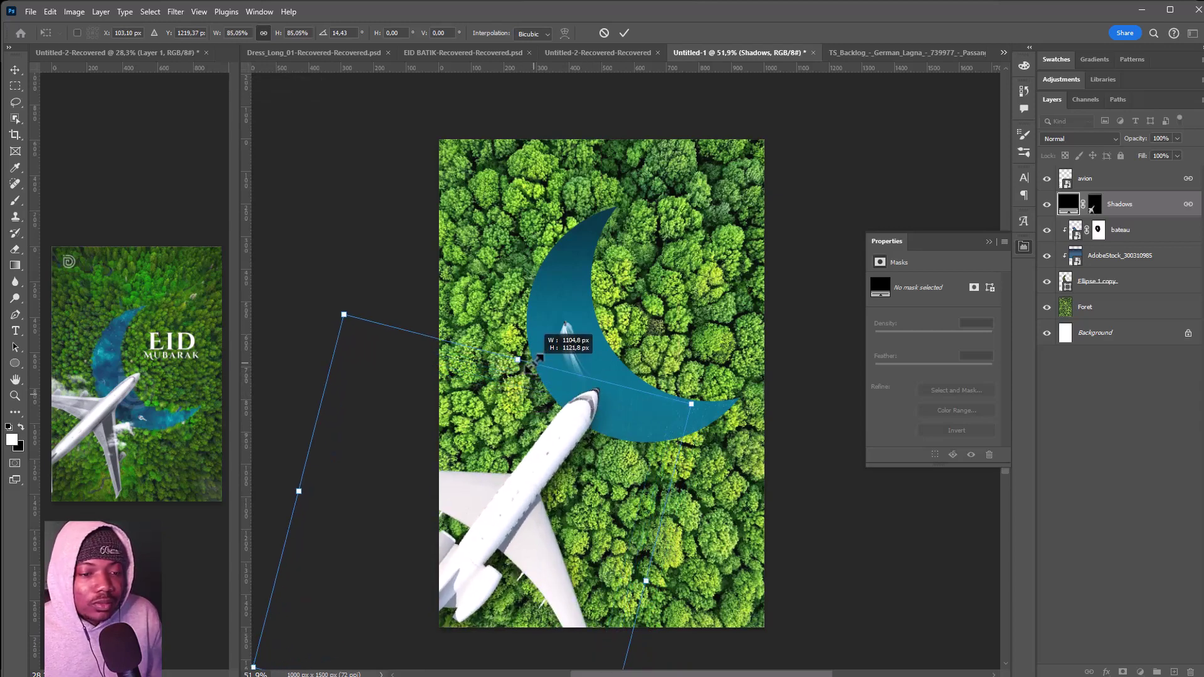
left_click_drag(578, 443, 572, 433)
key("Return")
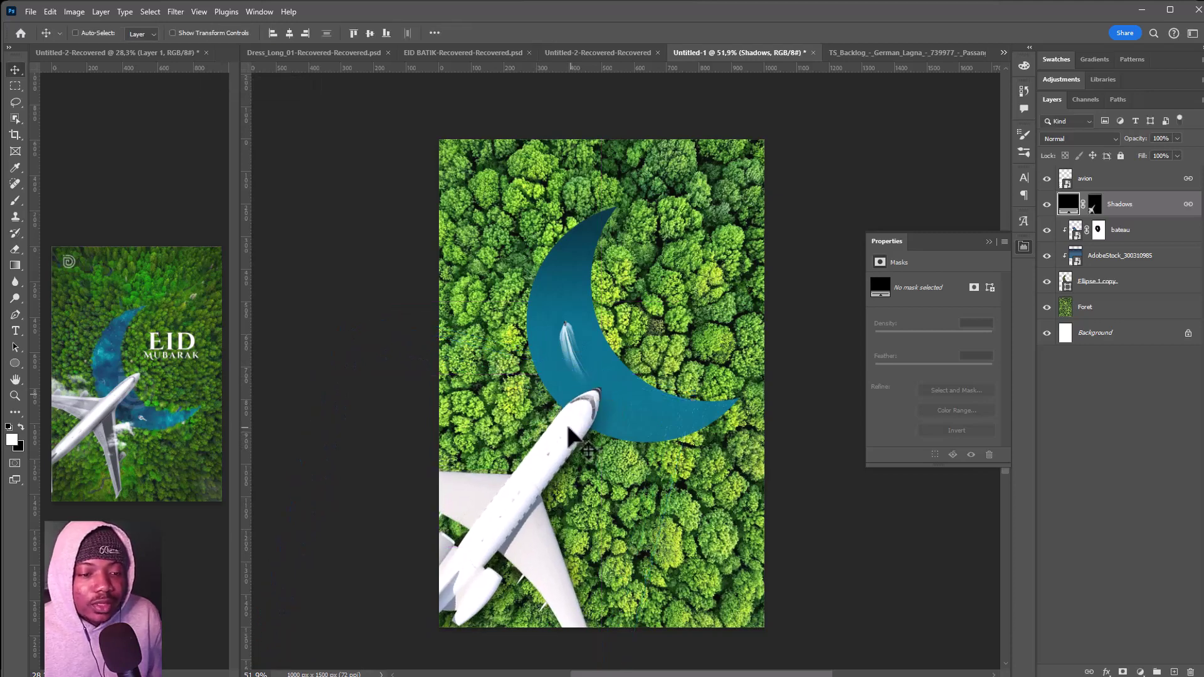
left_click(1114, 184)
left_click(1114, 210)
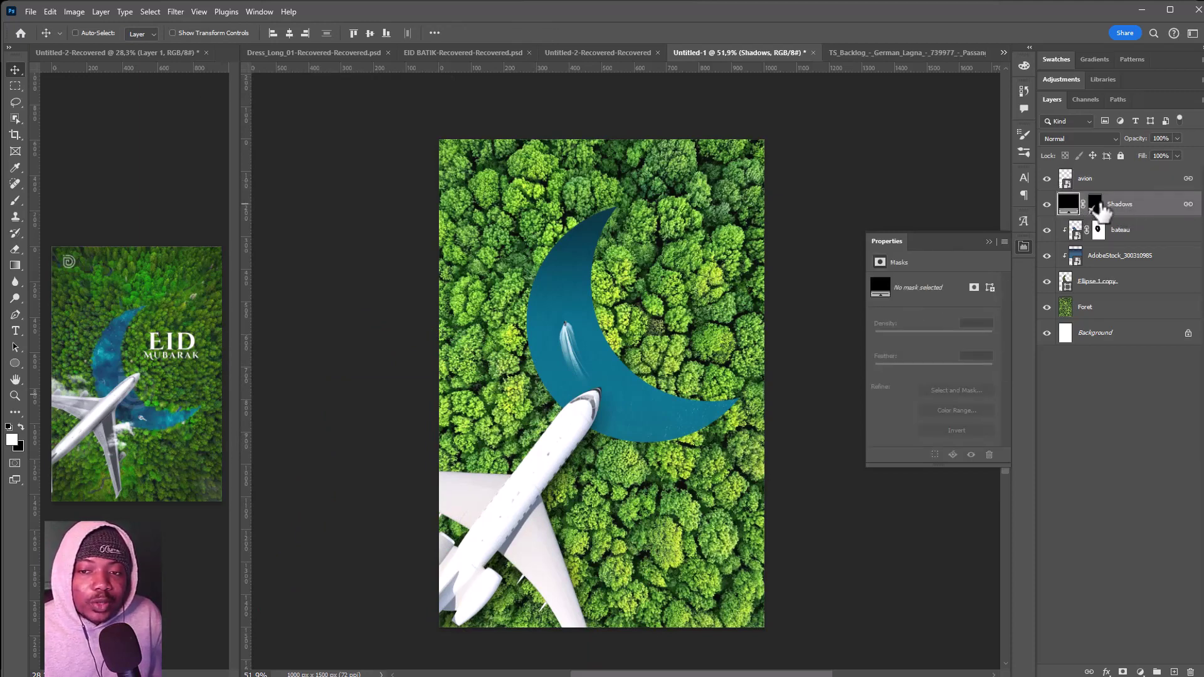
left_click(1096, 205)
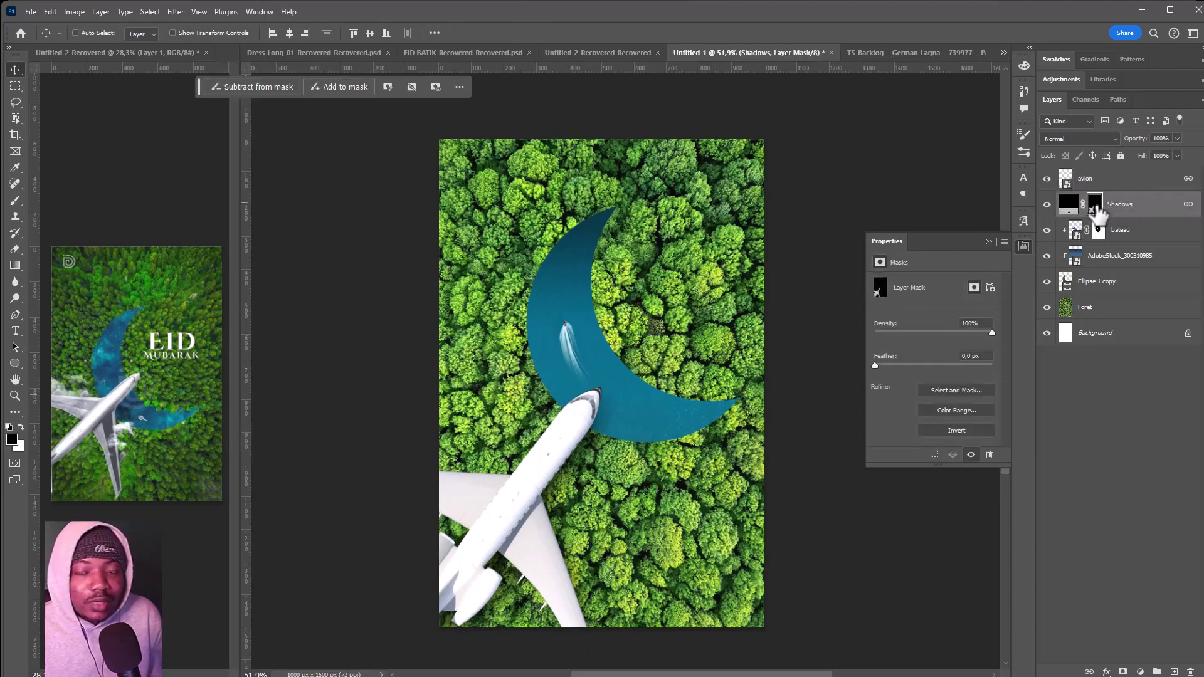
left_click(1046, 206)
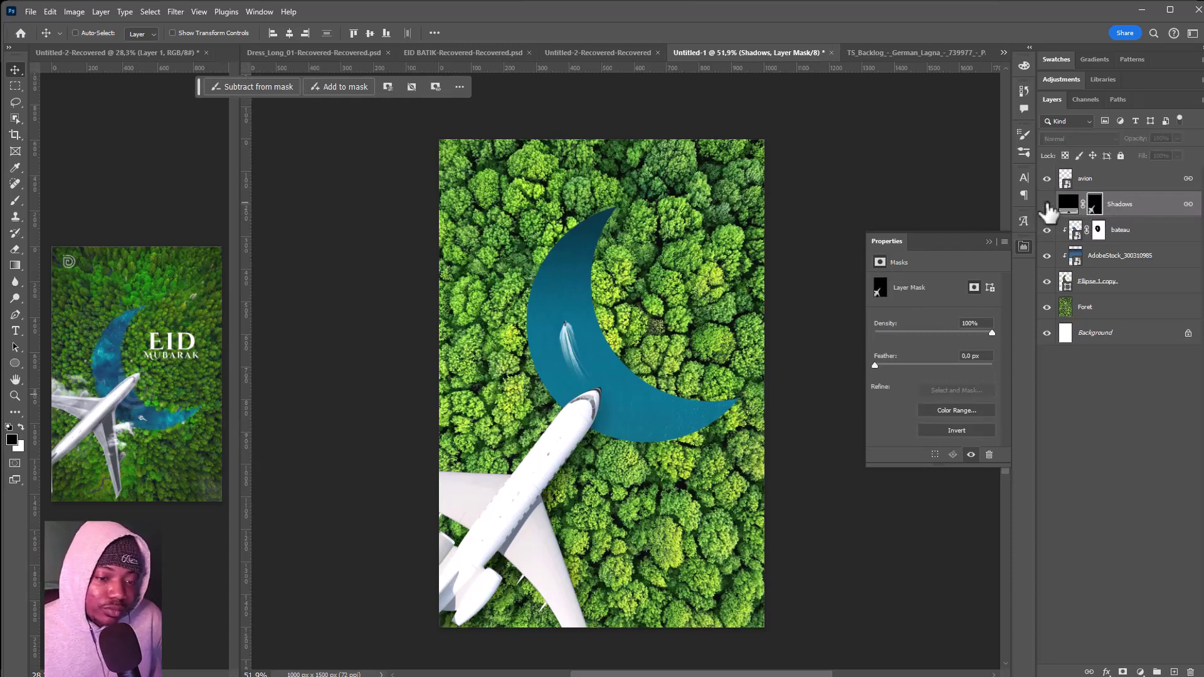
left_click(1046, 205)
left_click(1047, 206)
left_click(1047, 205)
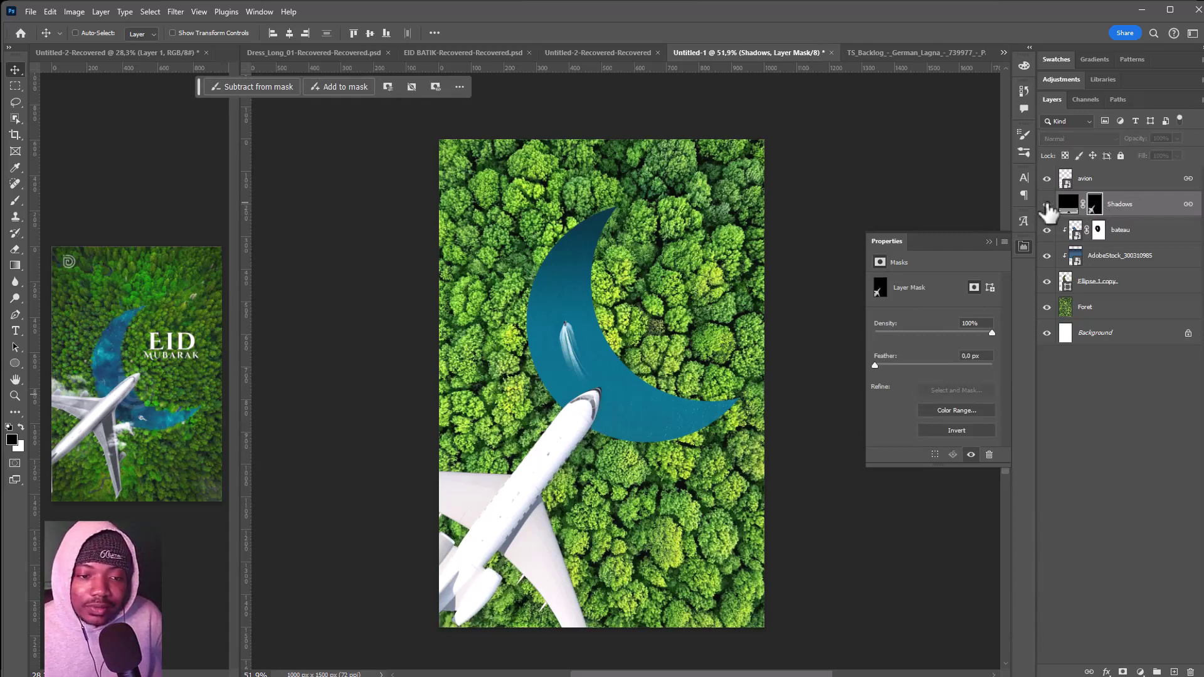
left_click(1047, 205)
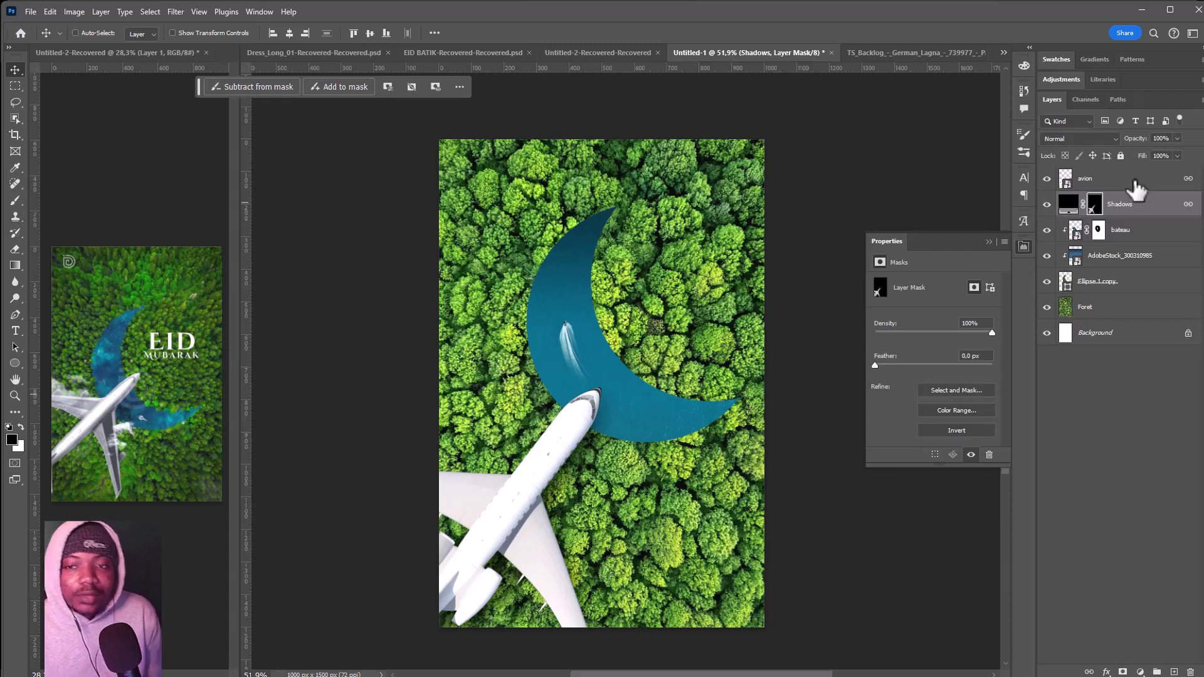
left_click(1123, 204)
left_click(1060, 180, "shift")
right_click(1046, 179)
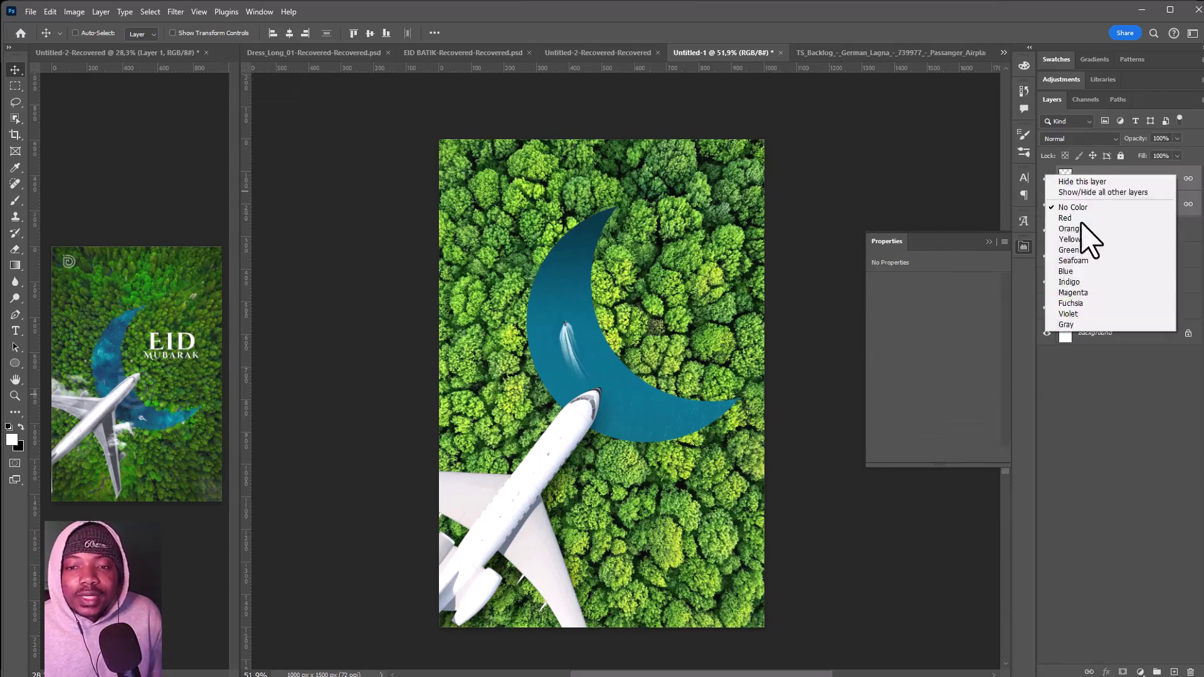
left_click(1111, 217)
left_click(1117, 233)
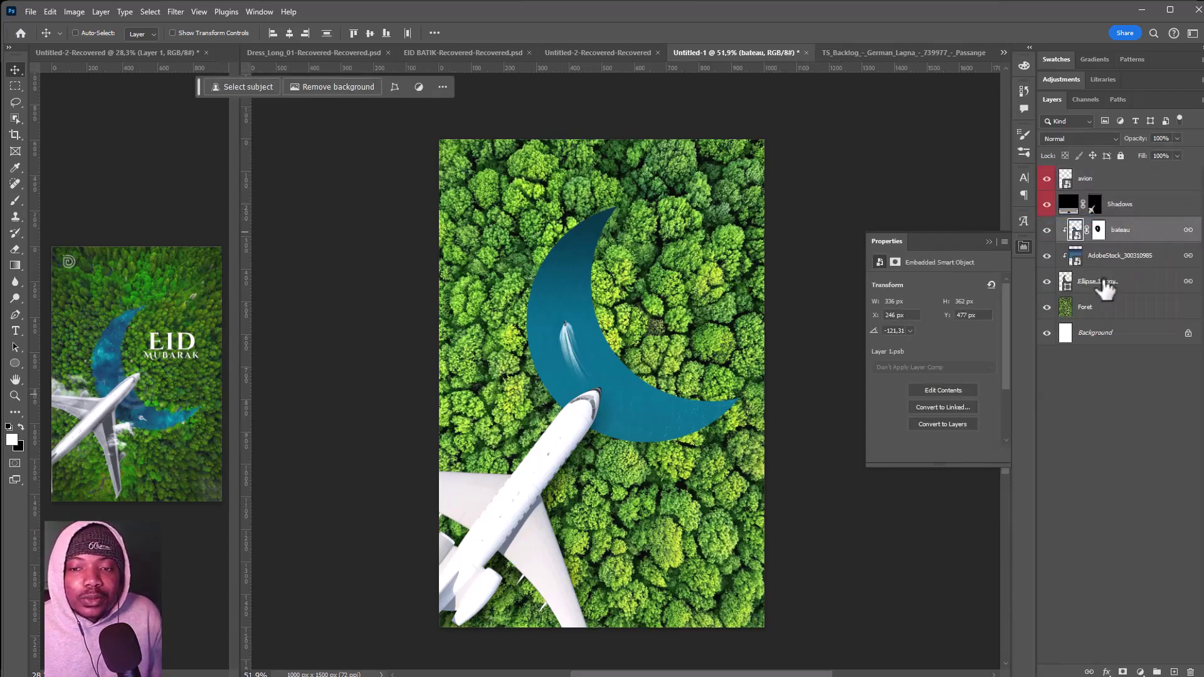
left_click(1102, 282, "shift")
right_click(1047, 232)
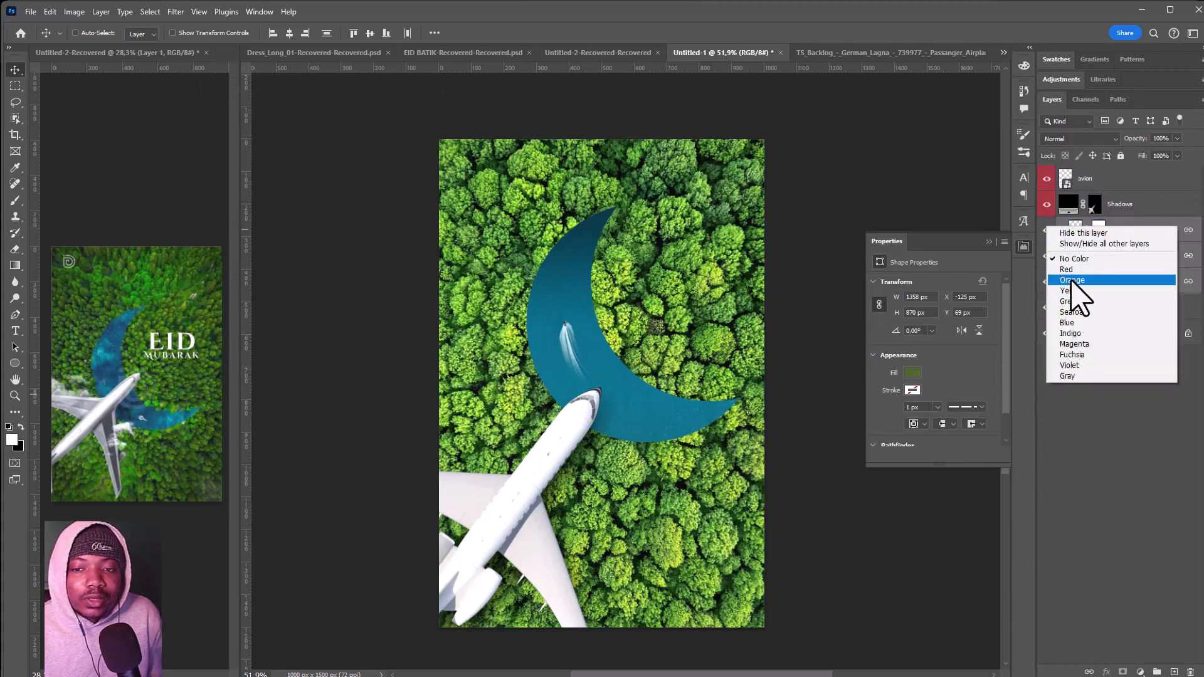
left_click(1090, 280)
left_click(1063, 313)
right_click(1046, 307)
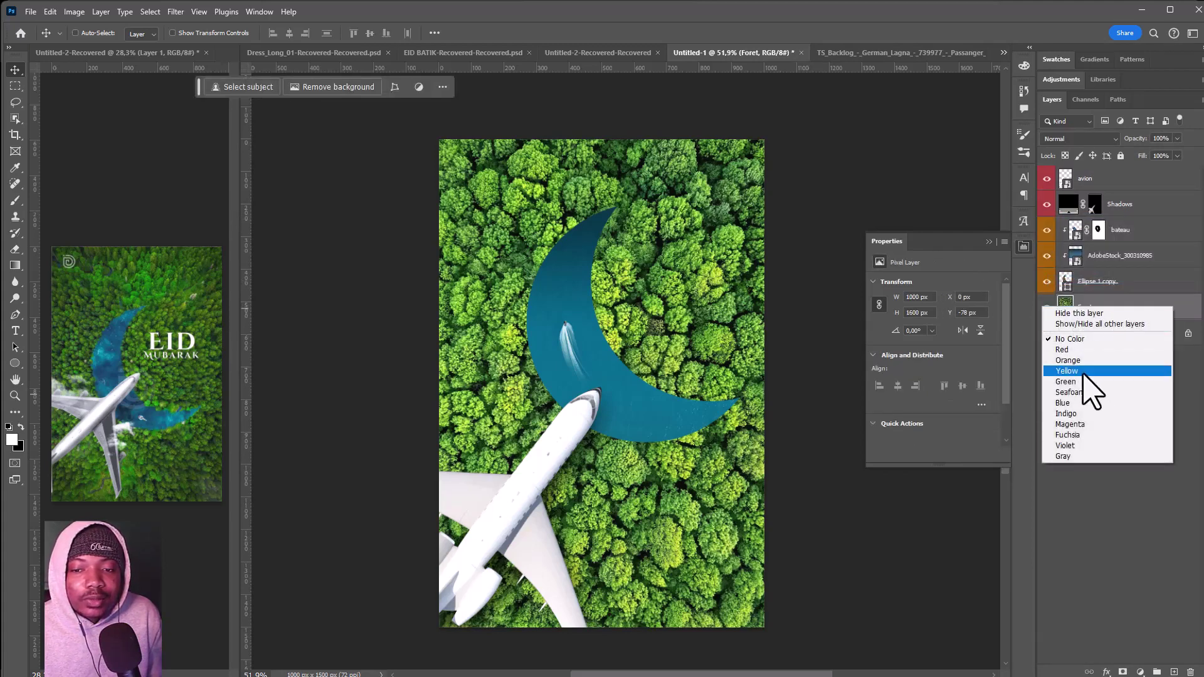
left_click(1088, 382)
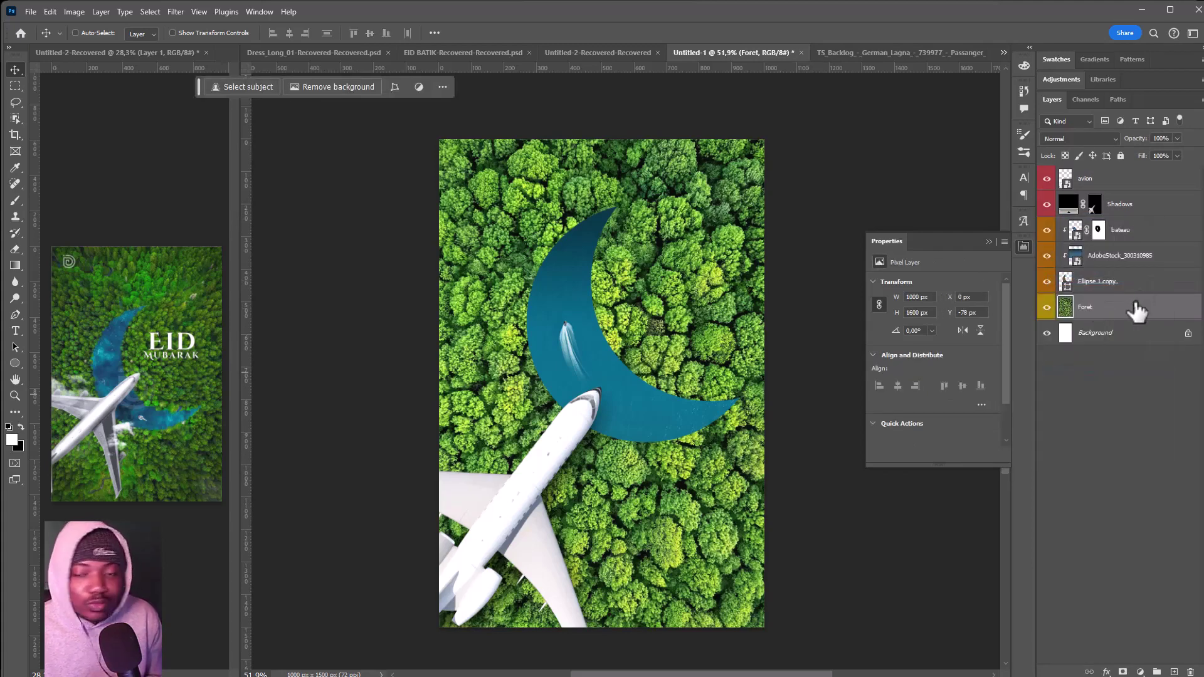
left_click(1134, 181)
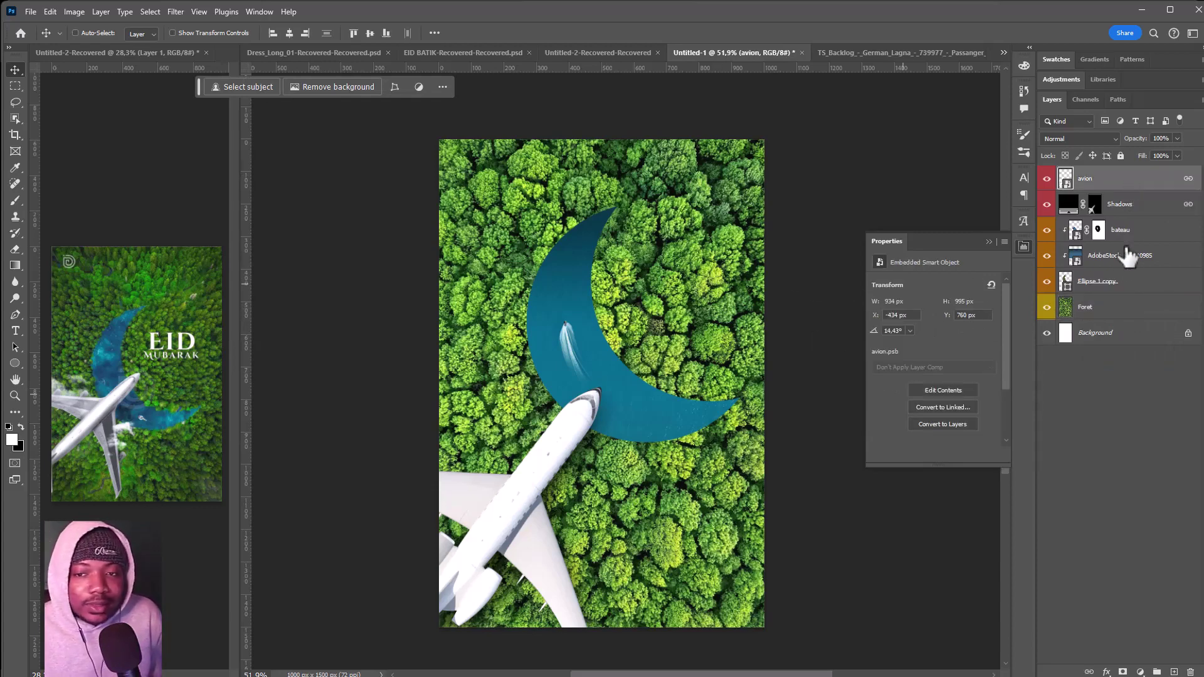
left_click(1086, 306)
Step: Lasso a patch of Foret trees near the crescent's top and start a new Clipboard-sized 312×305 px document
scroll(633, 188, "up", 5)
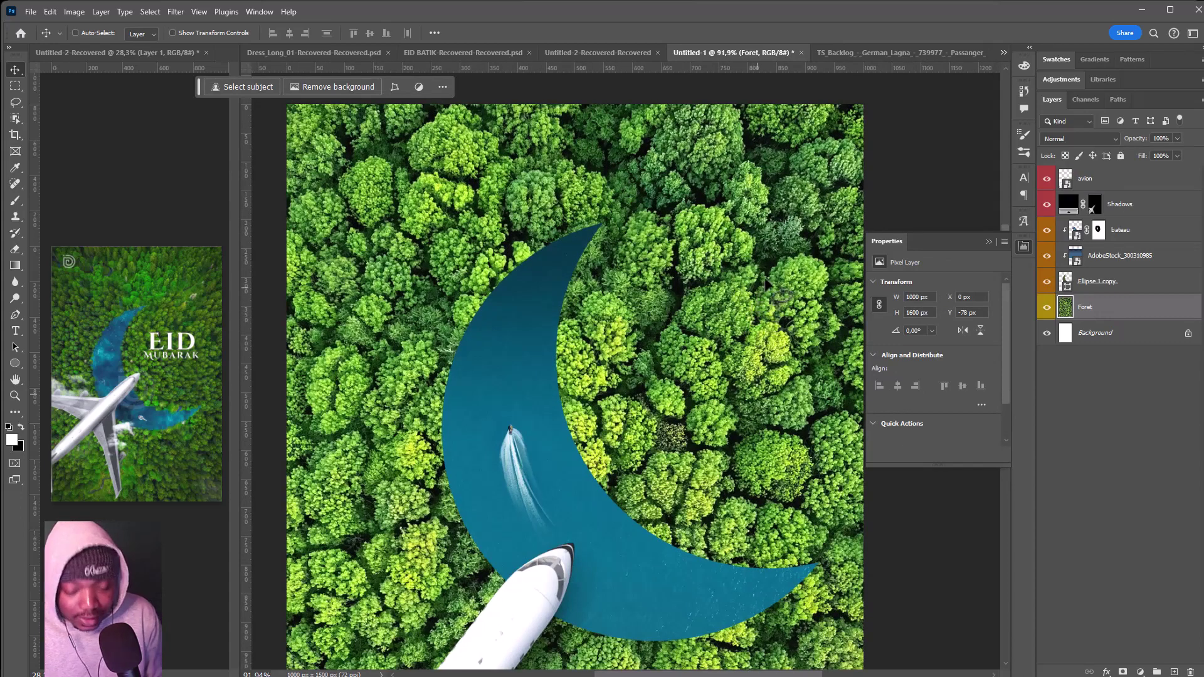
key("l")
left_click_drag(806, 242, 718, 251)
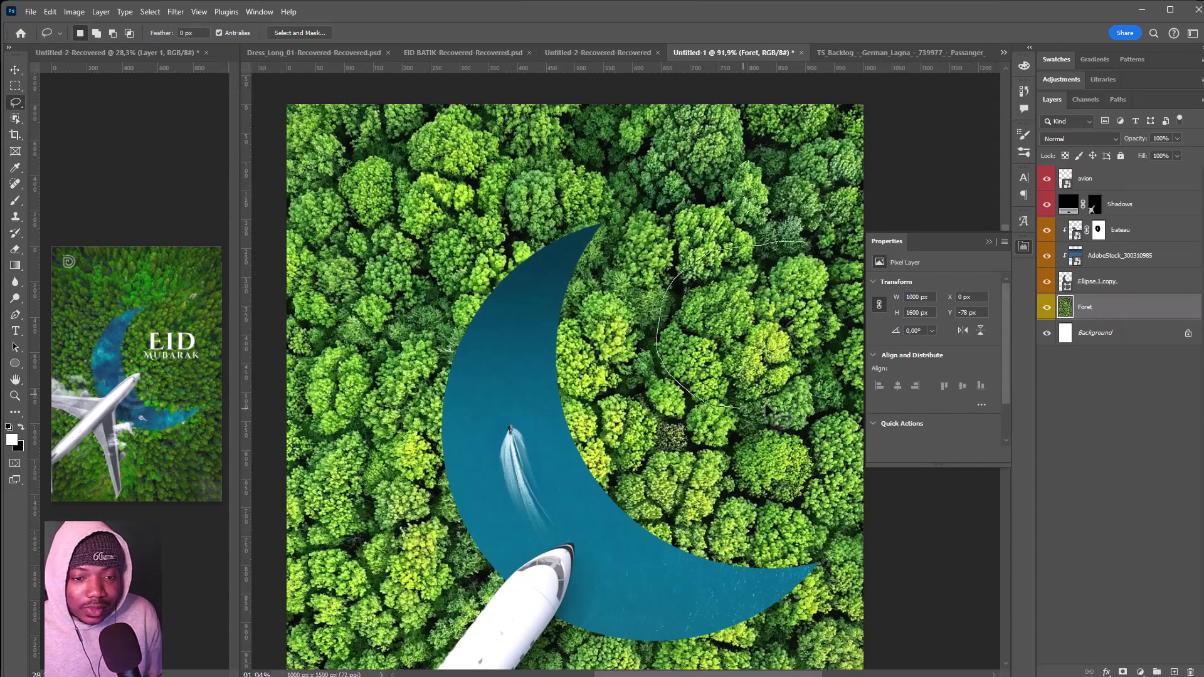
left_click_drag(834, 270, 831, 262)
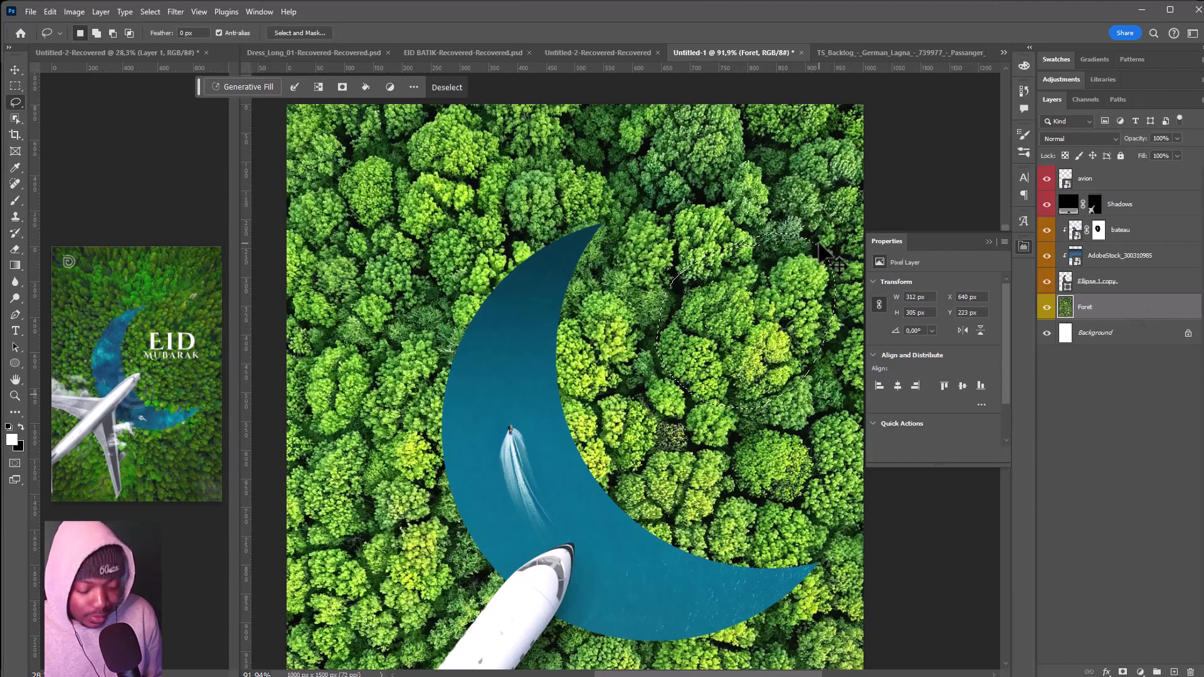
key("ctrl+n")
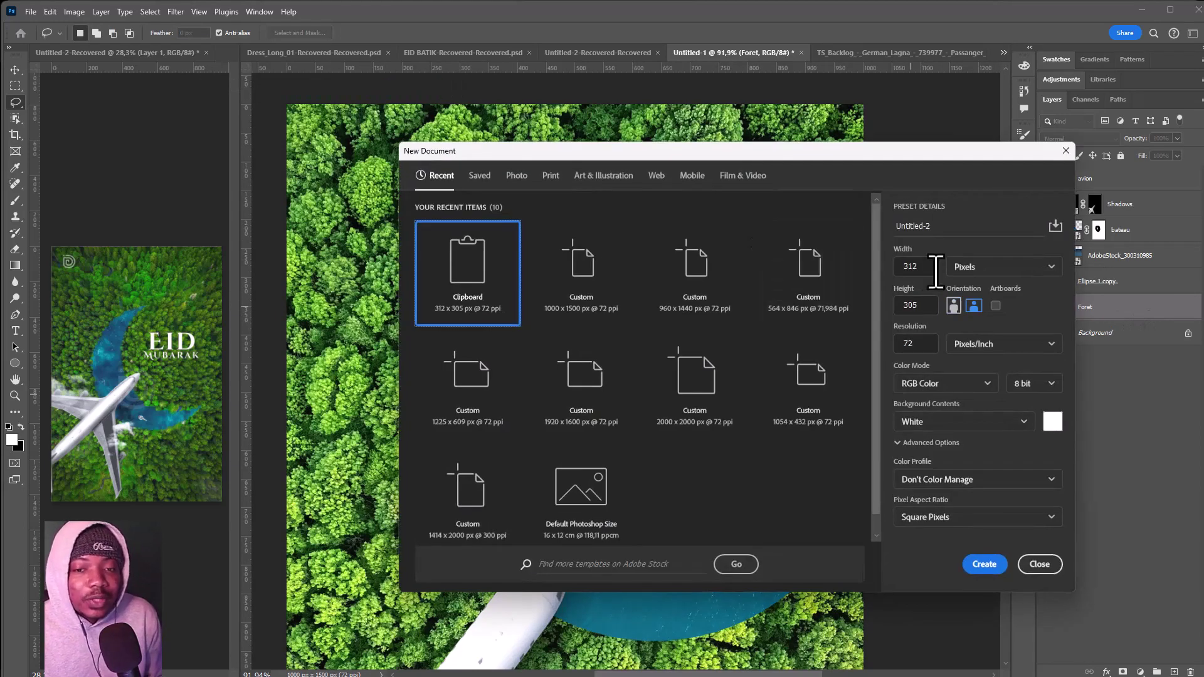
Step: Create the 312×305 document, paste the forest patch, and erase its ragged top edge
left_click(986, 564)
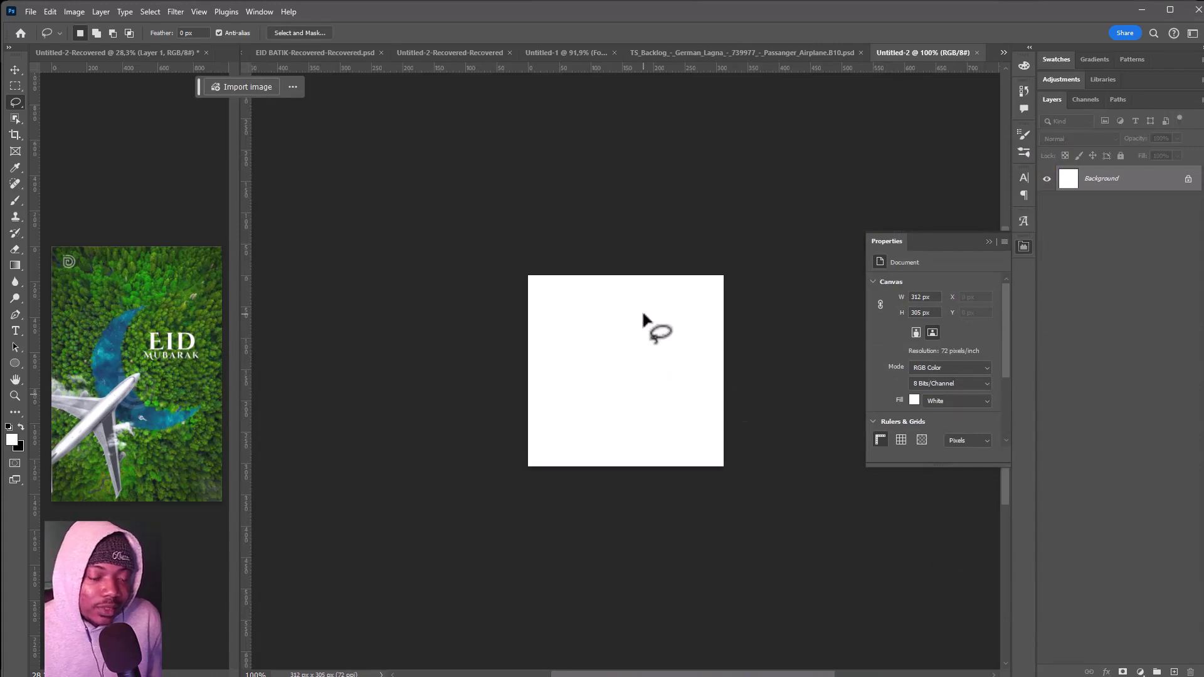
key("ctrl+v")
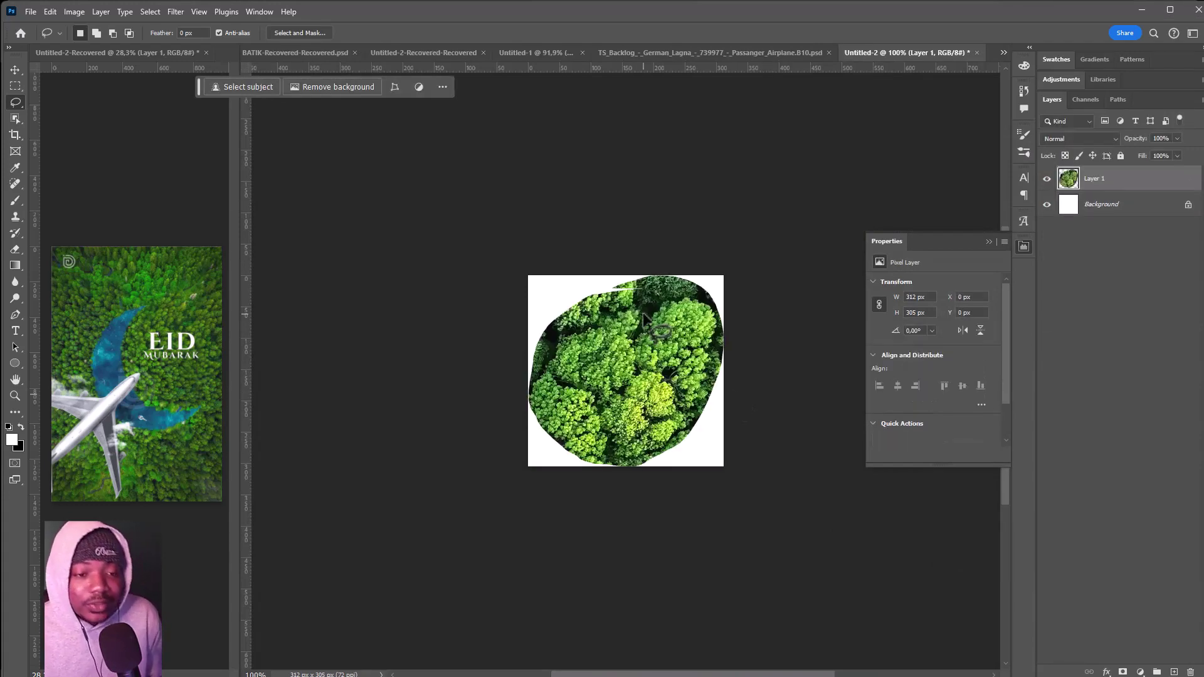
scroll(633, 315, "up", 1)
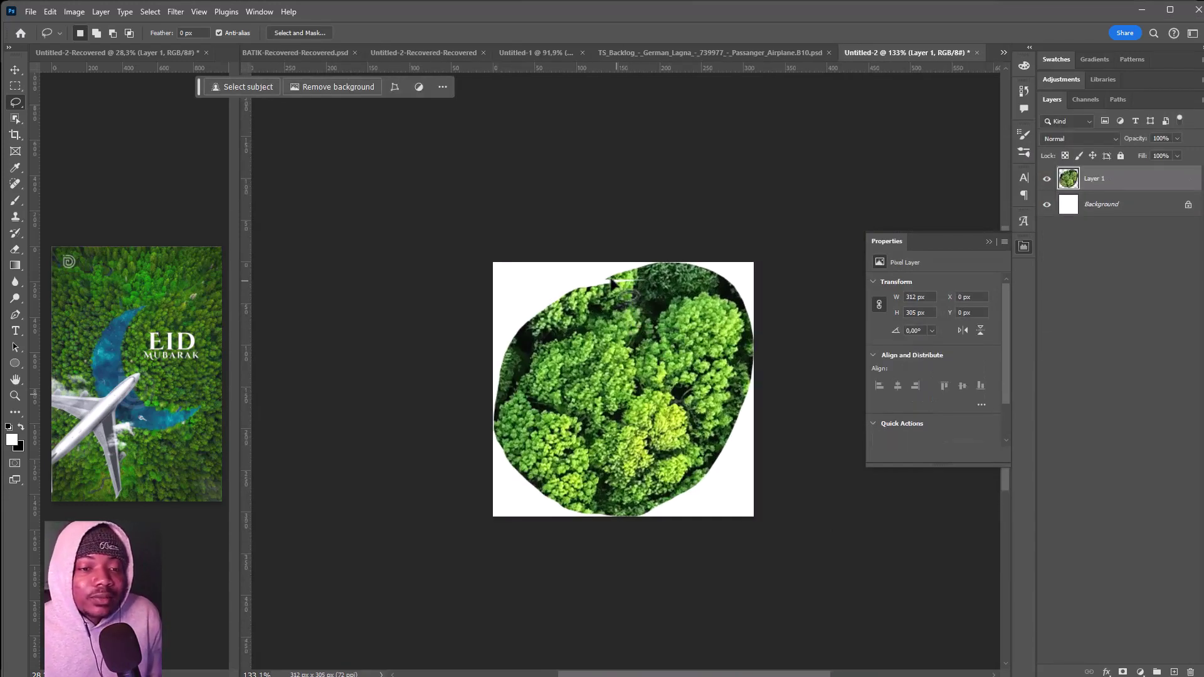
key("e")
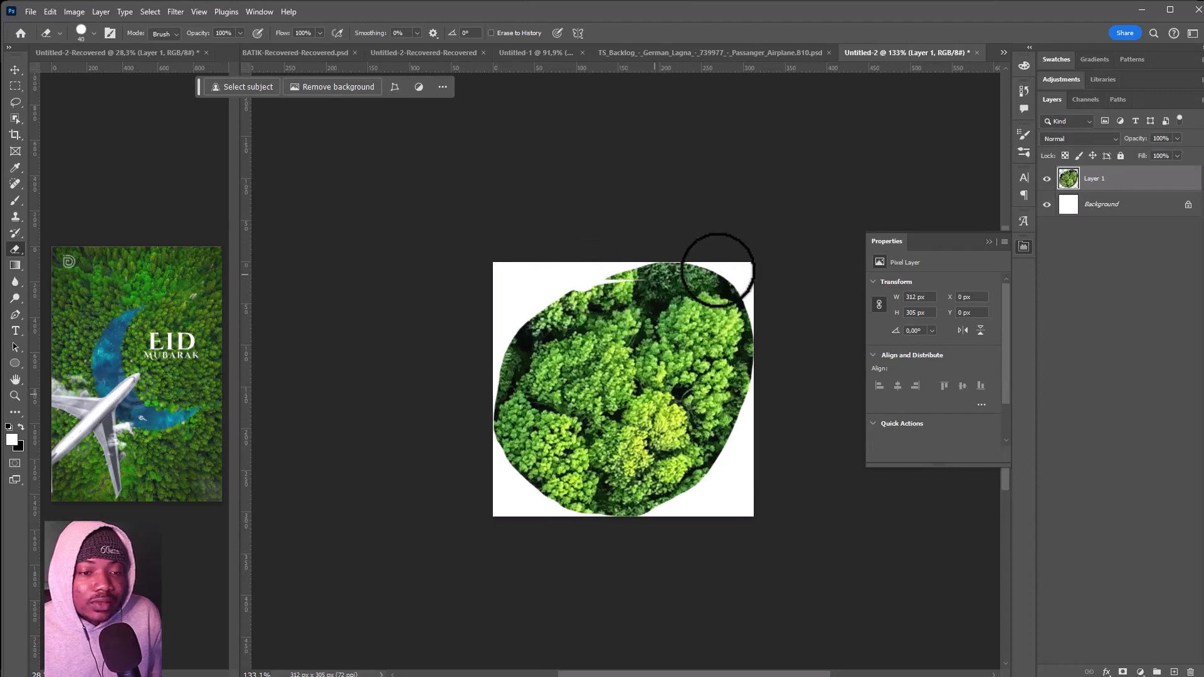
left_click_drag(717, 269, 683, 315)
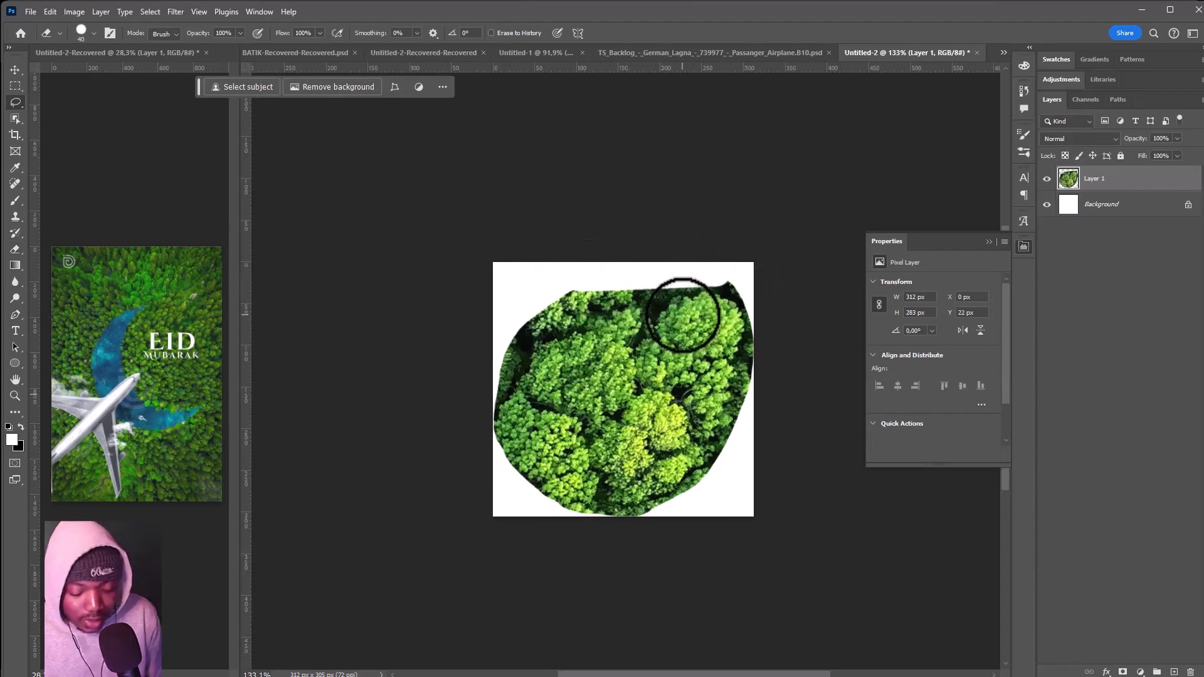
Step: Lasso a cluster of treetops onto its own layer and hide the original patch layer
key("l")
scroll(668, 323, "up", 1)
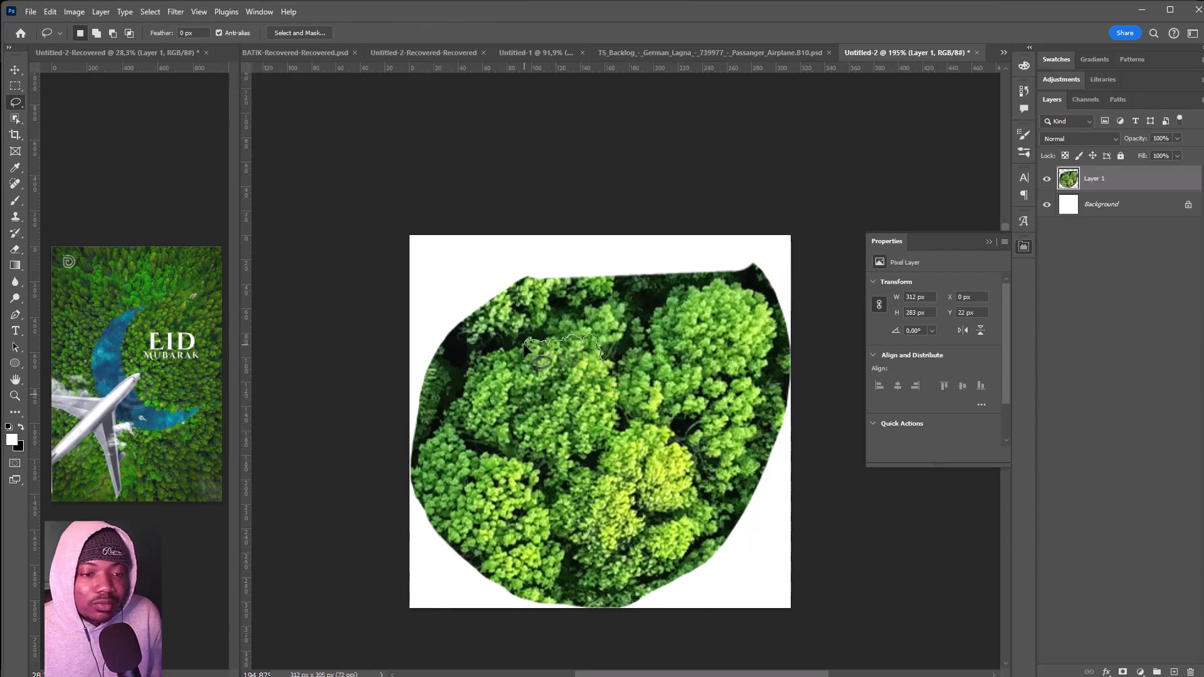
left_click_drag(493, 354, 473, 363)
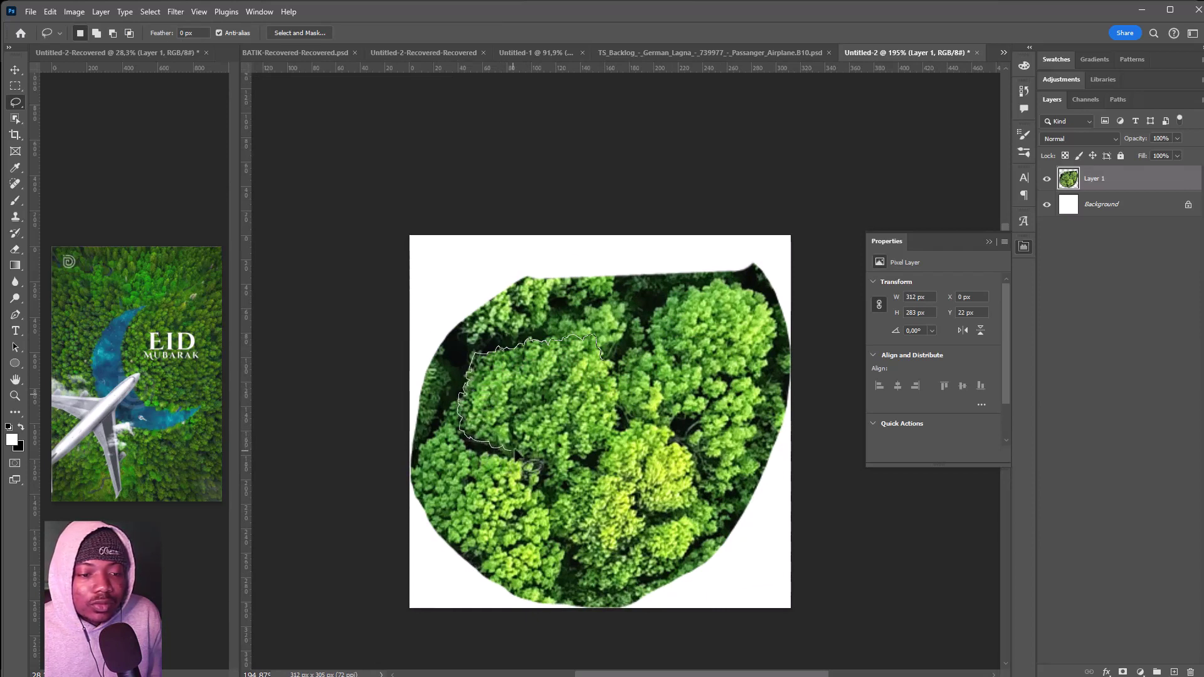
left_click_drag(569, 471, 549, 493)
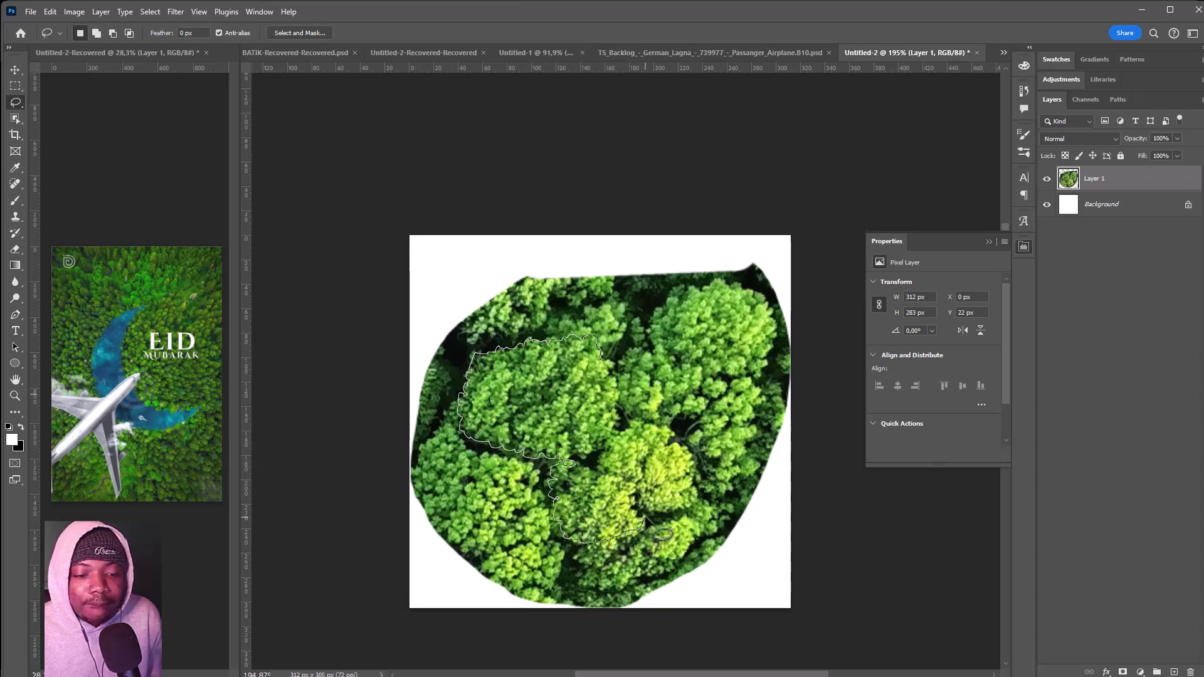
mouse_move(662, 535)
left_mouse_down()
mouse_move(715, 514)
mouse_move(717, 494)
left_mouse_up()
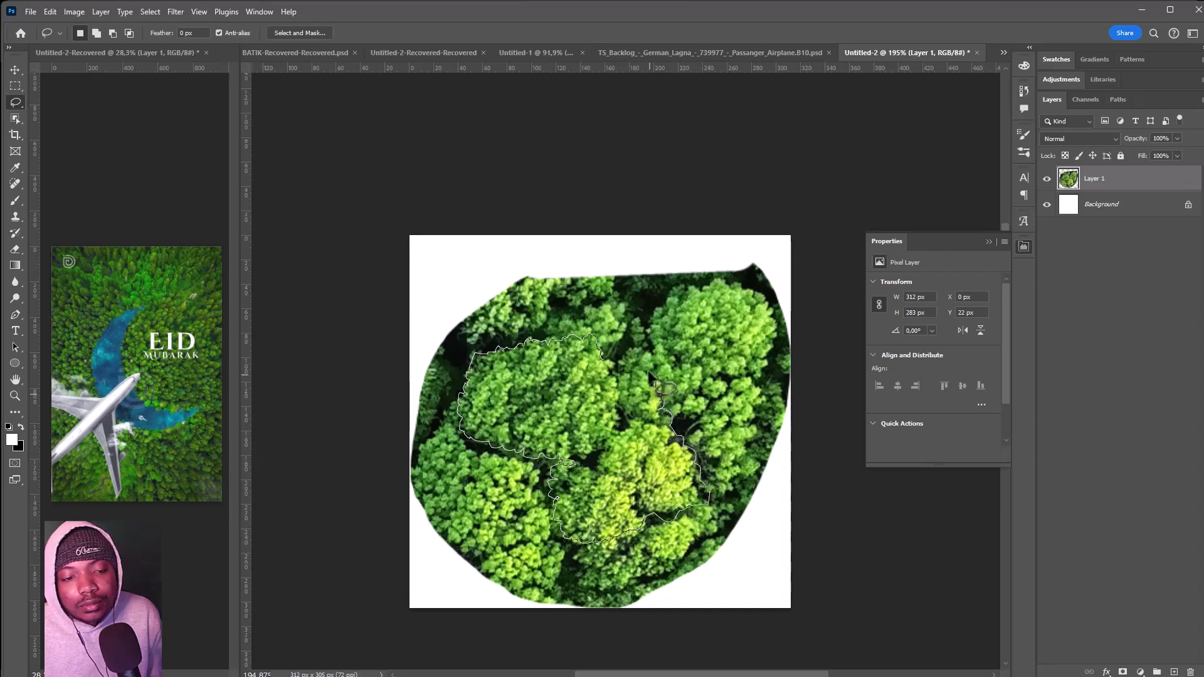
left_click_drag(607, 361, 613, 385)
key("ctrl+j")
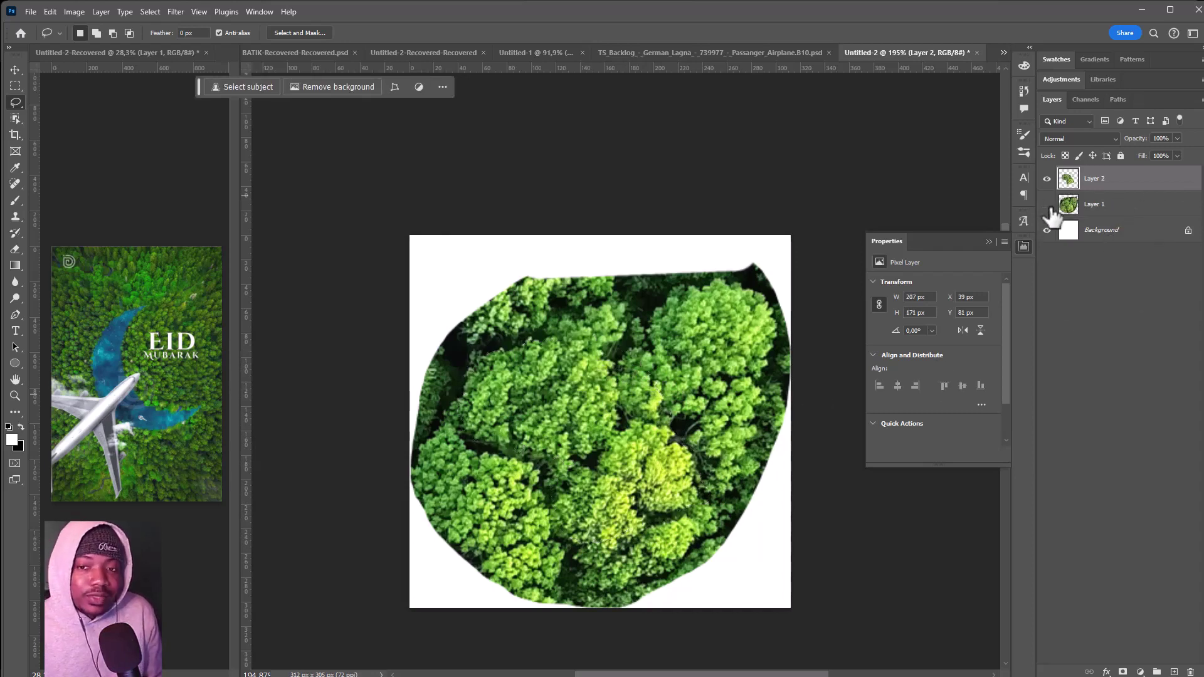
left_click(1047, 205)
Step: Crop to the Layer 2 tree selection at 207×171 px, keeping cropped pixels with Transparent fill
key("v")
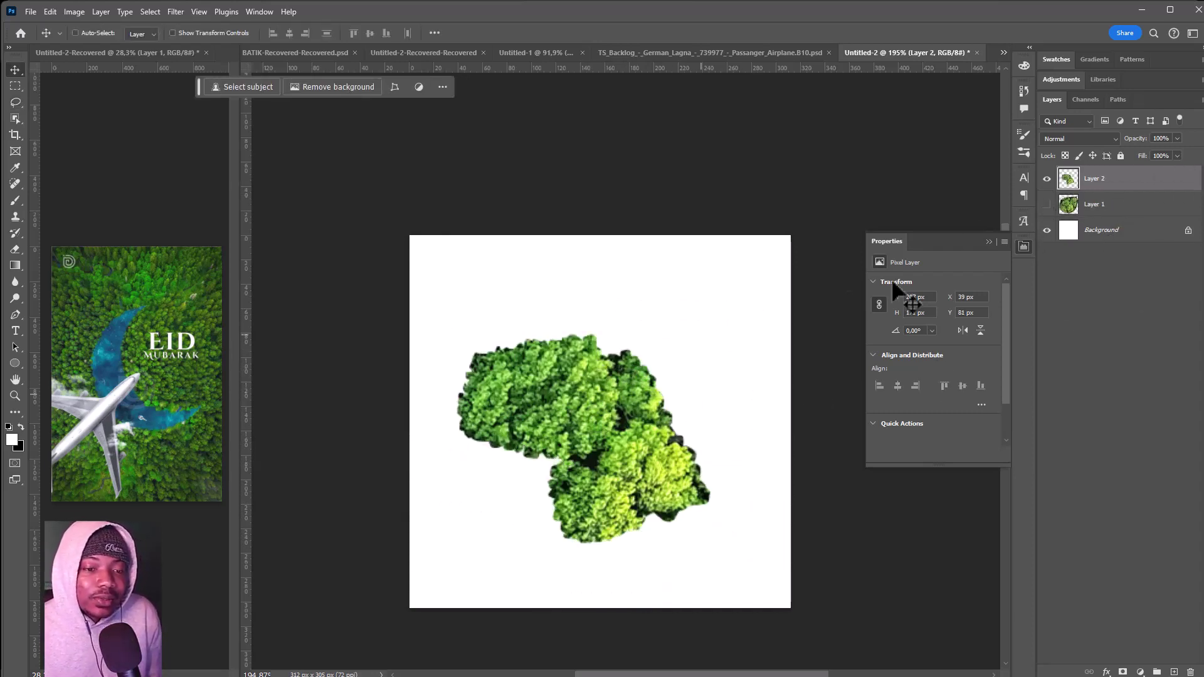
left_click_drag(1068, 180, 1070, 185)
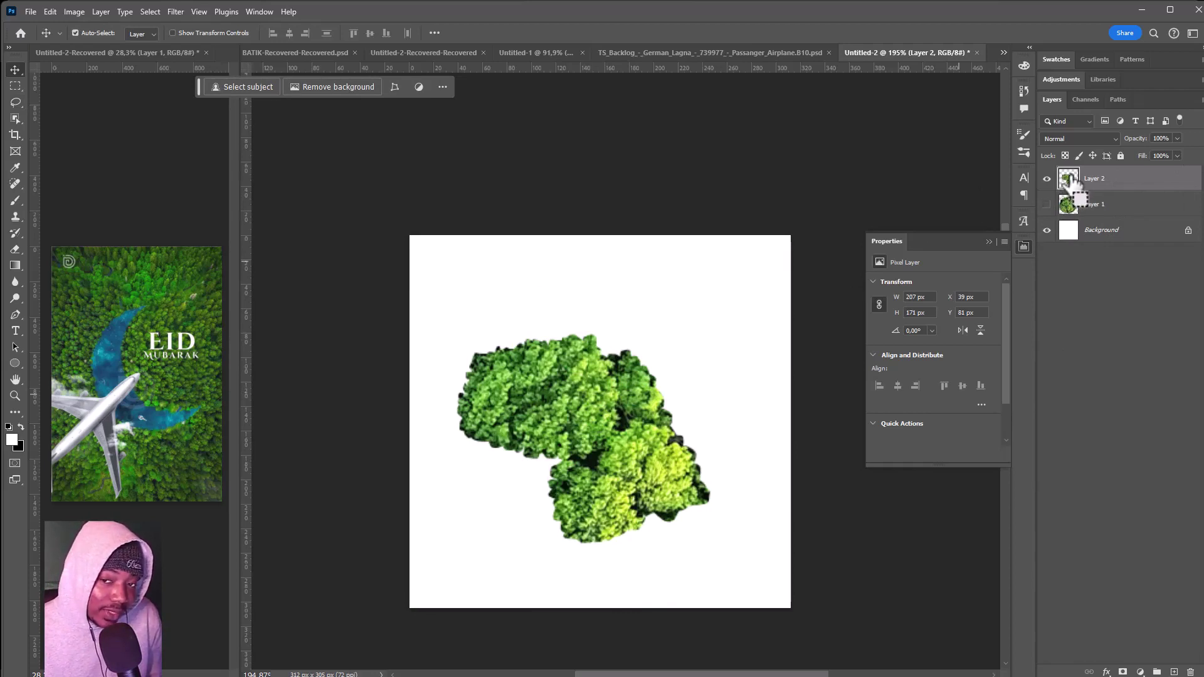
left_click(1069, 179, "ctrl")
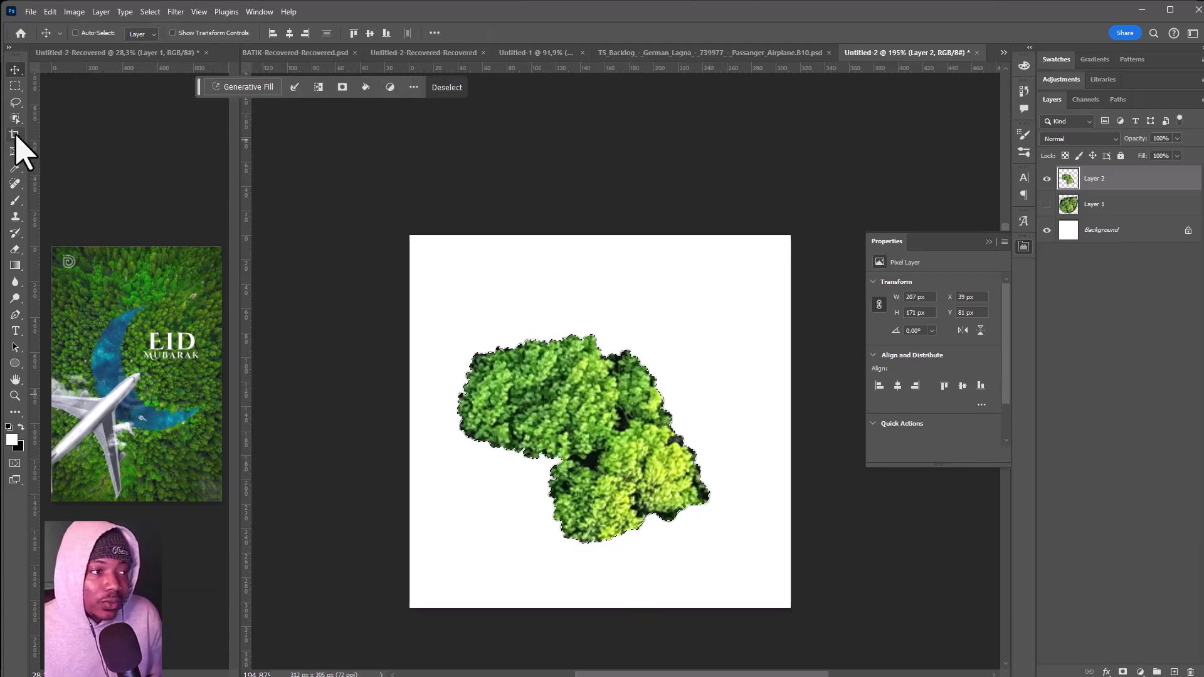
left_click(15, 135)
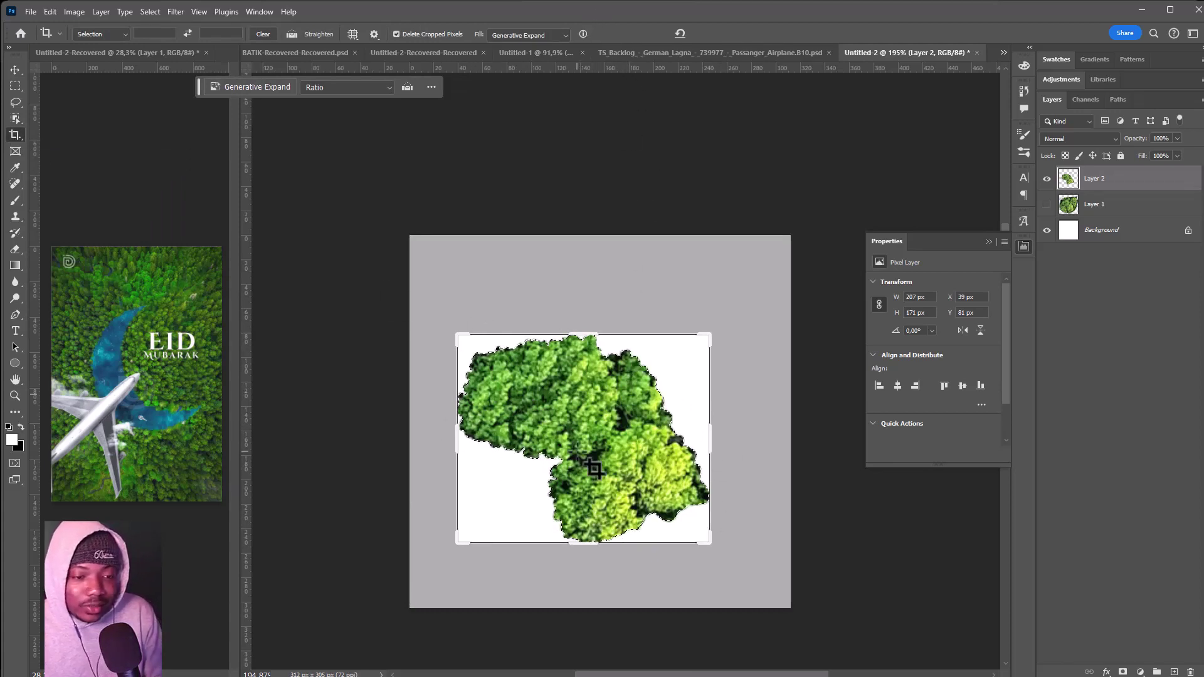
left_click(540, 34)
left_click(546, 55)
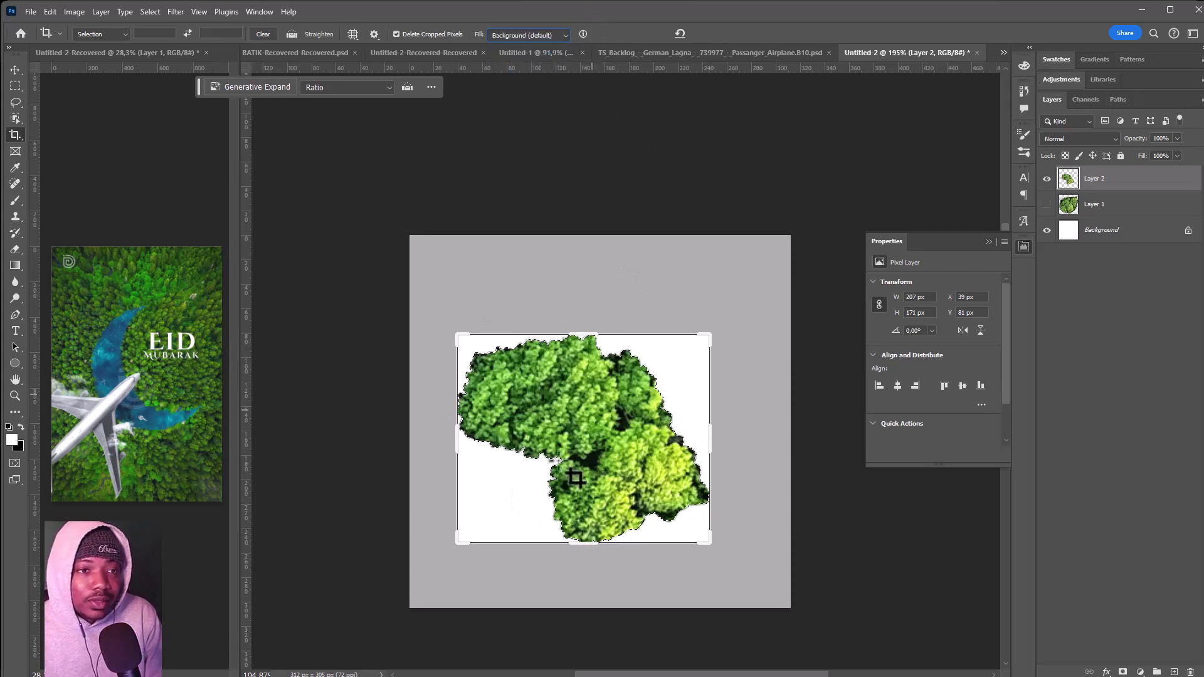
left_click(396, 34)
left_click(584, 463)
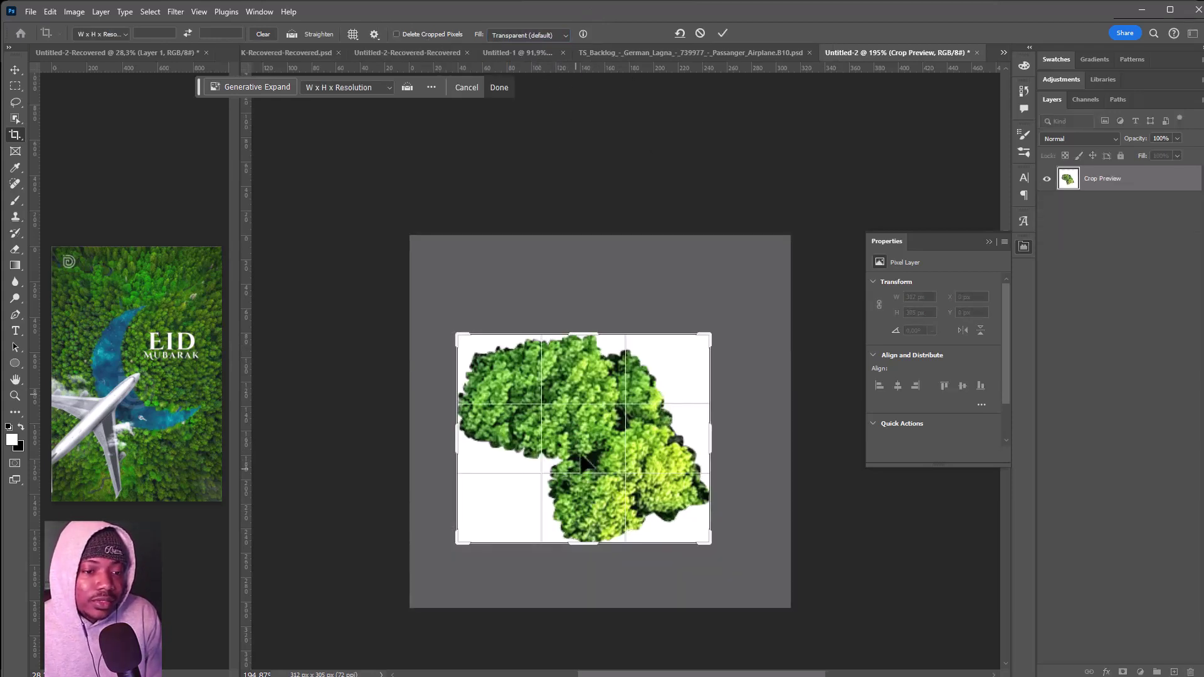
left_click(722, 33)
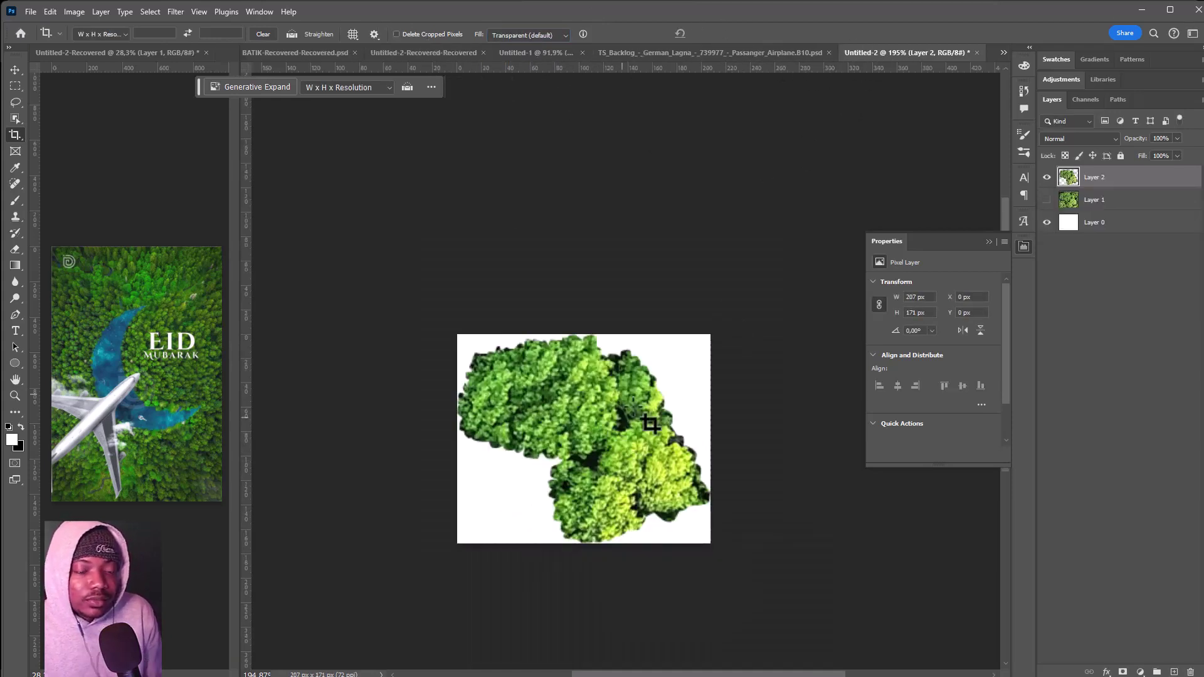
key("v")
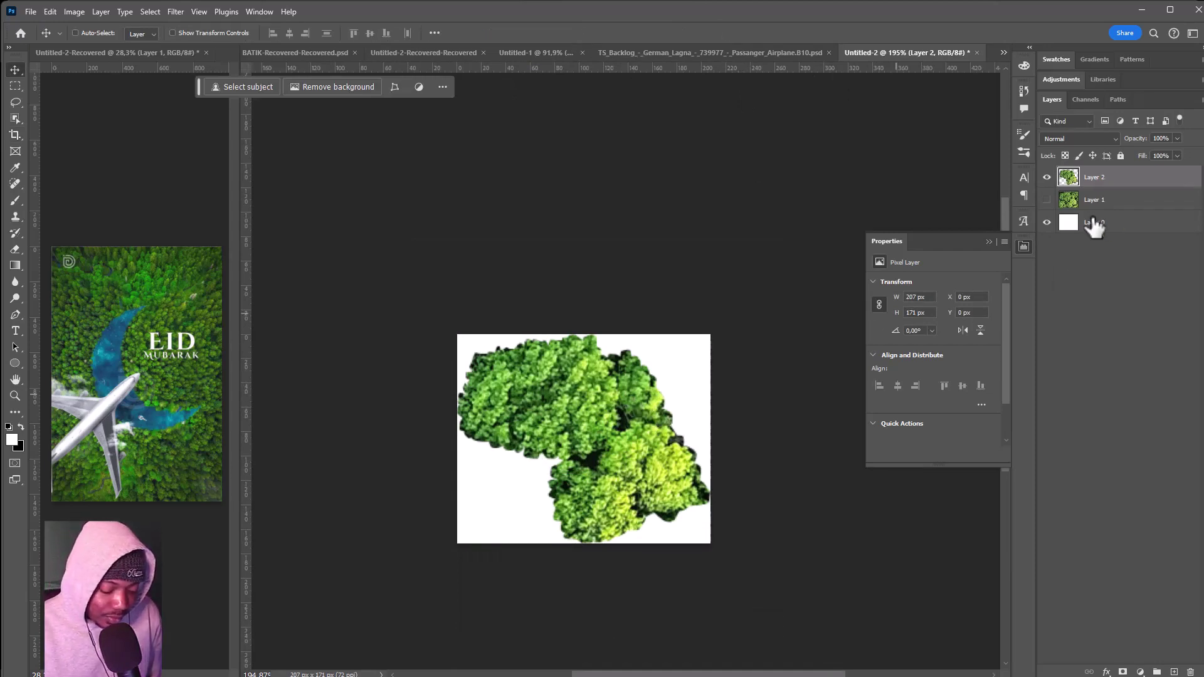
Step: Define a brush preset from the tree clump named 'foret vue dessus' via Edit > Define Brush Preset
left_click(47, 11)
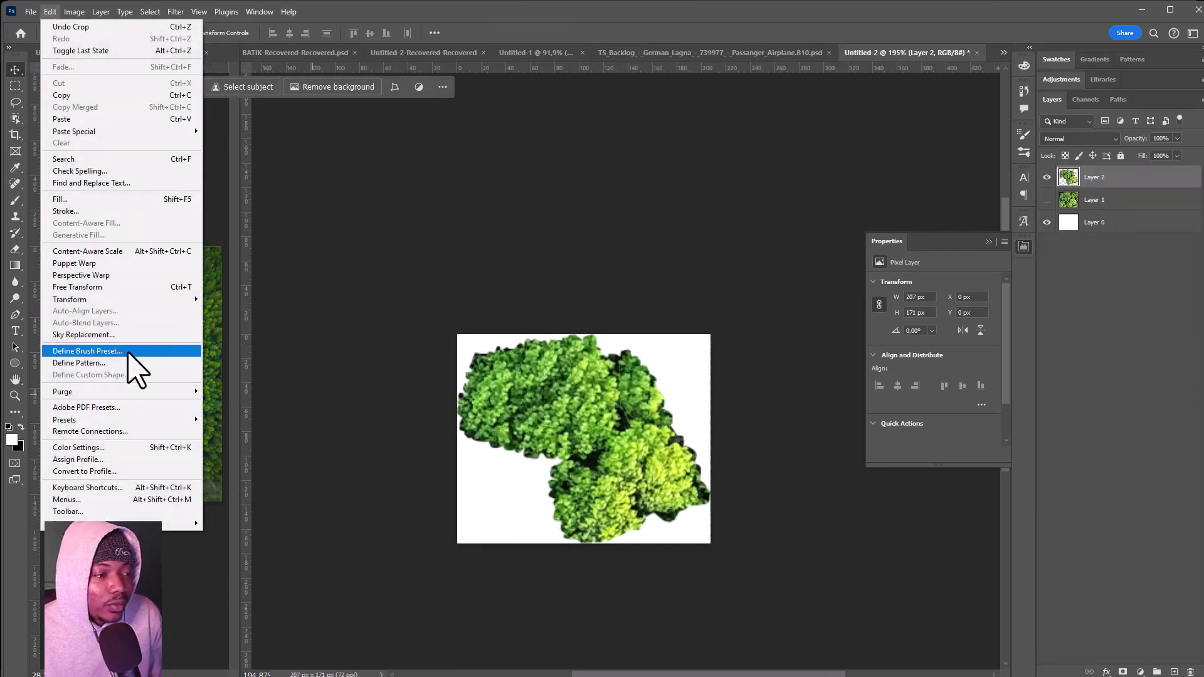
left_click(94, 351)
type("foret vue dessus")
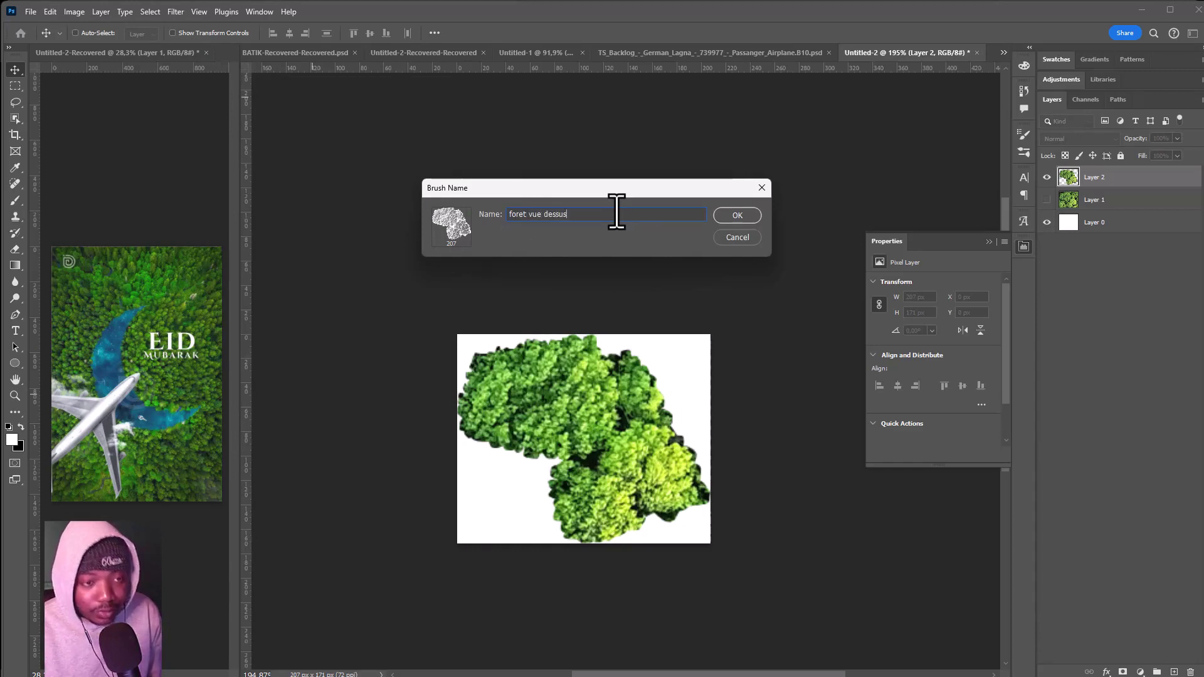
key("Return")
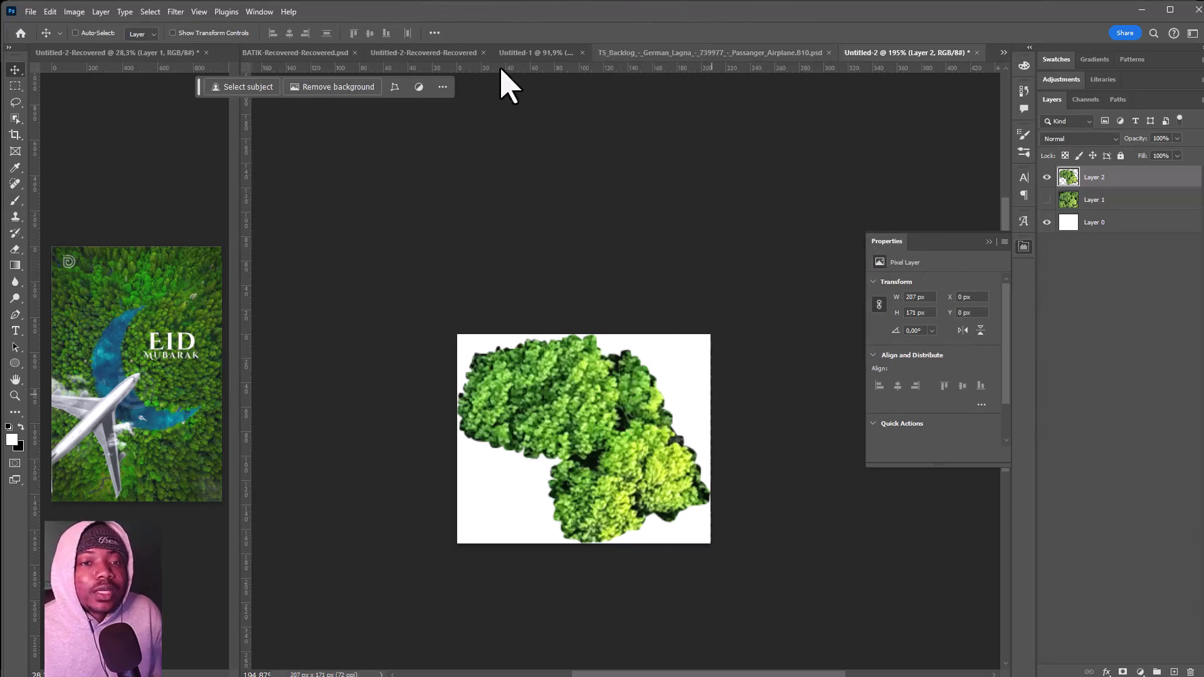
Step: Add a layer mask to the Foret layer in the forest poster and switch to the Brush tool
left_click(533, 53)
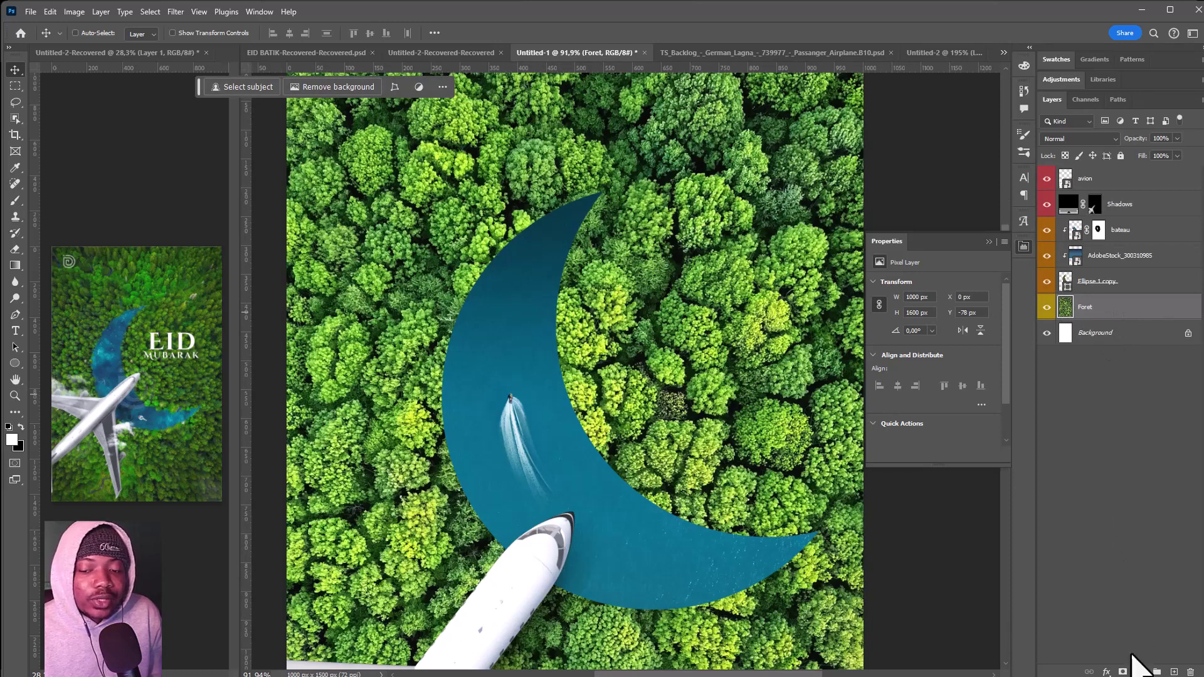
left_click(1123, 672)
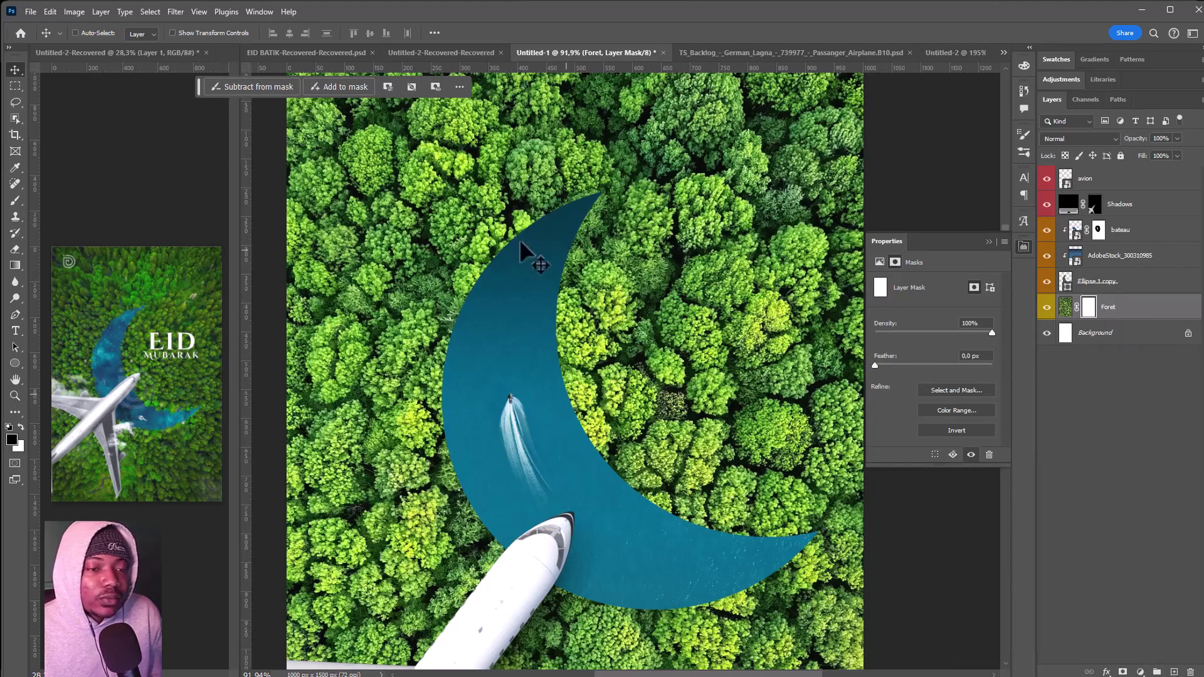
key("b")
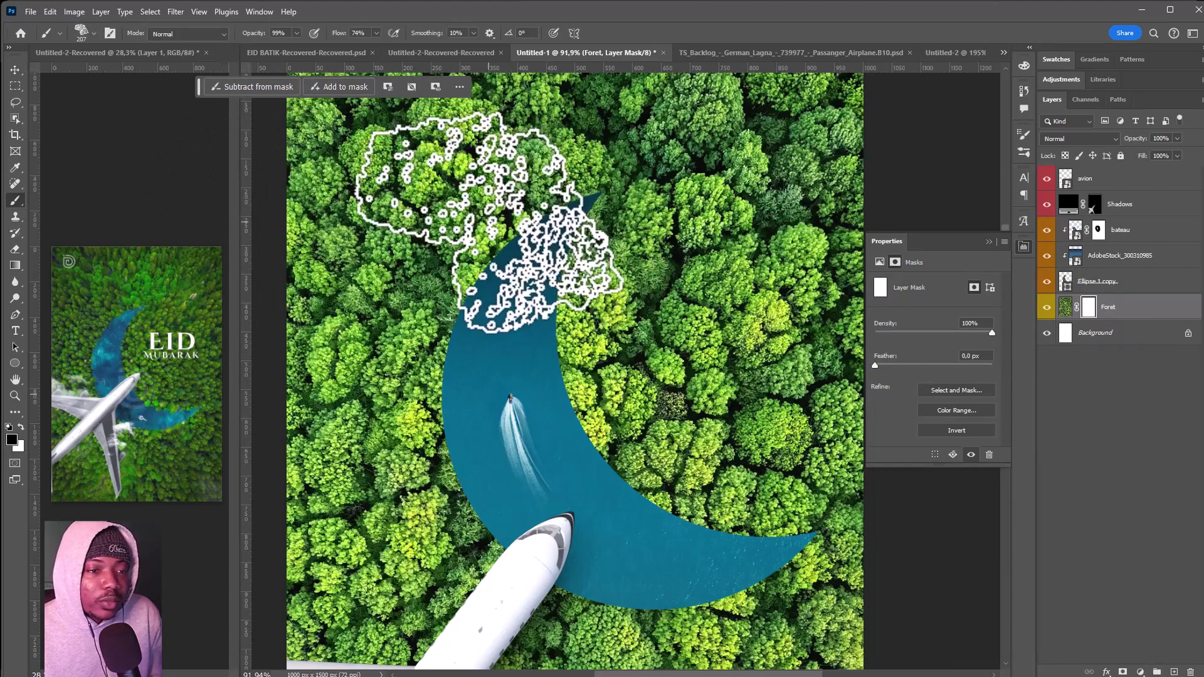
Step: Pick the tree brush, shrink it to 74 px, and bring up Brush Settings
right_click(450, 196)
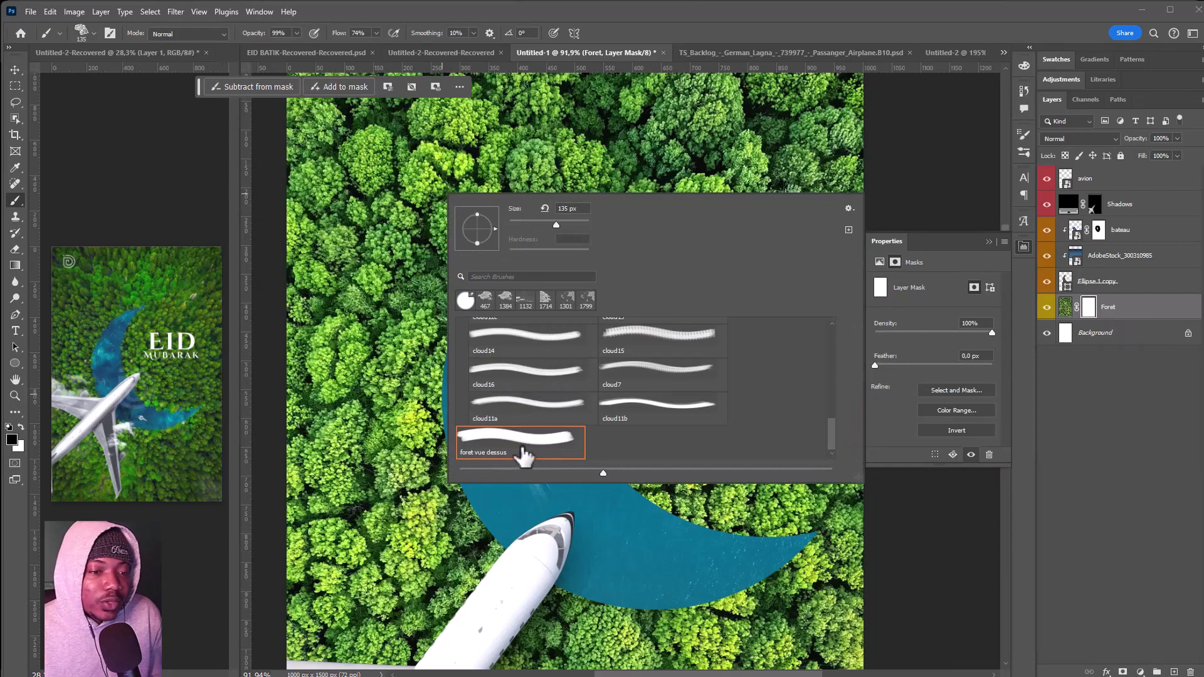
right_click(414, 229, "alt")
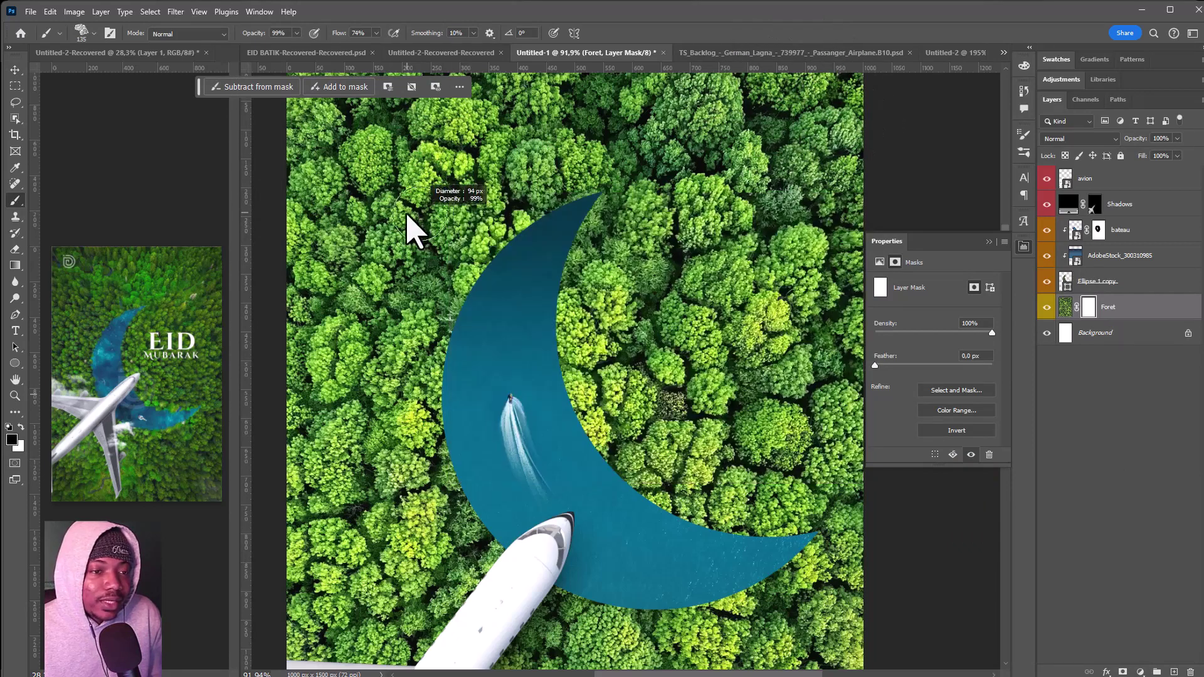
left_click_drag(414, 229, 462, 322)
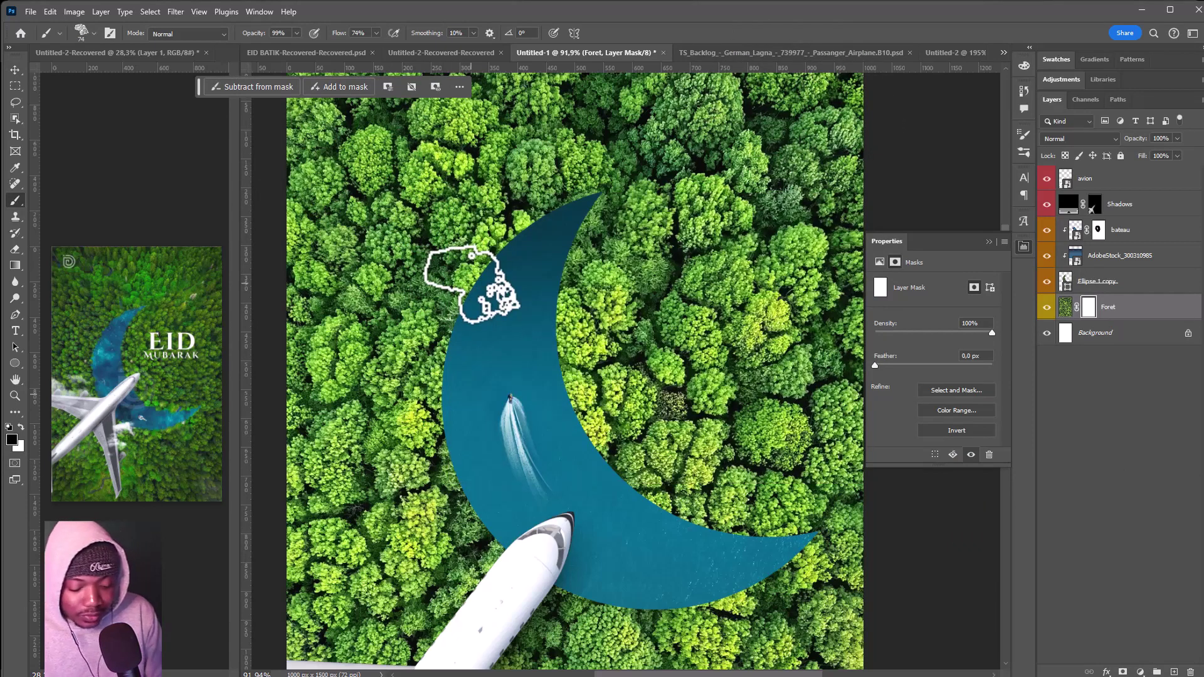
key("F5")
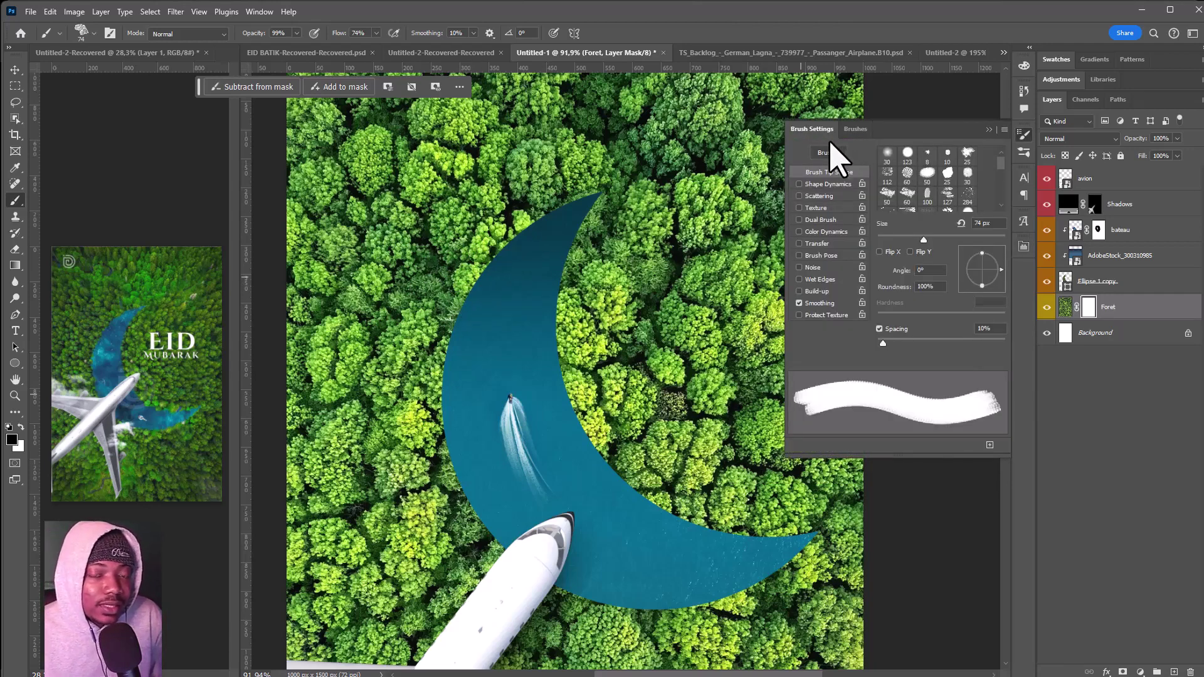
Step: Enable Shape Dynamics with size, angle and roundness jitter and a minimum roundness
left_click(266, 12)
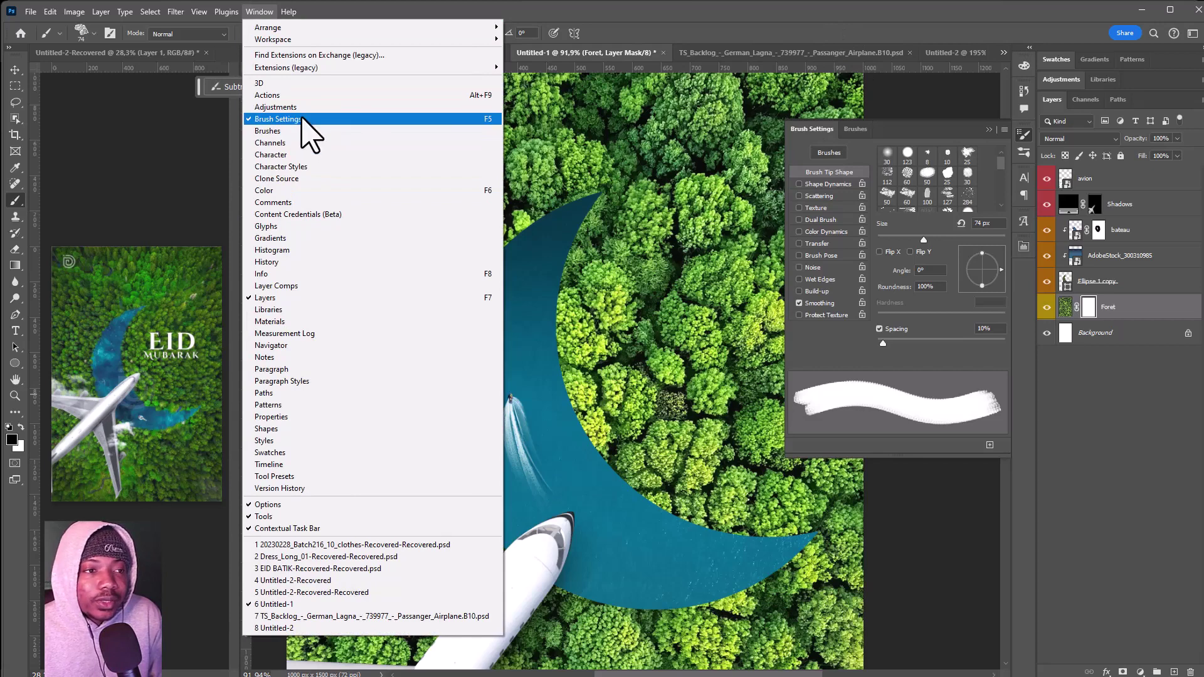
left_click(303, 119)
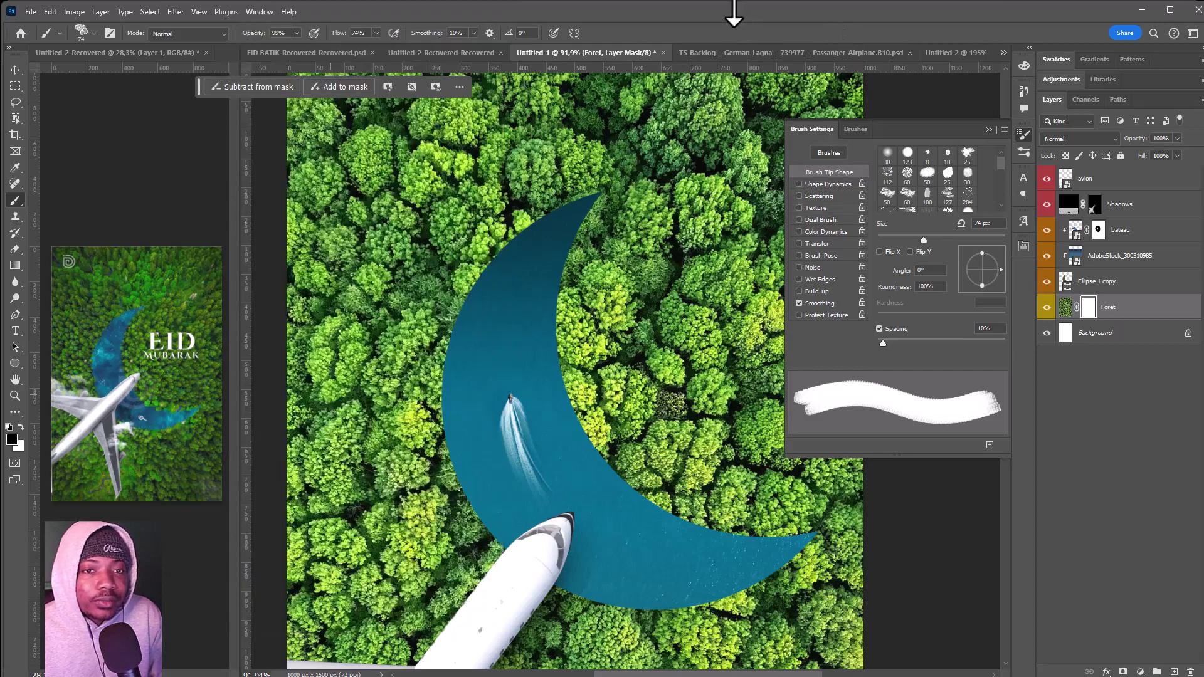
left_click(827, 186)
left_click(935, 165)
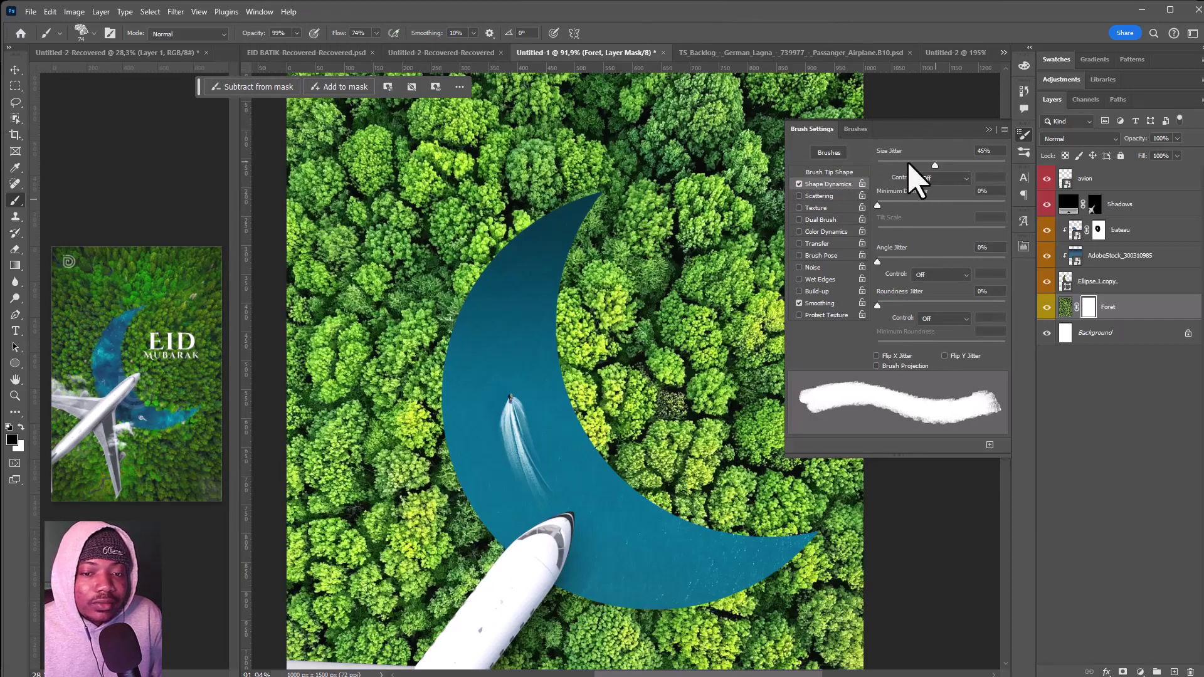
left_click(901, 206)
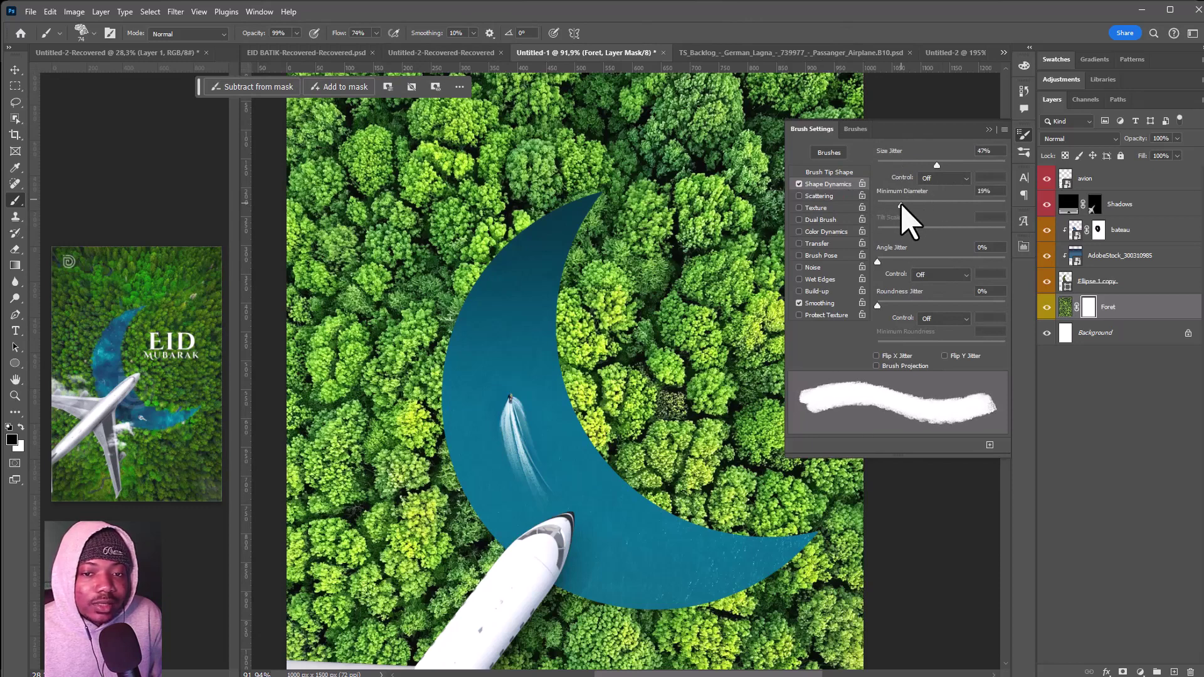
left_click_drag(879, 261, 905, 261)
left_click_drag(878, 305, 887, 306)
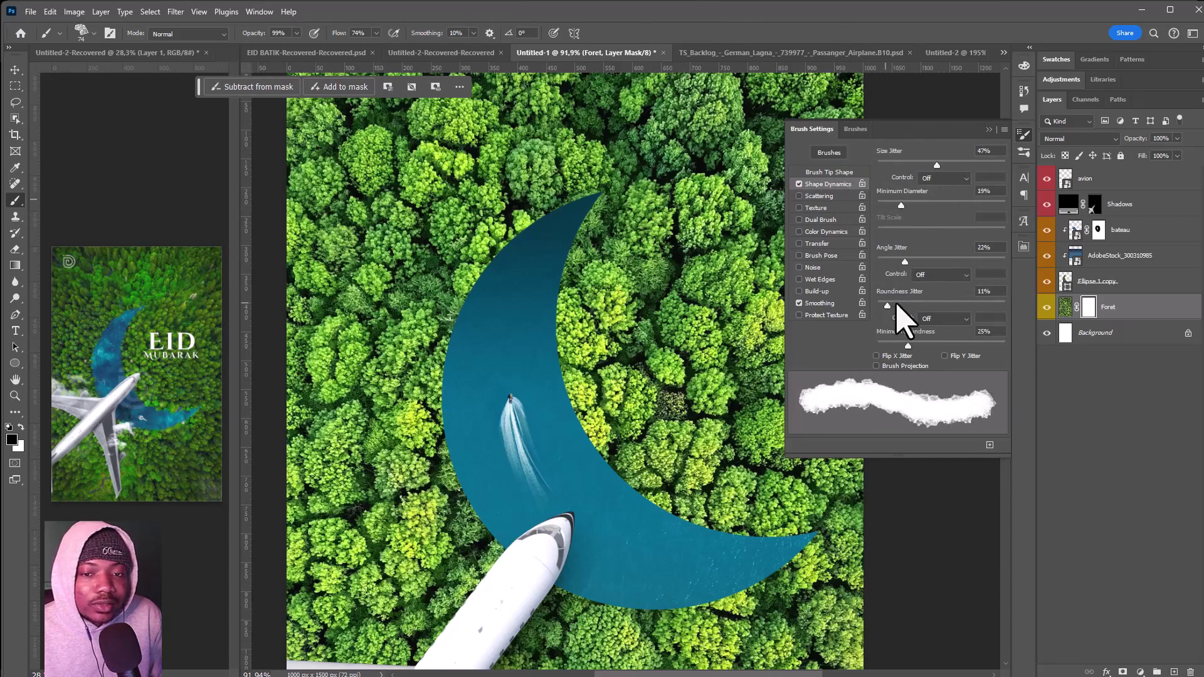
mouse_move(909, 345)
left_mouse_down()
mouse_move(949, 345)
mouse_move(825, 350)
left_mouse_up()
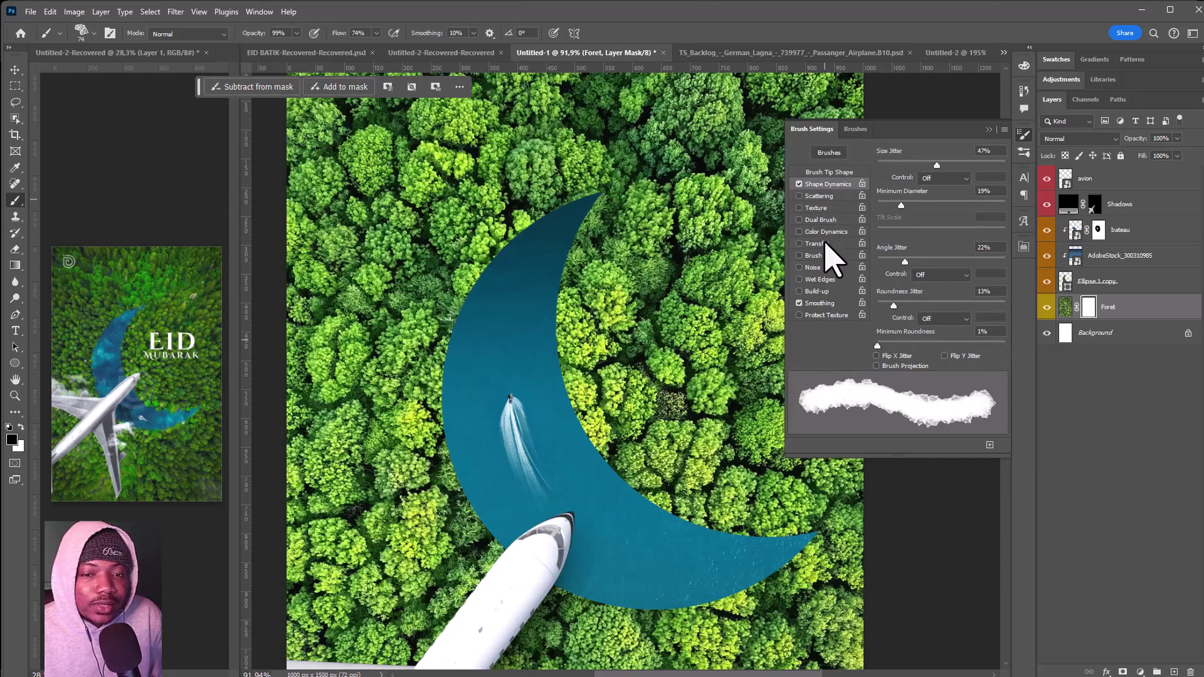
Step: Widen the brush tip spacing to about 51% and close Brush Settings
left_click(830, 173)
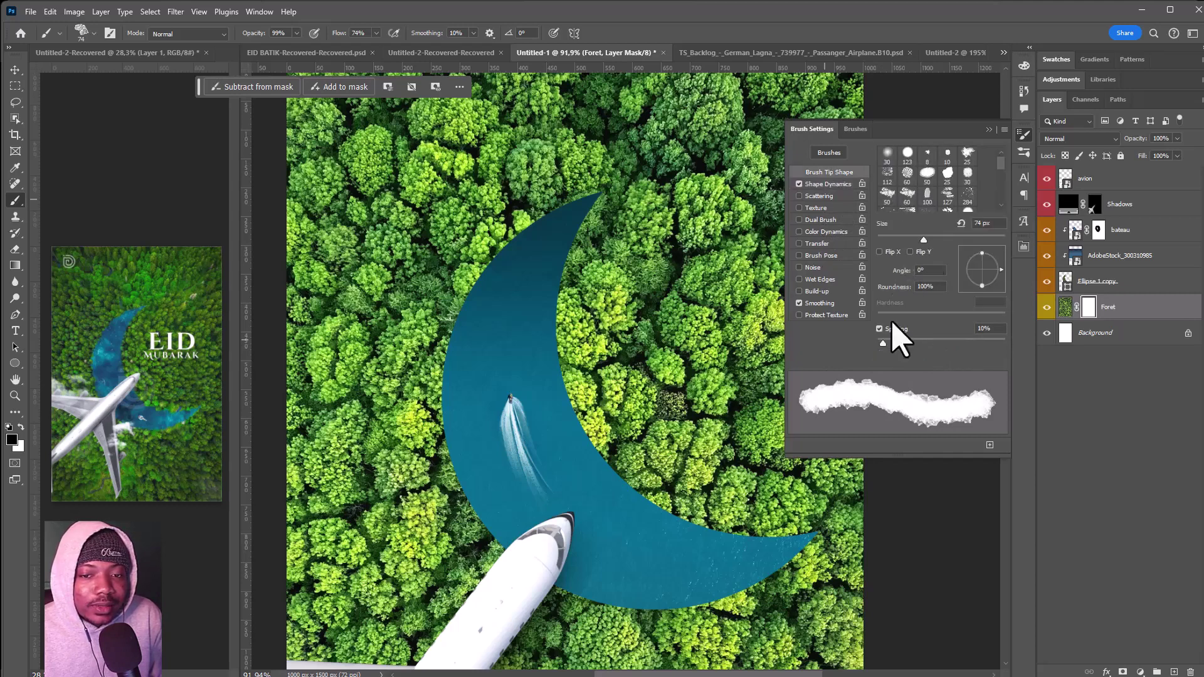
left_click_drag(884, 343, 909, 339)
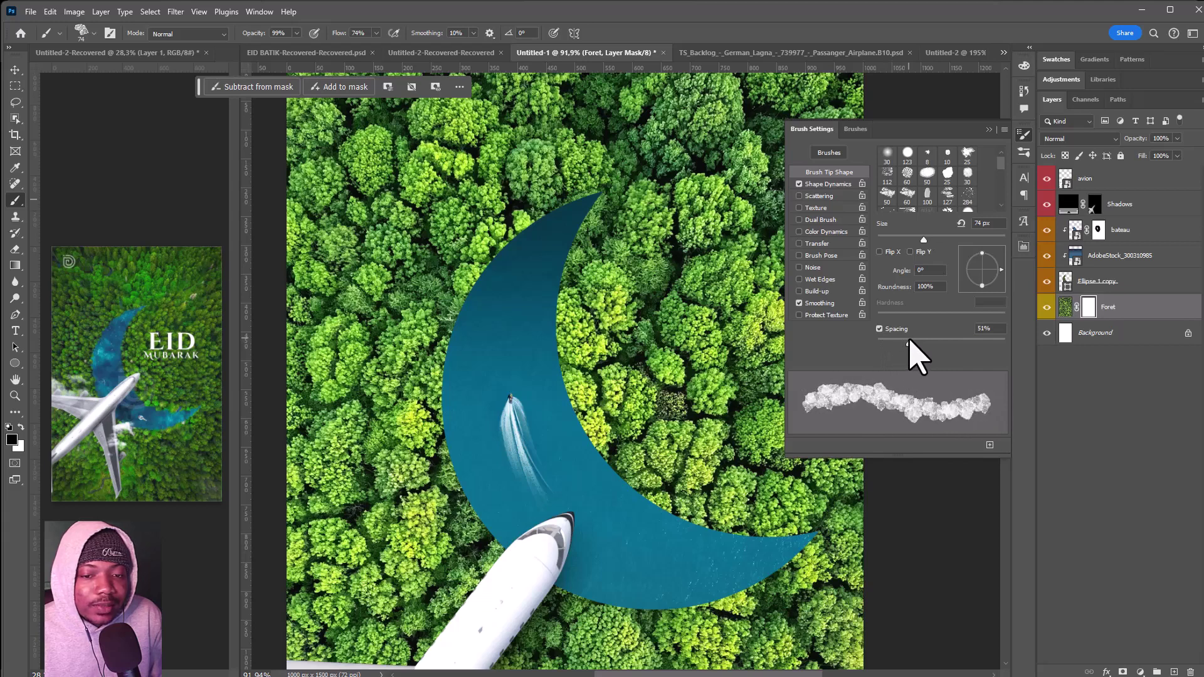
left_click(990, 129)
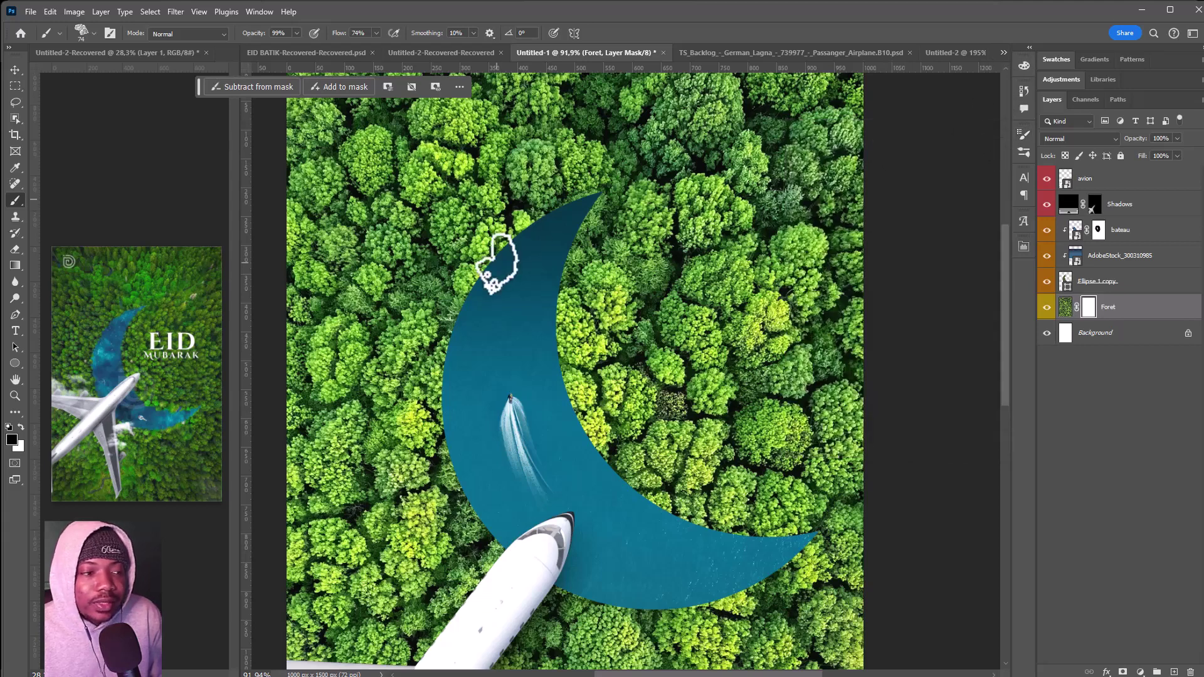
Step: Enlarge the brush, set opacity and flow to 100%, and paint on the Foret mask
key("bracketright")
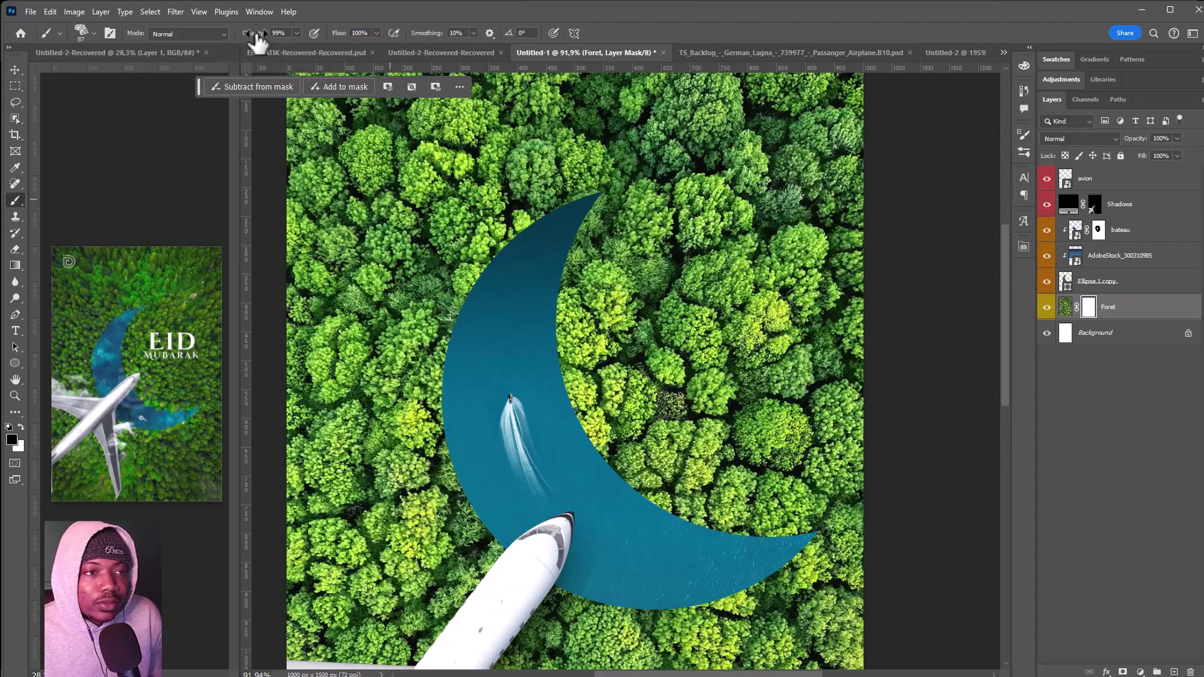
key("0")
key("shift+0")
key("bracketright")
key("bracketright")
key("bracketright")
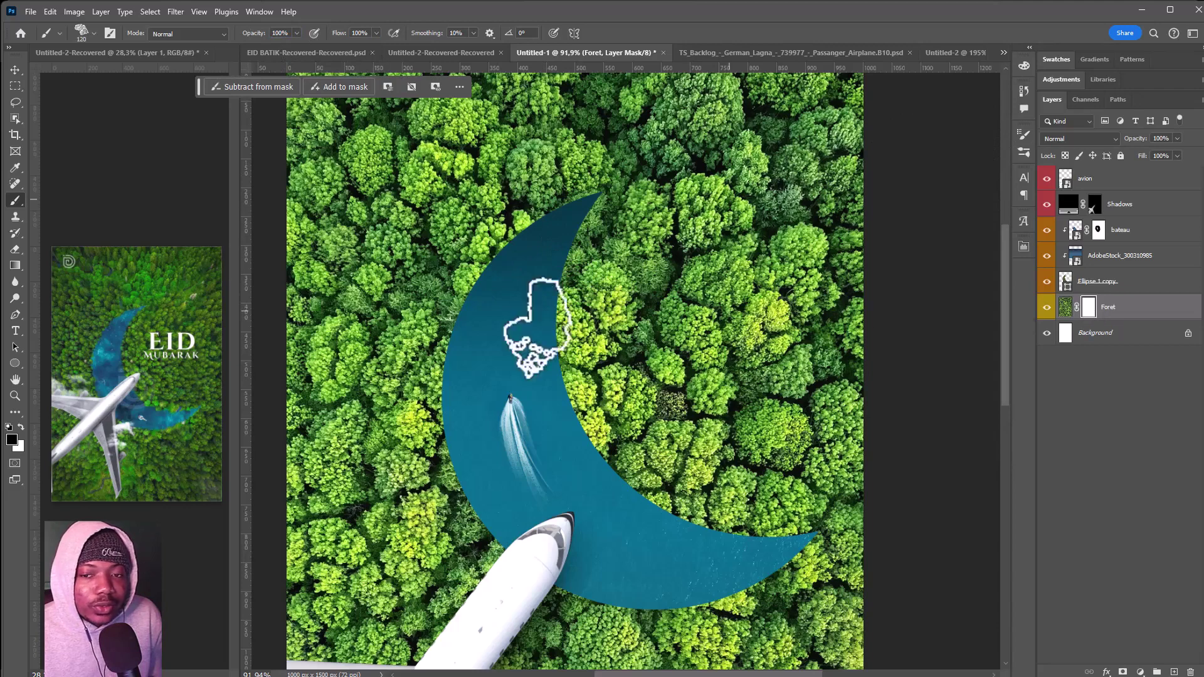
left_click_drag(555, 317, 587, 323)
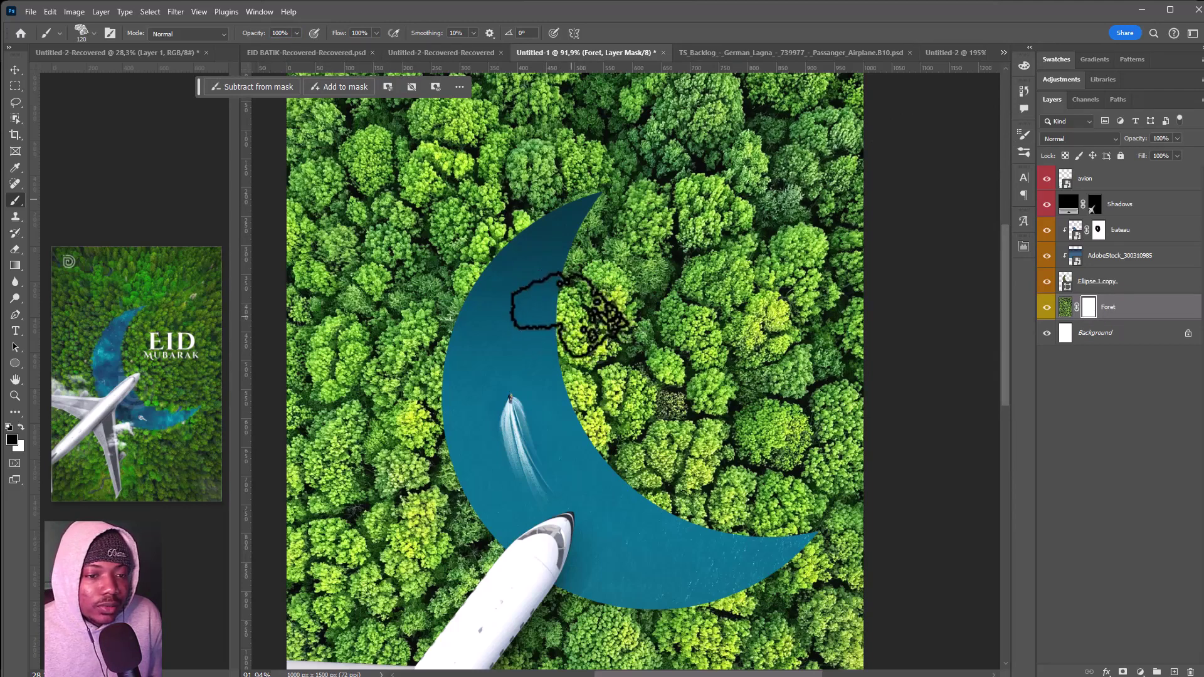
Step: Move the mask from Foret onto Ellipse 1 copy and target it for painting
left_click(1092, 285)
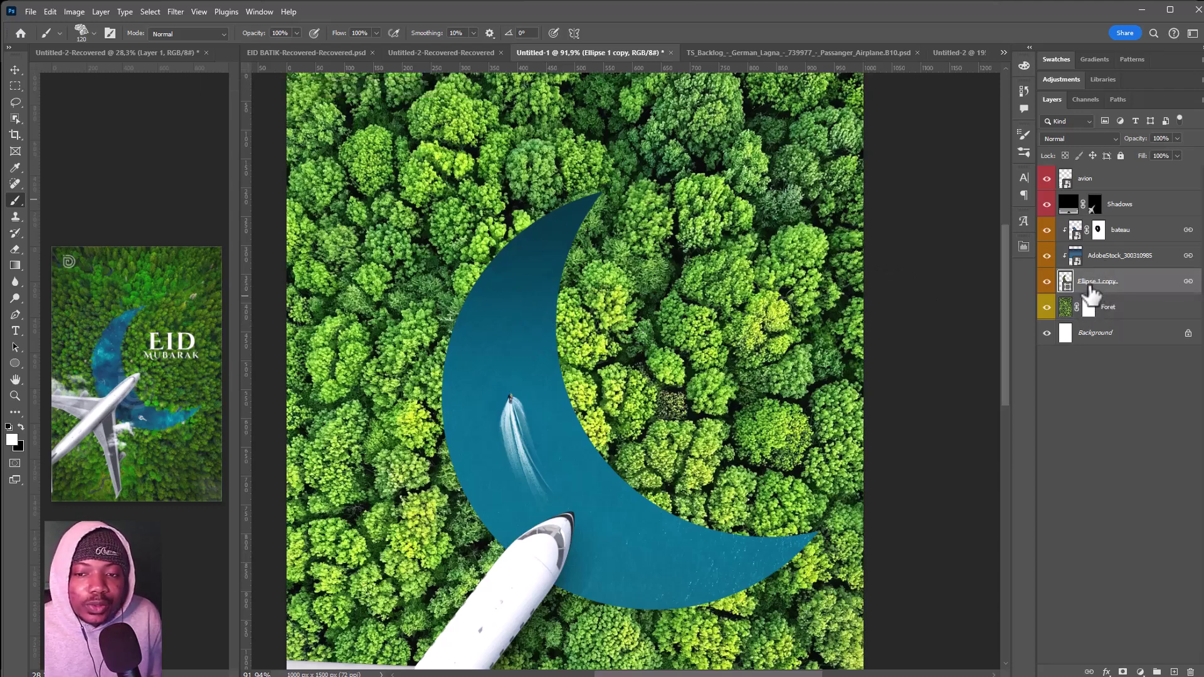
left_click_drag(1090, 307, 1089, 284)
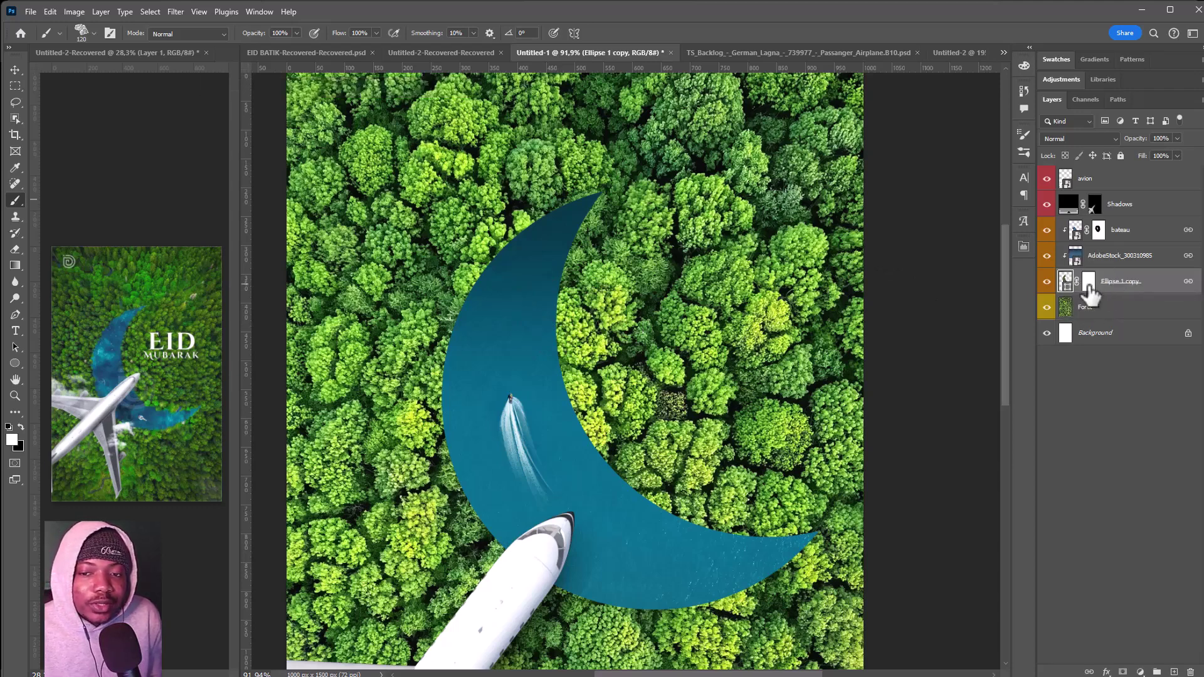
left_click(1091, 284)
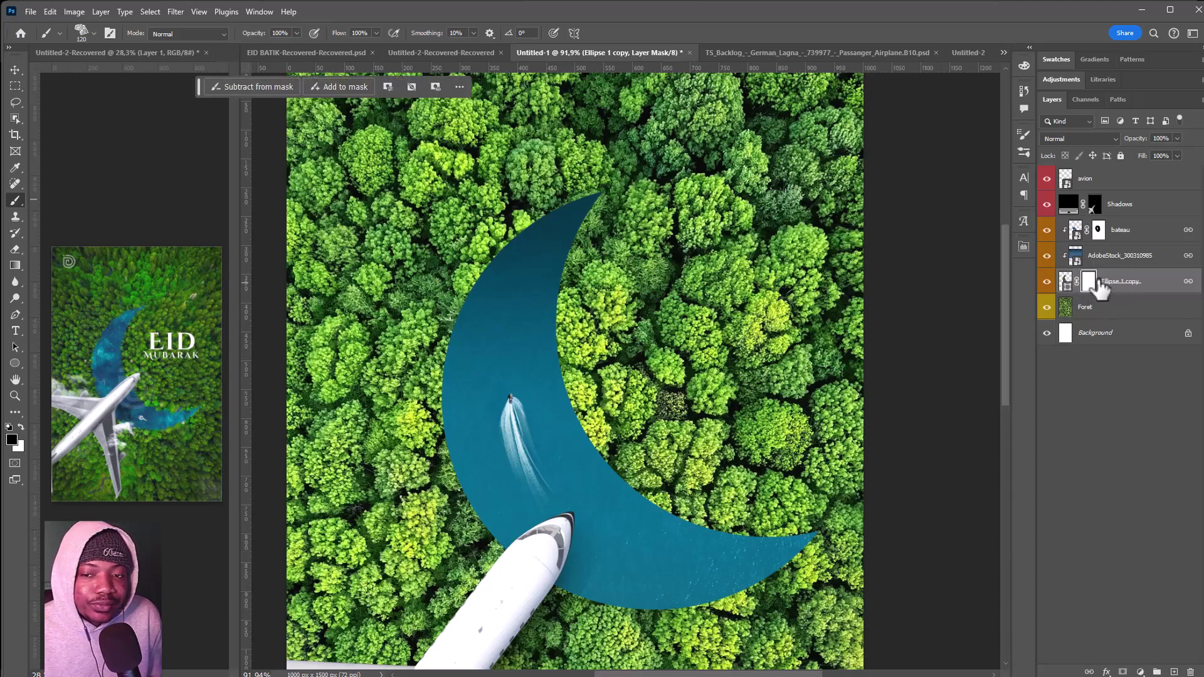
Step: Paint tree dabs along the crescent's edges with a smaller brush
mouse_move(565, 282)
left_mouse_down()
mouse_move(569, 315)
mouse_move(550, 317)
left_mouse_up()
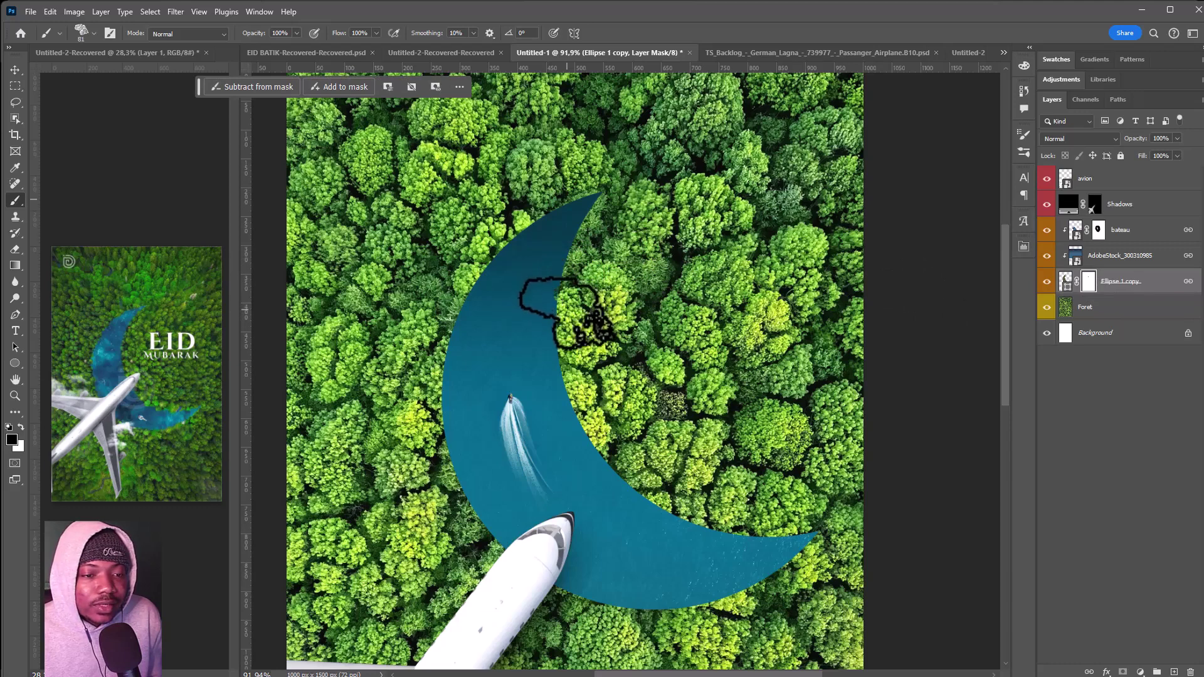
left_click_drag(552, 326, 583, 351)
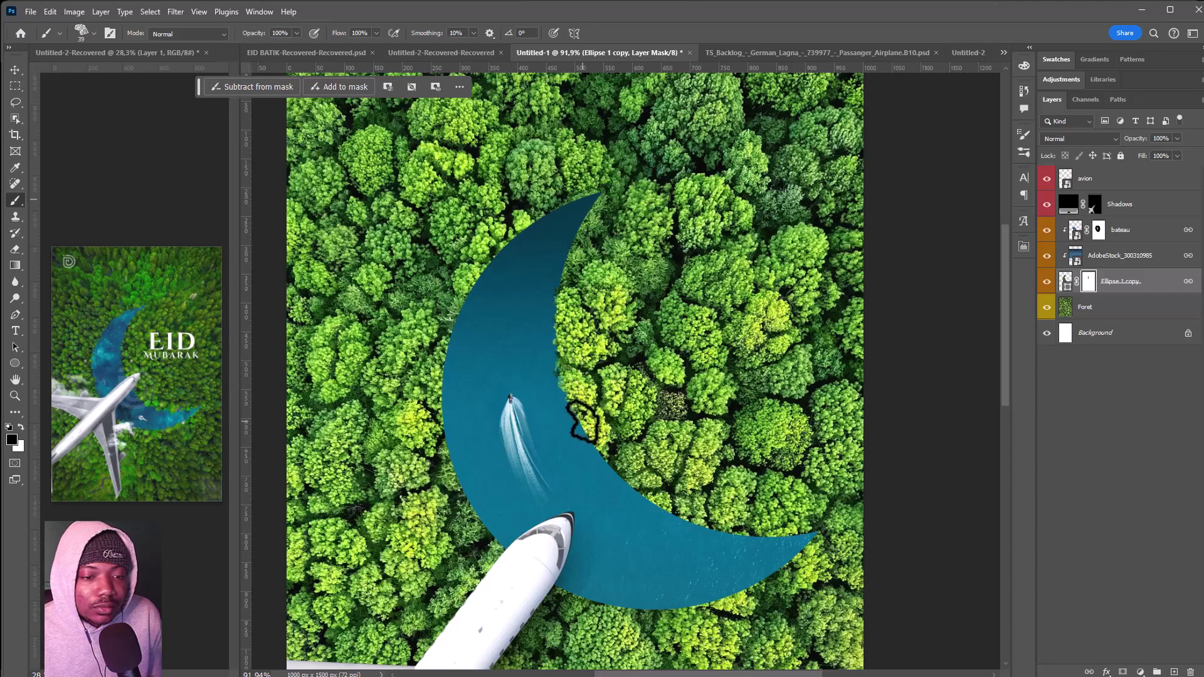
left_click_drag(583, 419, 581, 416)
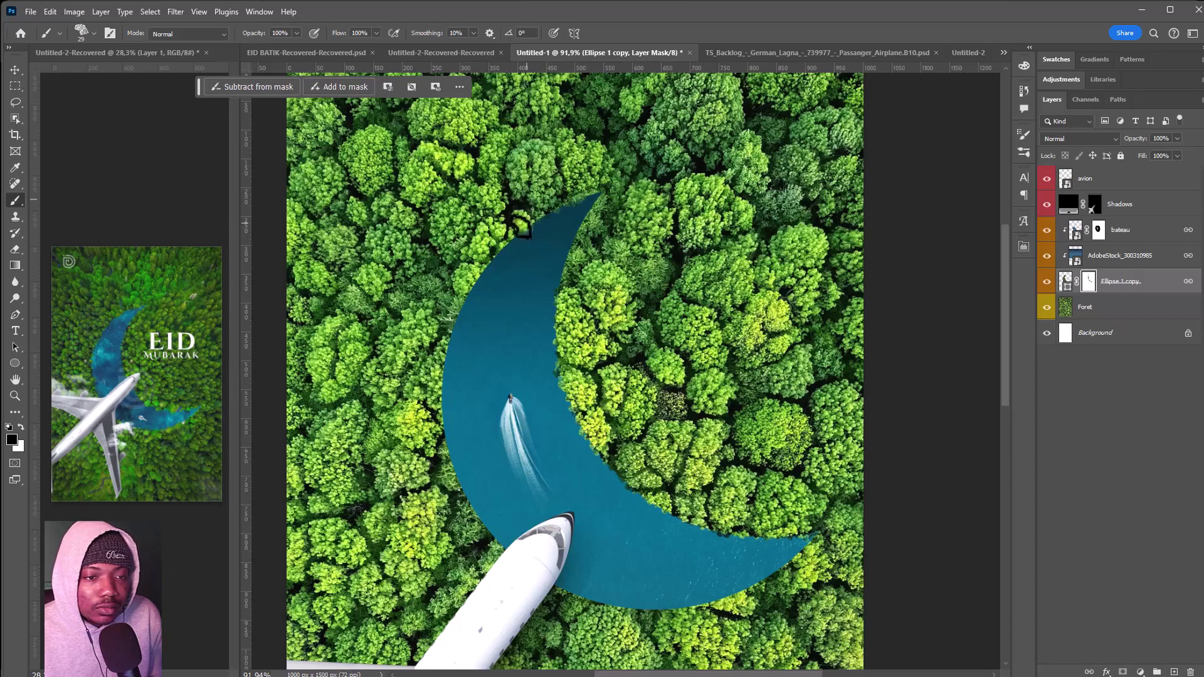
left_click_drag(527, 225, 513, 238)
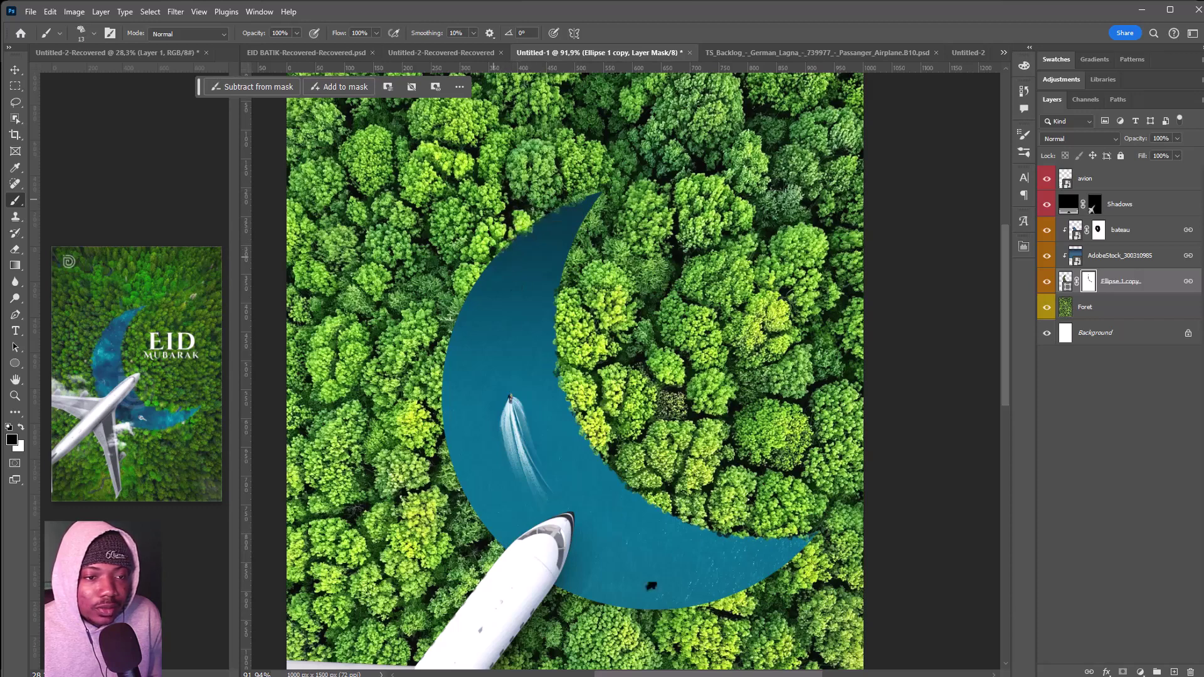
left_click_drag(651, 585, 695, 621)
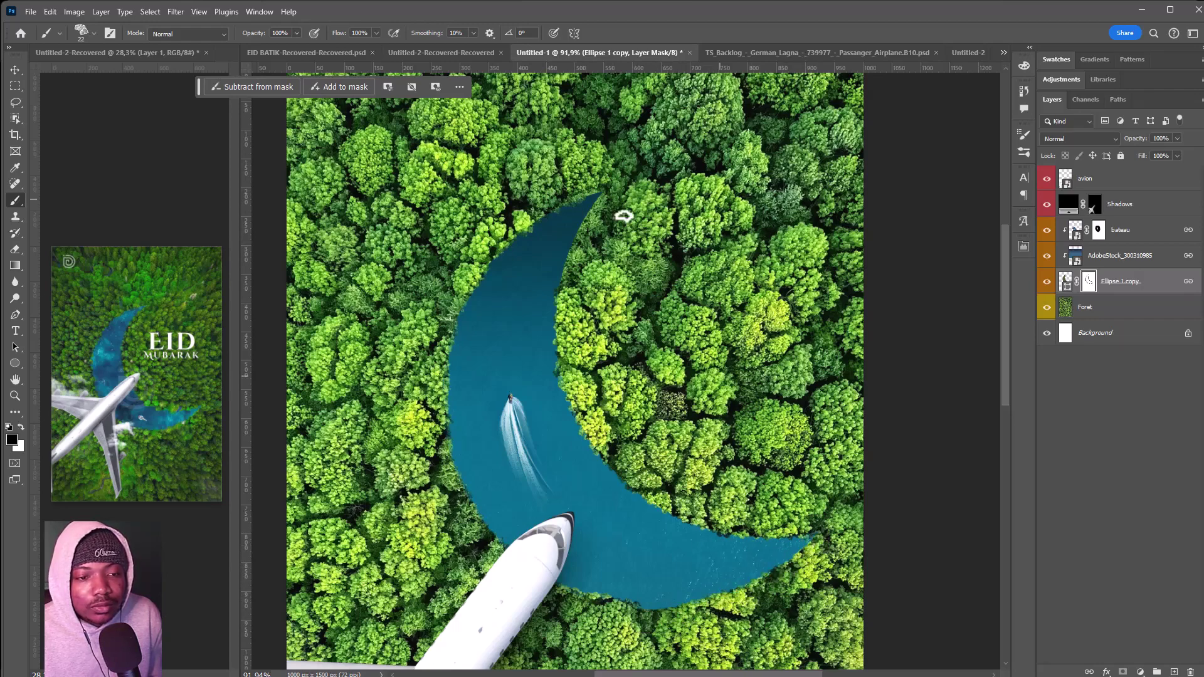
Step: Add an Inner Shadow layer style to the Ellipse 1 copy crescent layer
scroll(567, 312, "down", 3)
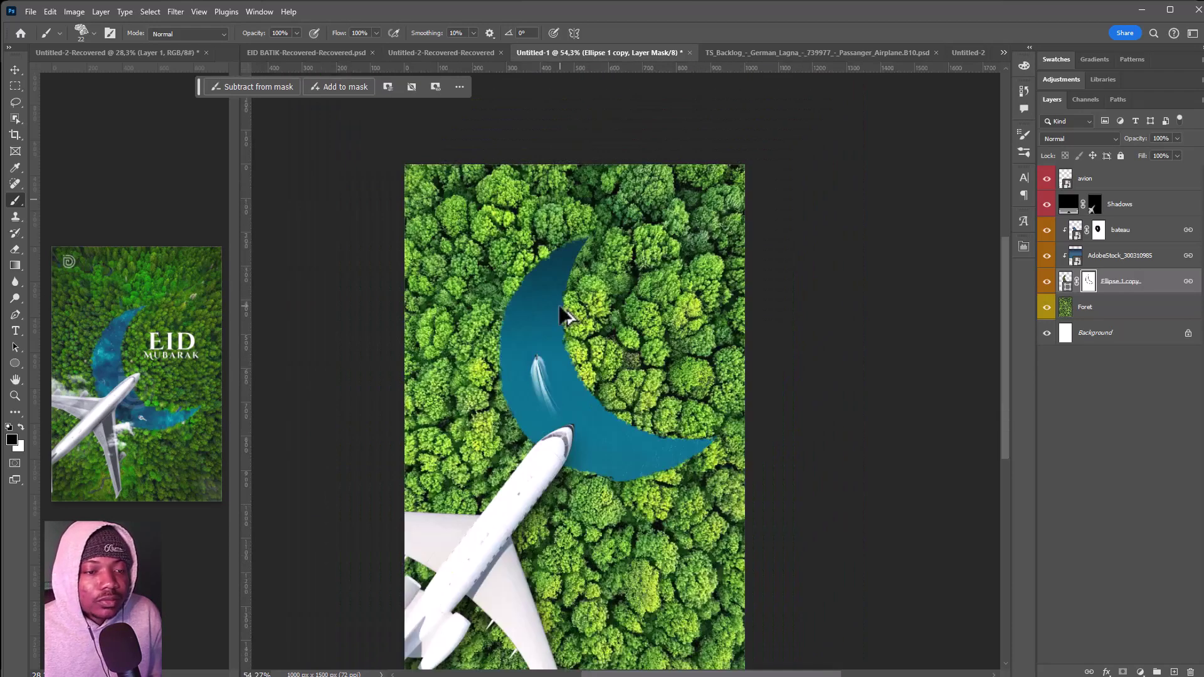
scroll(613, 341, "down", 2)
scroll(556, 328, "up", 2)
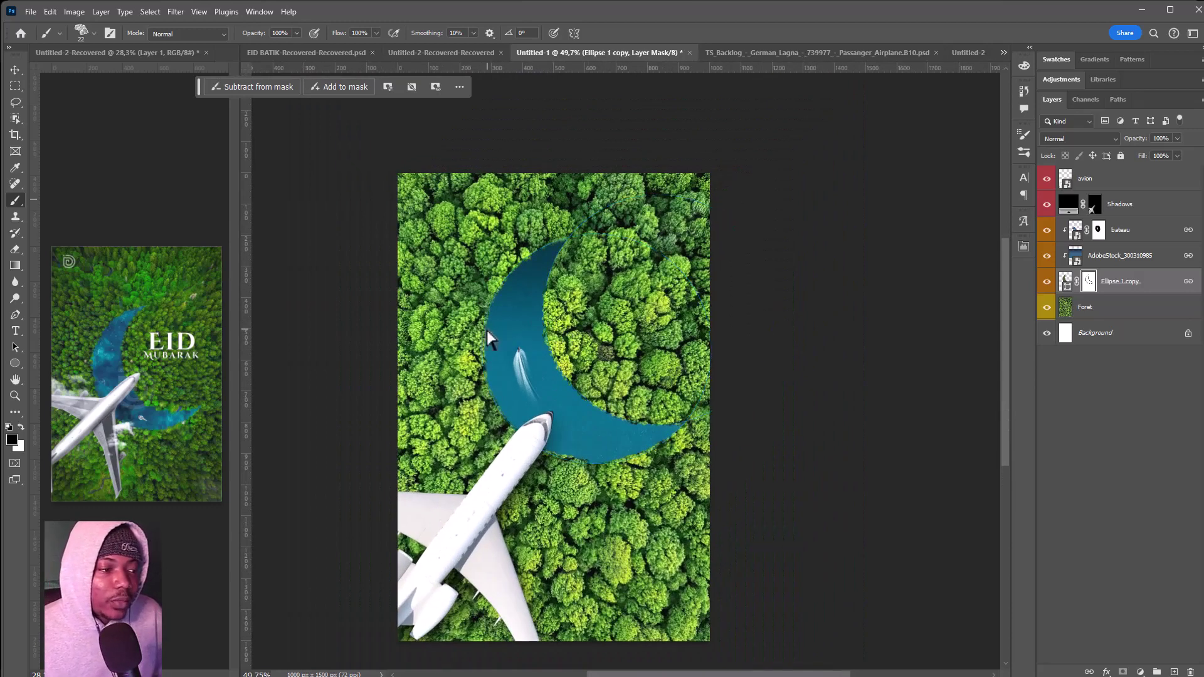
scroll(486, 331, "up", 2)
key("v")
key("ctrl+2")
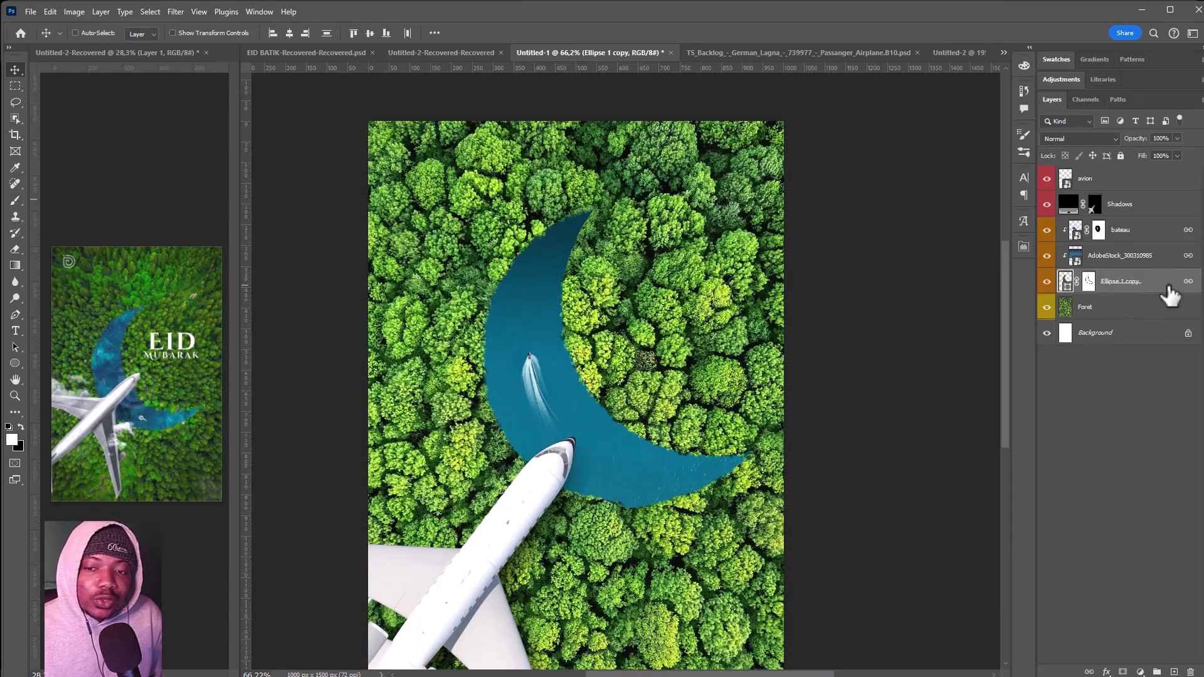
double_click(1167, 282)
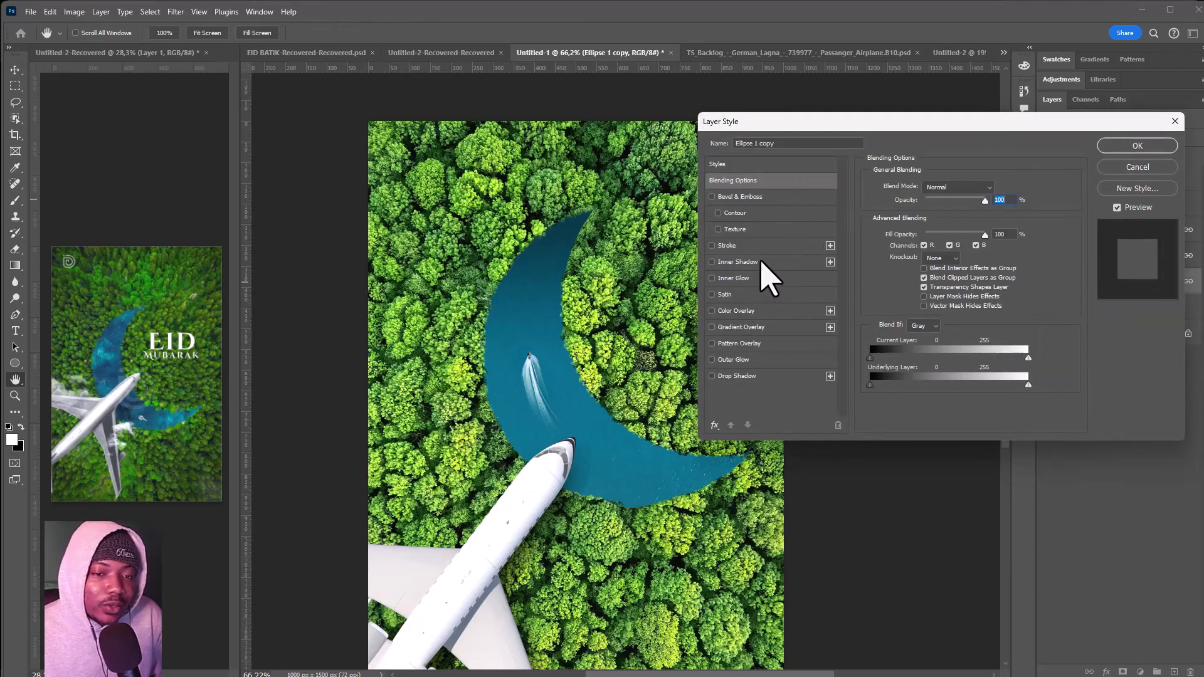
left_click(762, 262)
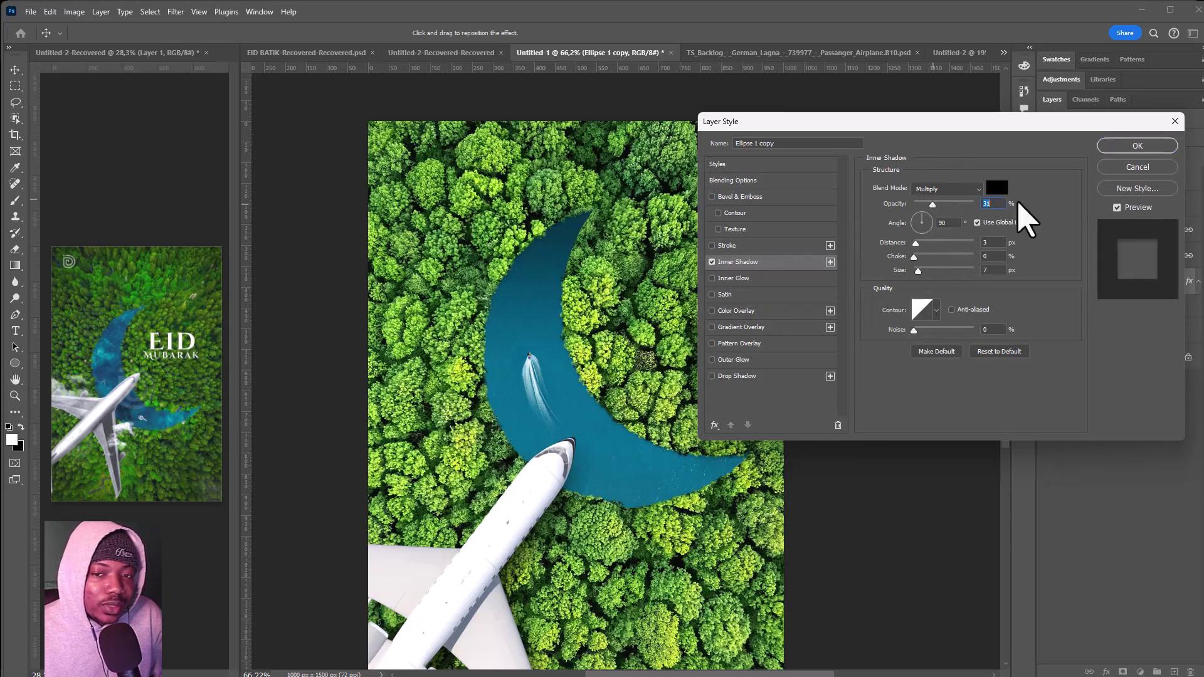
left_click(1115, 147)
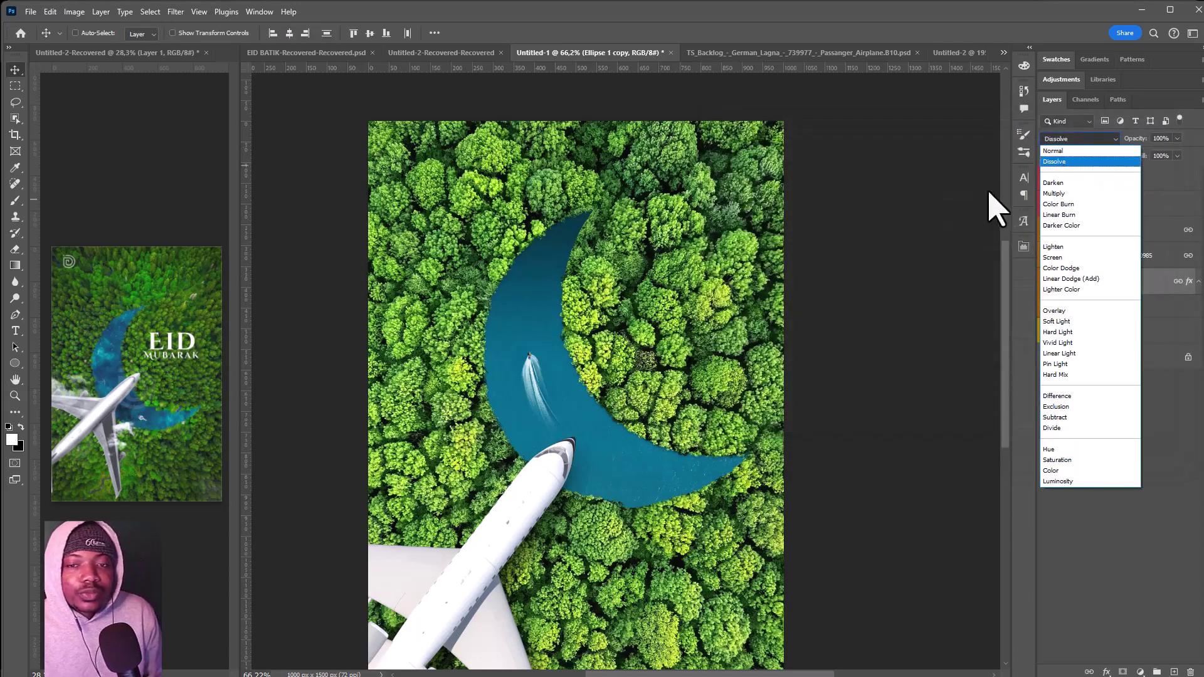
left_click(793, 306)
left_click(1135, 255)
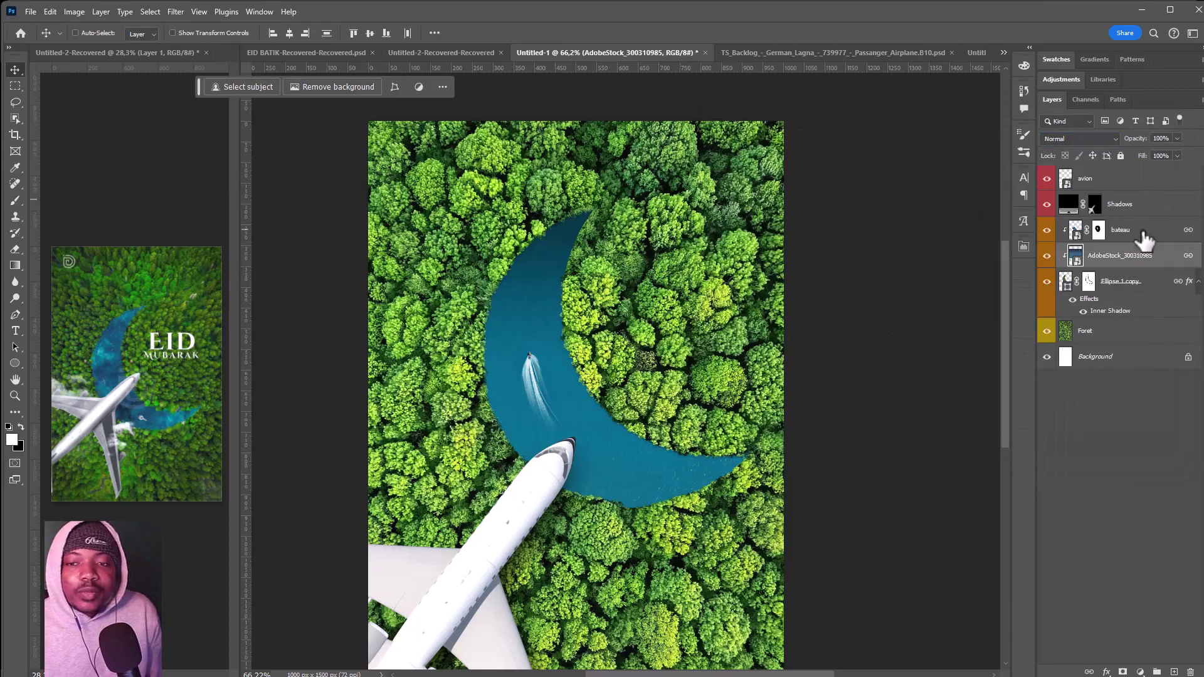
Step: Create a new empty layer above the avion airplane layer to hold the nuages clouds
left_click(1140, 234)
left_click(1198, 281)
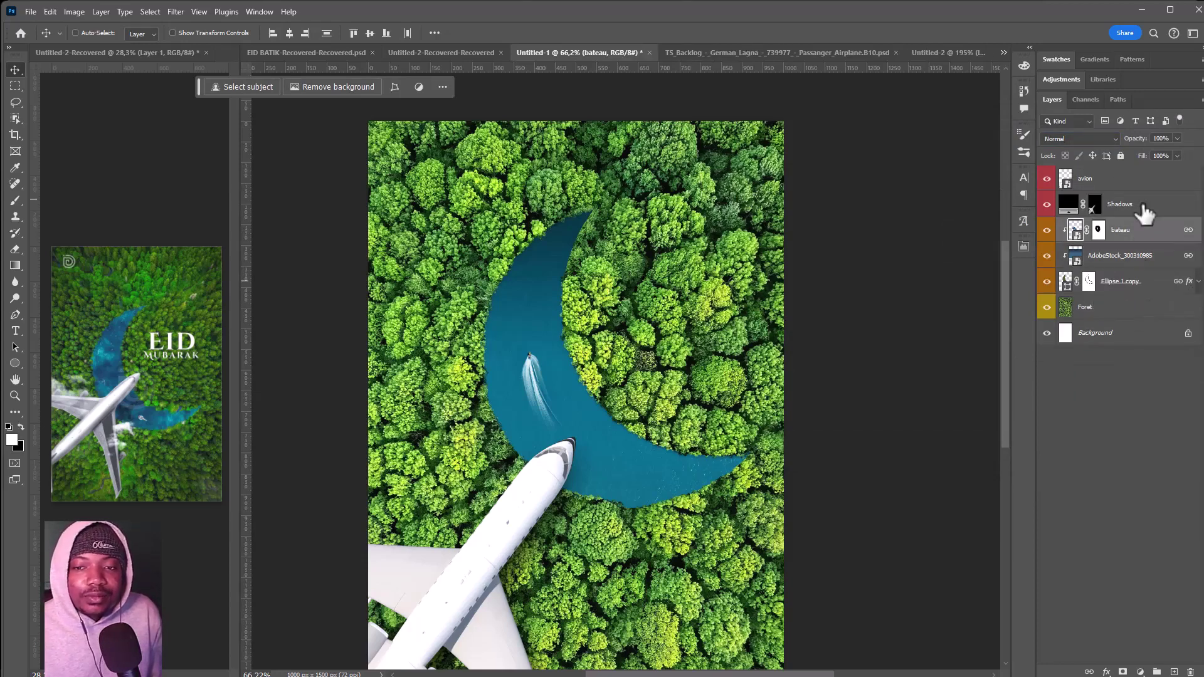
left_click(1122, 179)
scroll(501, 464, "down", 2)
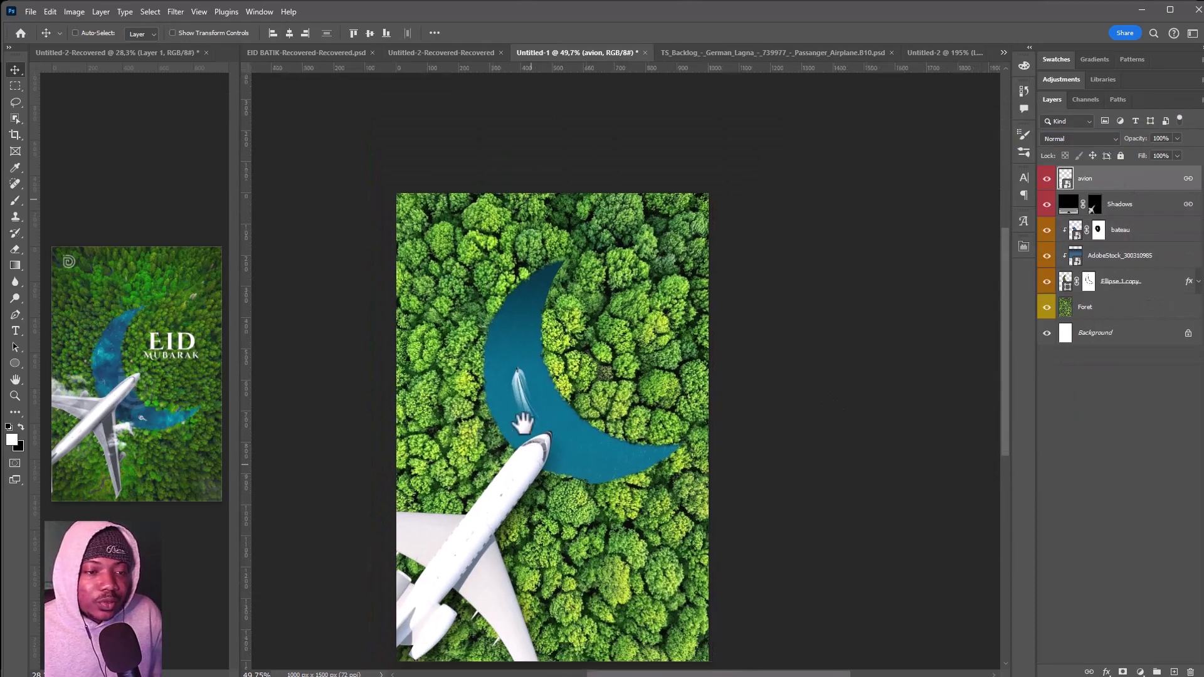
left_click_drag(523, 423, 550, 347)
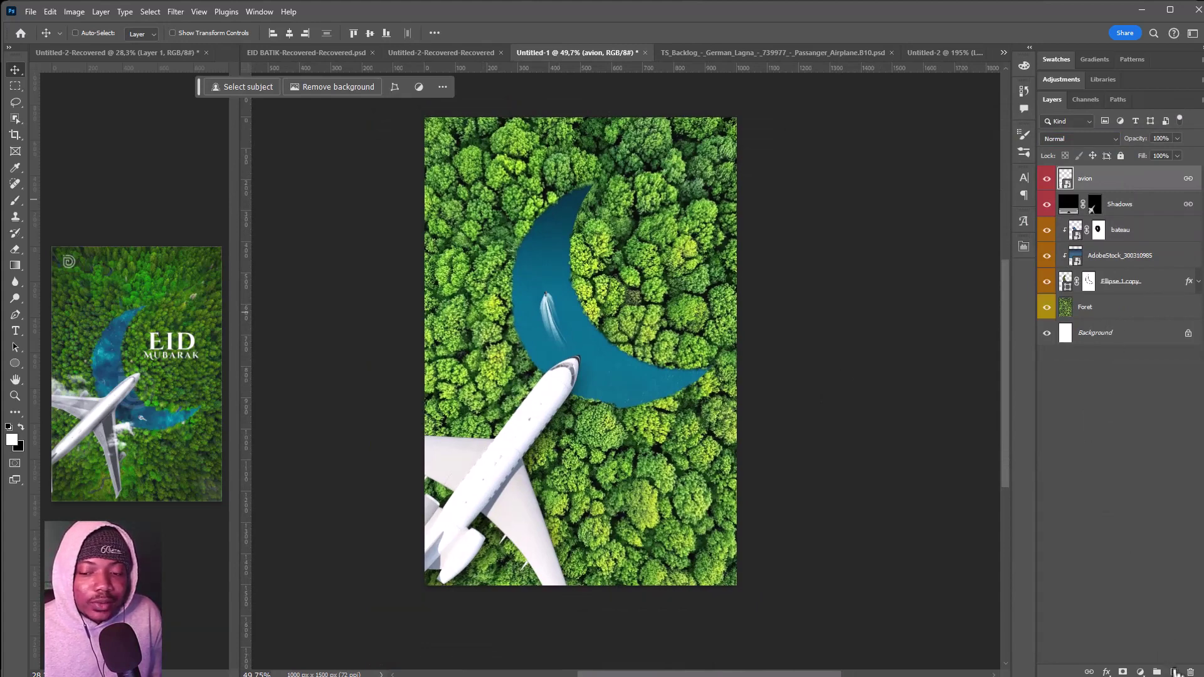
left_click(1175, 672)
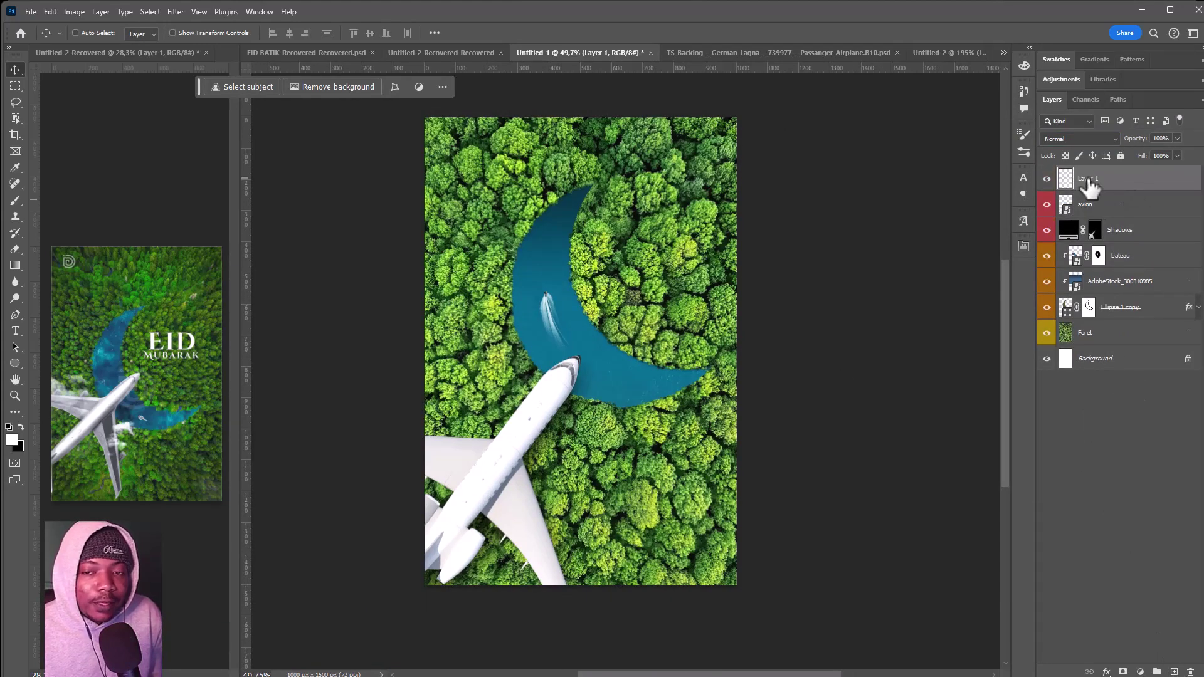
type("nuages")
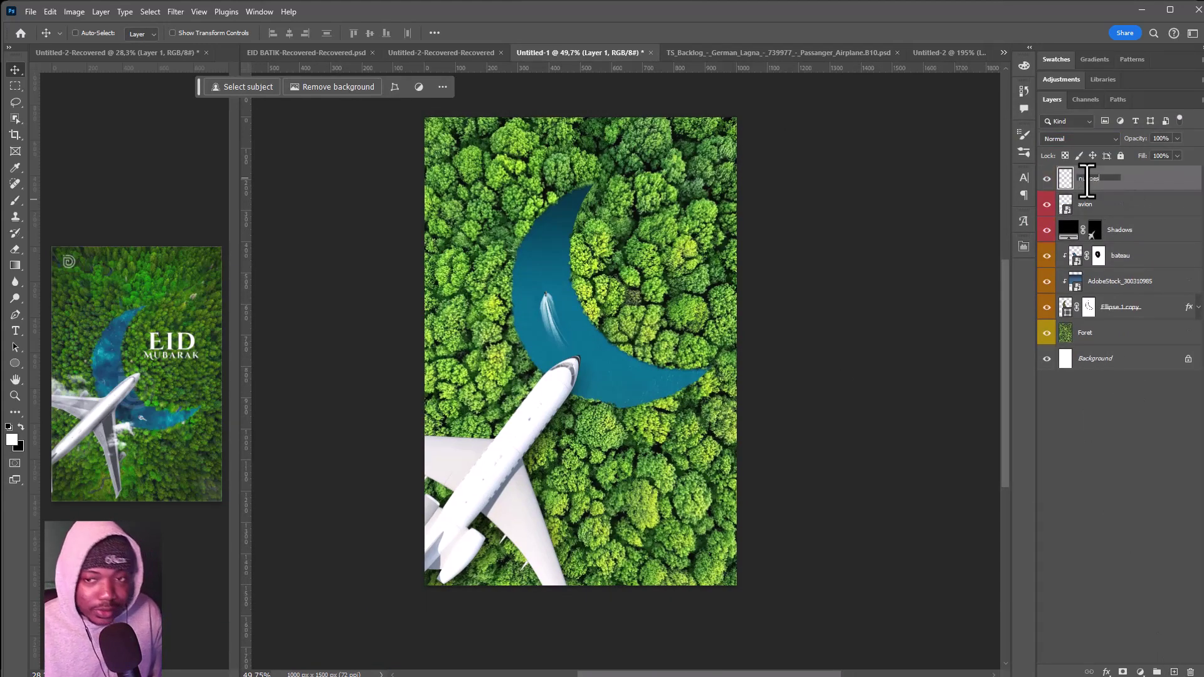
type("b")
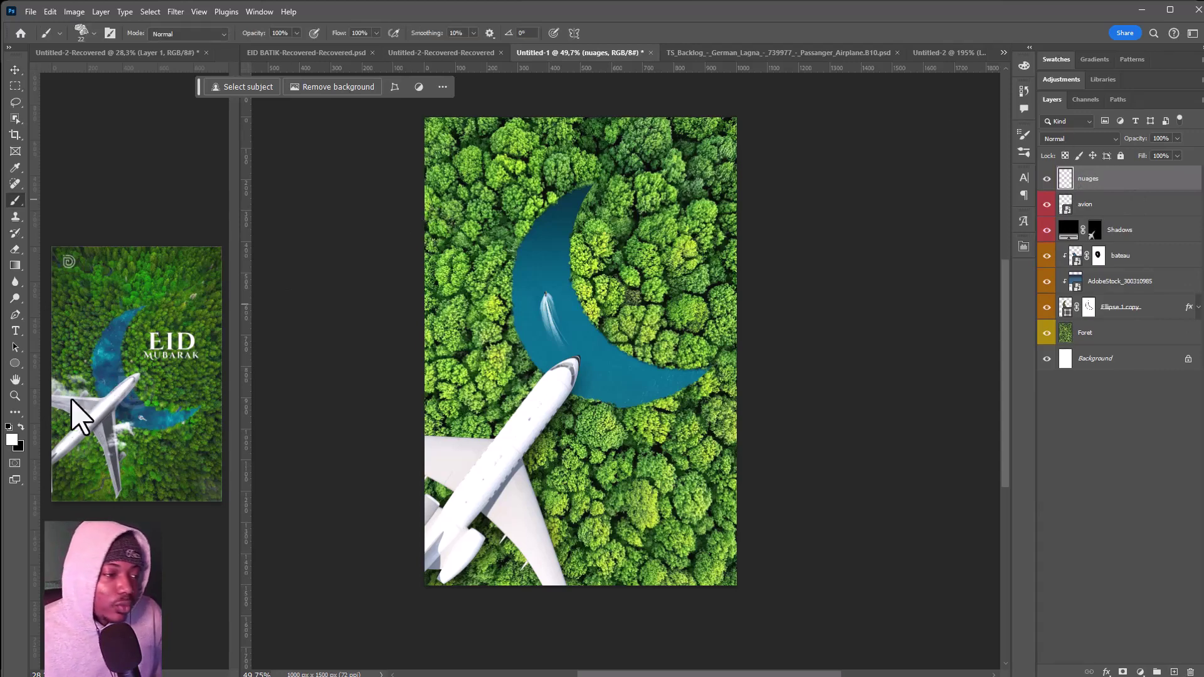
Step: Pick the cloud11a brush at about 500 px and stamp clouds by the wing, left edge and top-right
right_click(445, 182)
scroll(571, 435, "up", 1)
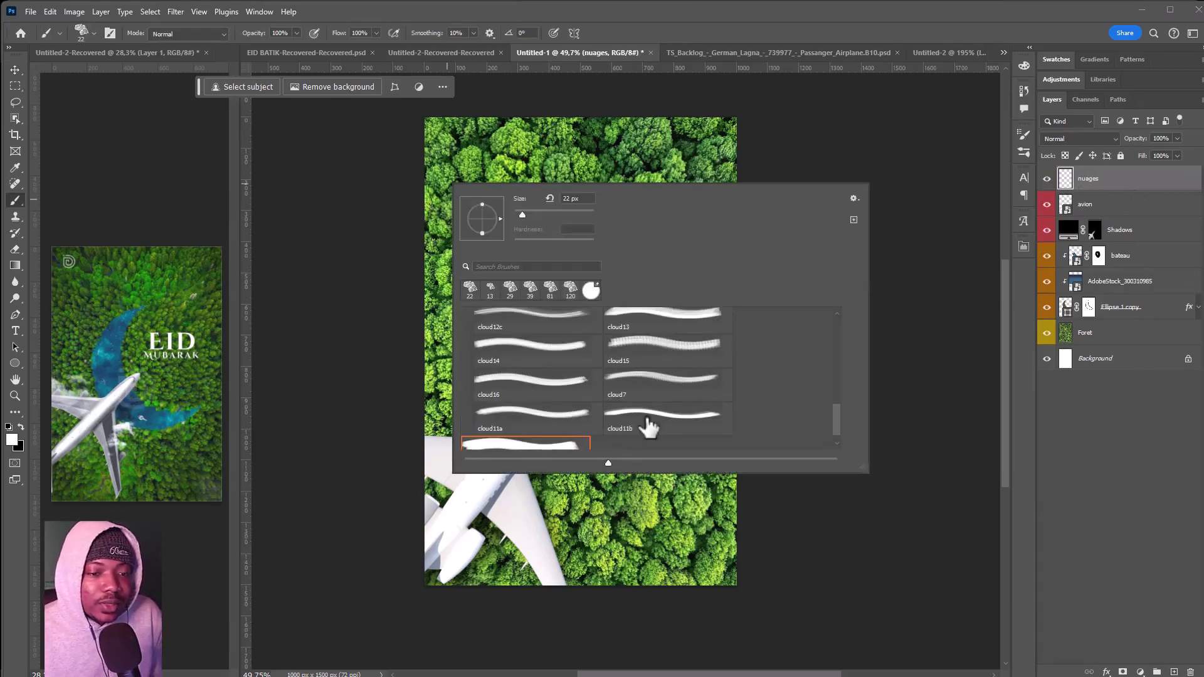
left_click(646, 420)
left_click(558, 410)
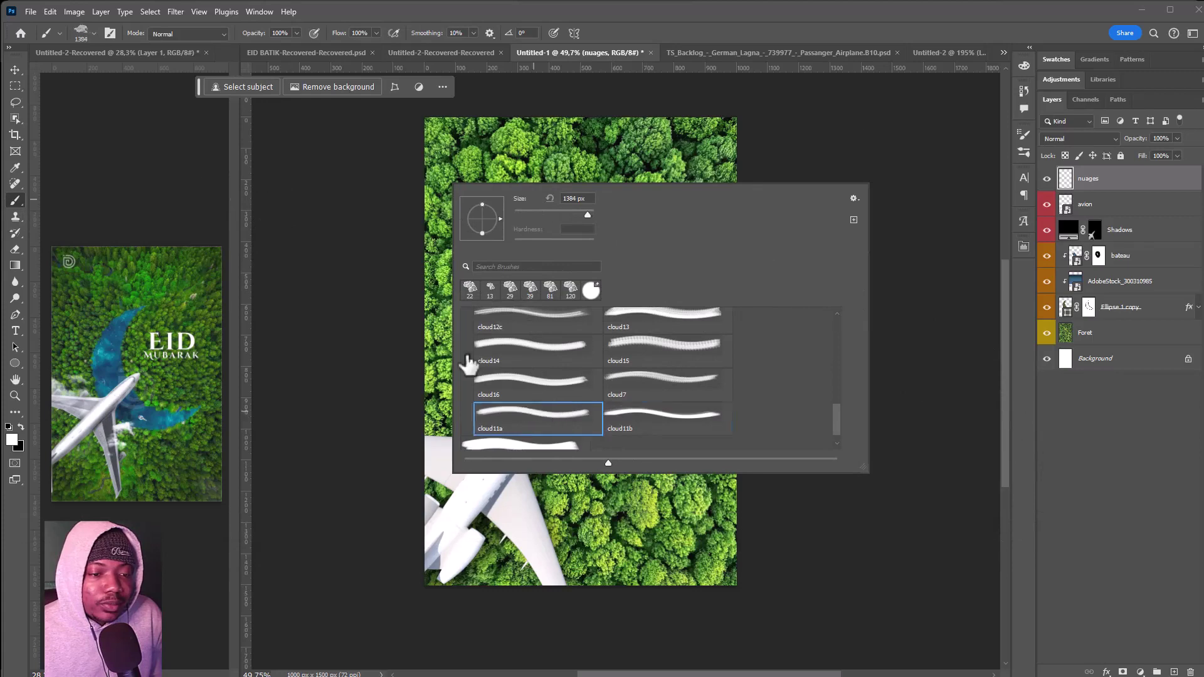
left_click(396, 315)
left_click_drag(542, 332, 543, 492)
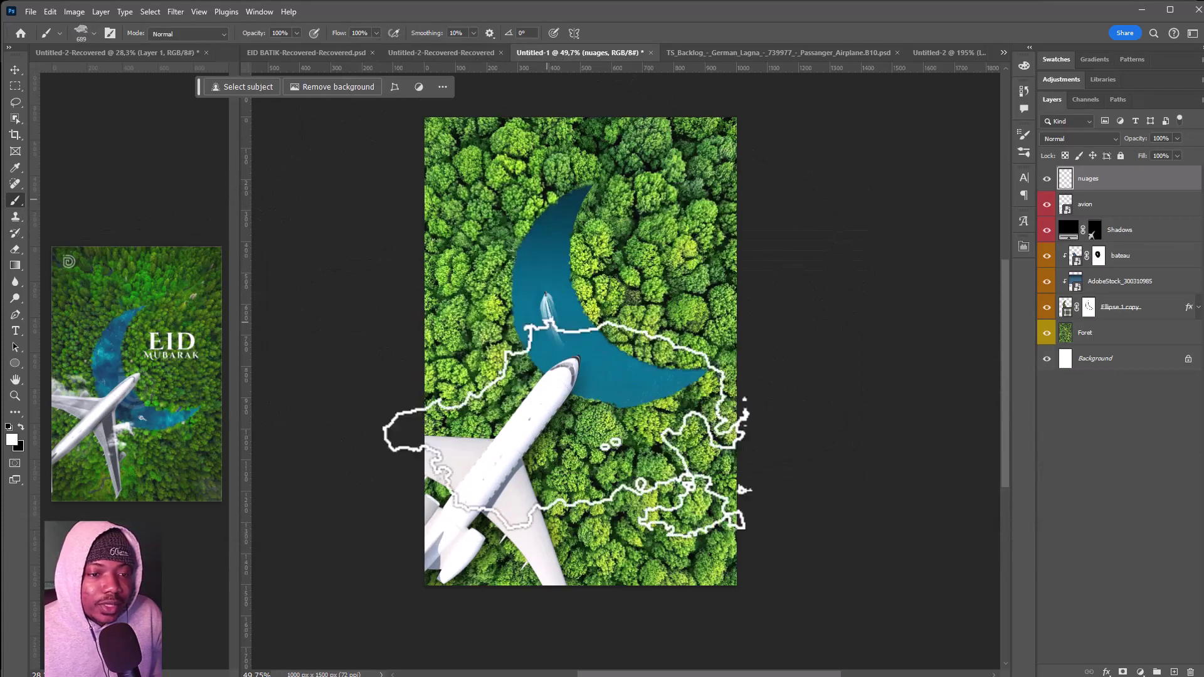
left_click(555, 497)
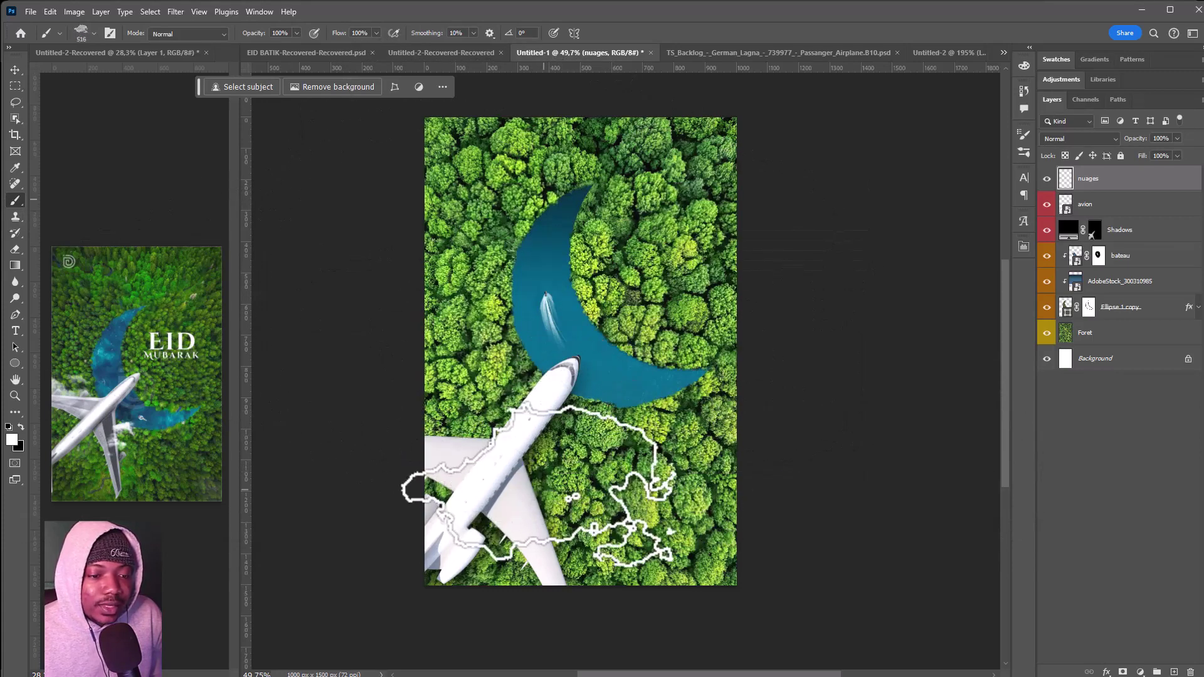
key("ctrl+z")
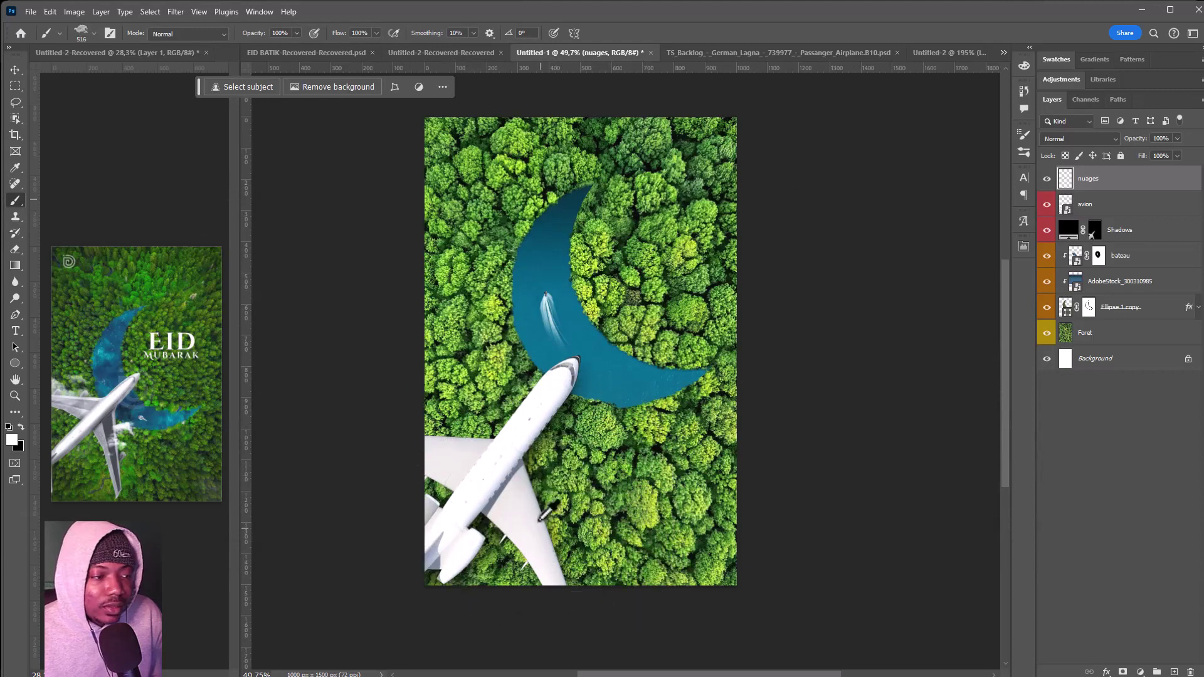
left_click(426, 424)
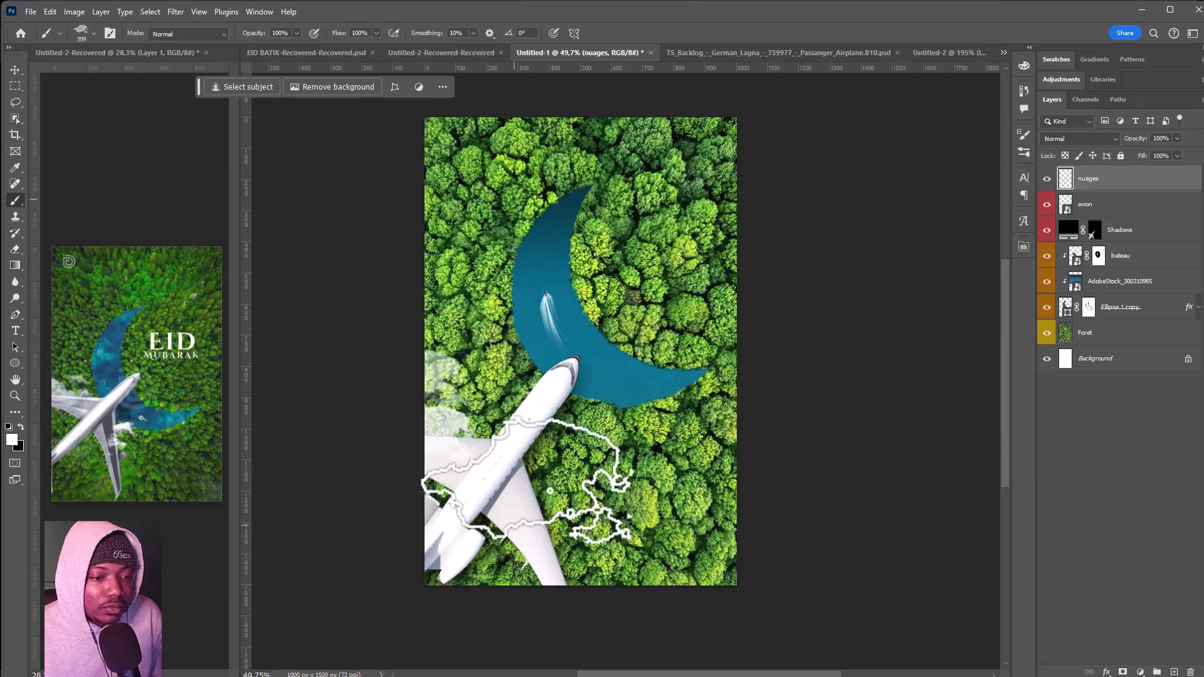
right_click(489, 399, "alt")
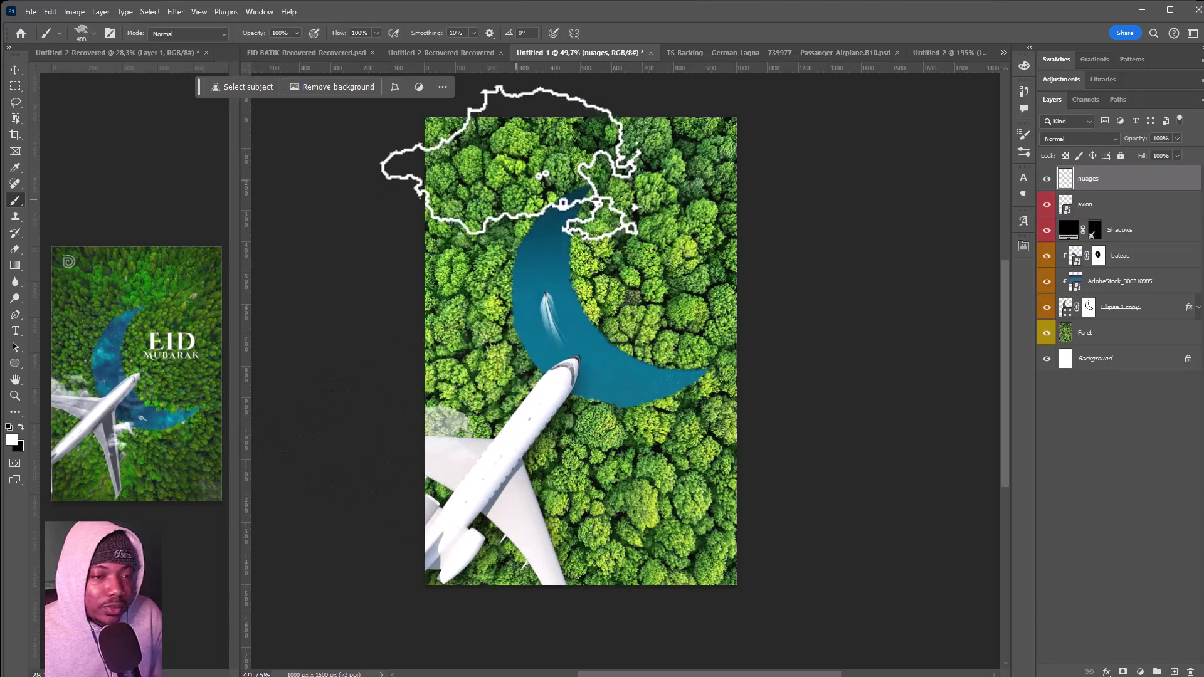
left_click_drag(678, 128, 729, 130)
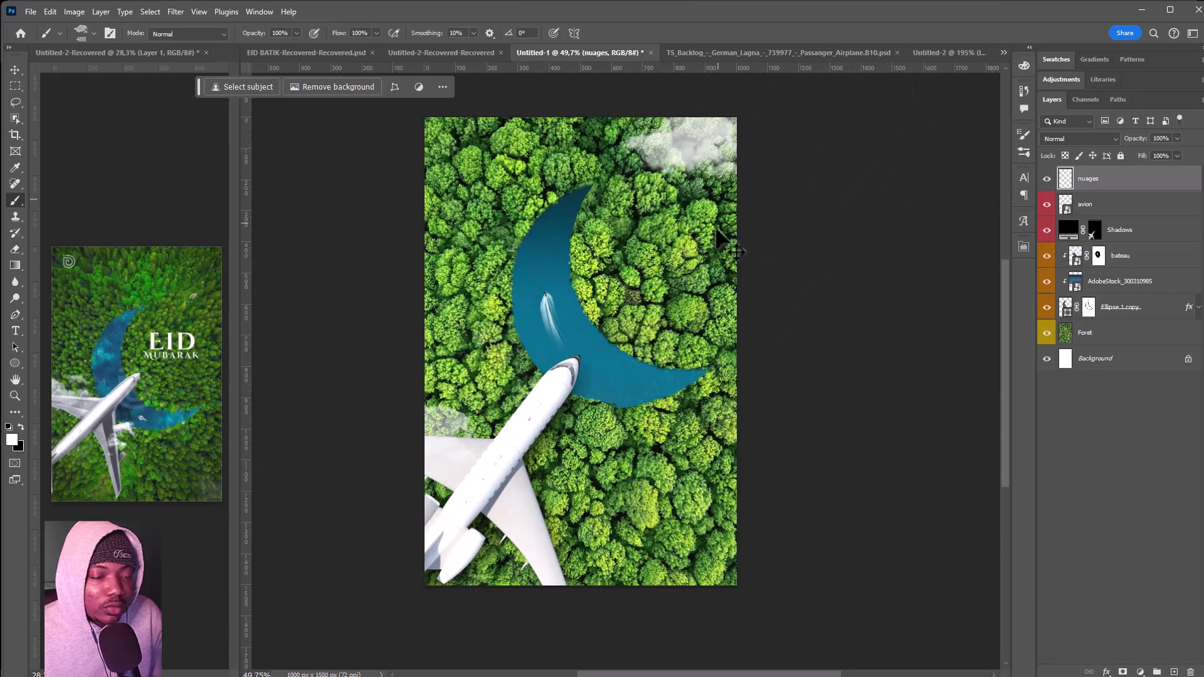
Step: Change the cloud brush preset to cloud7, then to cloud16
right_click(387, 391)
right_click(552, 408)
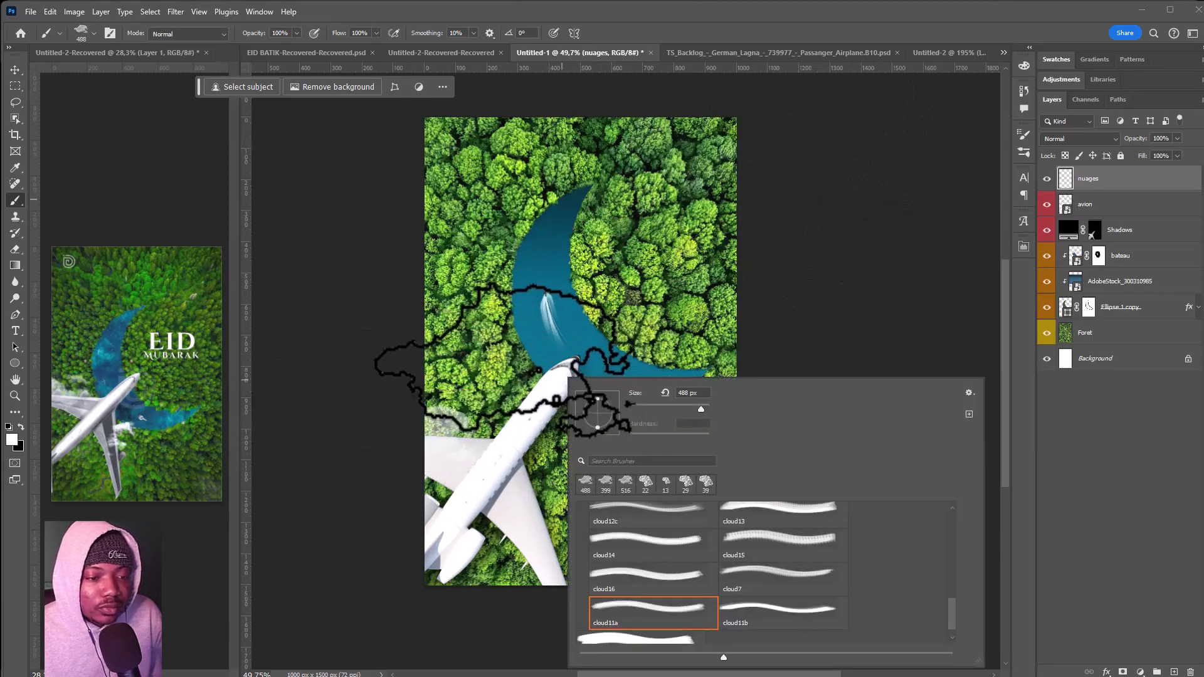
key("Escape")
right_click(495, 389)
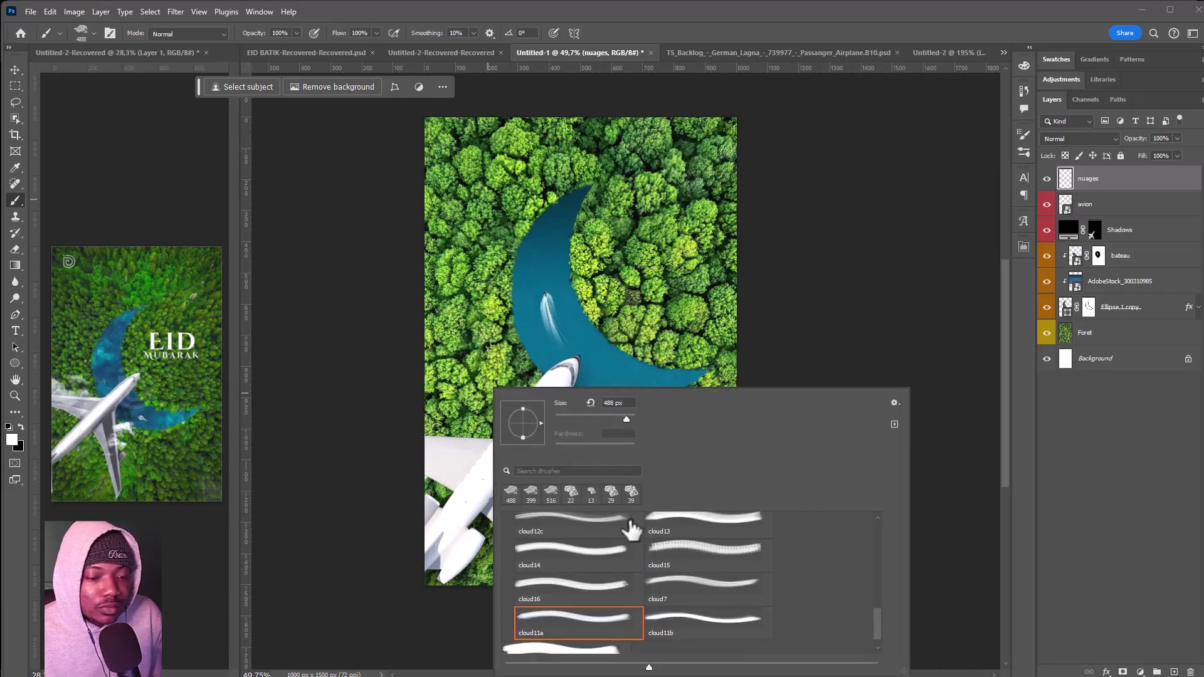
left_click(650, 590)
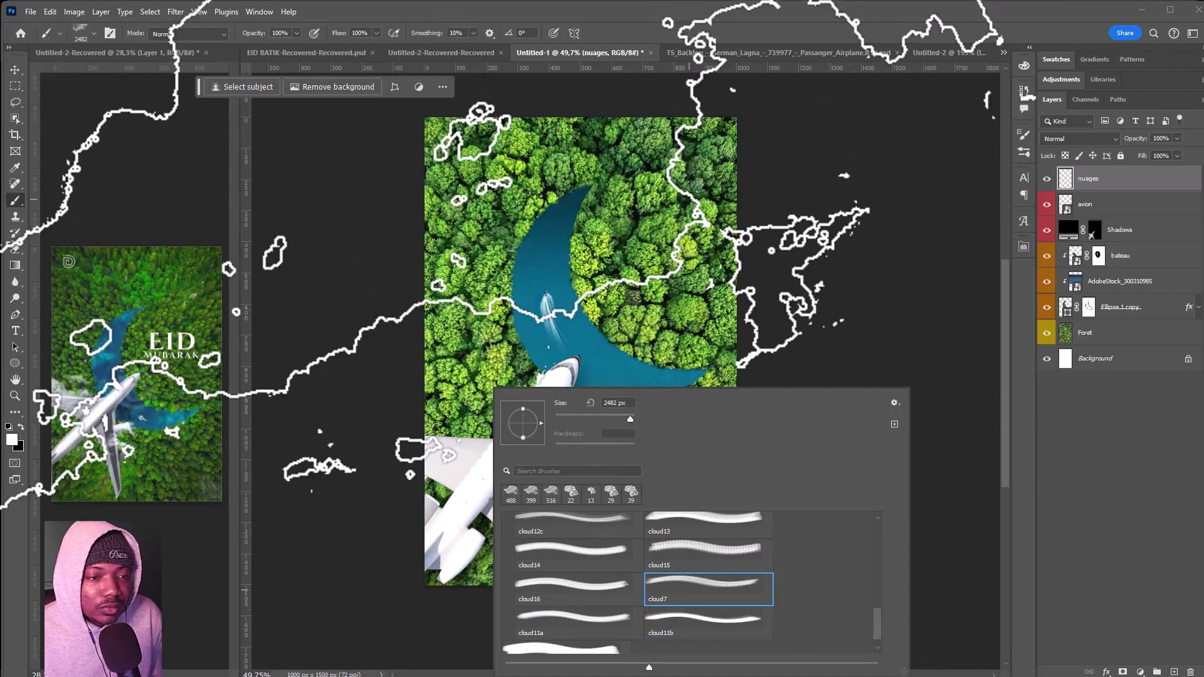
key("Escape")
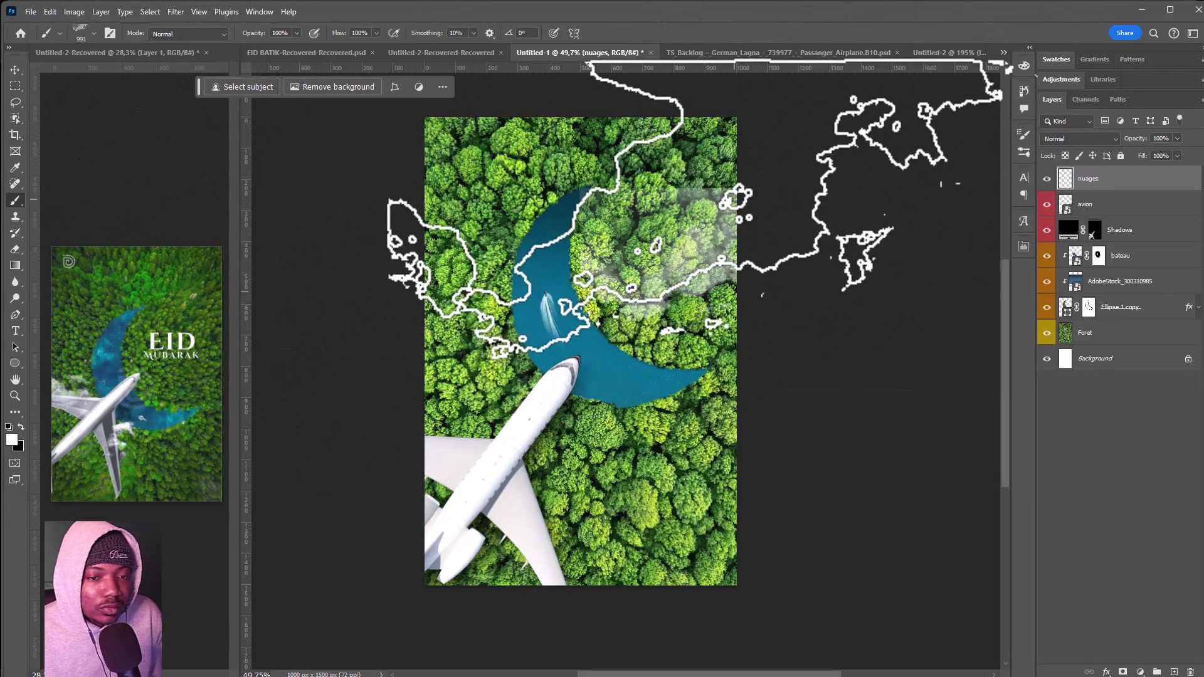
right_click(568, 353)
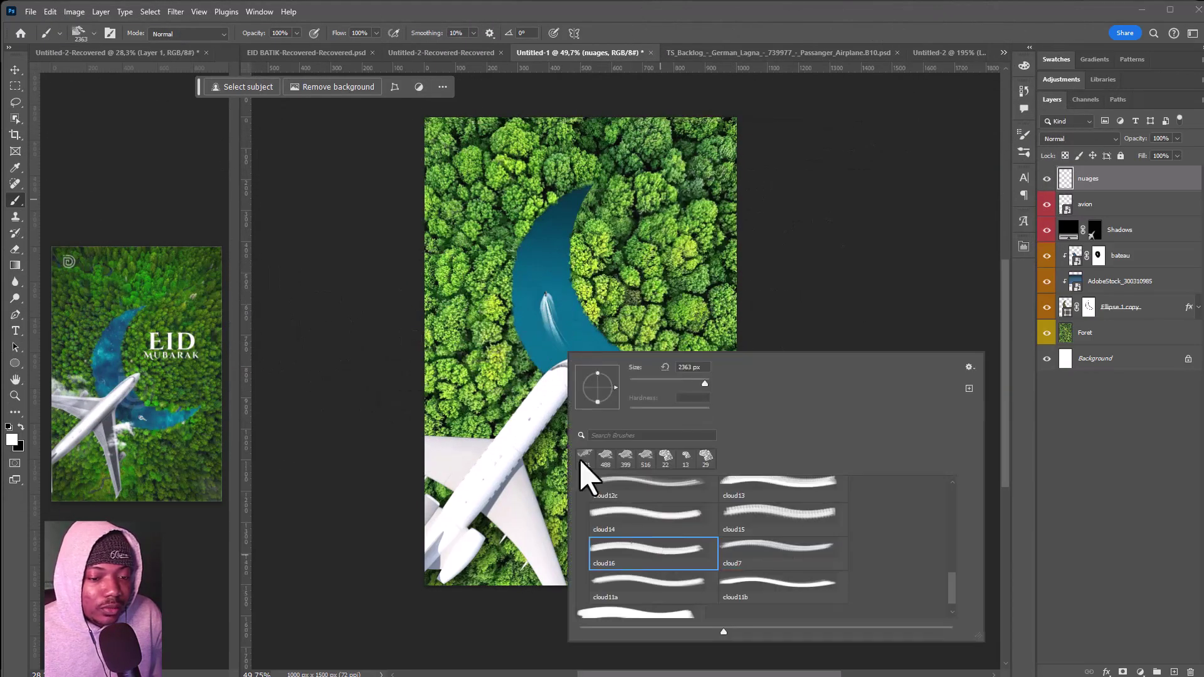
left_click(586, 471)
key("Escape")
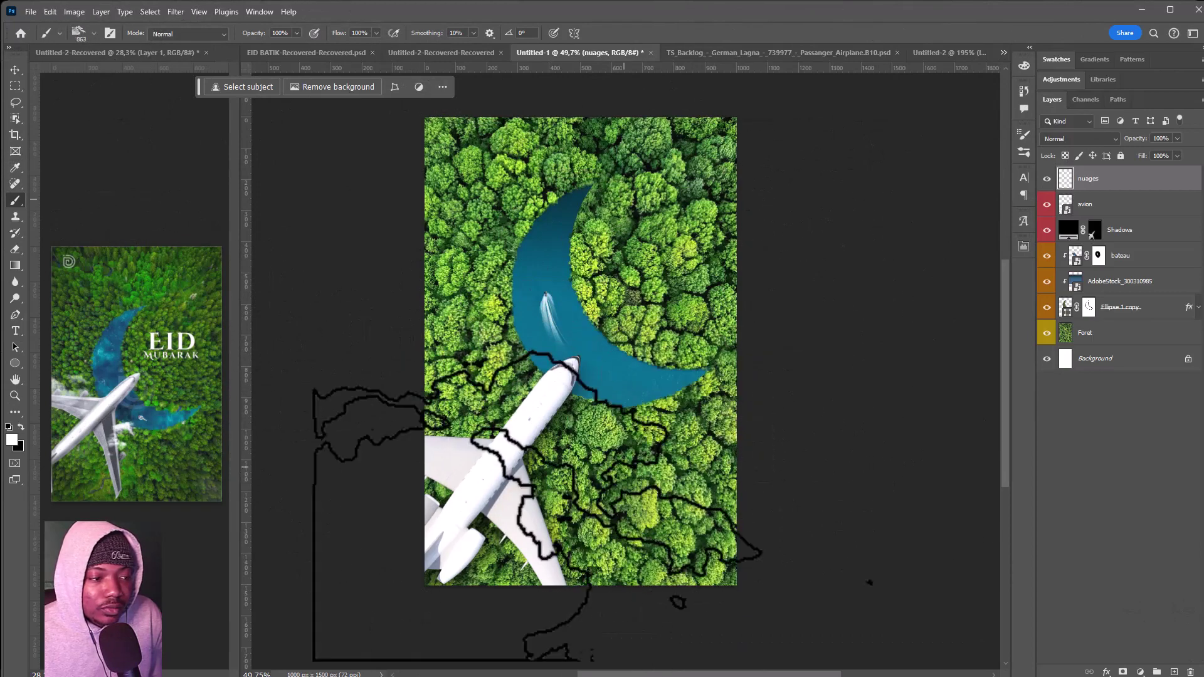
Step: Stamp cloud16 clouds at about 540 px under the wing, at the left edge and top-right corner
left_click_drag(589, 482, 569, 475)
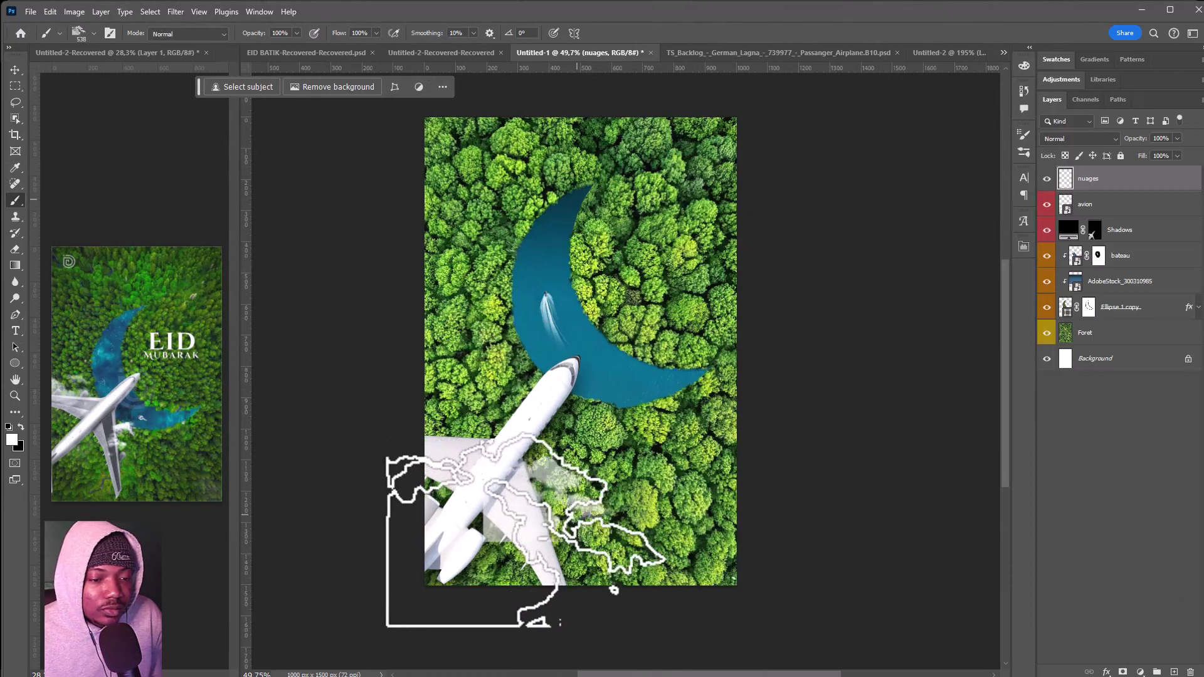
left_click(590, 561)
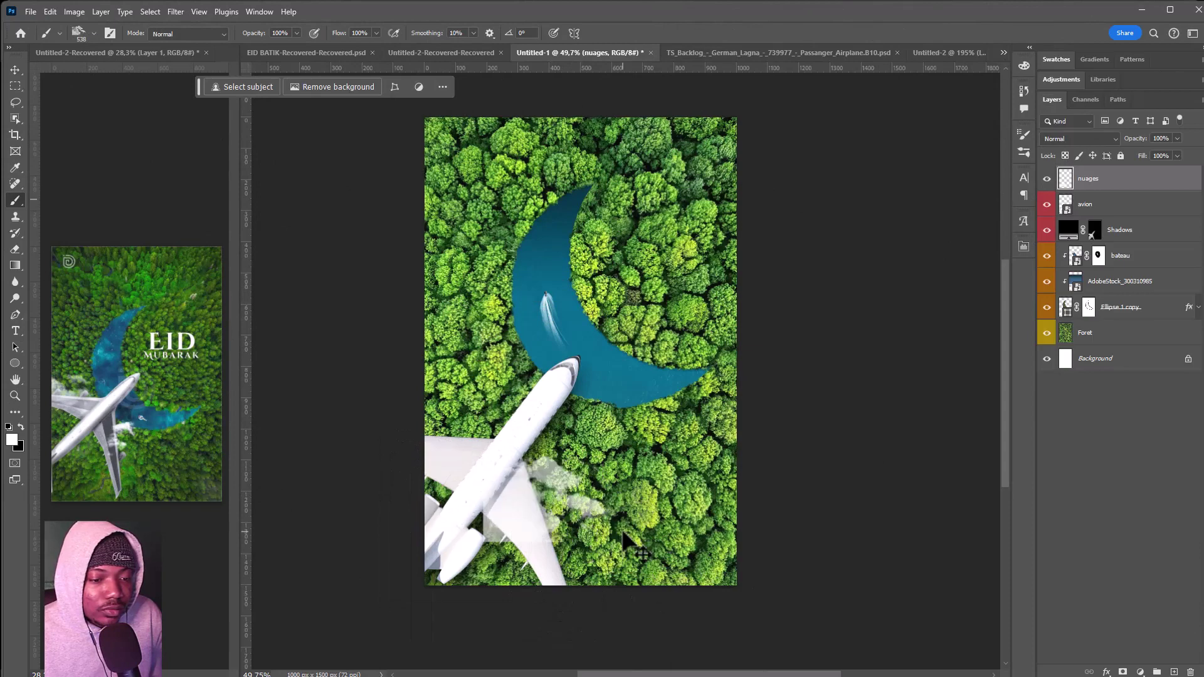
key("ctrl+z")
key("bracketleft")
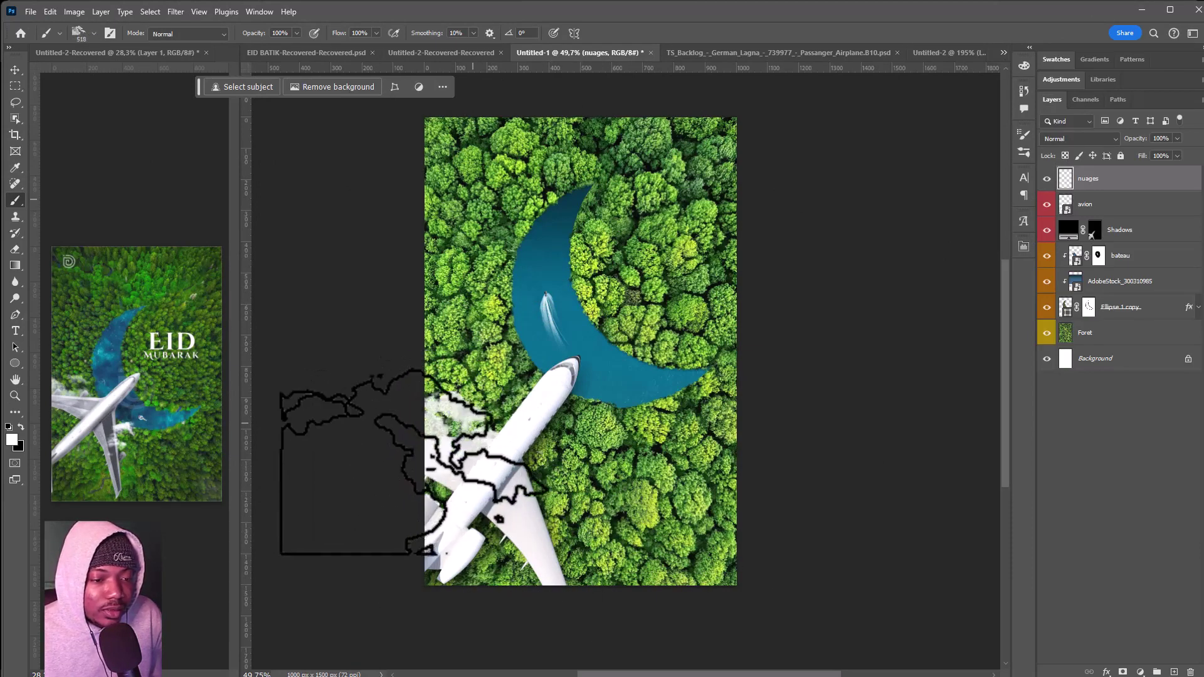
left_click(399, 492)
key("bracketleft")
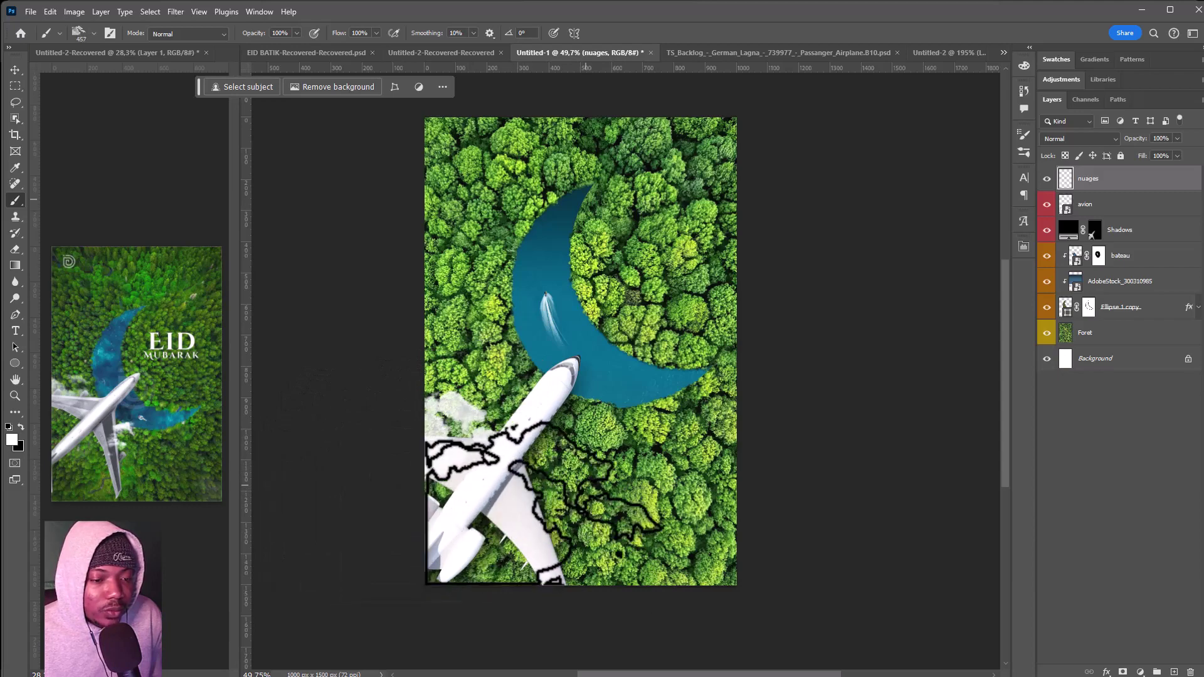
left_click(539, 492)
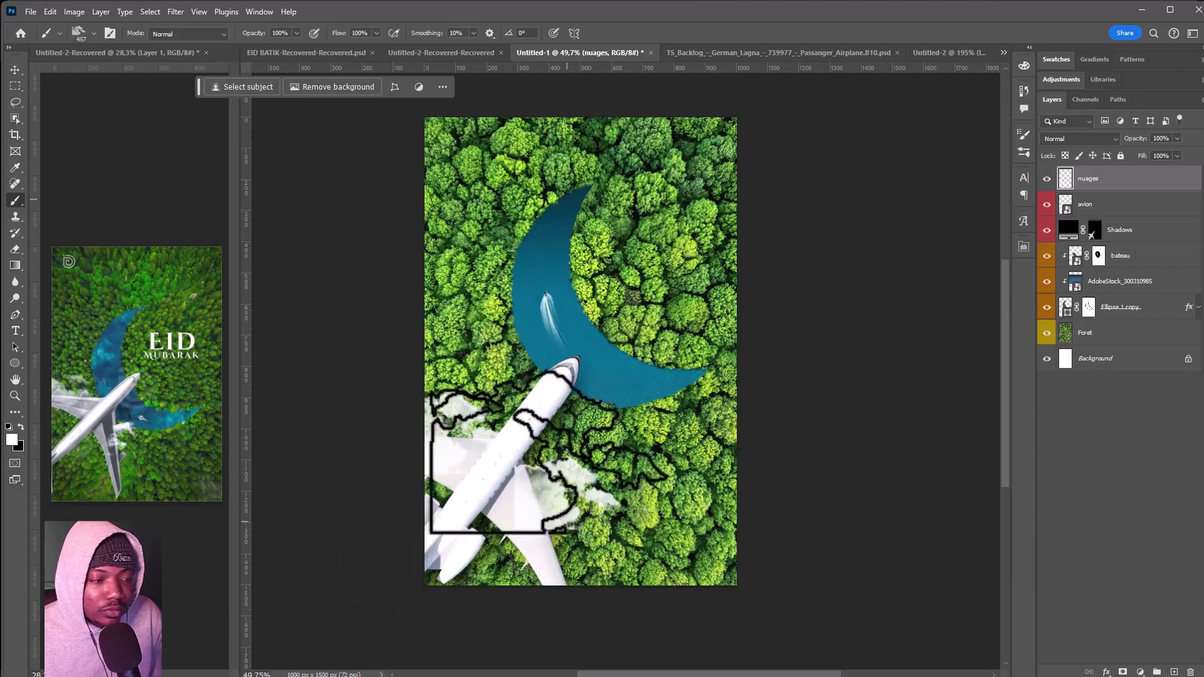
left_click(678, 195)
Step: Stamp a 240 px cloud at the poster's bottom-right corner
key("e")
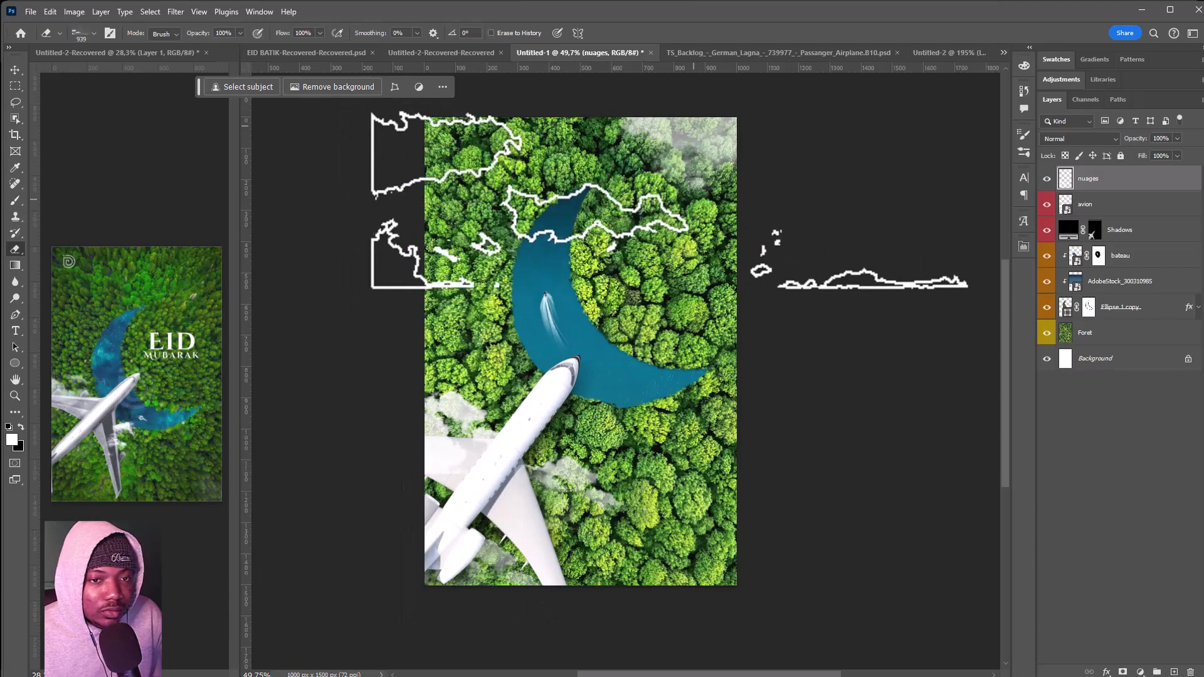
key("b")
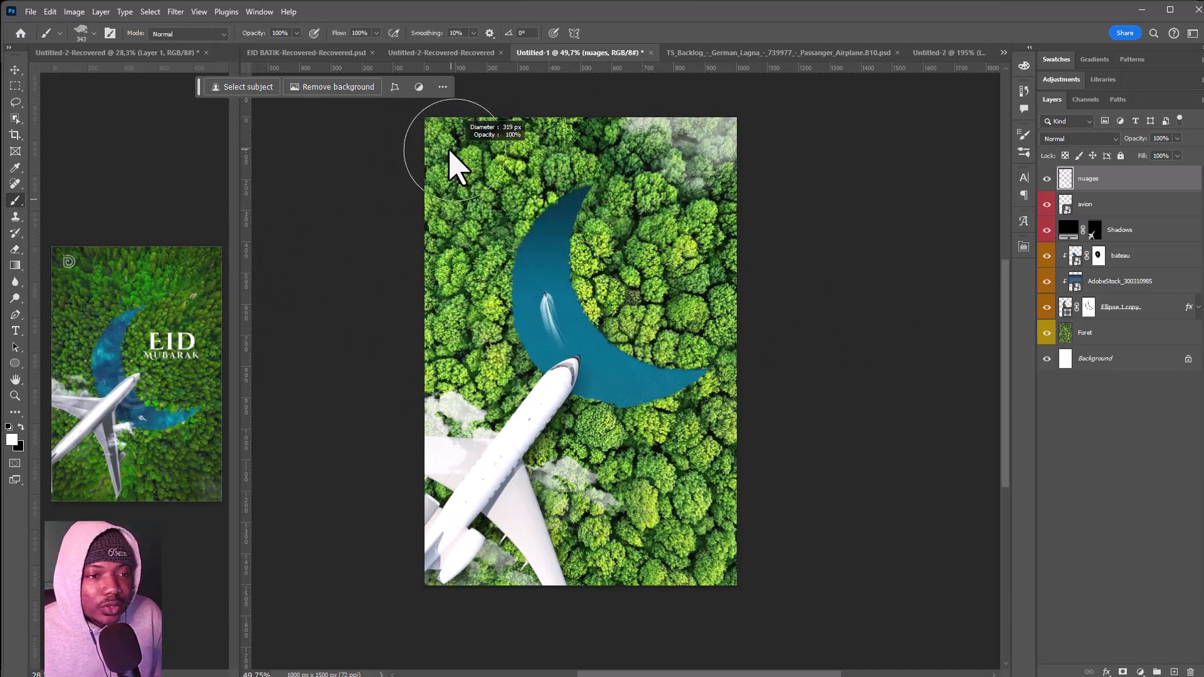
mouse_move(604, 483)
left_mouse_down()
mouse_move(636, 544)
mouse_move(712, 562)
left_mouse_up()
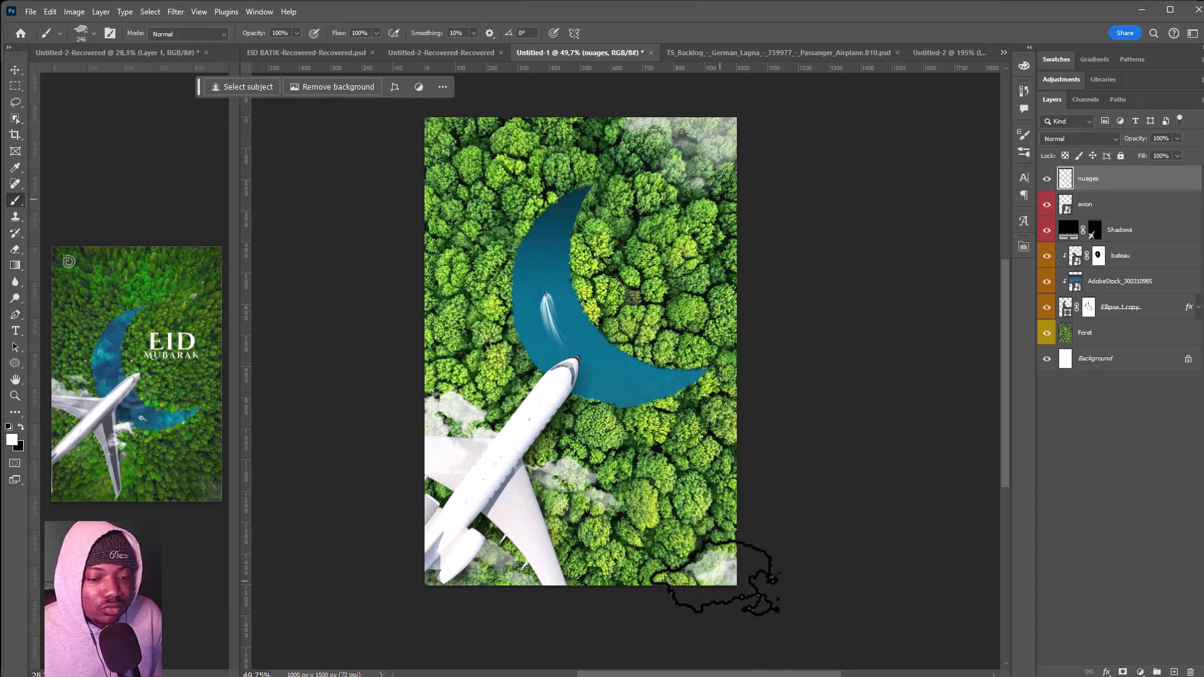
left_click(712, 562)
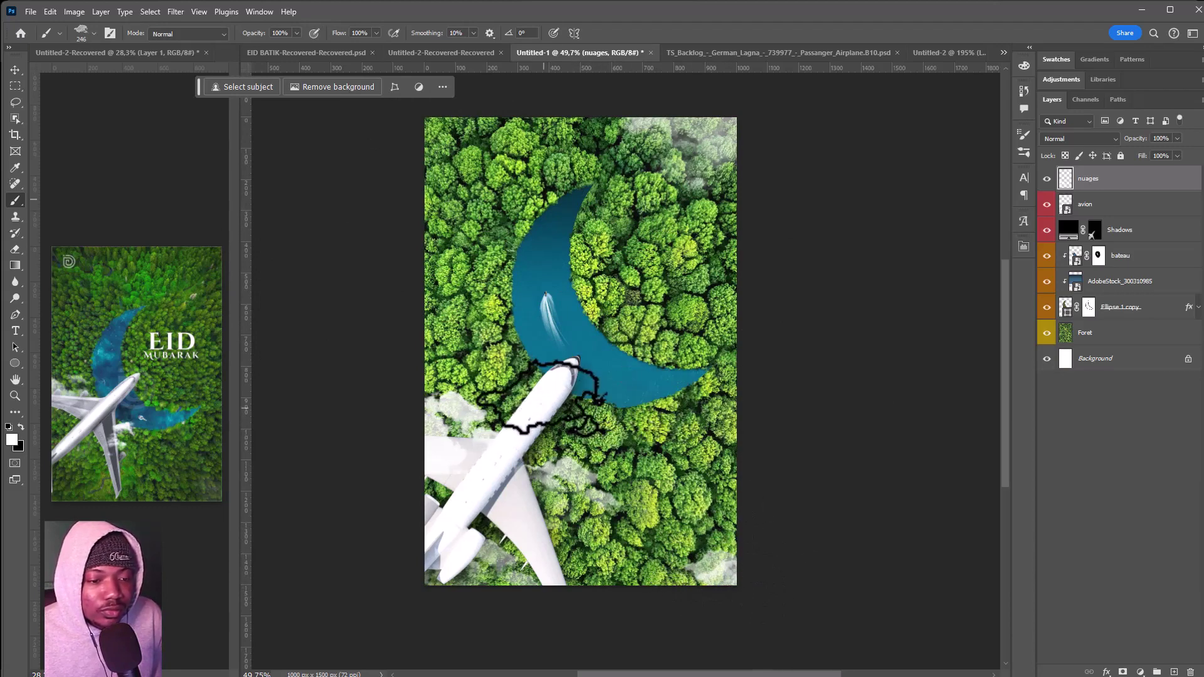
key("v")
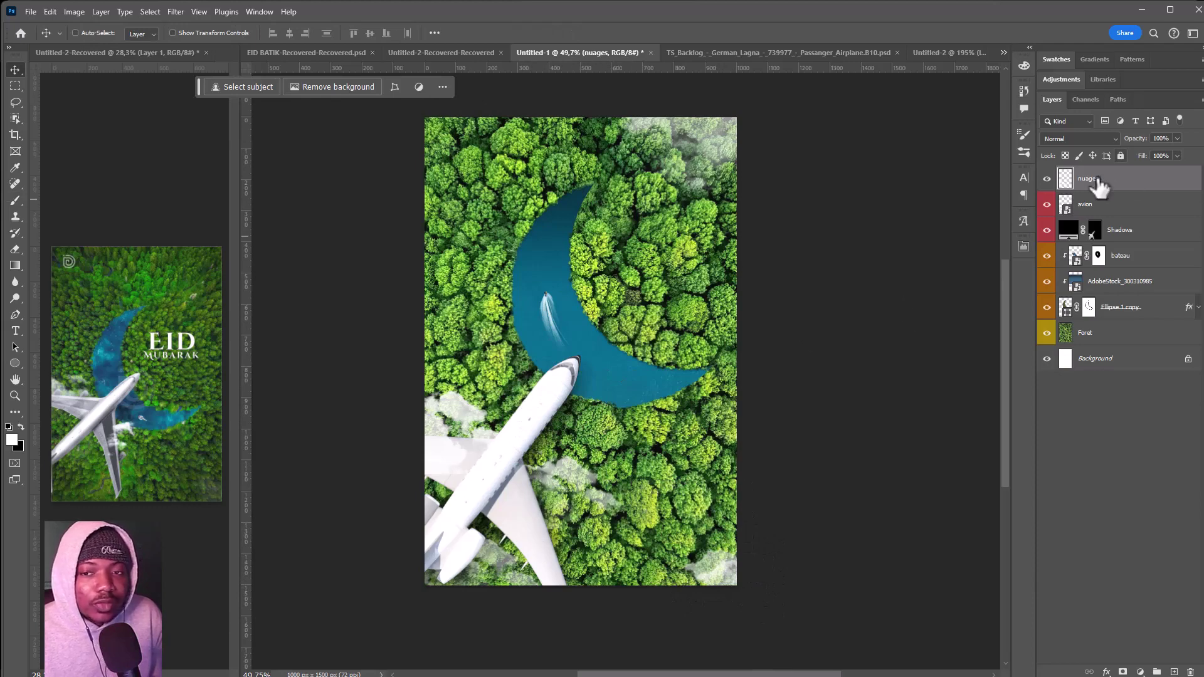
Step: Convert the nuages layer to a smart object and apply a 53°, 19 px Motion Blur
right_click(1123, 183)
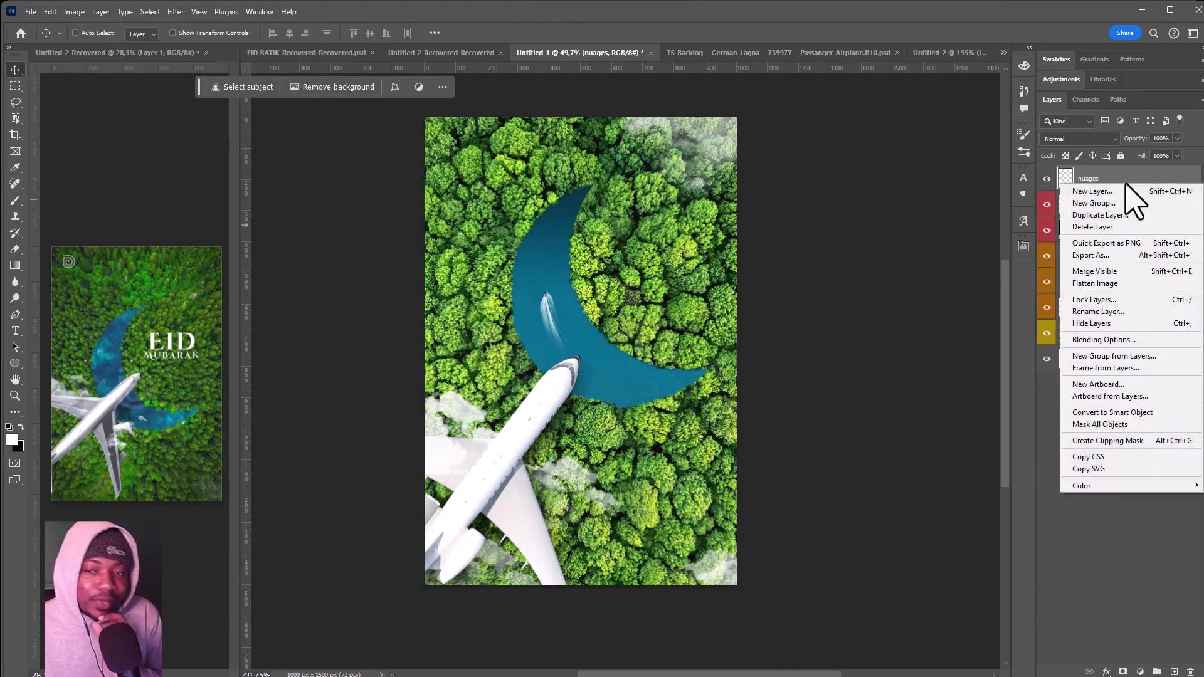
left_click(1079, 412)
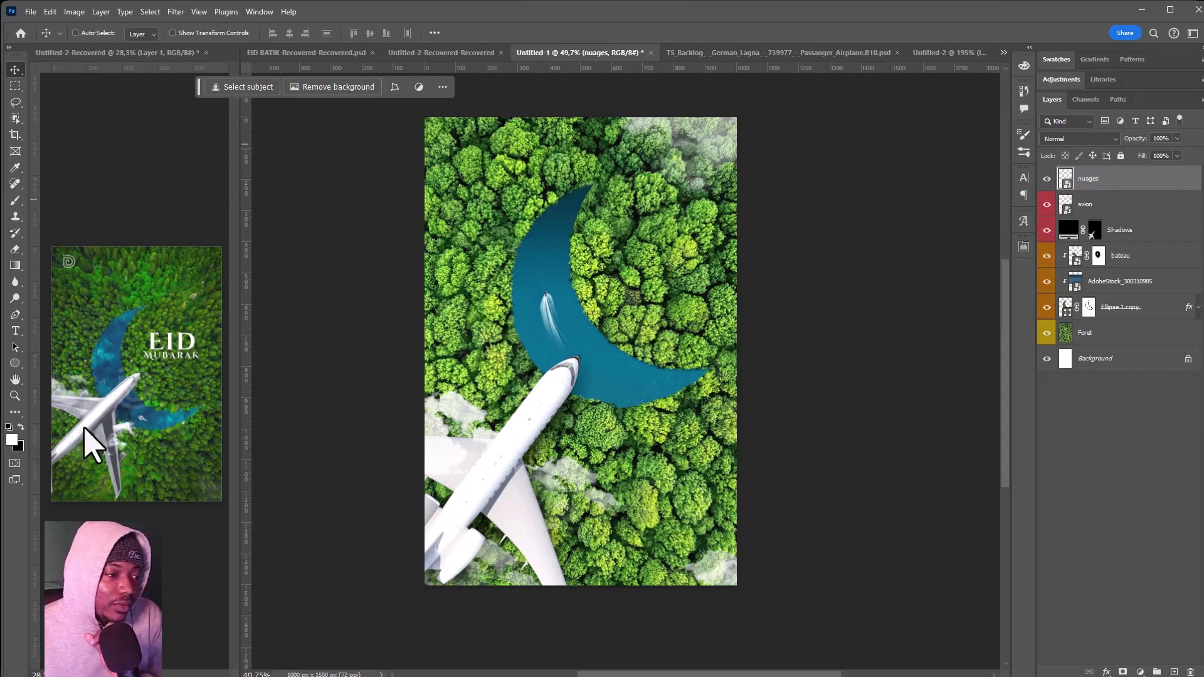
left_click(180, 12)
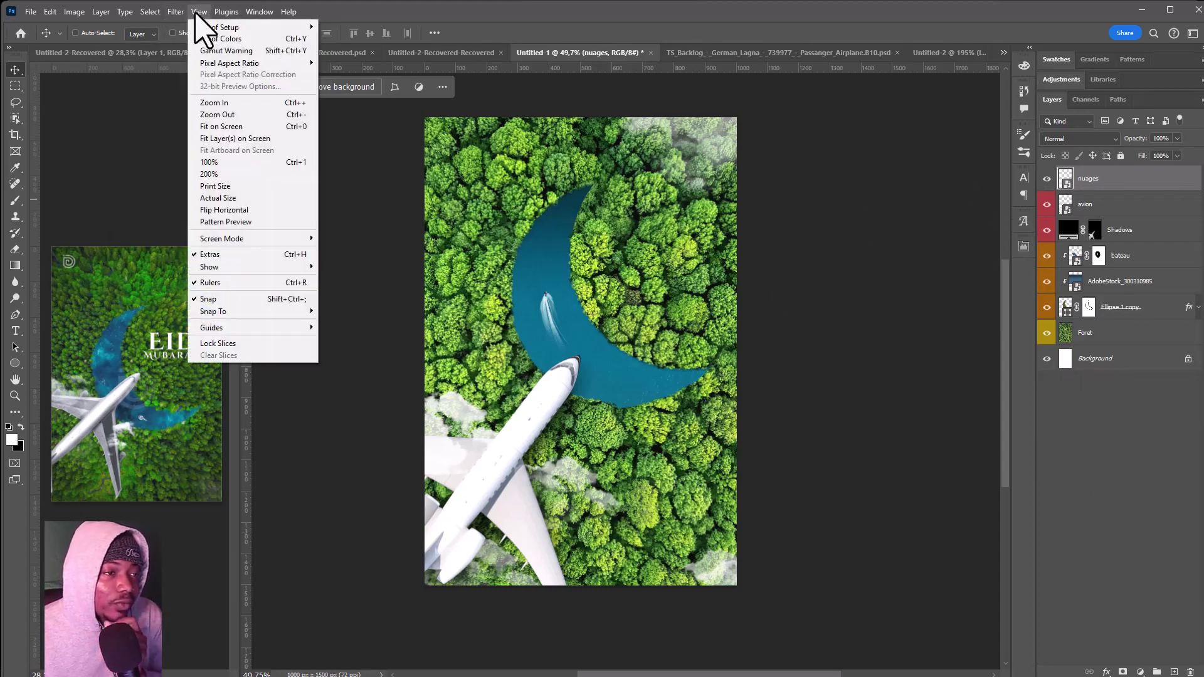
left_click(176, 12)
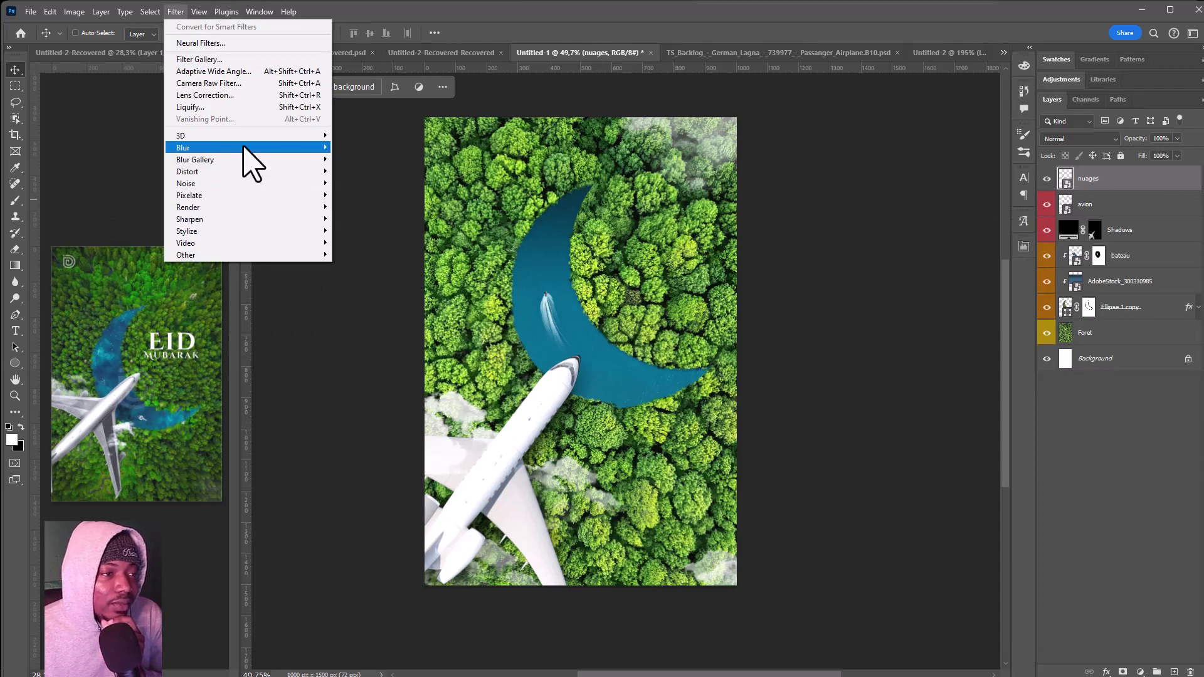
mouse_move(183, 148)
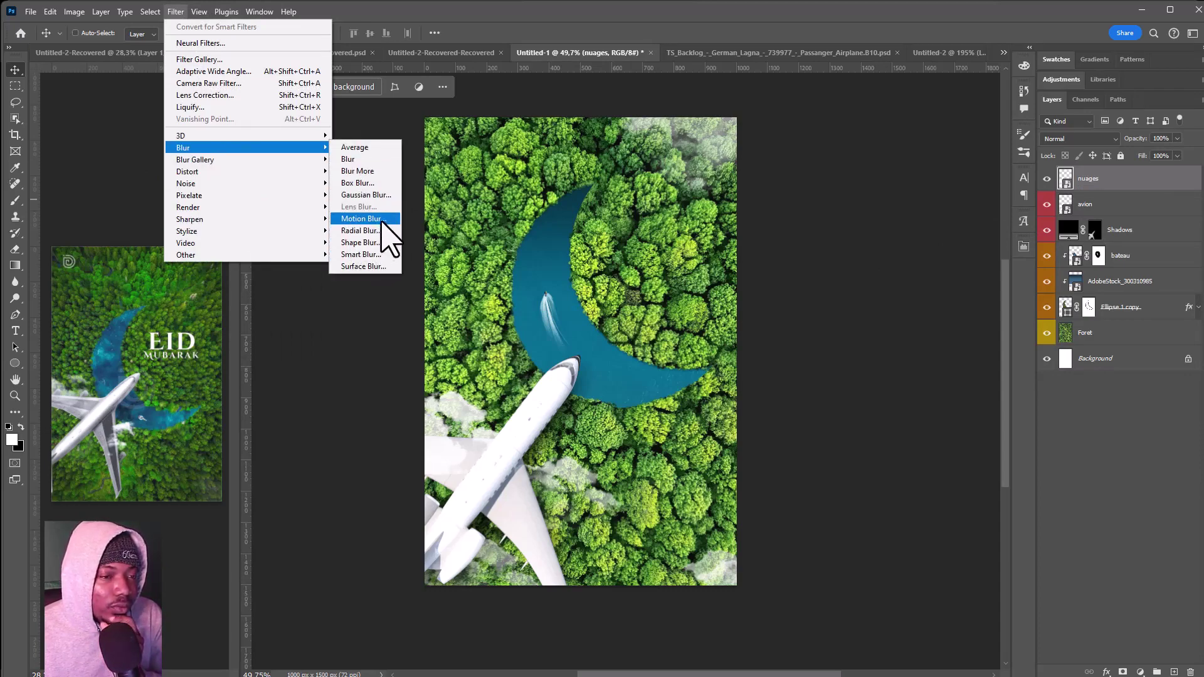
left_click(376, 221)
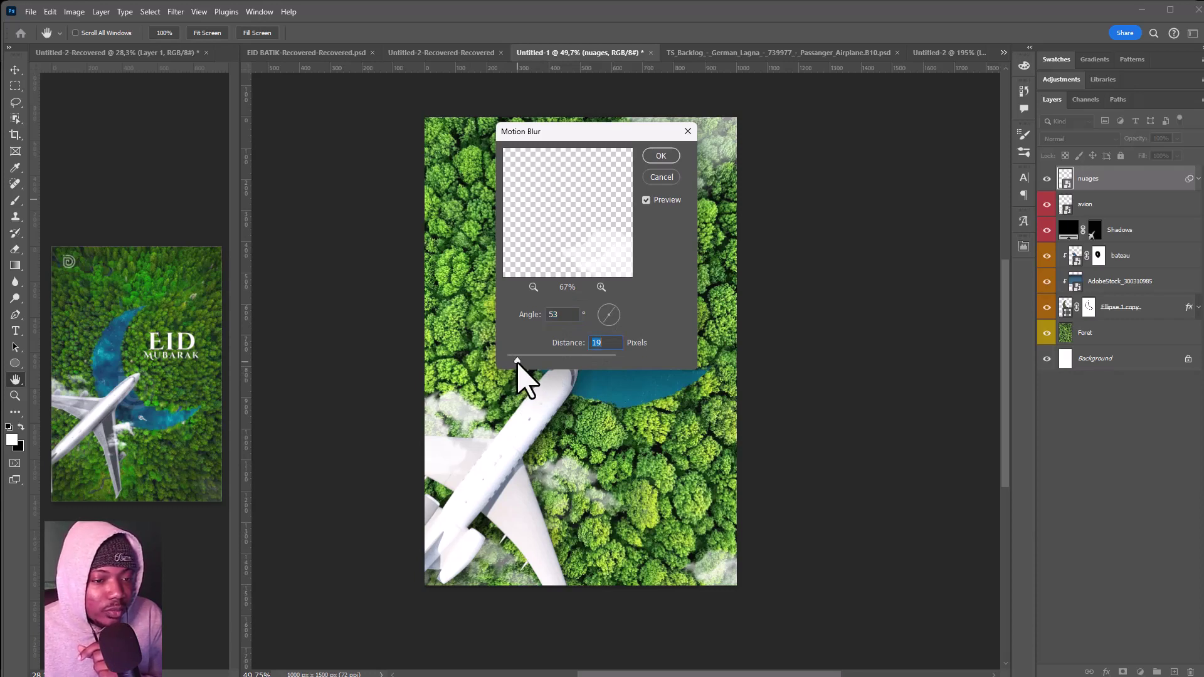
left_click(661, 156)
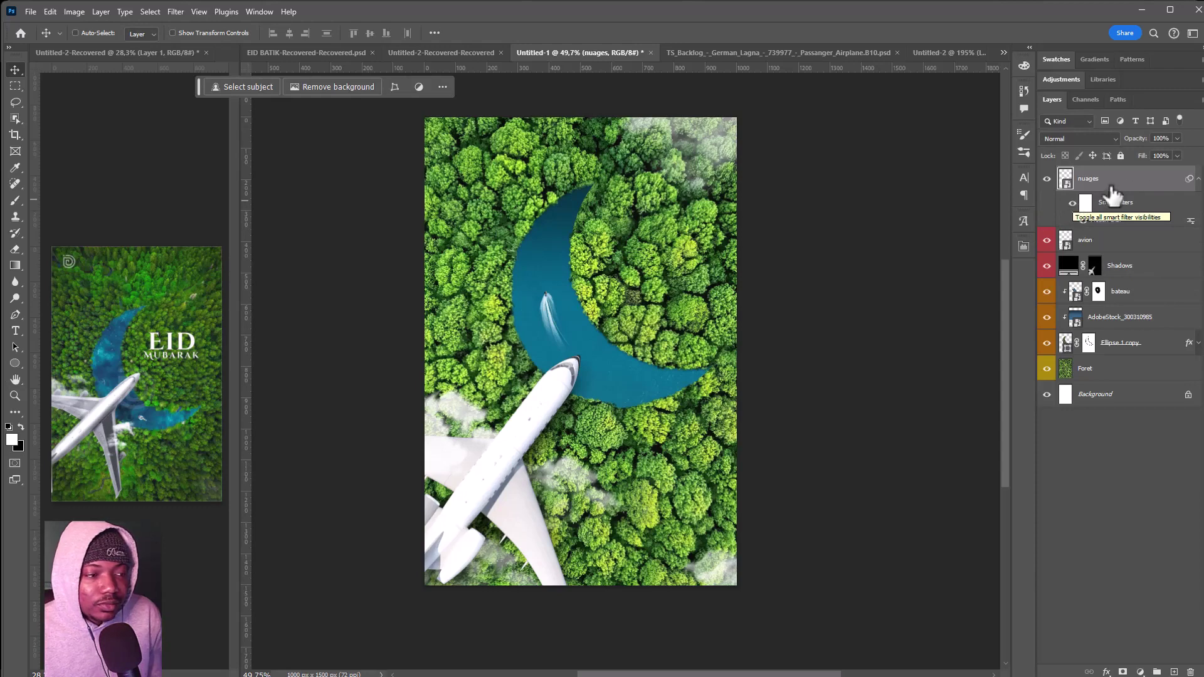
Step: Type the white EID title on the crescent and adjust its character formatting
left_click(1198, 179)
scroll(562, 376, "down", 2)
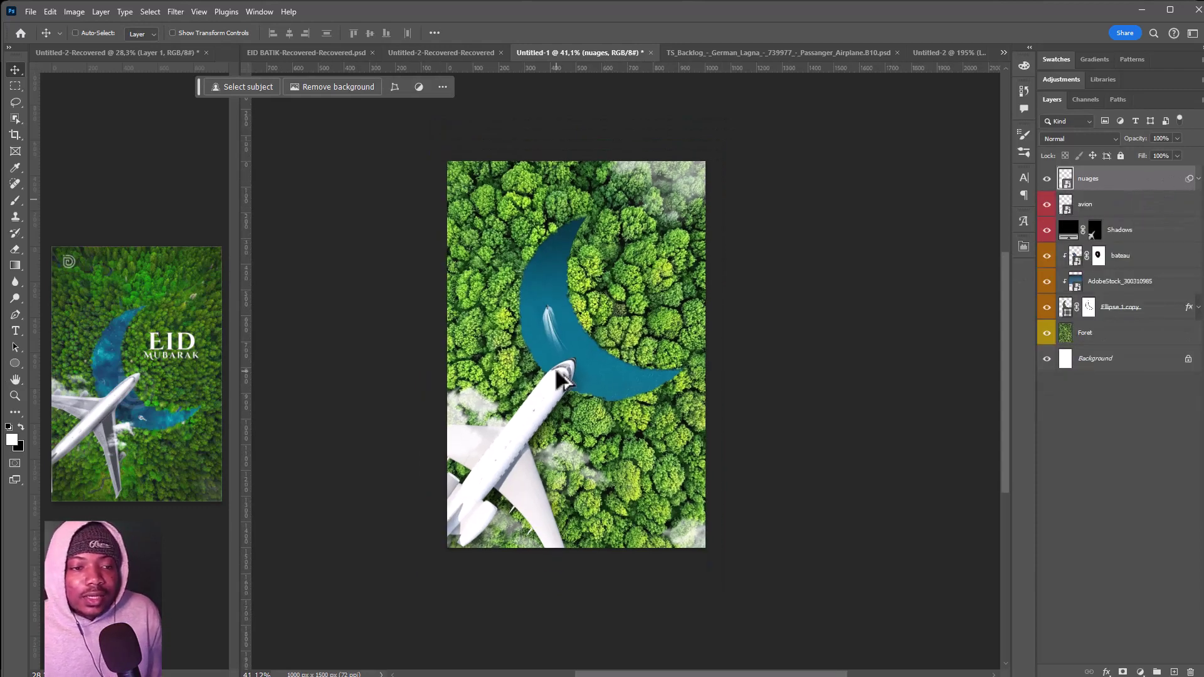
scroll(569, 329, "up", 2)
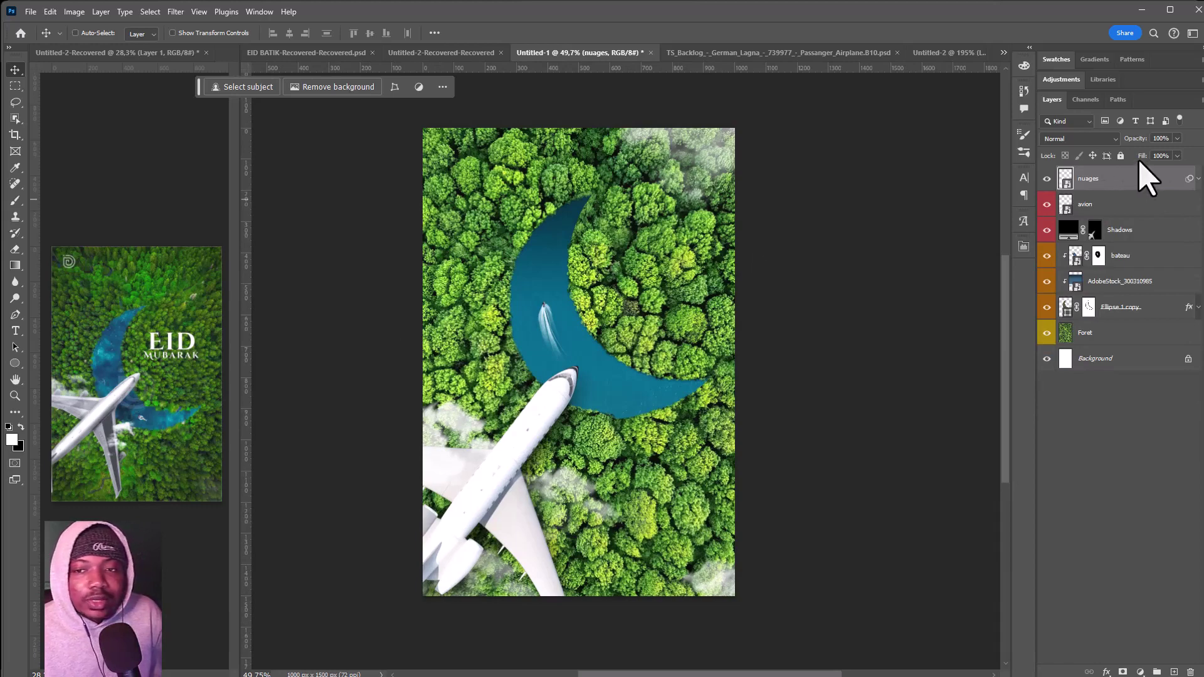
key("y")
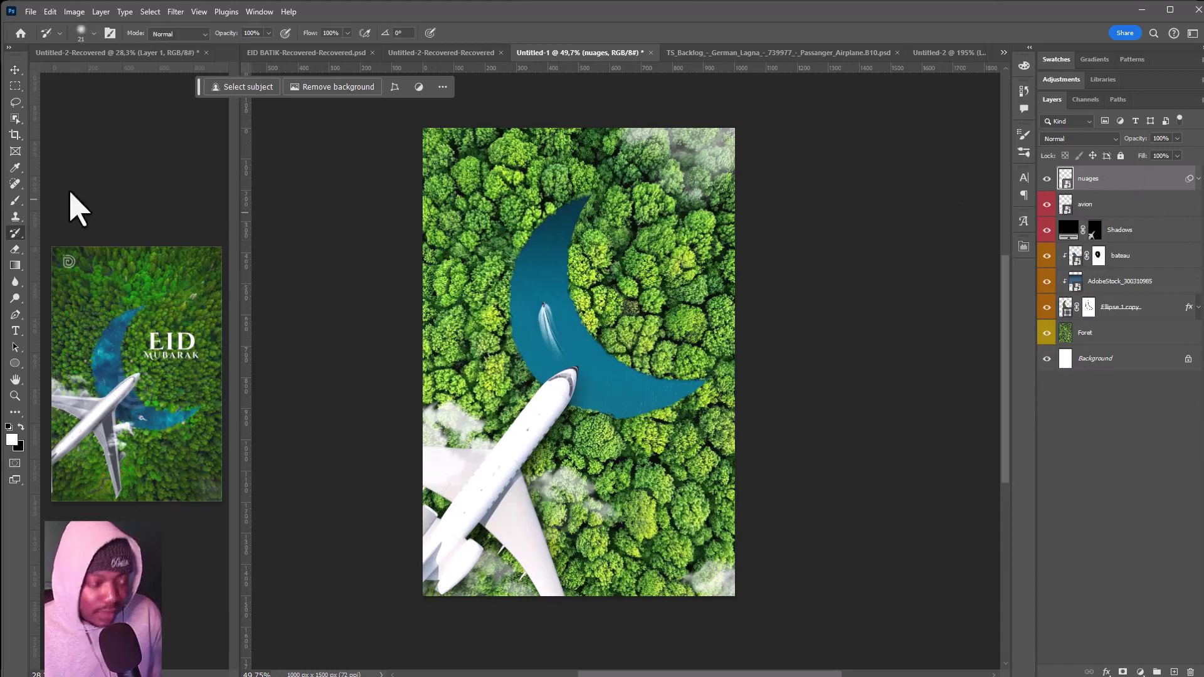
key("t")
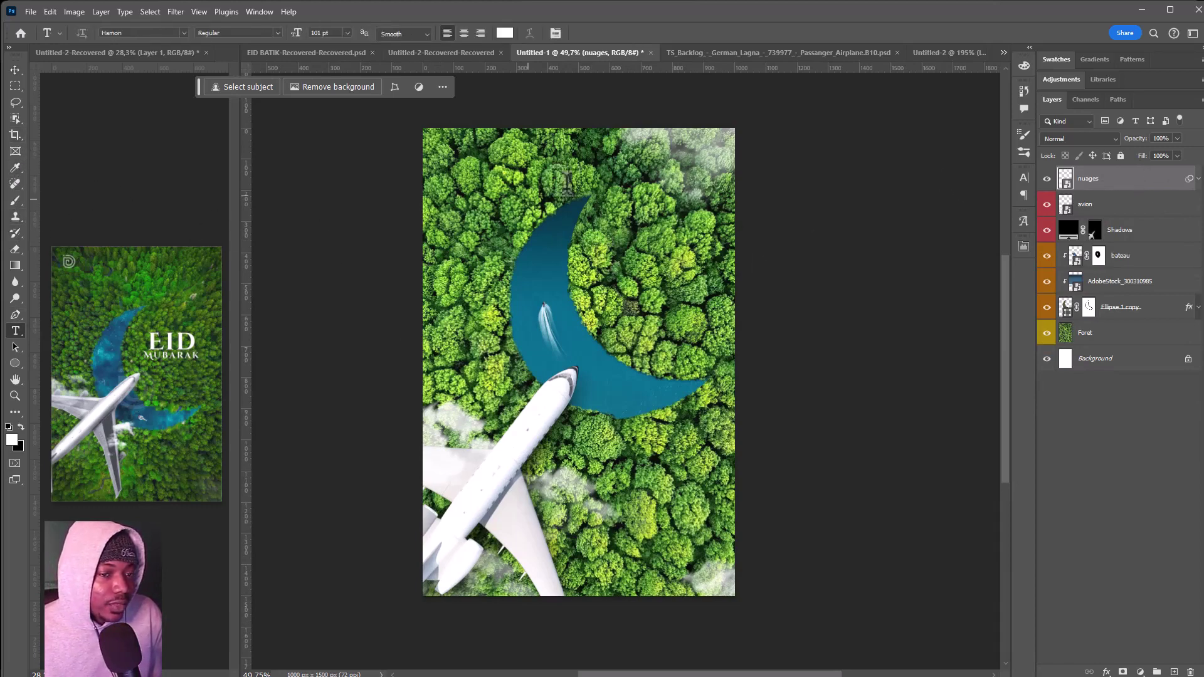
left_click(616, 251)
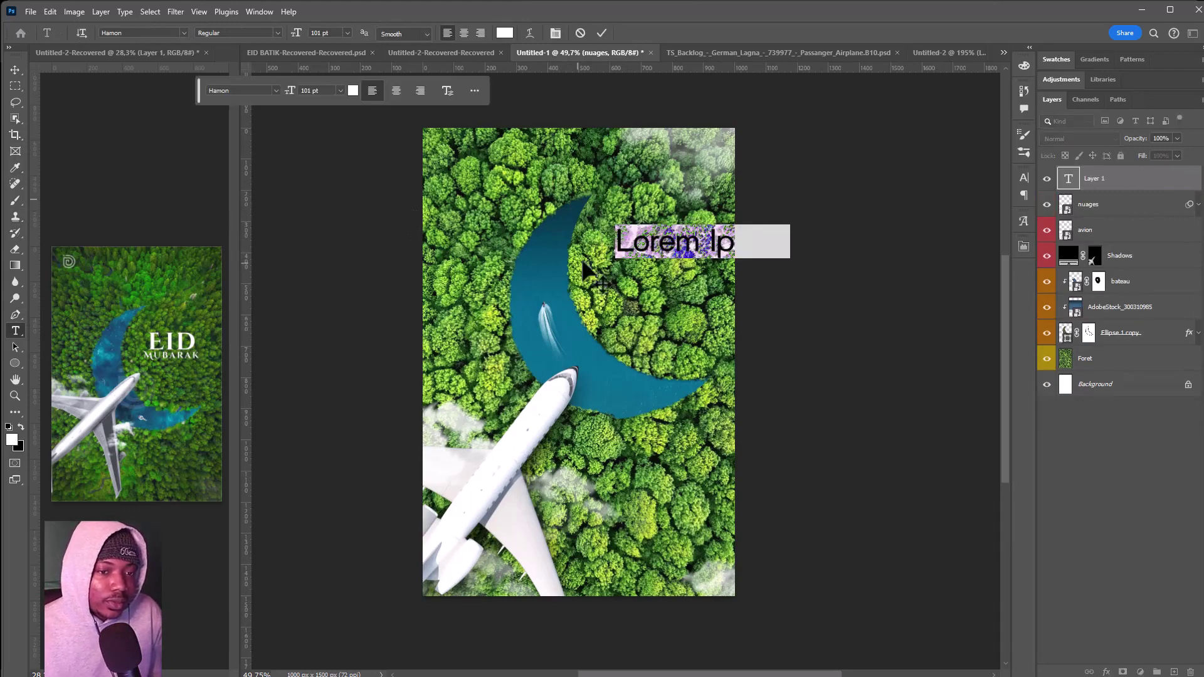
type("Eid")
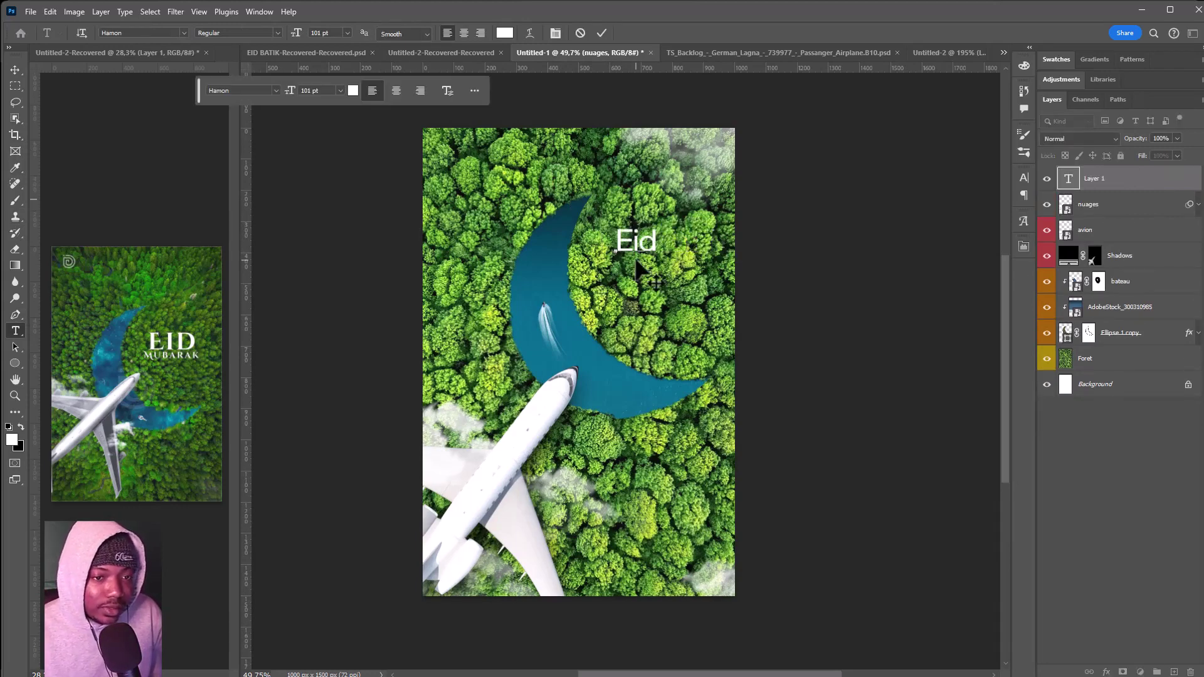
key("ctrl+a")
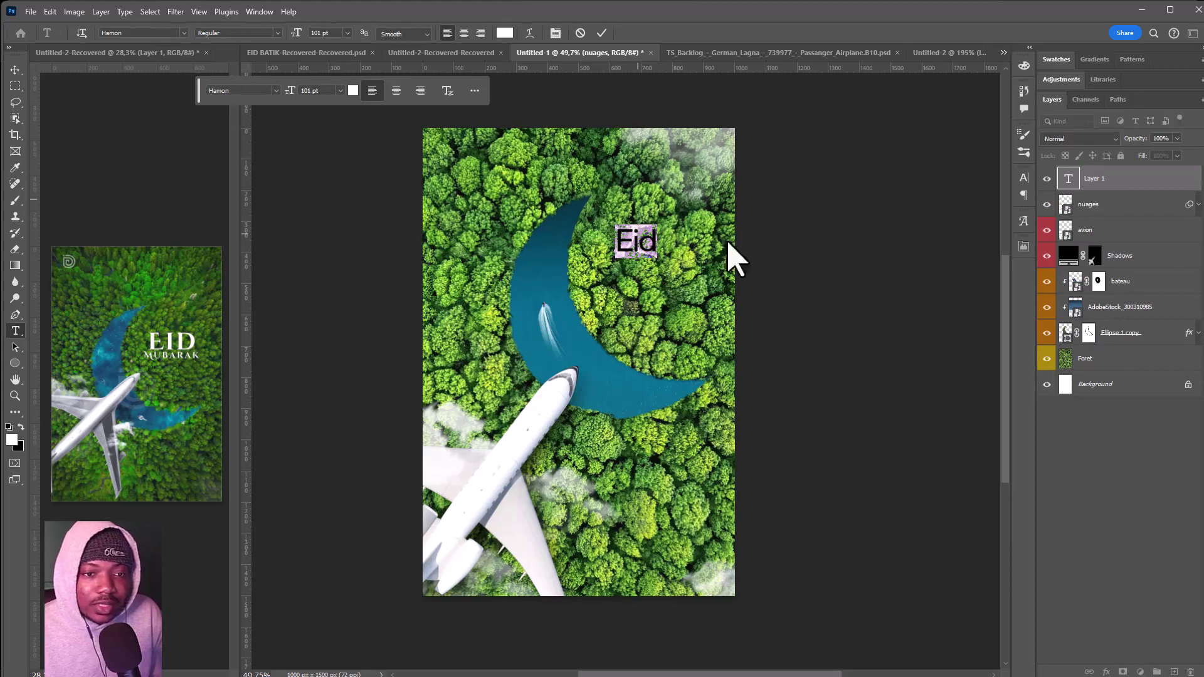
left_click(1024, 180)
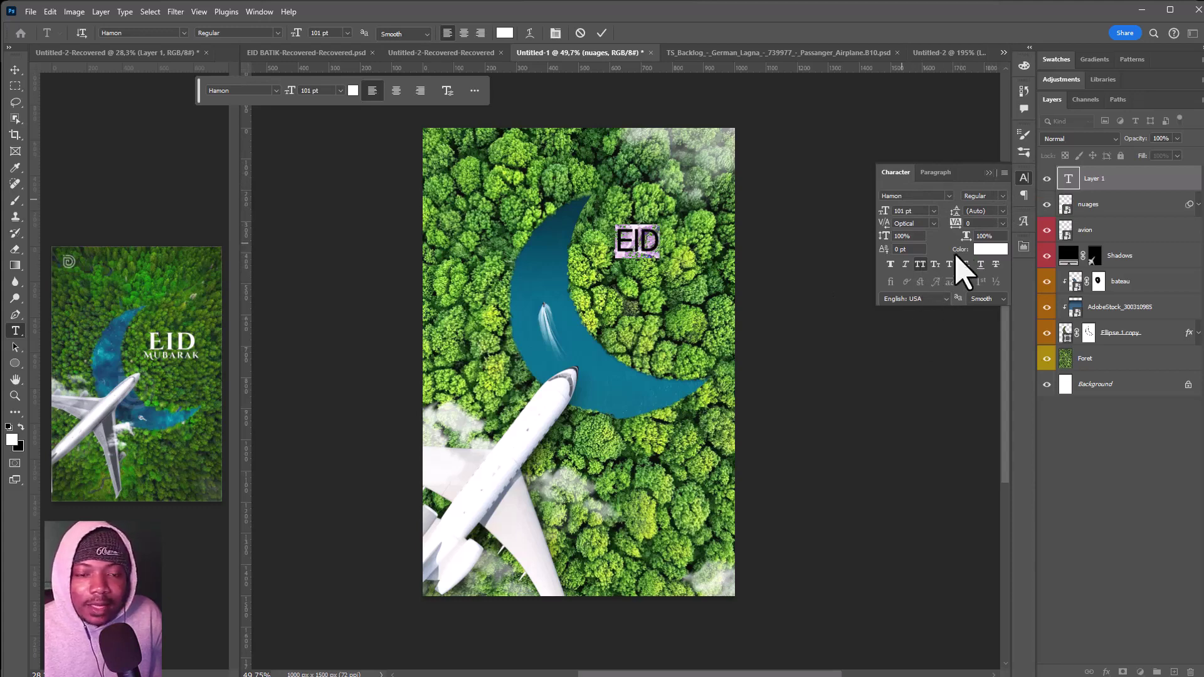
left_click(992, 173)
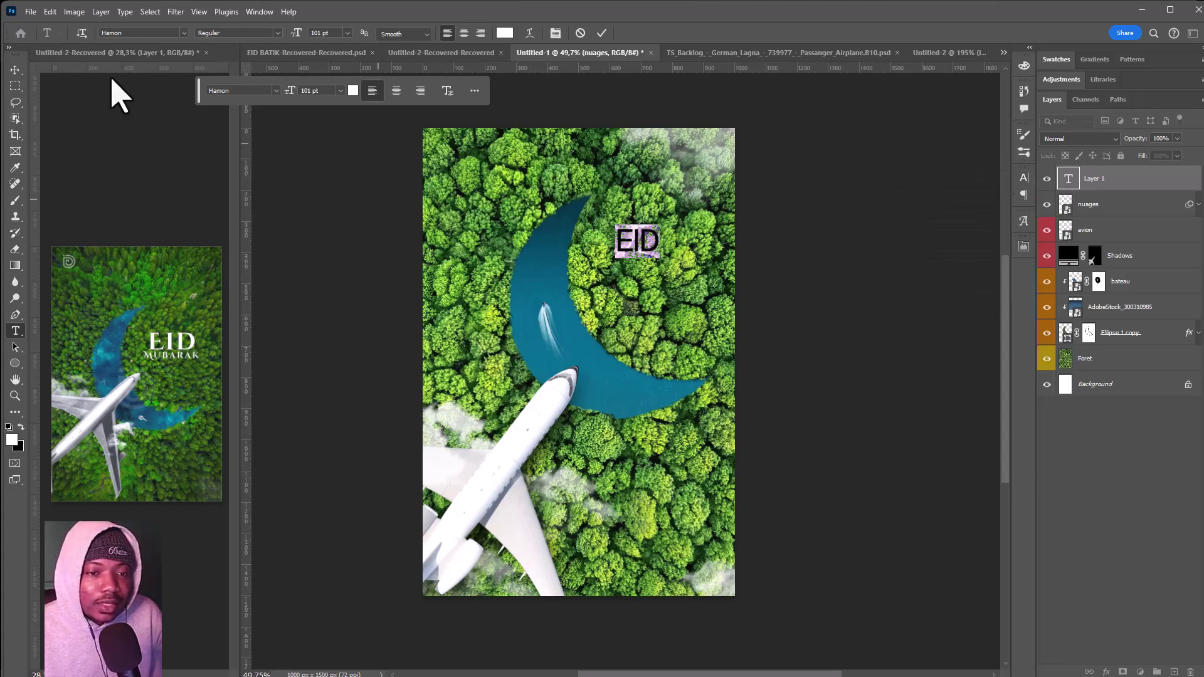
left_click(12, 70)
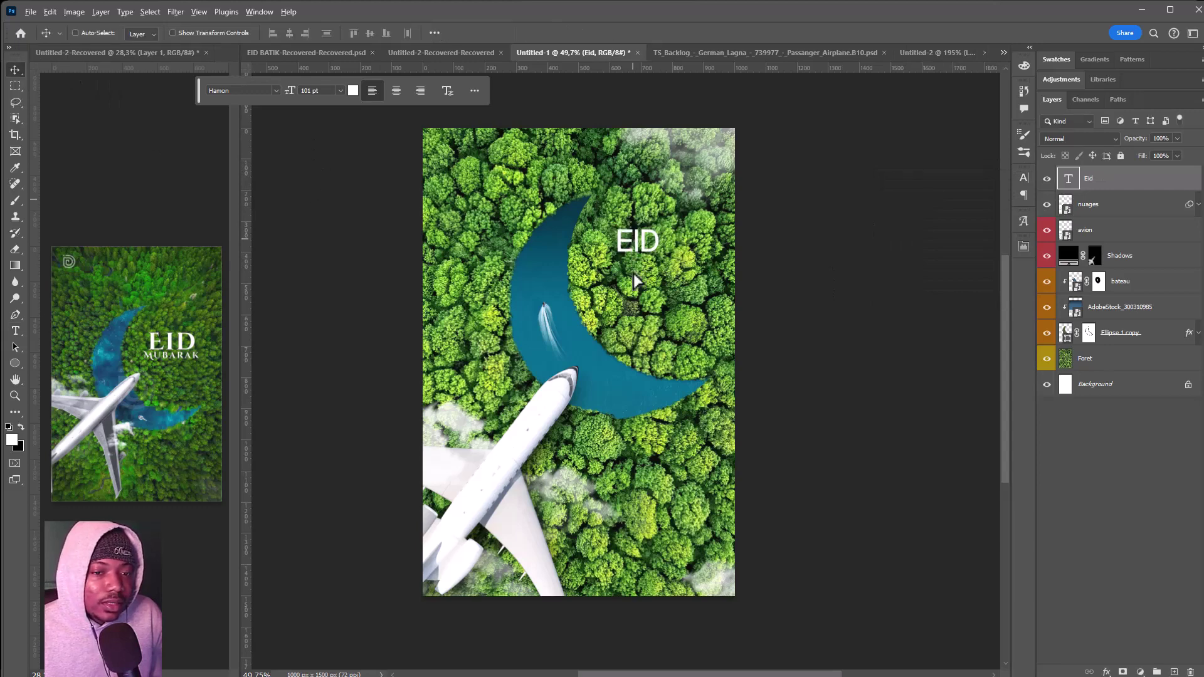
Step: Duplicate EID just below, retype it as MUBARAK, and shift it left
left_click_drag(646, 244, 646, 279)
double_click(649, 279)
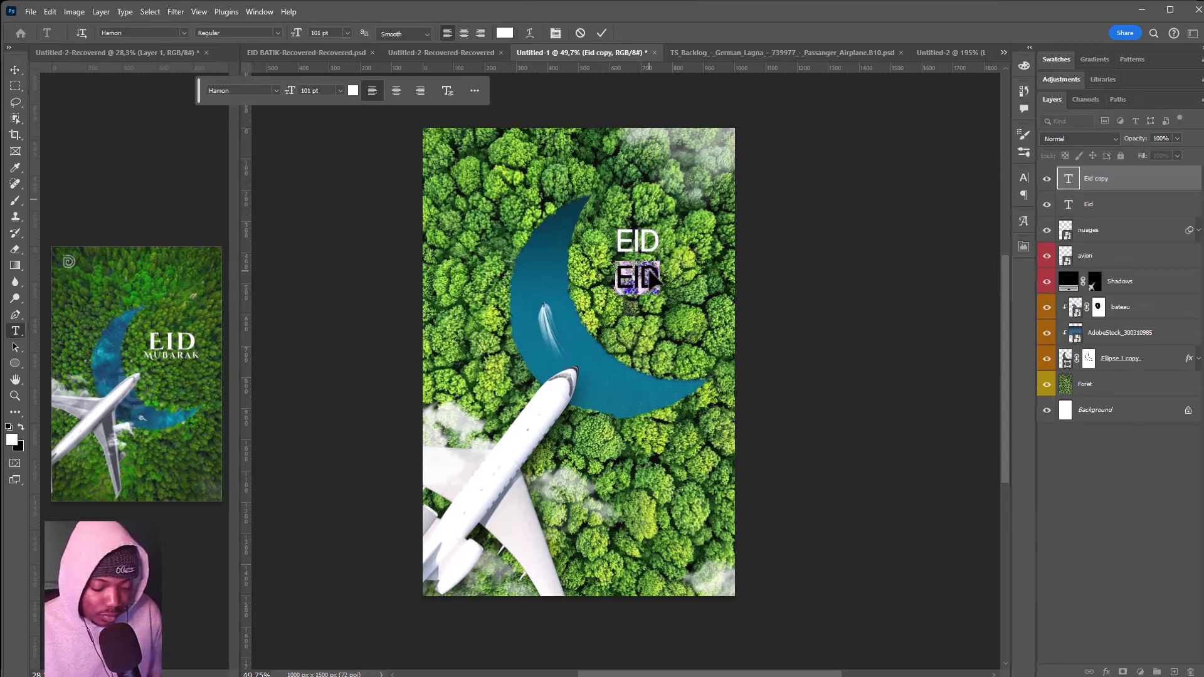
type("MUBARA")
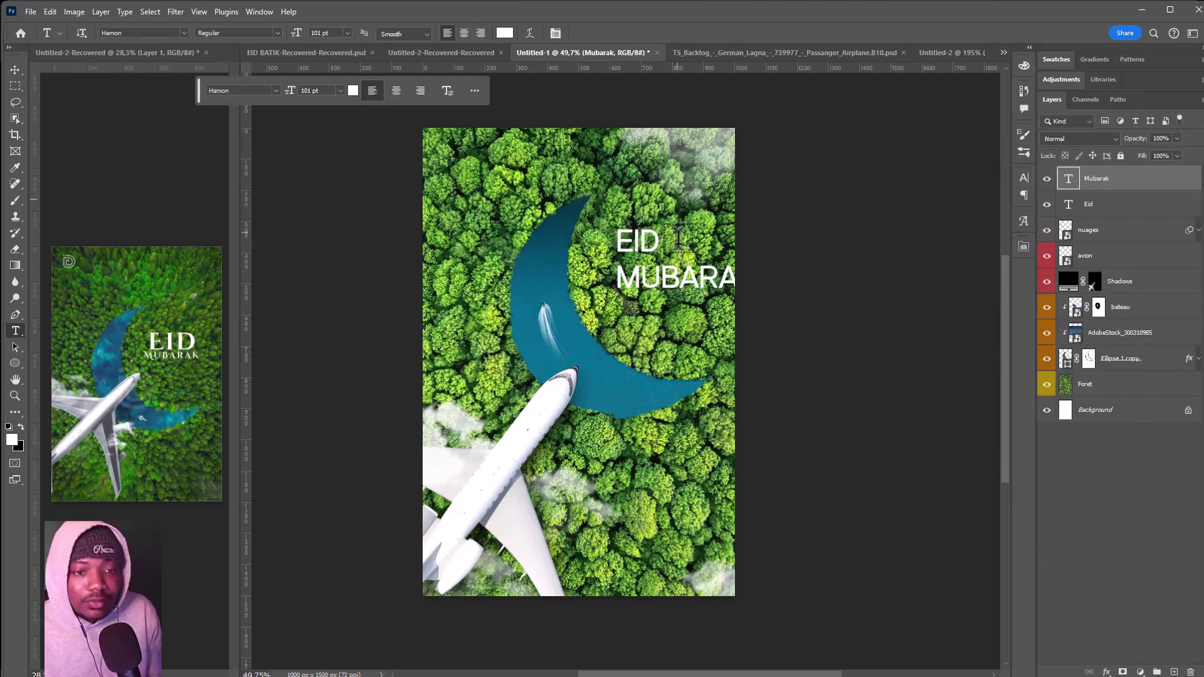
key("ctrl+Return")
key("v")
mouse_move(721, 276)
left_mouse_down()
mouse_move(649, 249)
mouse_move(709, 241)
mouse_move(701, 262)
left_mouse_up()
Step: Shrink MUBARAK to about half size and enlarge the EID title
key("ctrl+t")
key("Return")
left_click(637, 242, "ctrl")
key("ctrl+t")
key("Return")
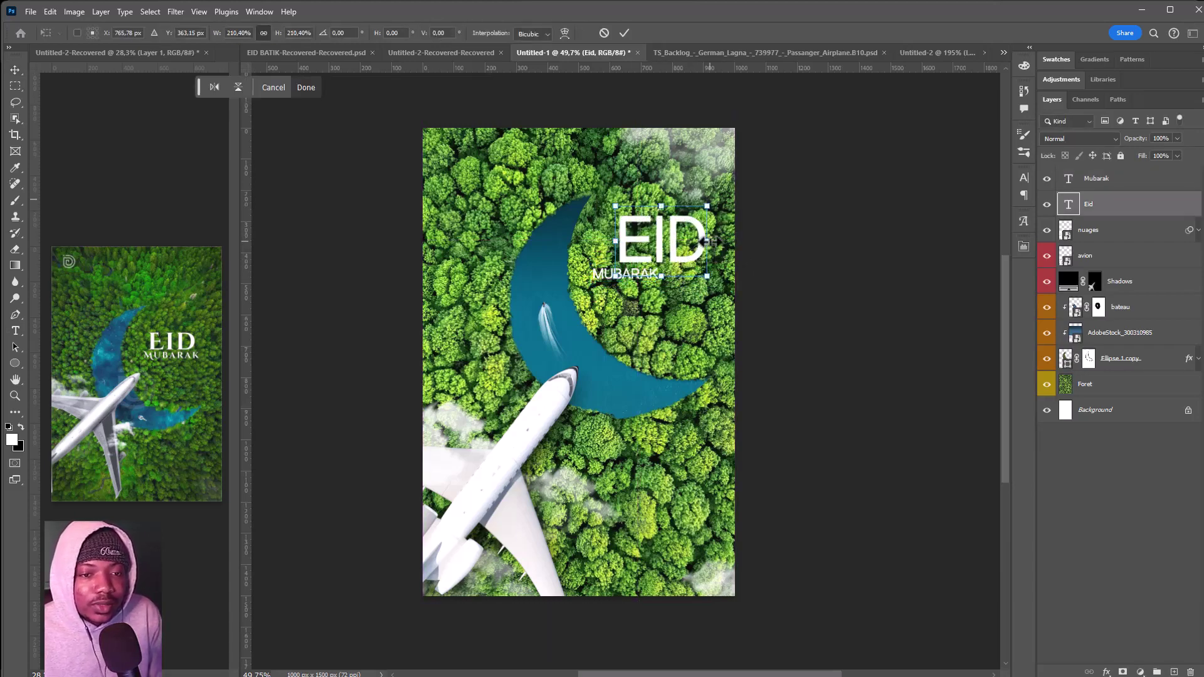
Step: Apply the Guacheva serif font (212.5 pt) to EID and shift it slightly left
left_click(1023, 181)
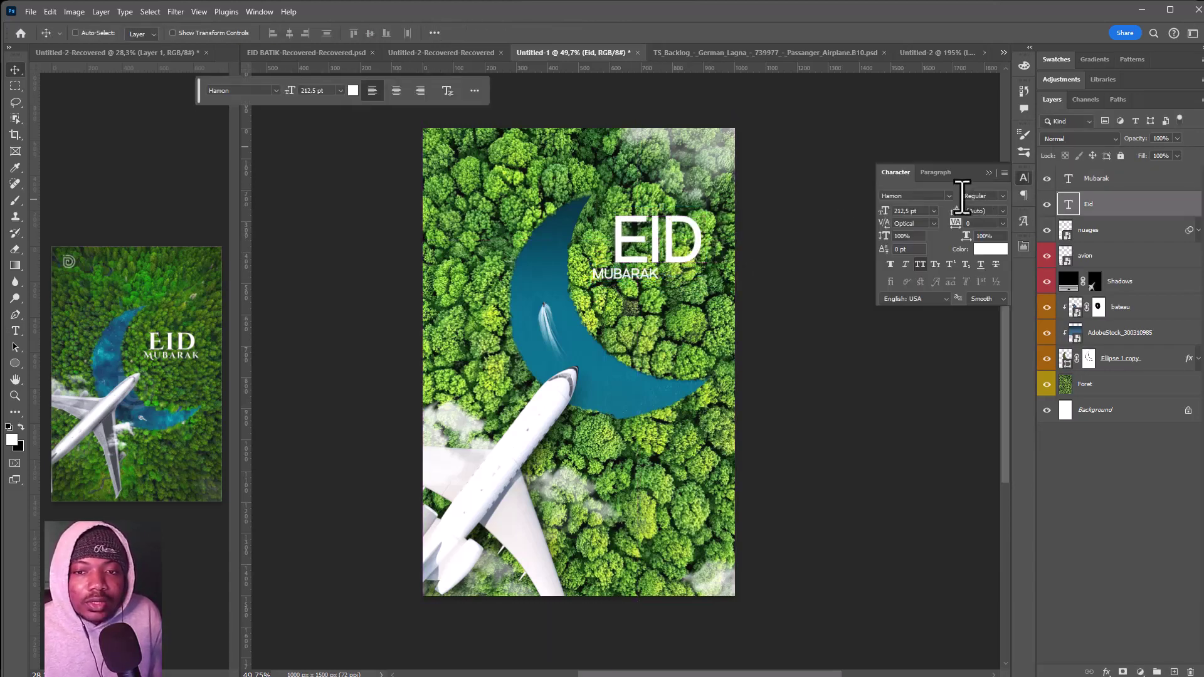
left_click(949, 197)
left_click(950, 212)
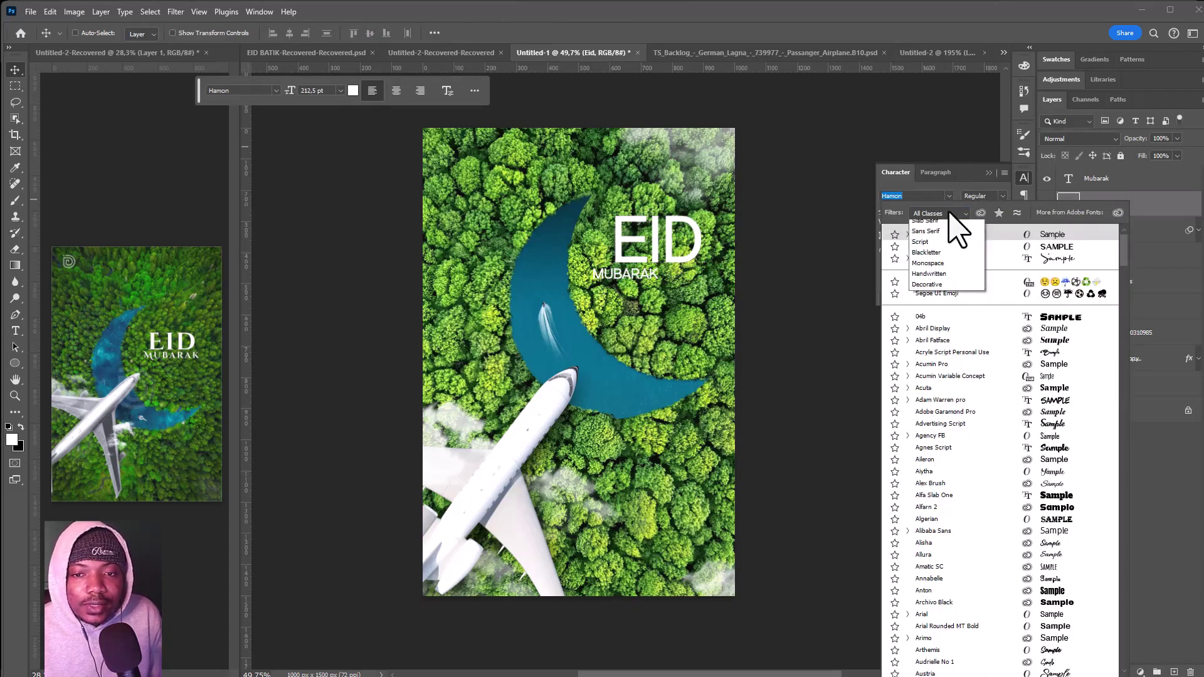
left_click(944, 248)
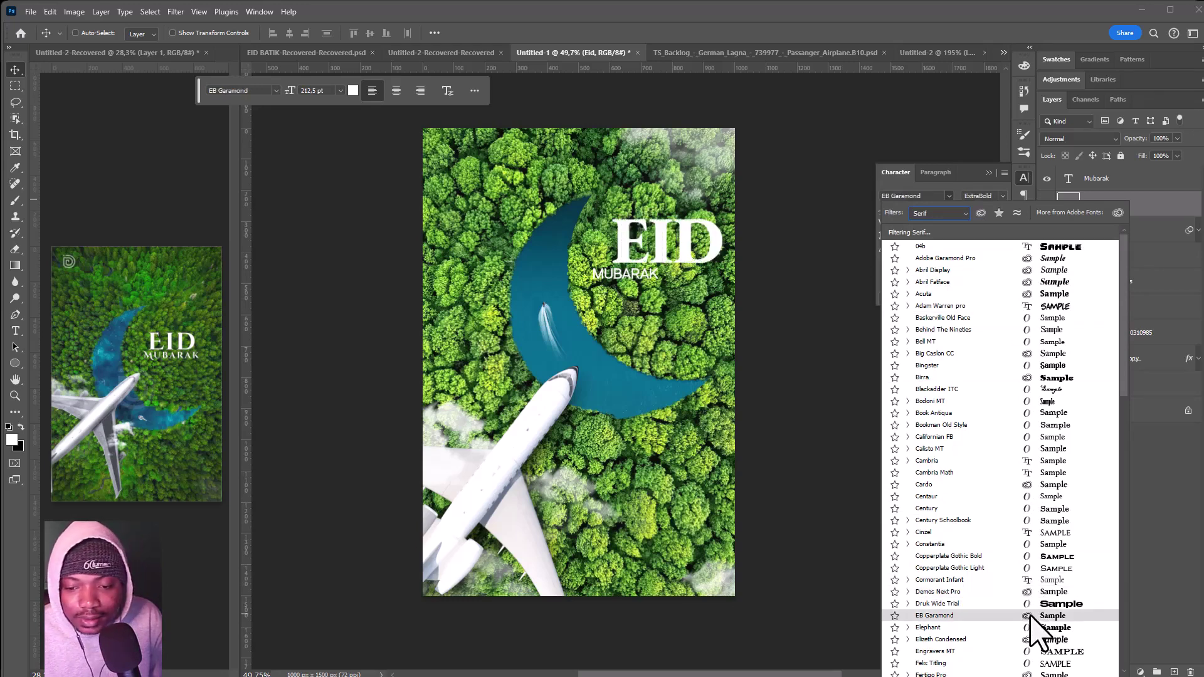
scroll(1021, 630, "down", 1)
scroll(1020, 631, "down", 1)
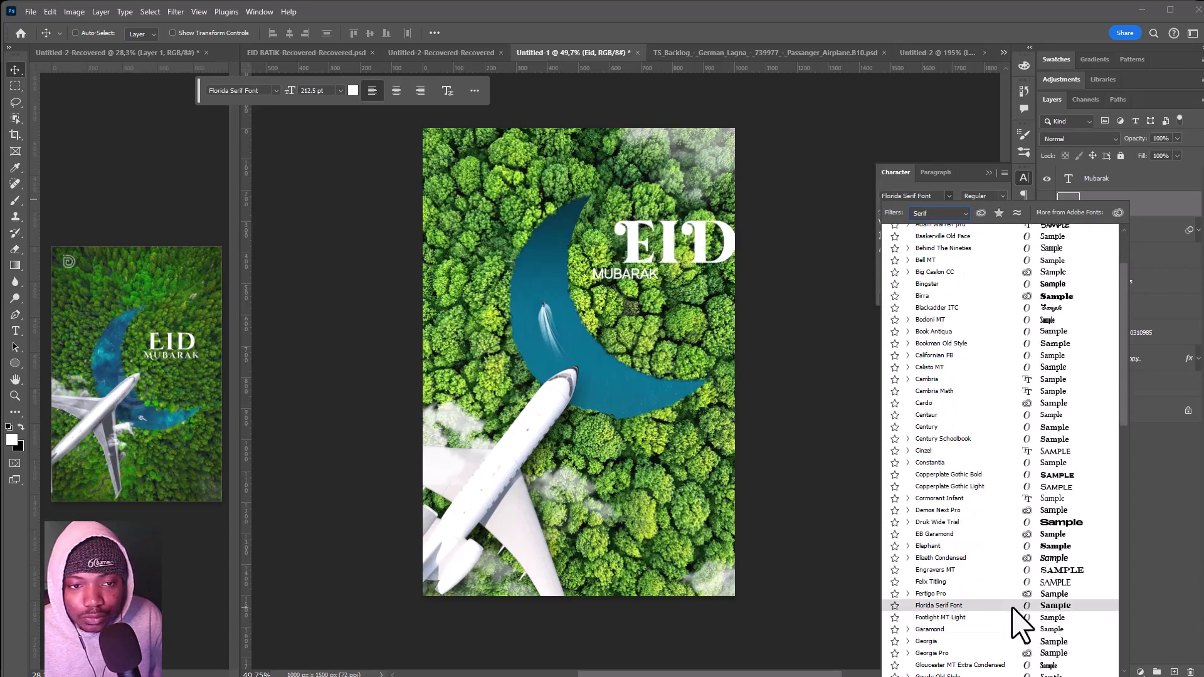
scroll(1021, 627, "down", 1)
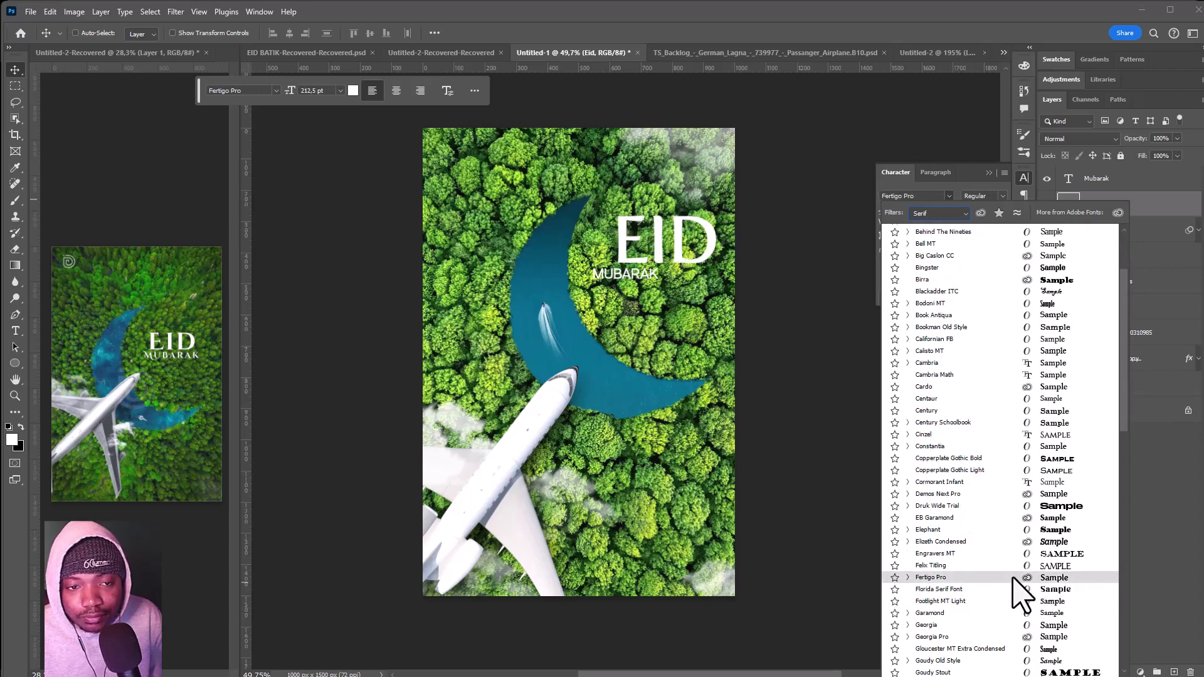
scroll(1021, 596, "down", 2)
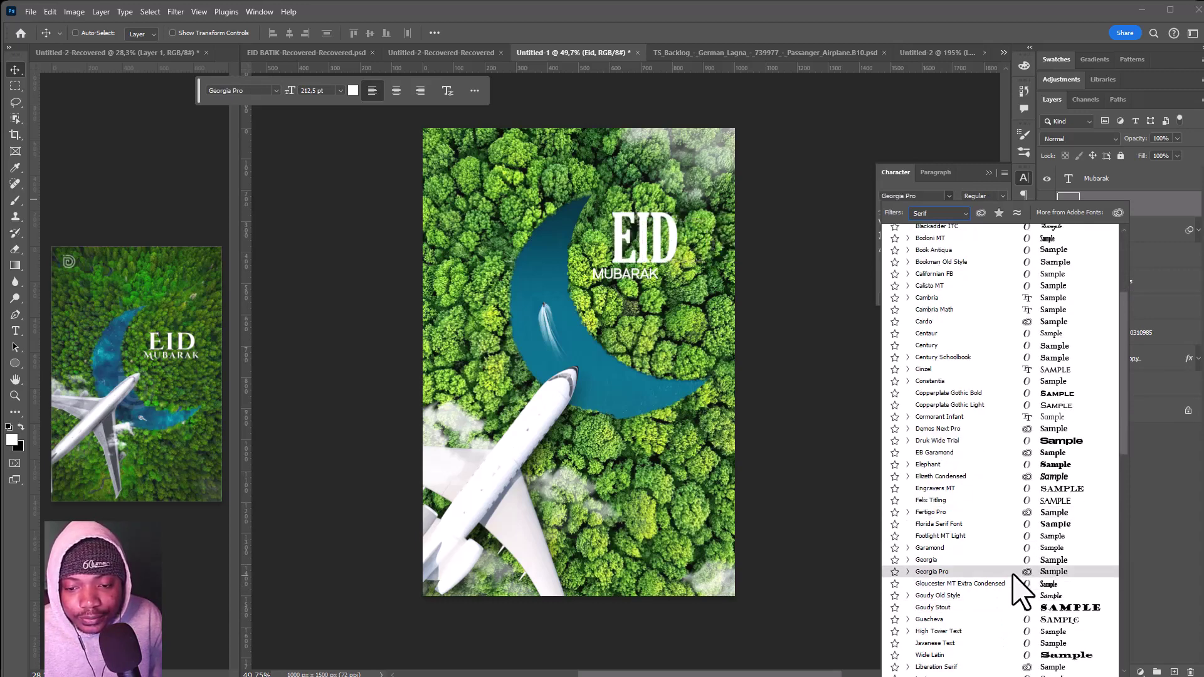
scroll(1013, 621, "down", 2)
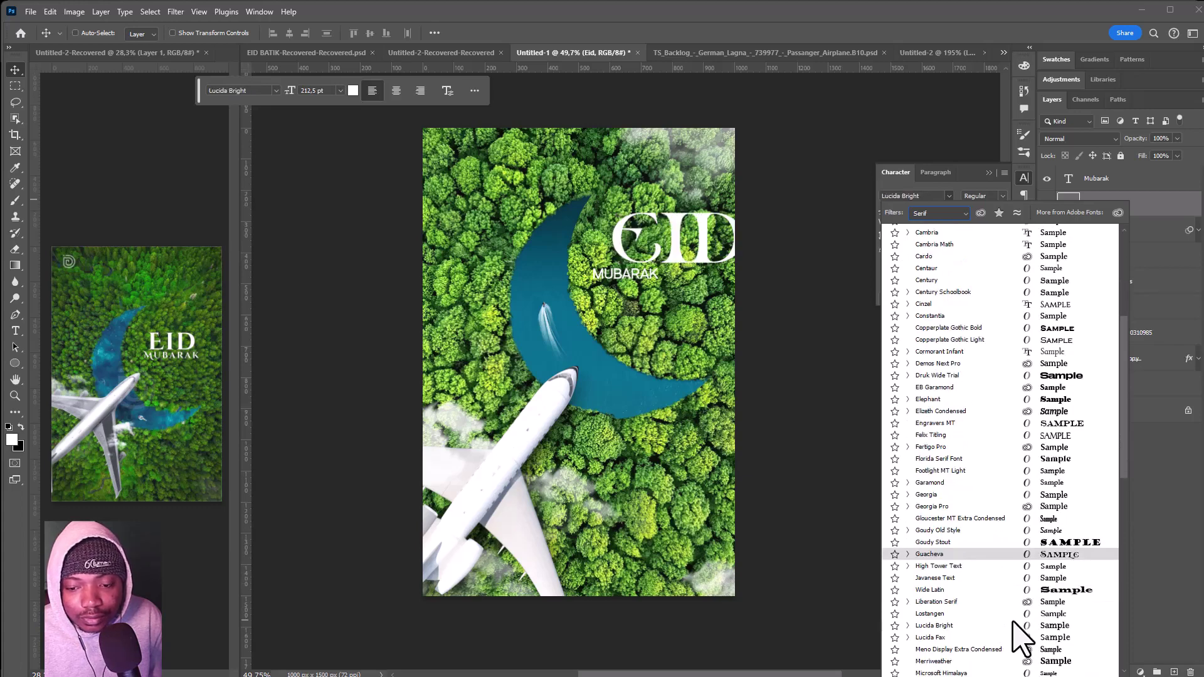
left_click(1019, 555)
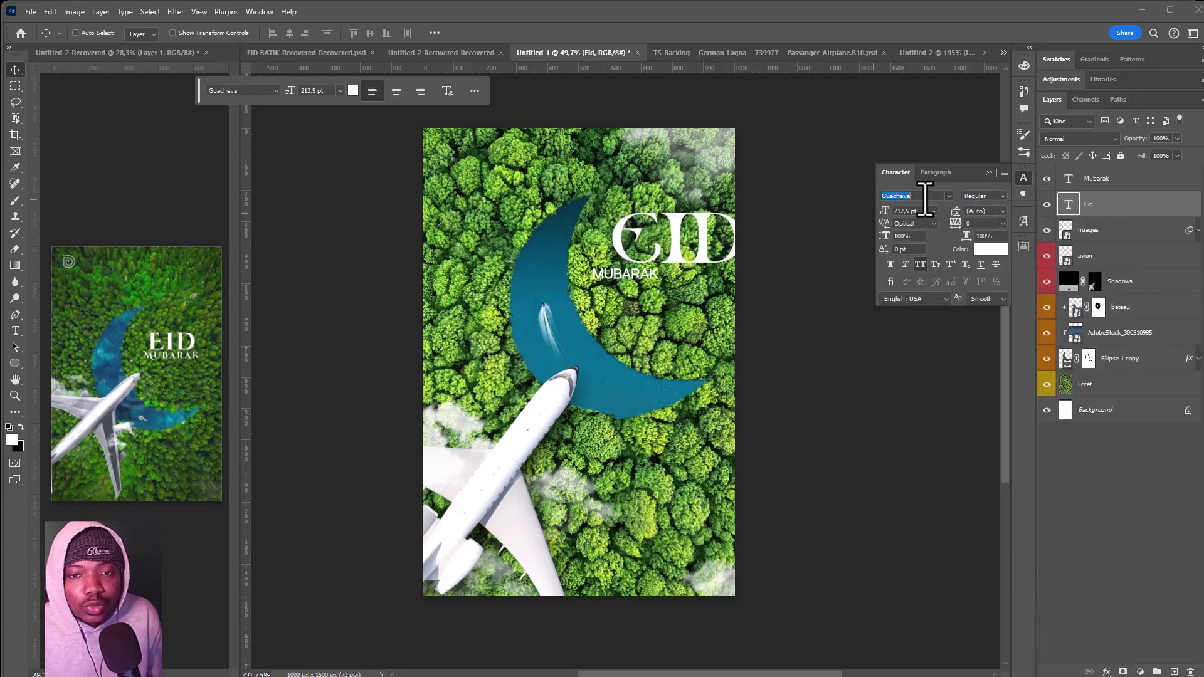
left_click_drag(681, 238, 658, 236)
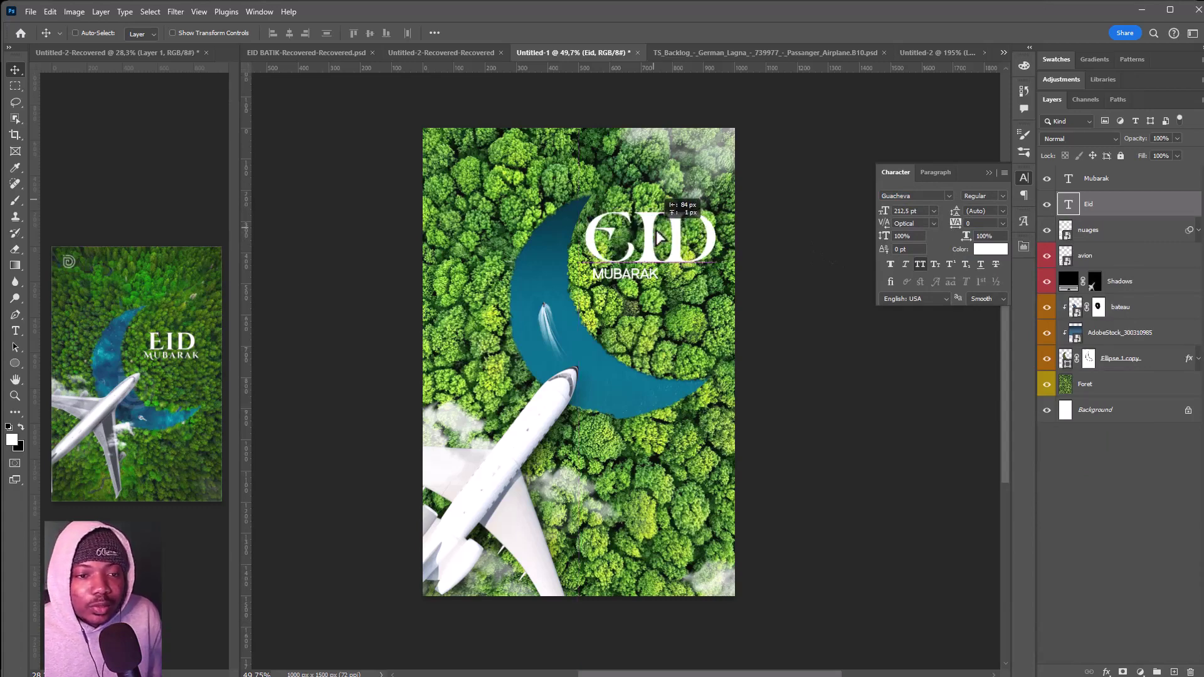
Step: Set MUBARAK in Guacheva Regular and enlarge it to about 140 percent
left_click(628, 274, "ctrl")
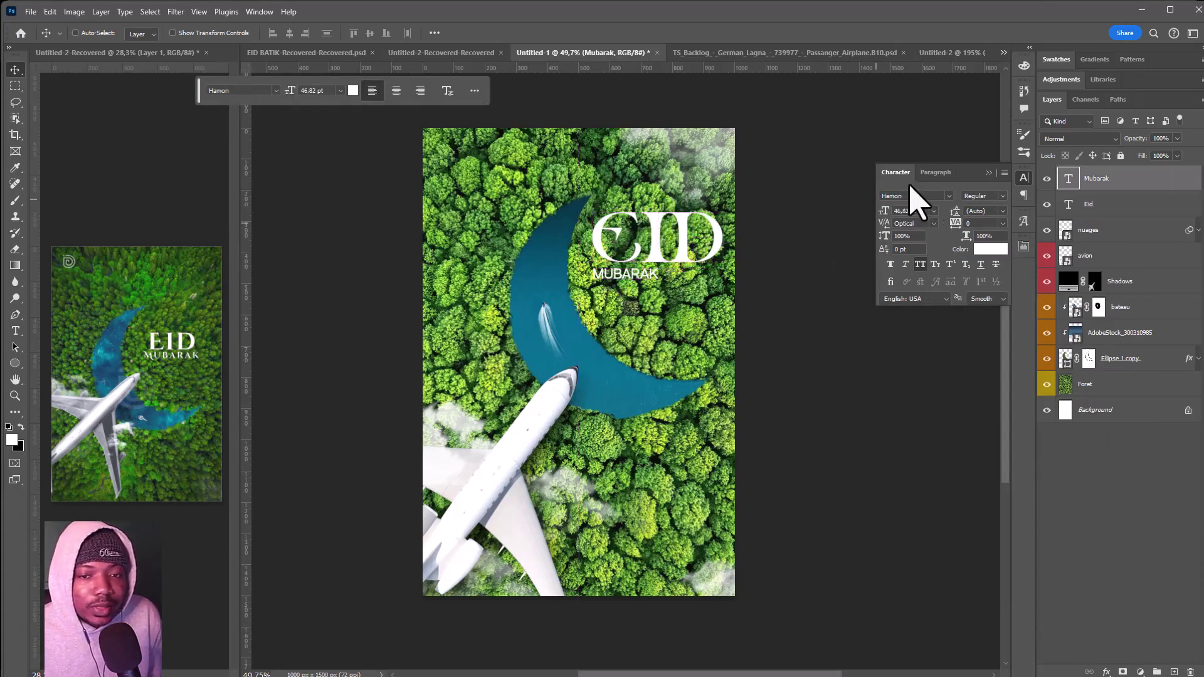
type("Guacheva")
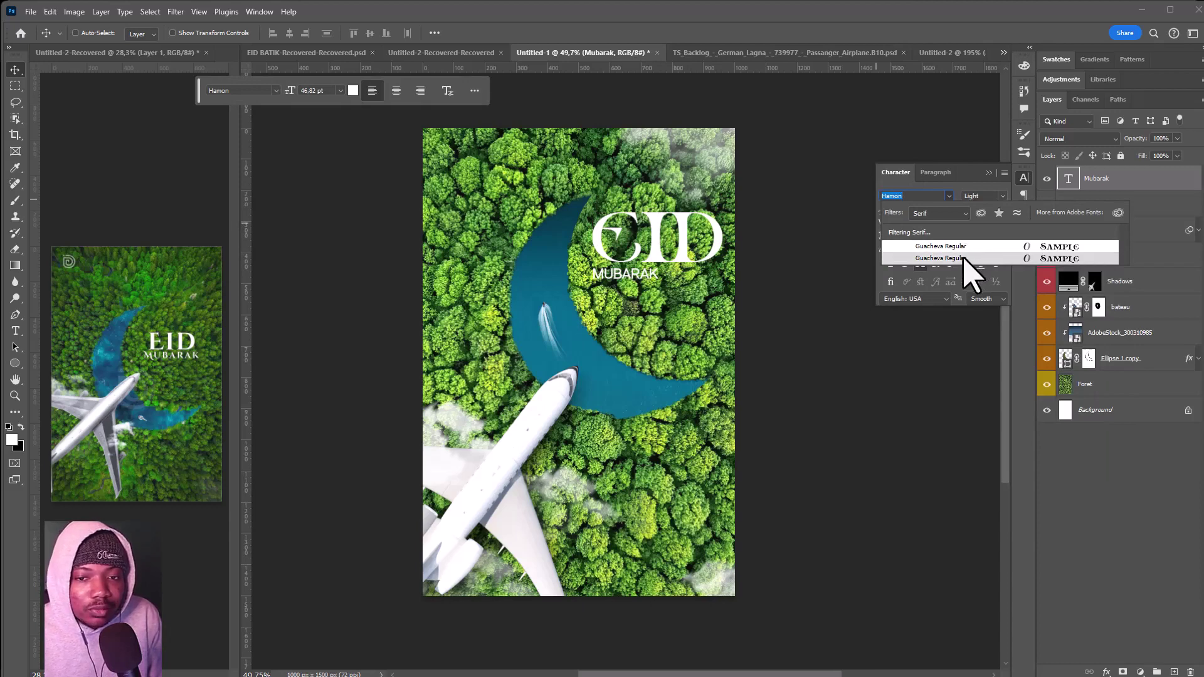
left_click(965, 259)
key("ctrl+t")
left_click_drag(680, 281, 713, 284)
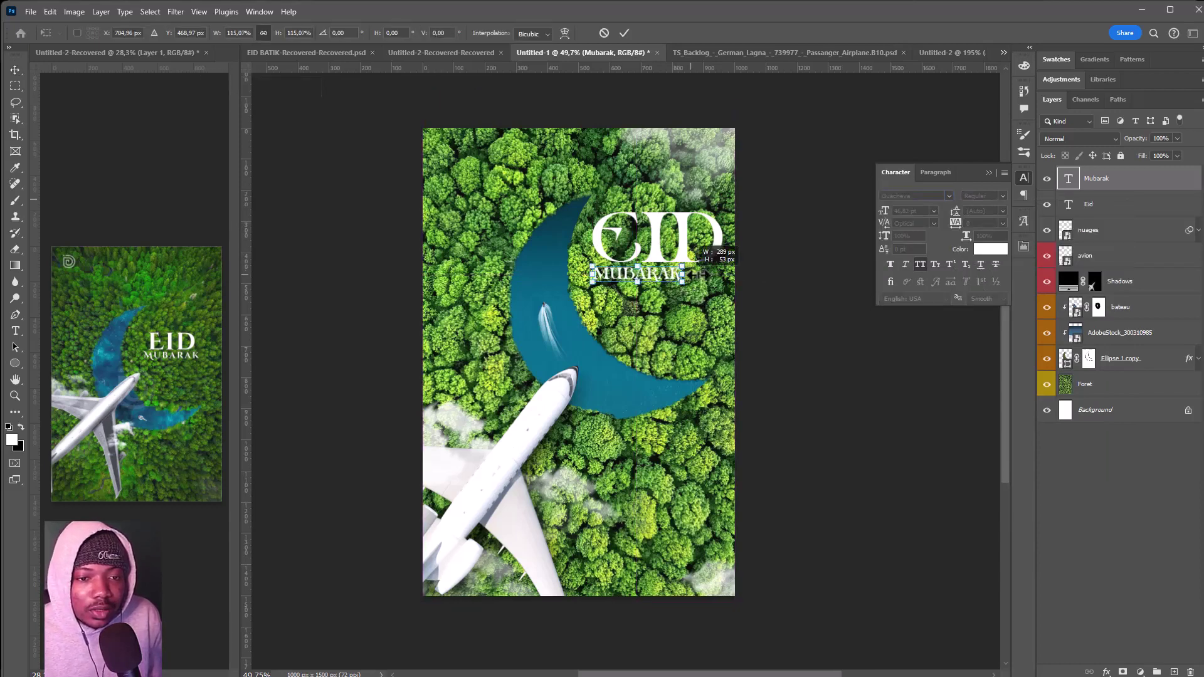
key("Return")
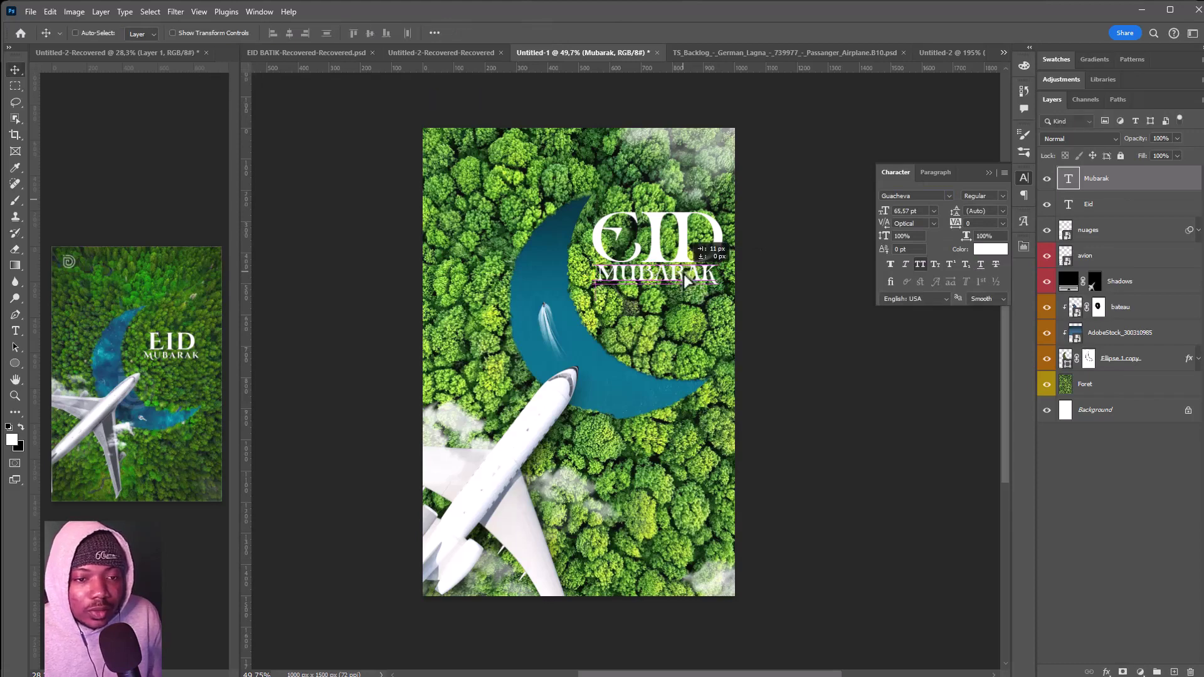
Step: Move both title words lower, scale them down together, then enlarge MUBARAK slightly
left_click(686, 245, "shift")
mouse_move(686, 245)
left_mouse_down()
mouse_move(676, 274)
mouse_move(690, 276)
mouse_move(644, 274)
left_mouse_up()
key("ctrl+t")
key("Return")
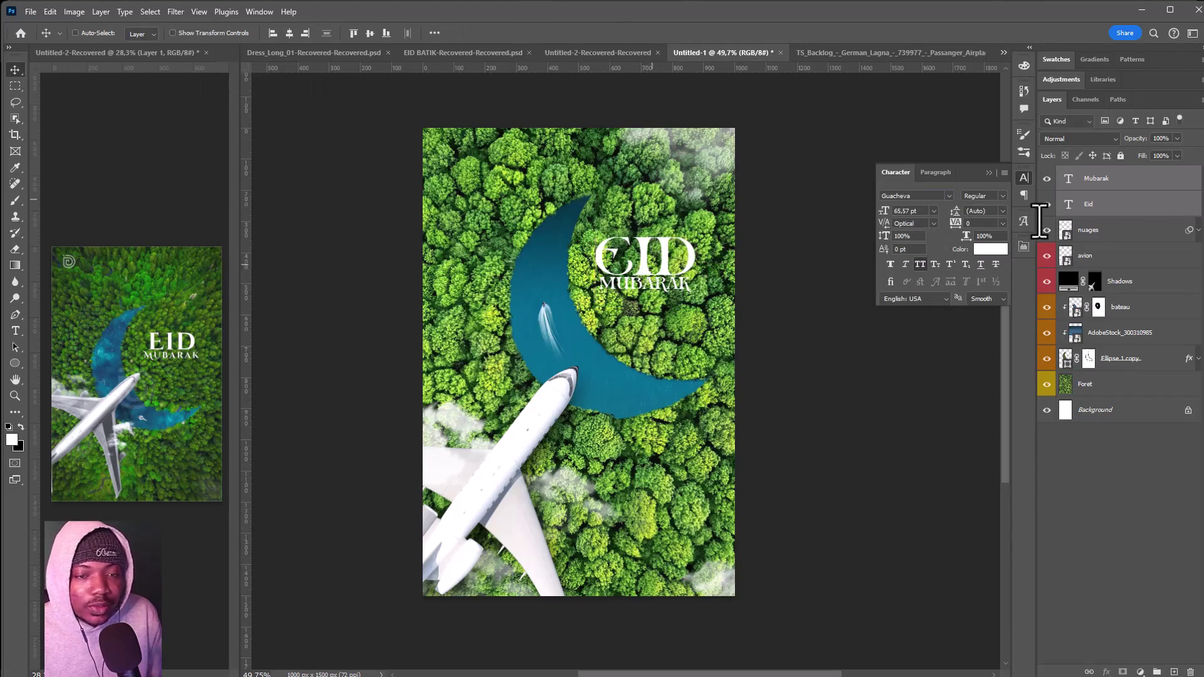
left_click(1127, 183)
key("ctrl+t")
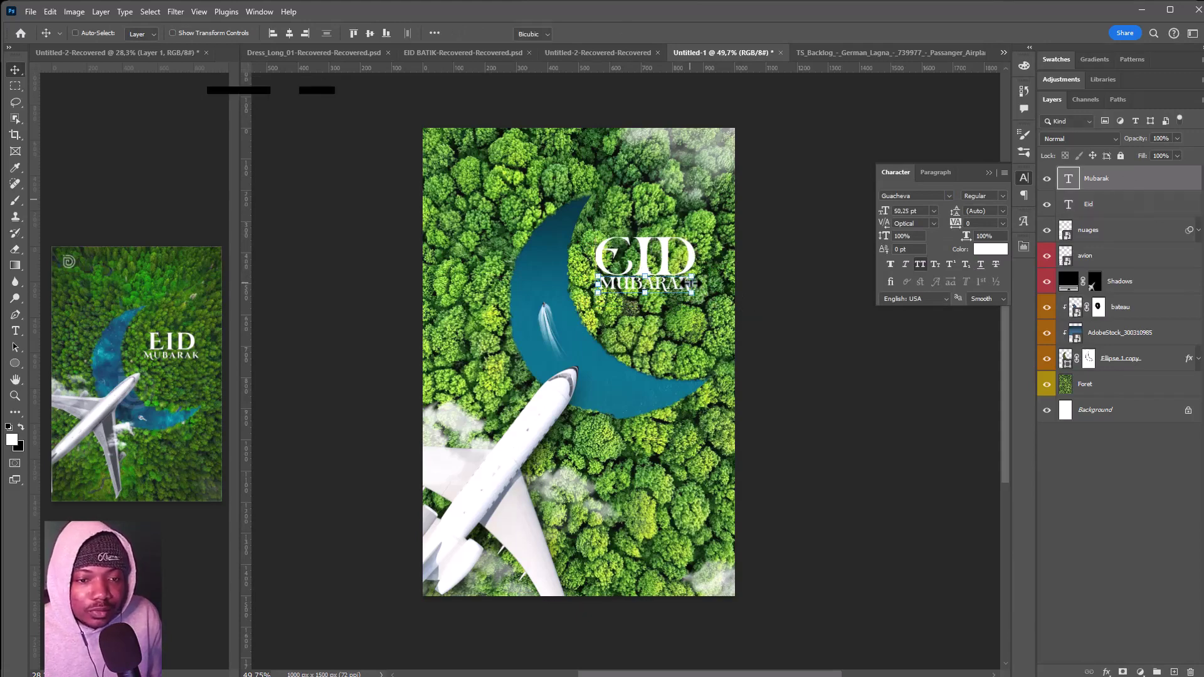
left_click_drag(693, 277, 696, 275)
key("Return")
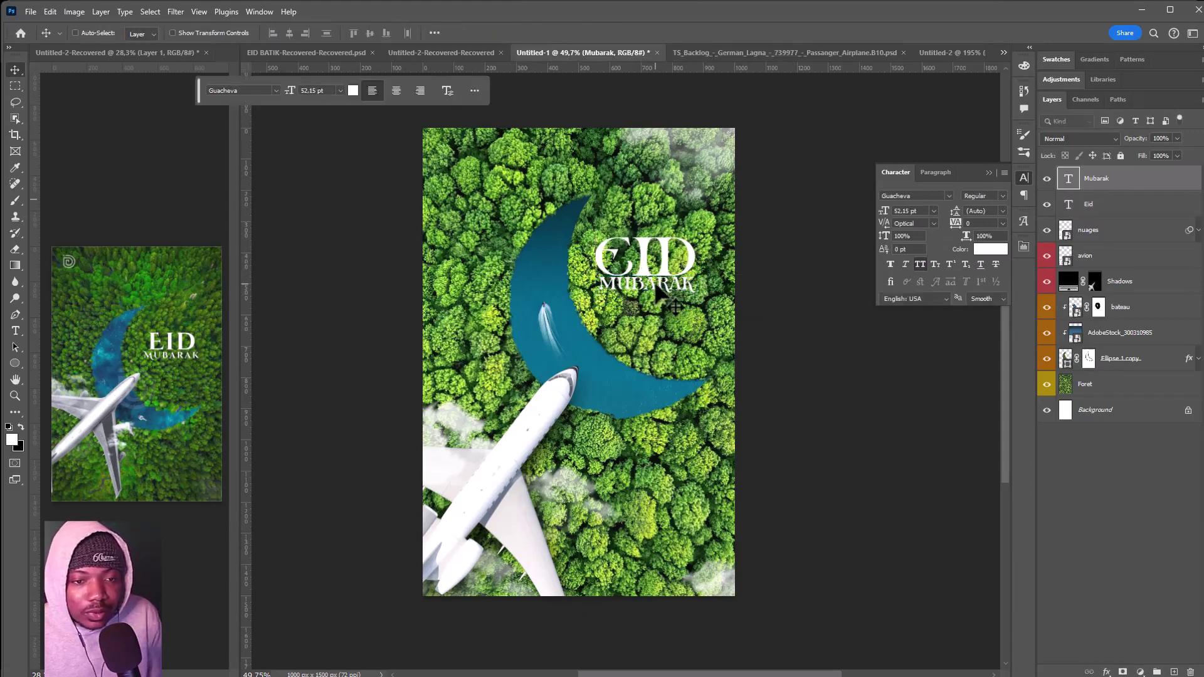
Step: Turn on All Caps for MUBARAK and EID, then select both text layers
left_click(921, 265)
left_click(676, 249, "ctrl")
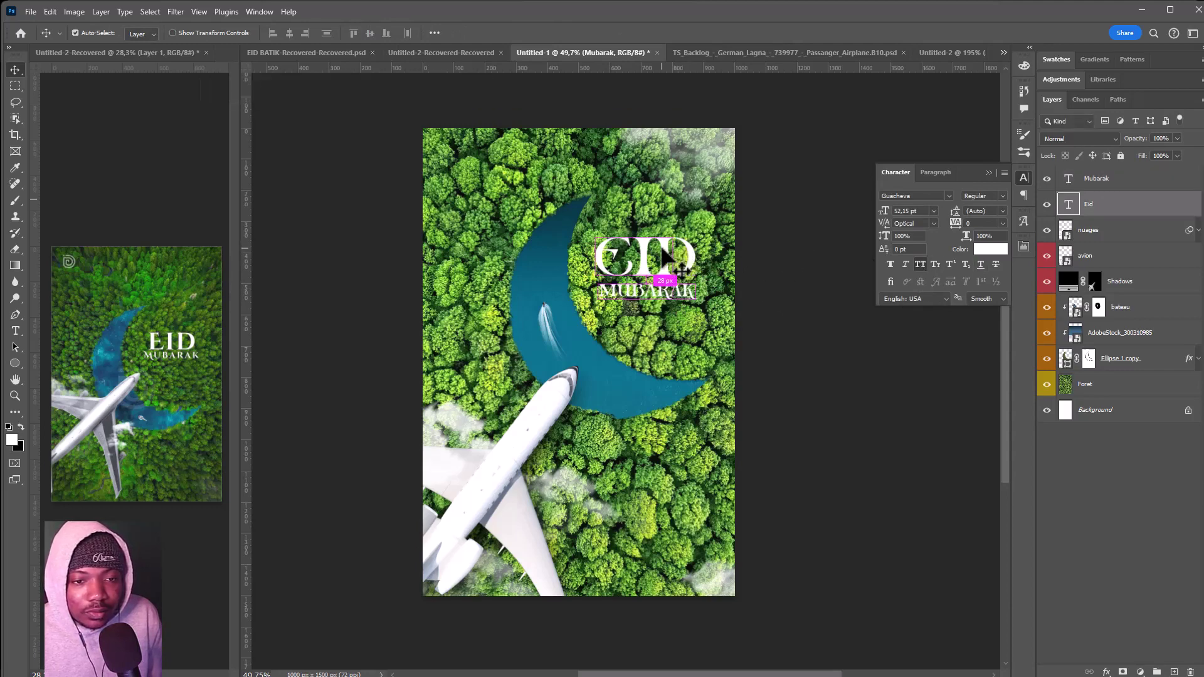
left_click(920, 265)
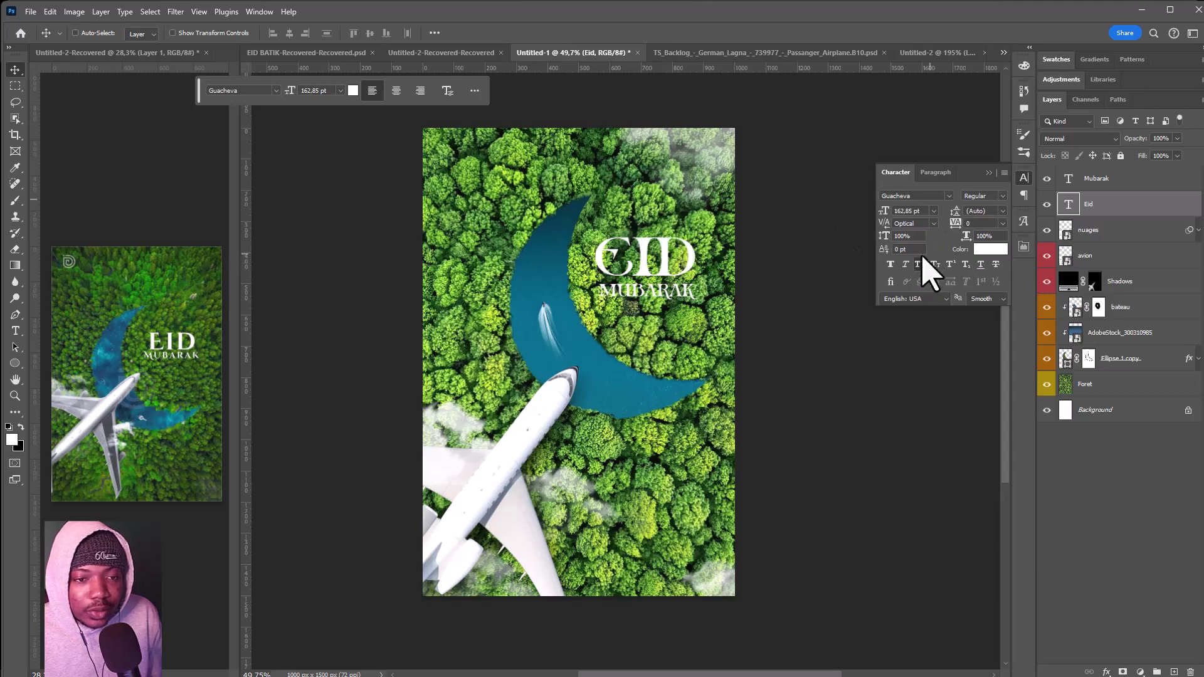
left_click(1114, 182, "shift")
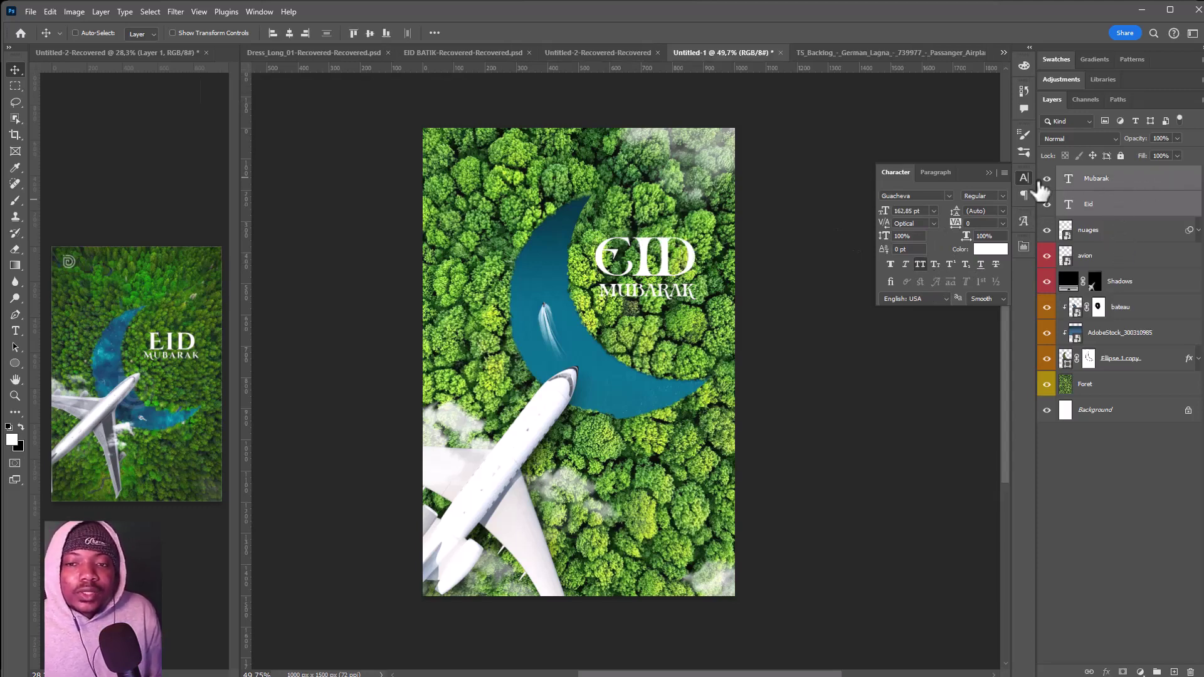
Step: Give the Eid and Mubarak text layers and the nuages cloud layer green colour labels
right_click(1046, 179)
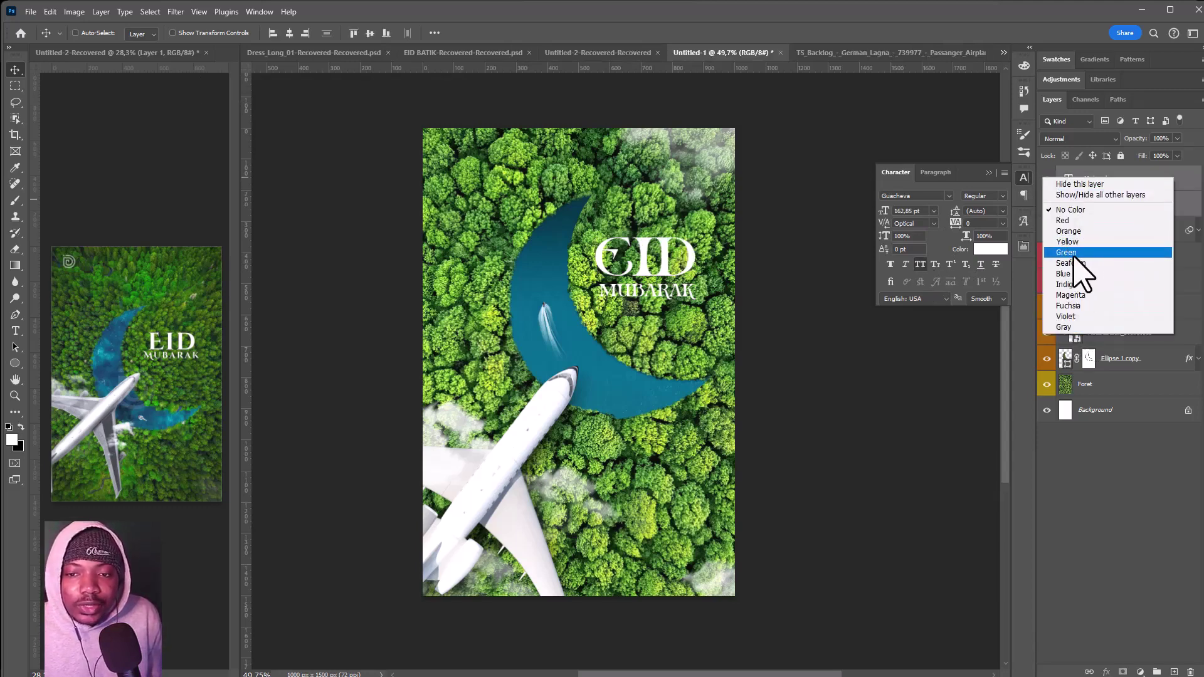
left_click(1077, 252)
left_click(1116, 240)
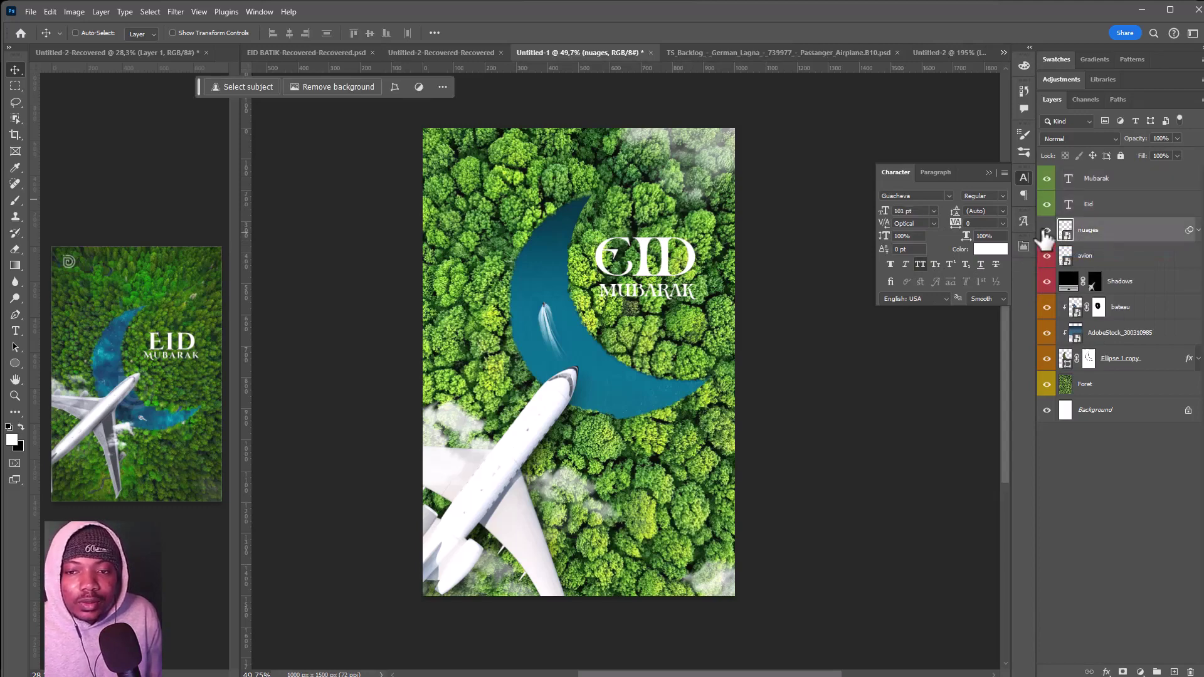
right_click(1045, 231)
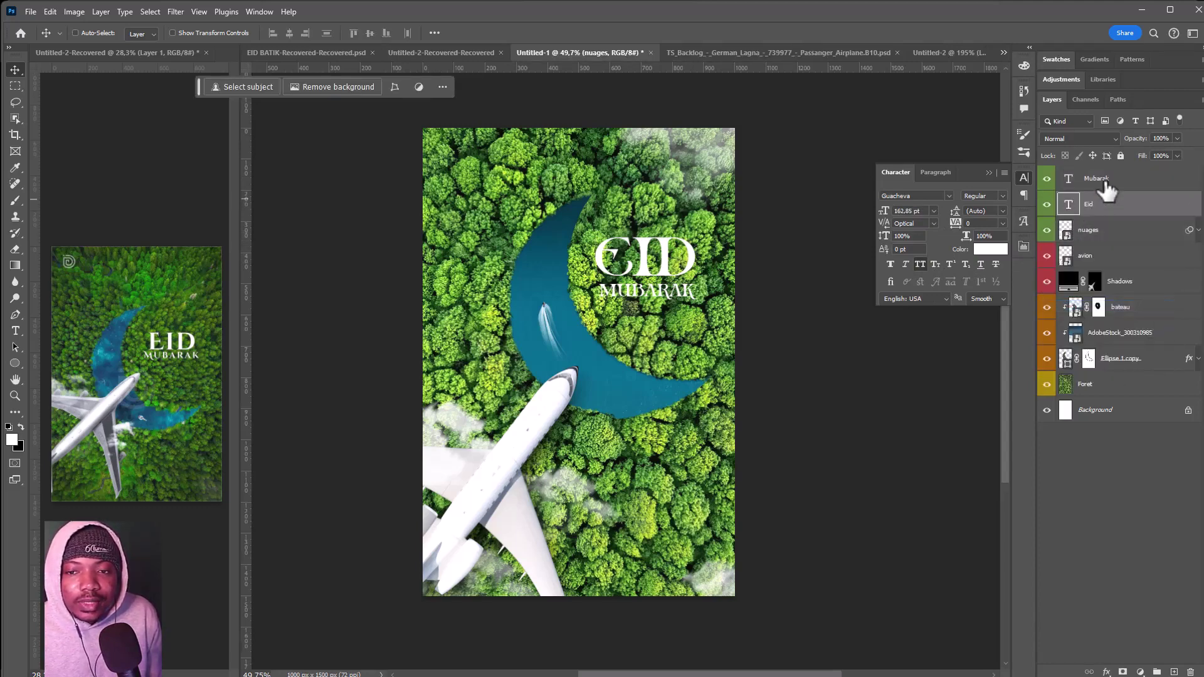
Step: Change the Eid and Mubarak layers' colour label to blue
left_click(1104, 182)
right_click(1104, 182)
key("Escape")
left_click(1125, 207, "shift")
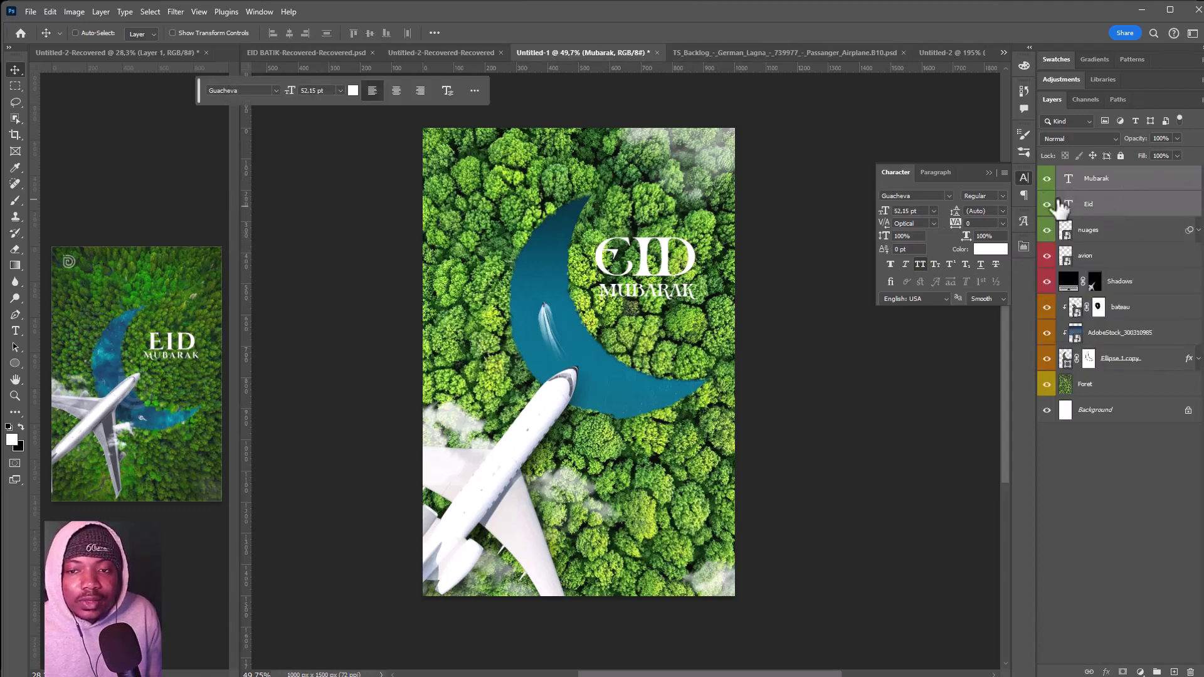
right_click(1069, 205)
left_click(1088, 270)
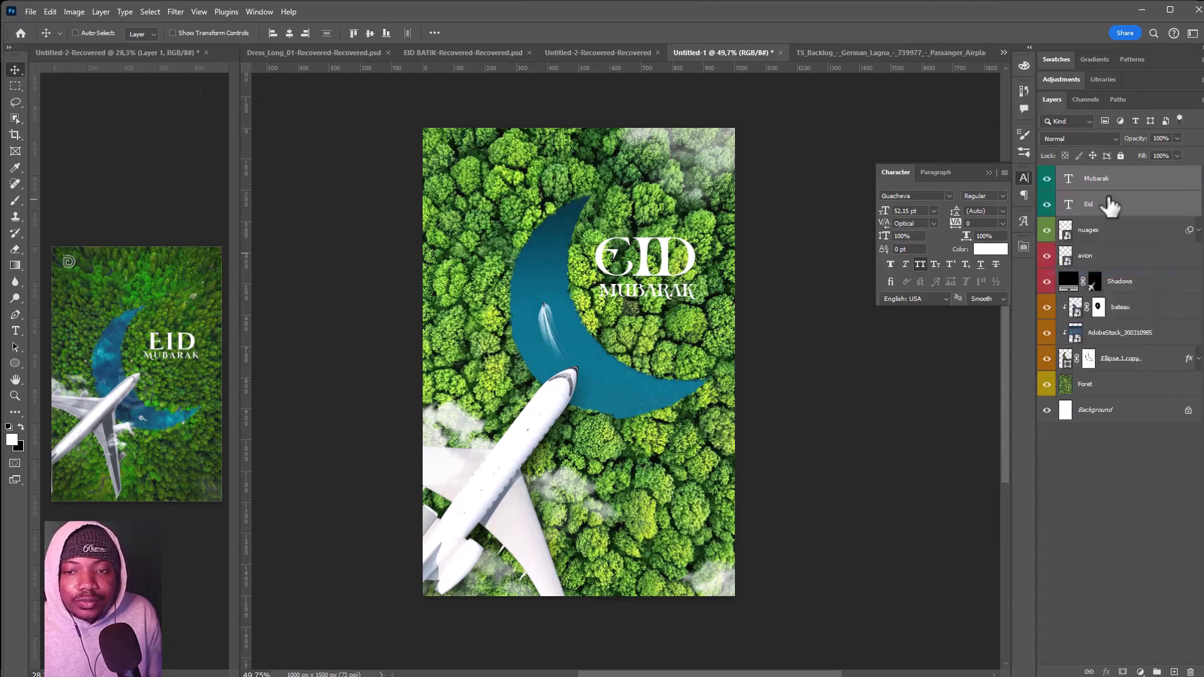
Step: Nudge the EID MUBARAK title slightly down-left with the Move tool
left_click(1129, 185)
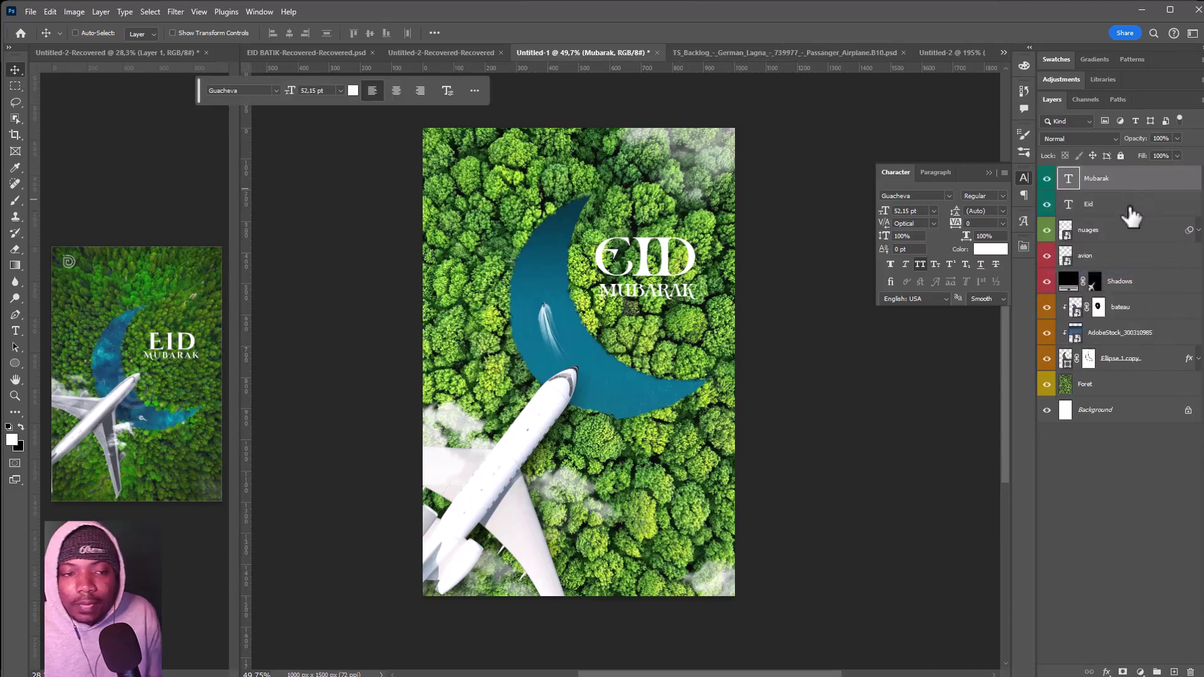
left_click(1128, 202, "shift")
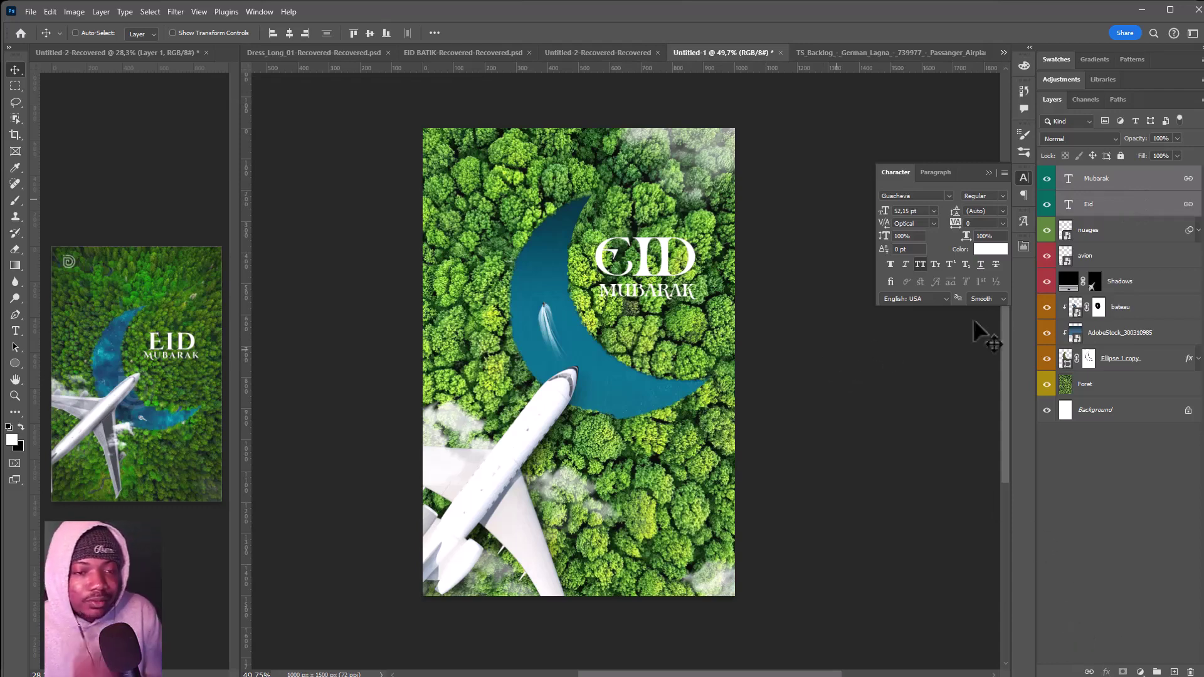
left_click(1129, 185)
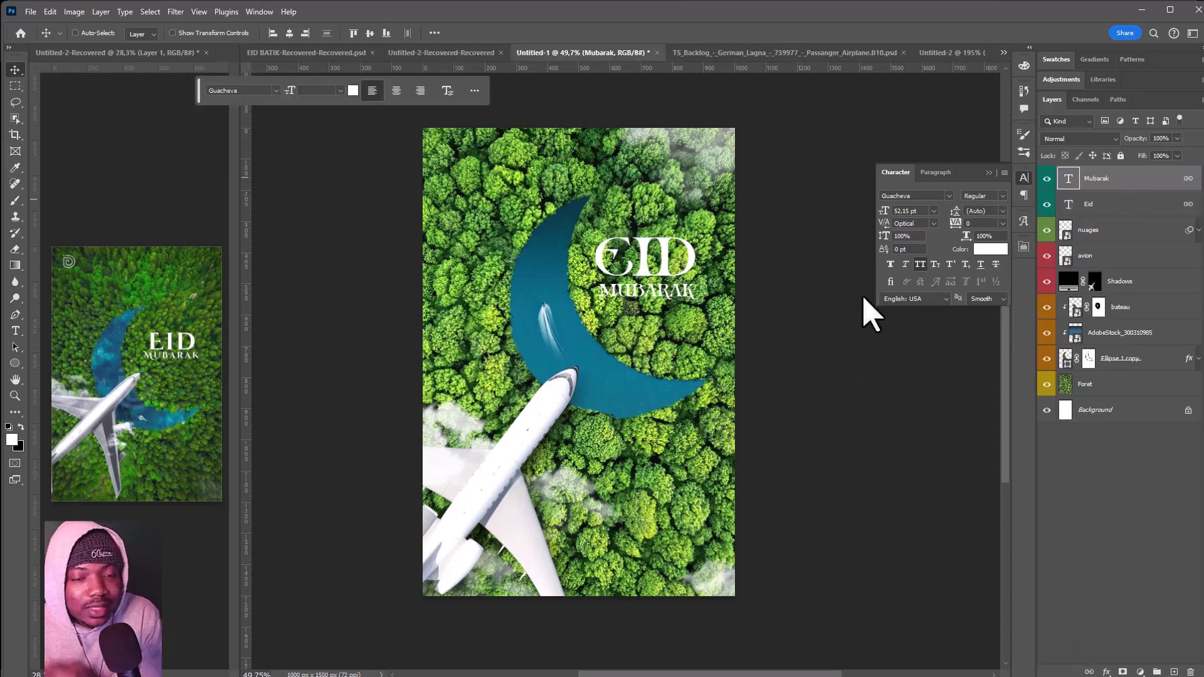
left_click_drag(677, 340, 675, 342)
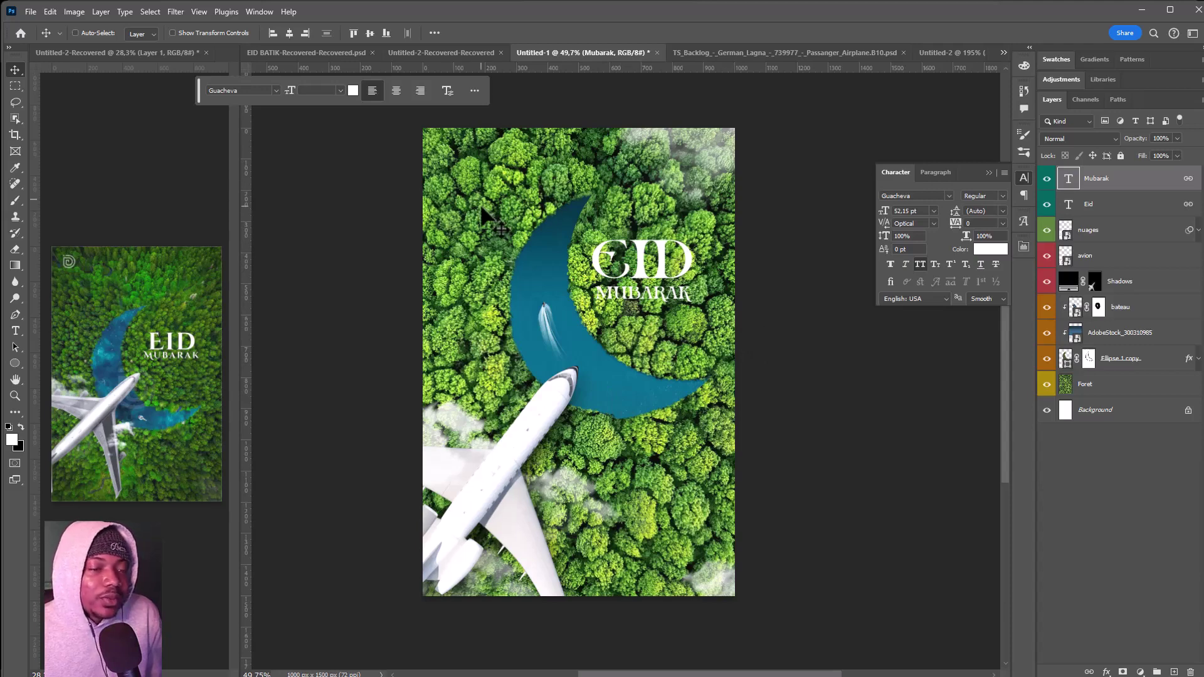
left_click(1136, 392)
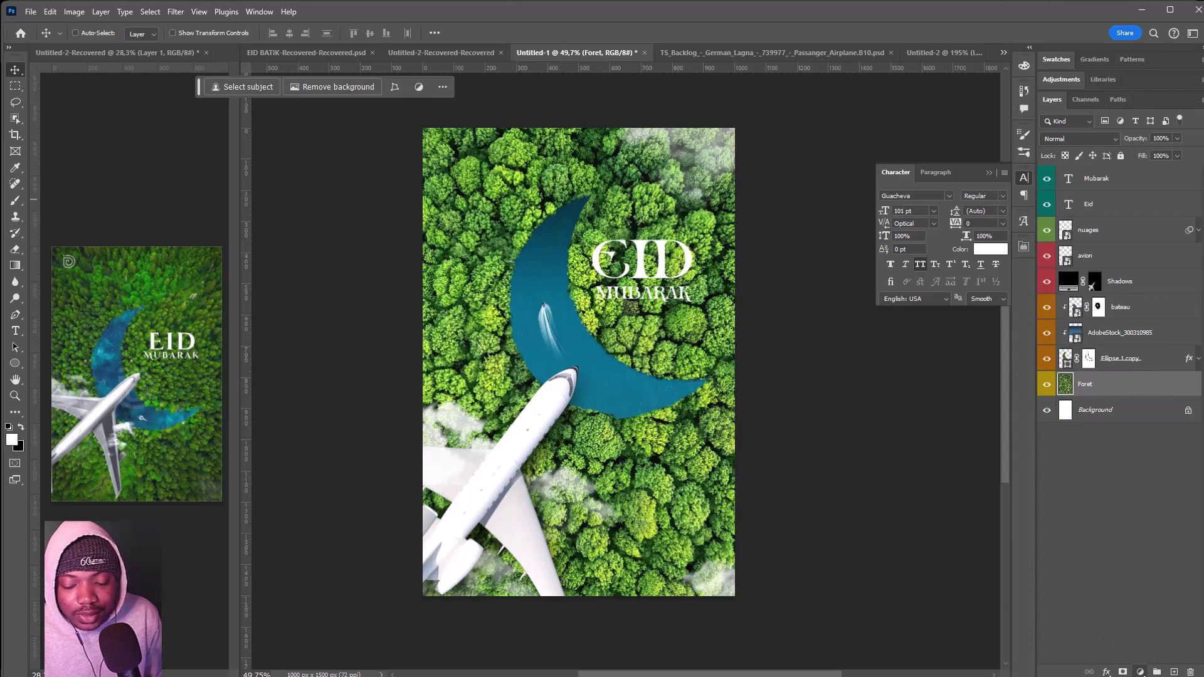
Step: Add a Curves adjustment layer above the Foret forest photo
left_click(1141, 672)
left_click(1154, 510)
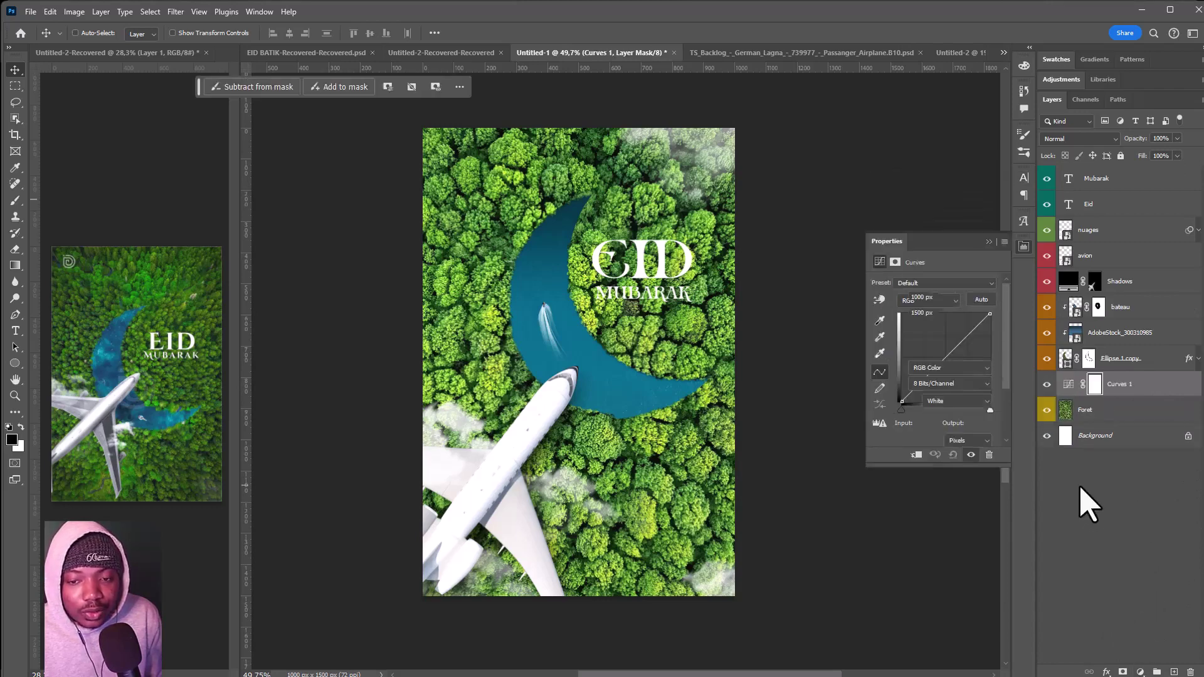
left_click(1170, 10)
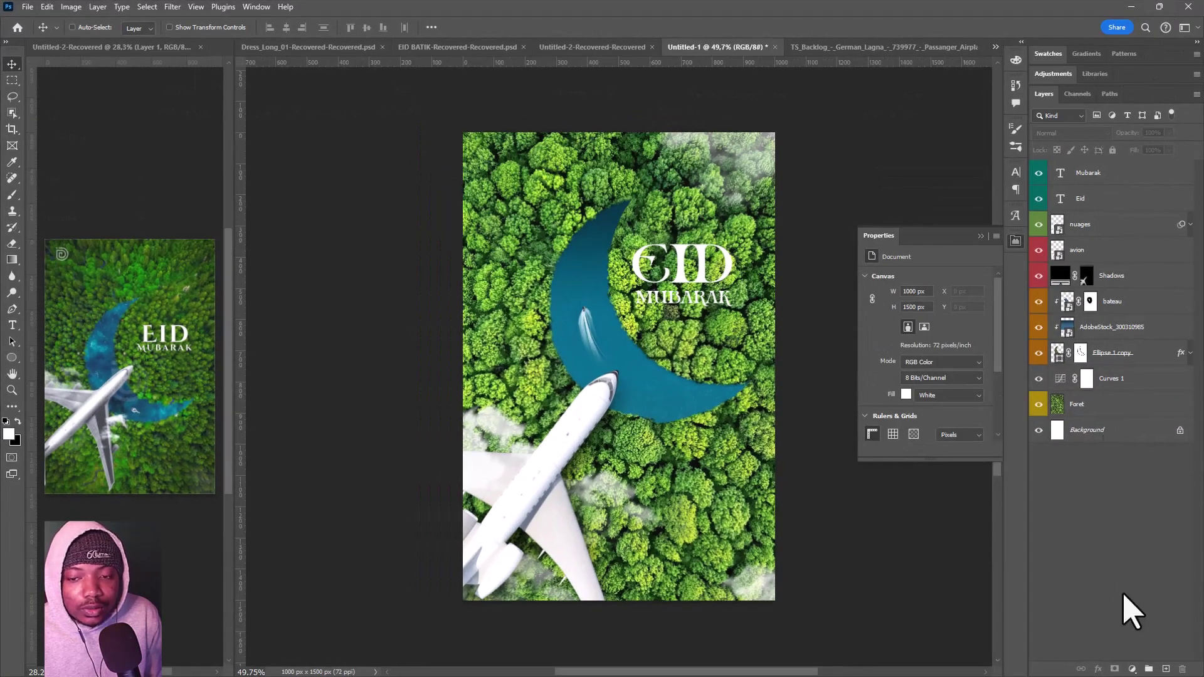
key("ctrl+z")
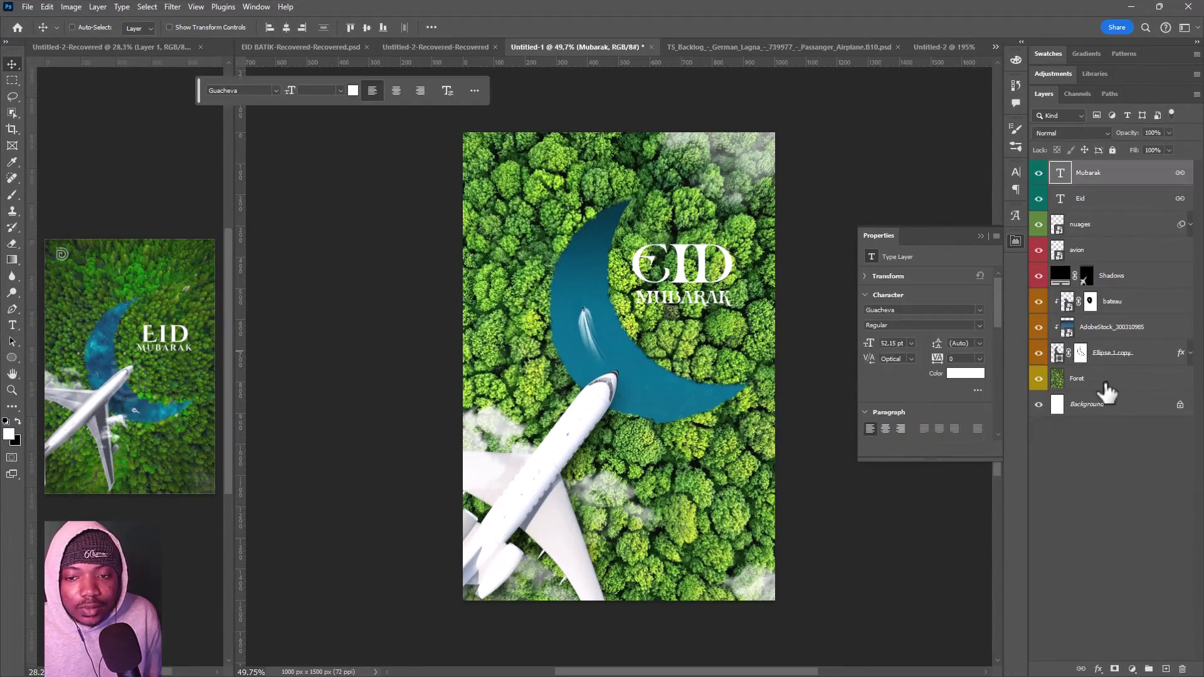
left_click(1107, 380)
left_click(1135, 670)
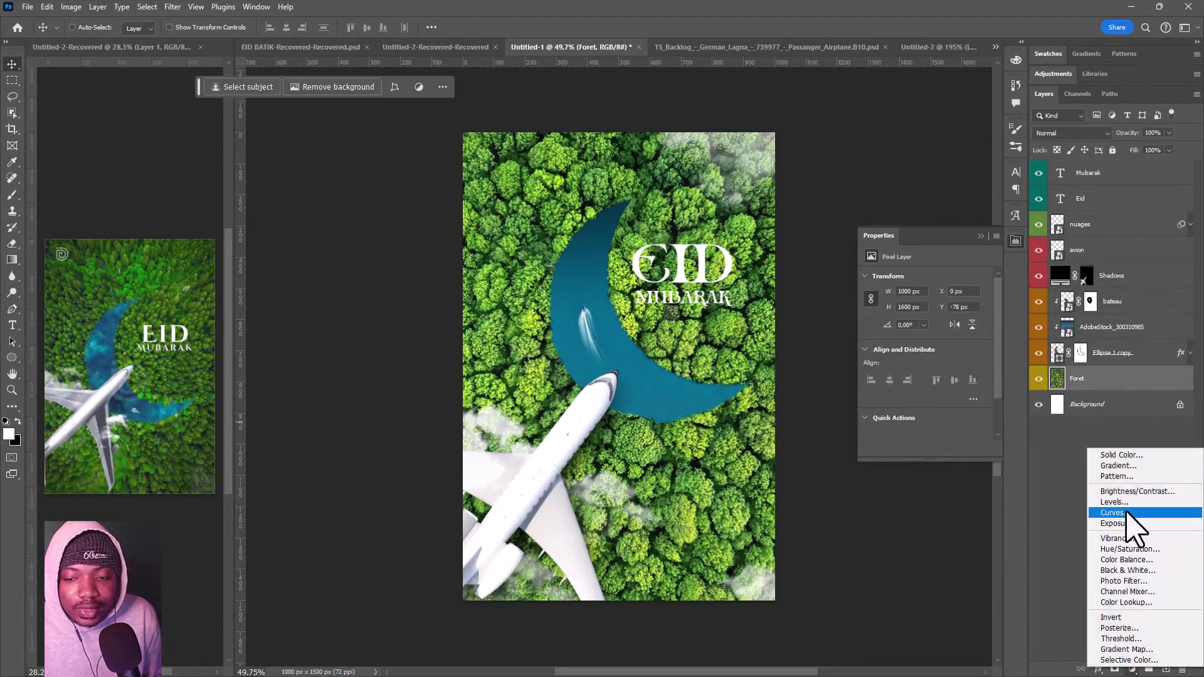
left_click(1127, 528)
Step: Label Curves 1 yellow and pull its highlight point down to darken the forest
left_click(1060, 380)
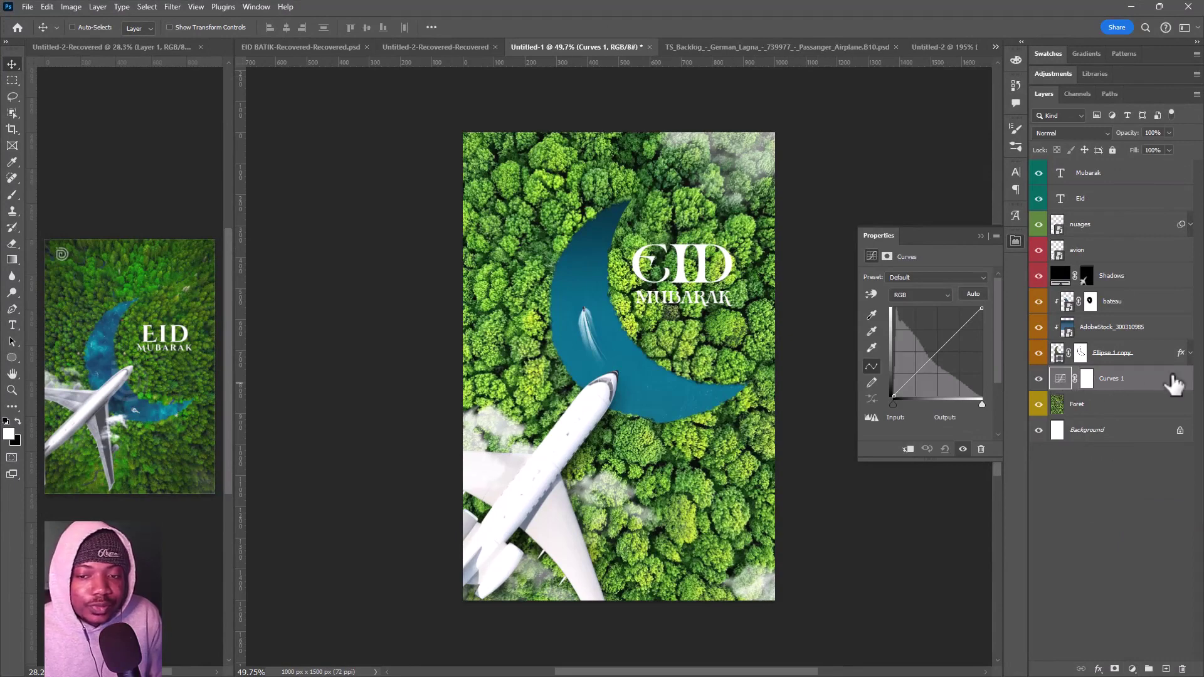
right_click(1039, 381)
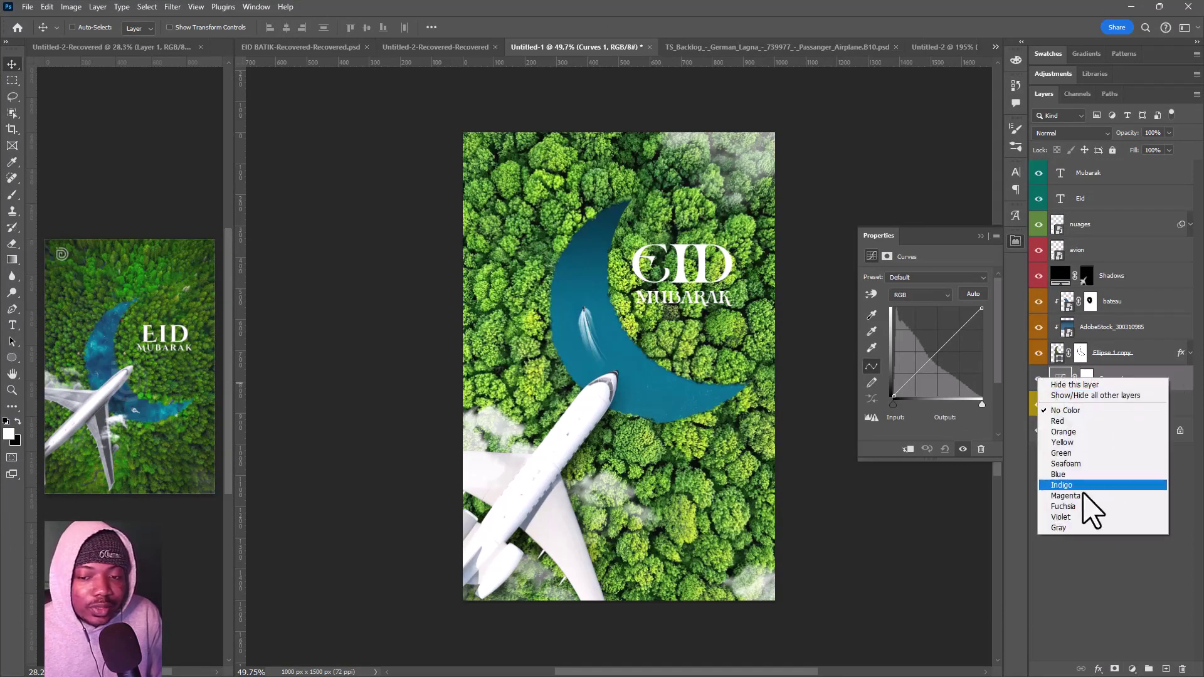
left_click(1066, 439)
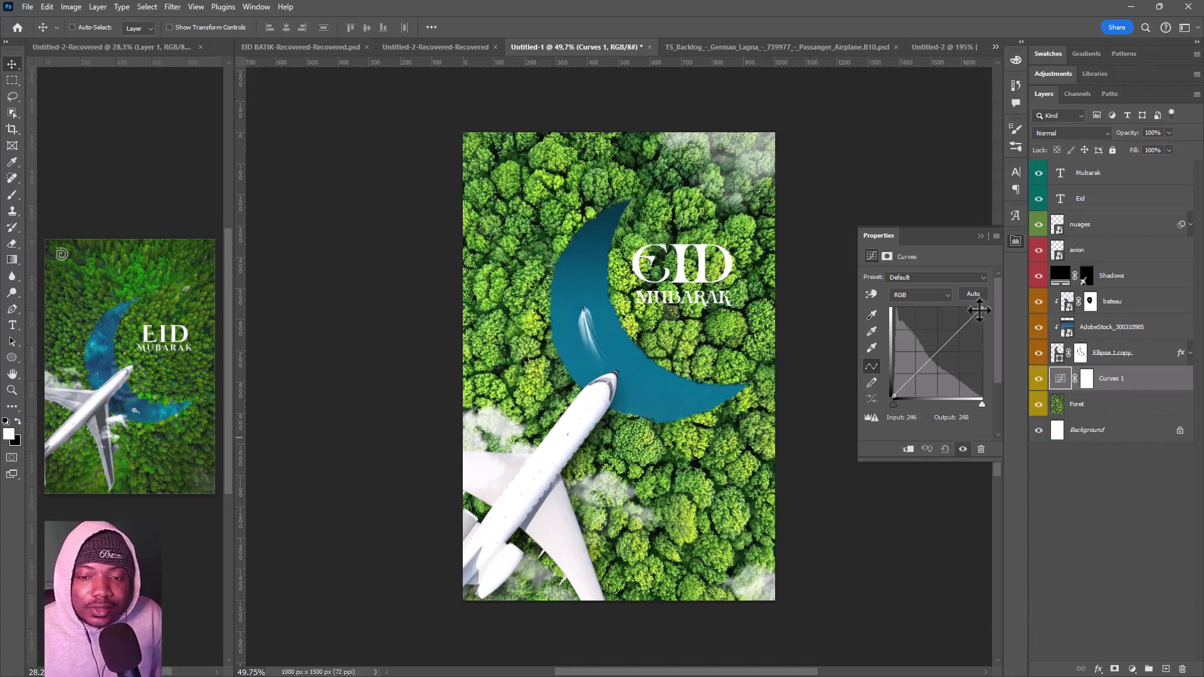
left_click_drag(983, 308, 992, 330)
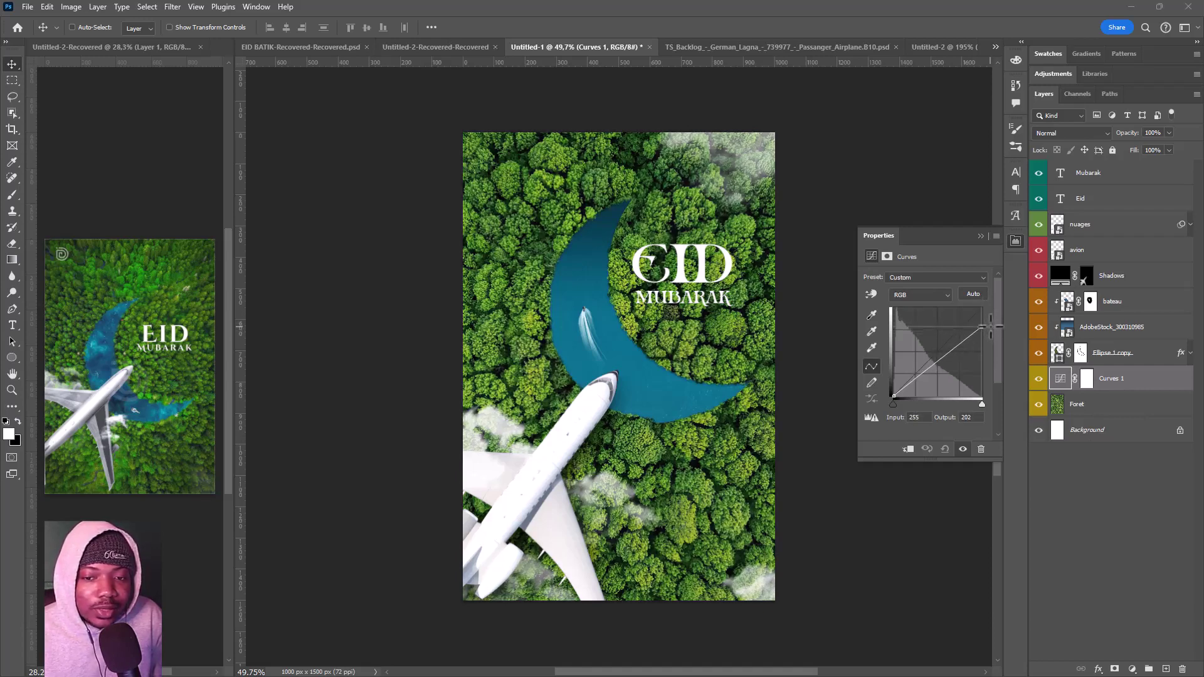
left_click_drag(992, 333, 993, 337)
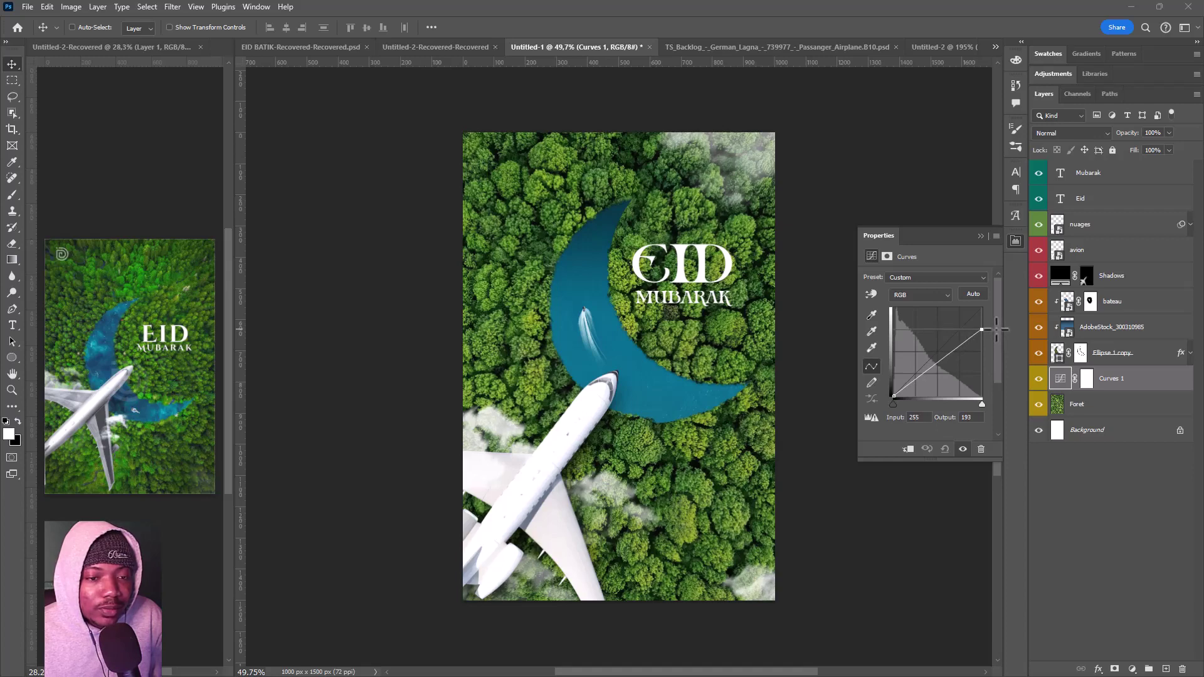
left_click_drag(997, 329, 999, 326)
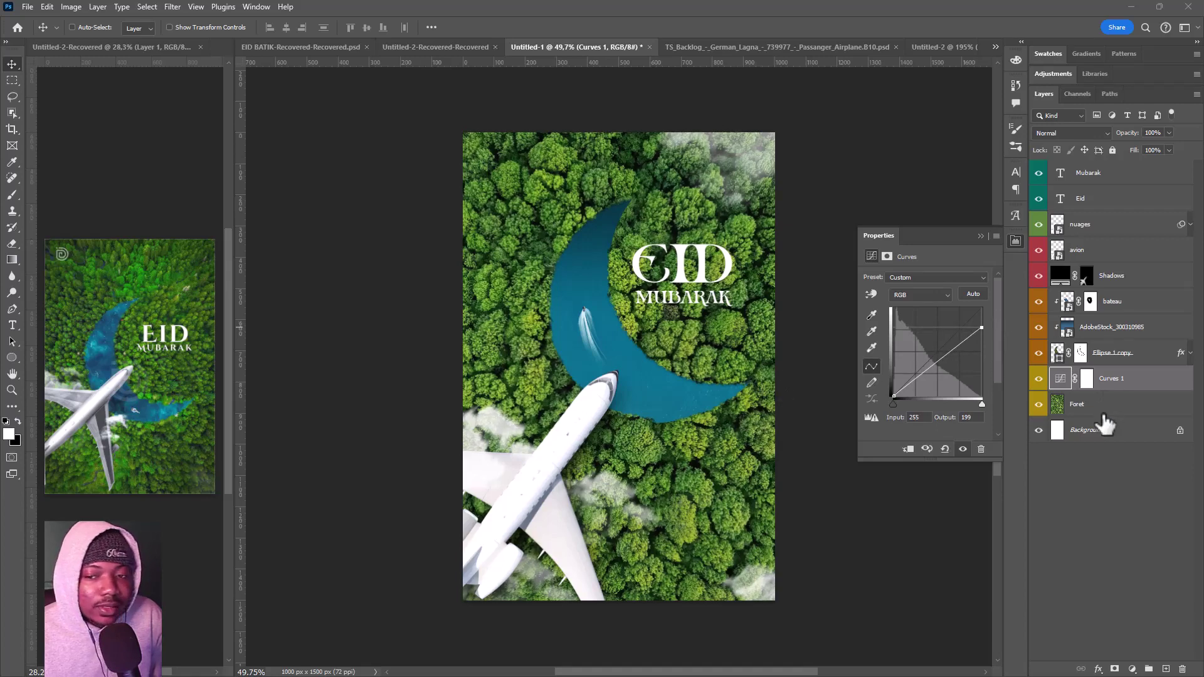
Step: Add a Hue/Saturation adjustment layer above the Foret layer
left_click(1088, 378)
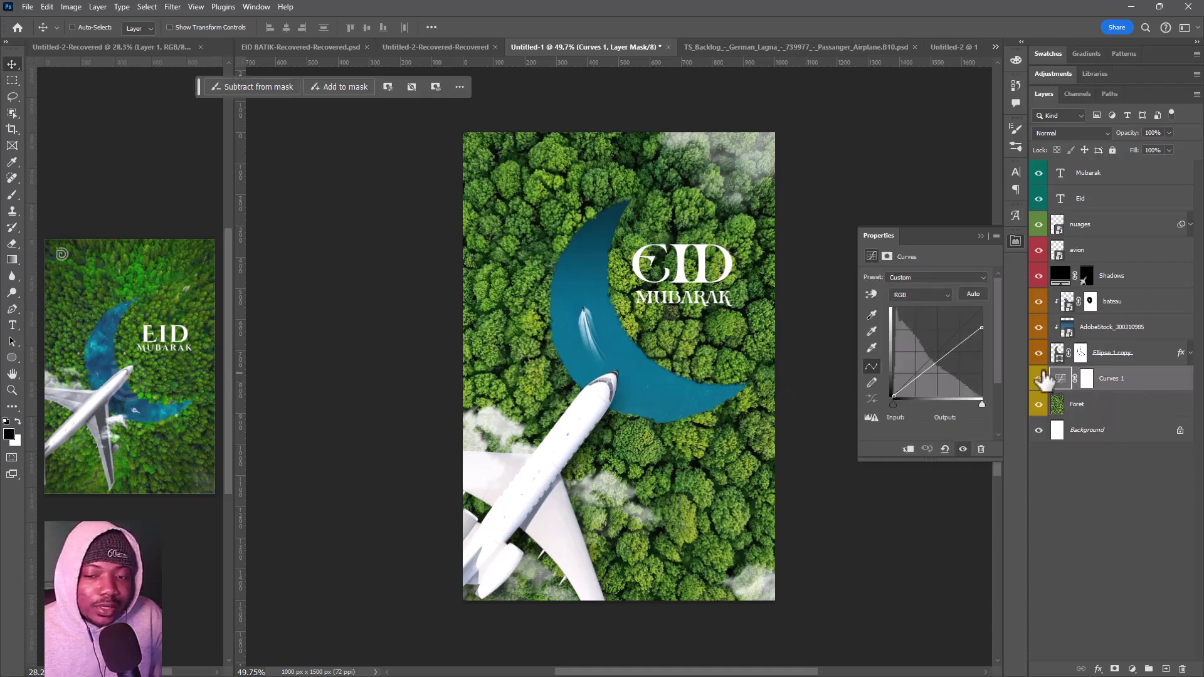
left_click(1091, 406)
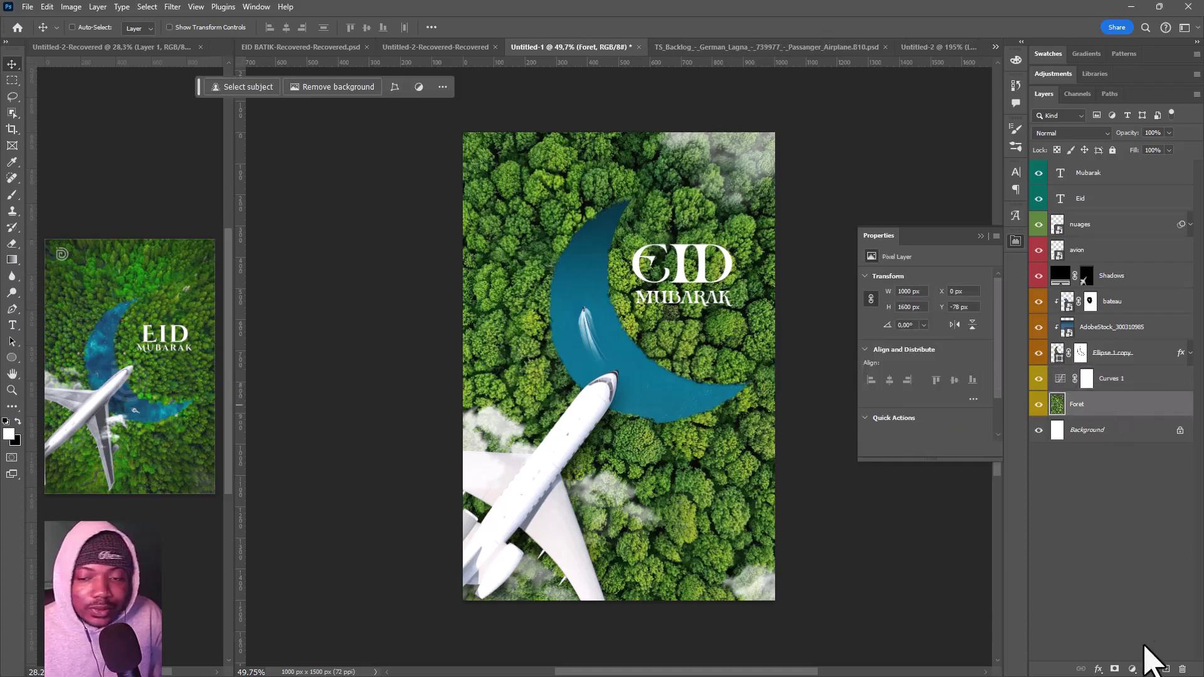
left_click(1133, 669)
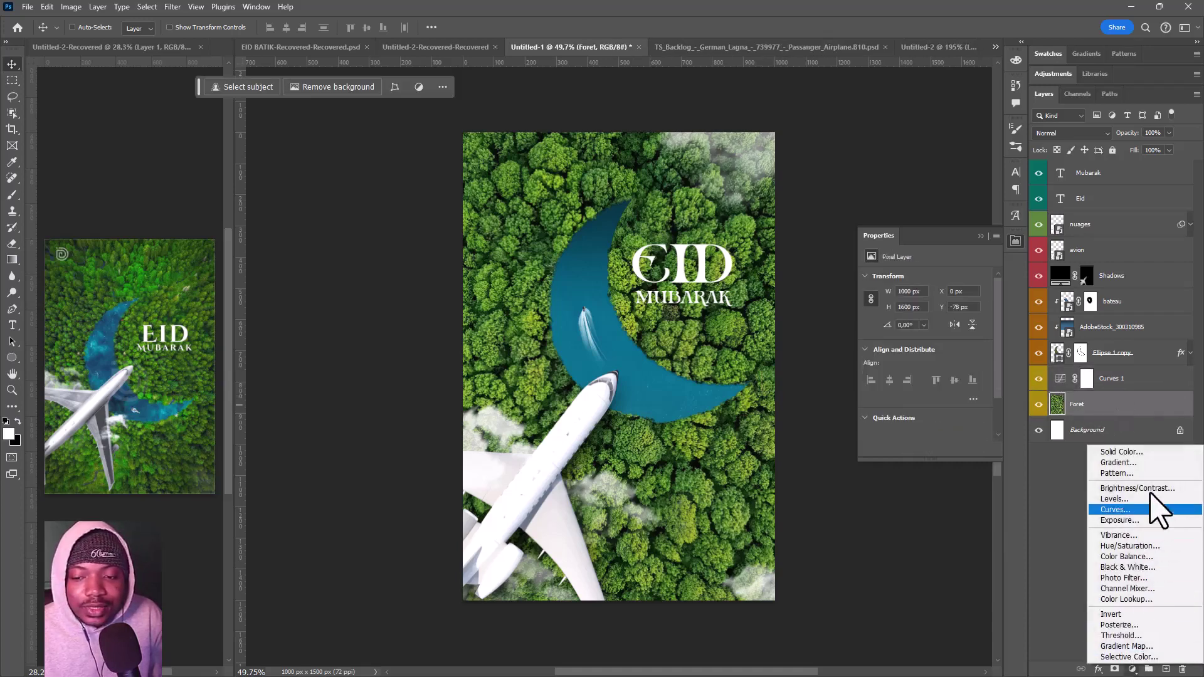
left_click(1129, 546)
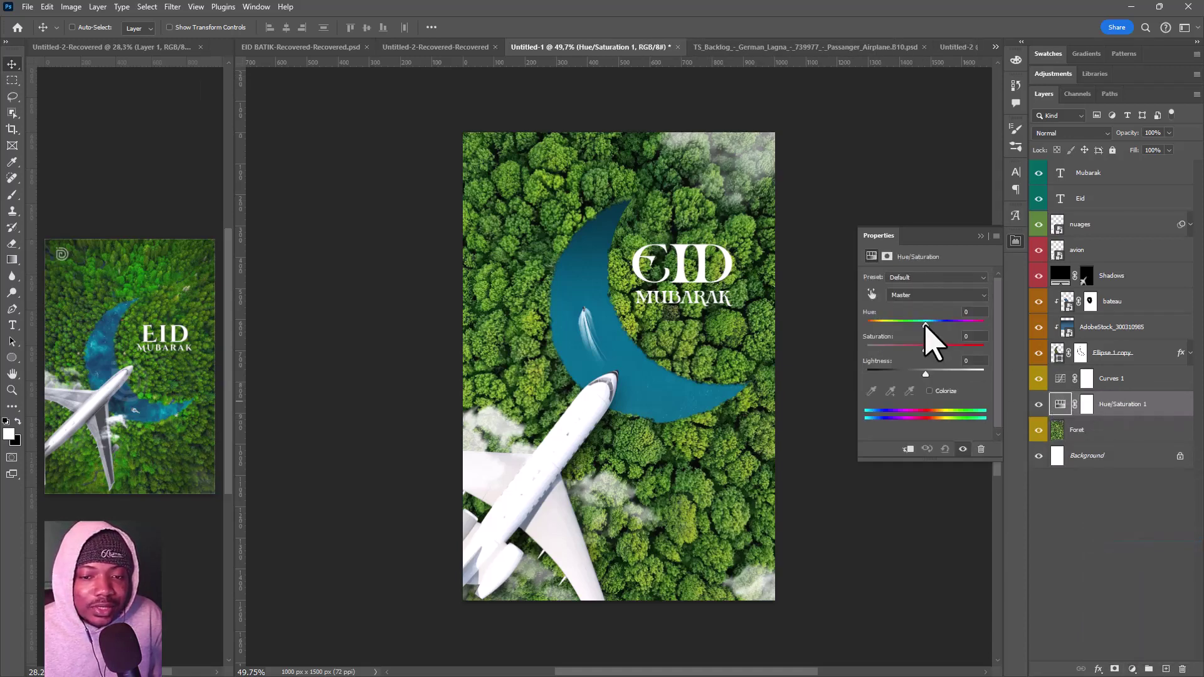
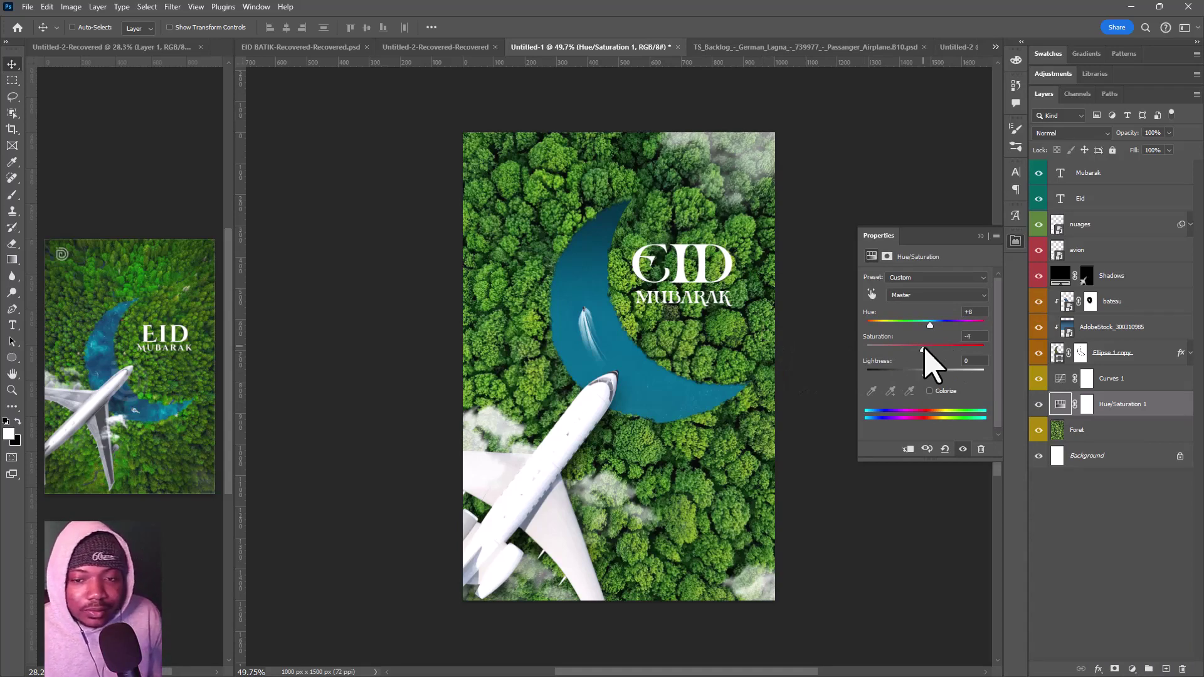
Step: Delete the layer masks from the Curves 1 and Hue/Saturation 1 adjustments
left_click(981, 236)
left_click(1117, 386, "shift")
right_click(1090, 390)
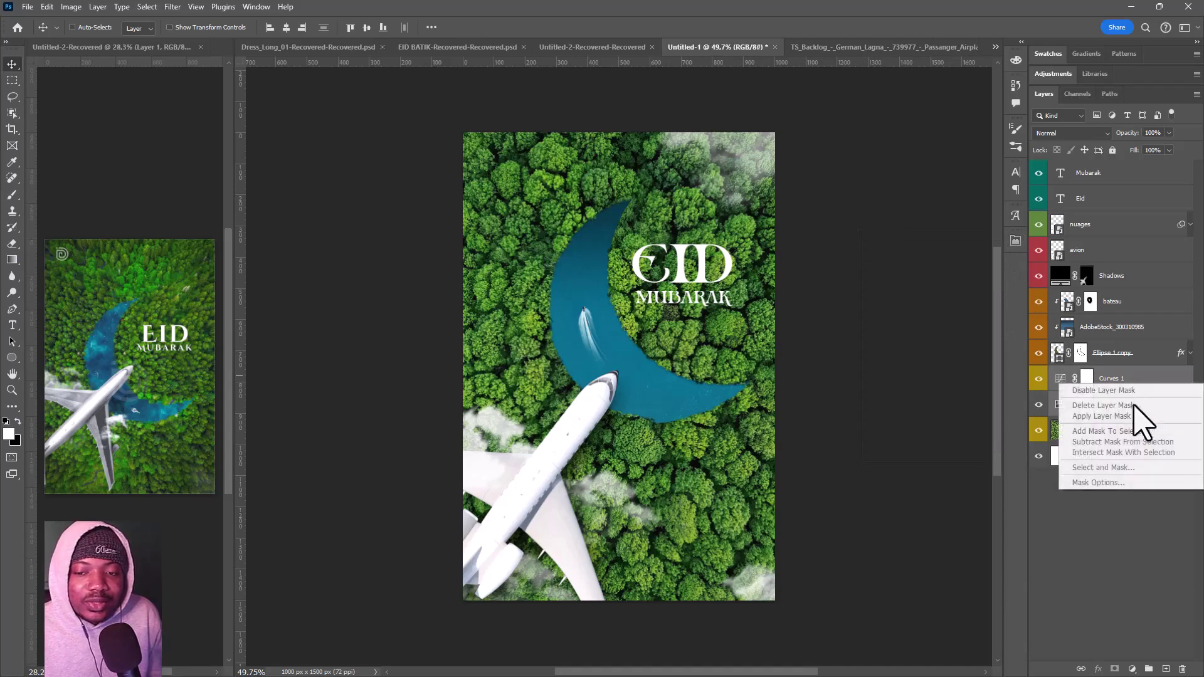
left_click(1139, 383)
left_click(1088, 379)
right_click(1091, 388)
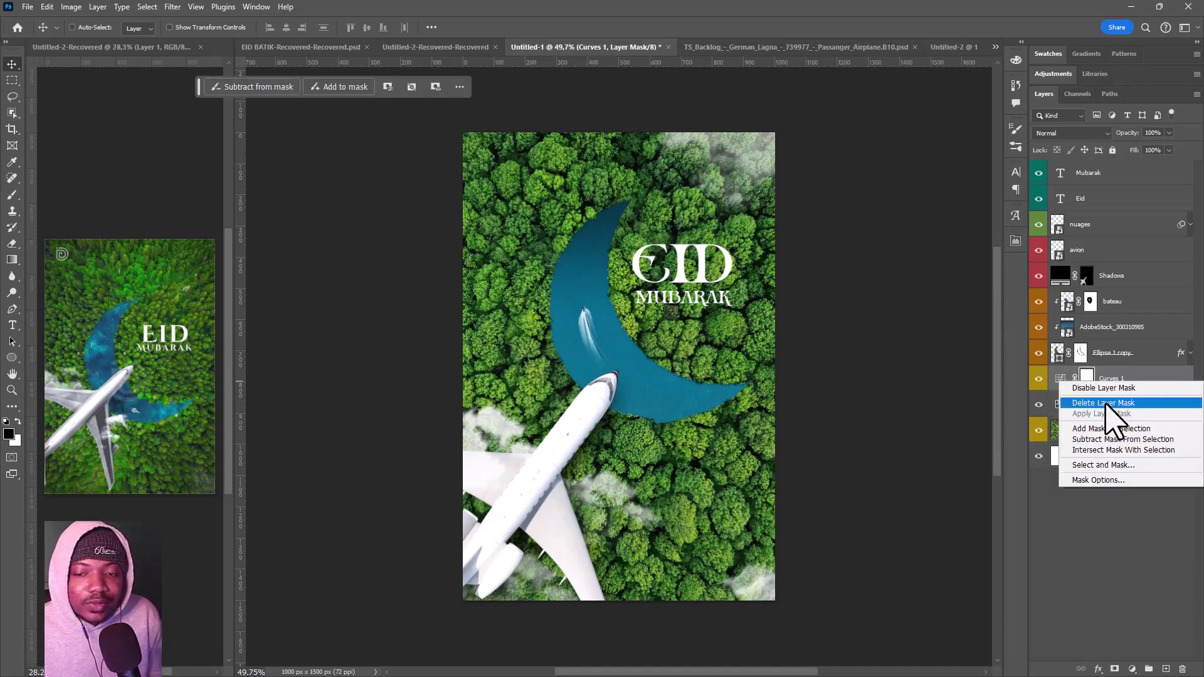
left_click(1116, 410)
right_click(1089, 407)
left_click(1111, 426)
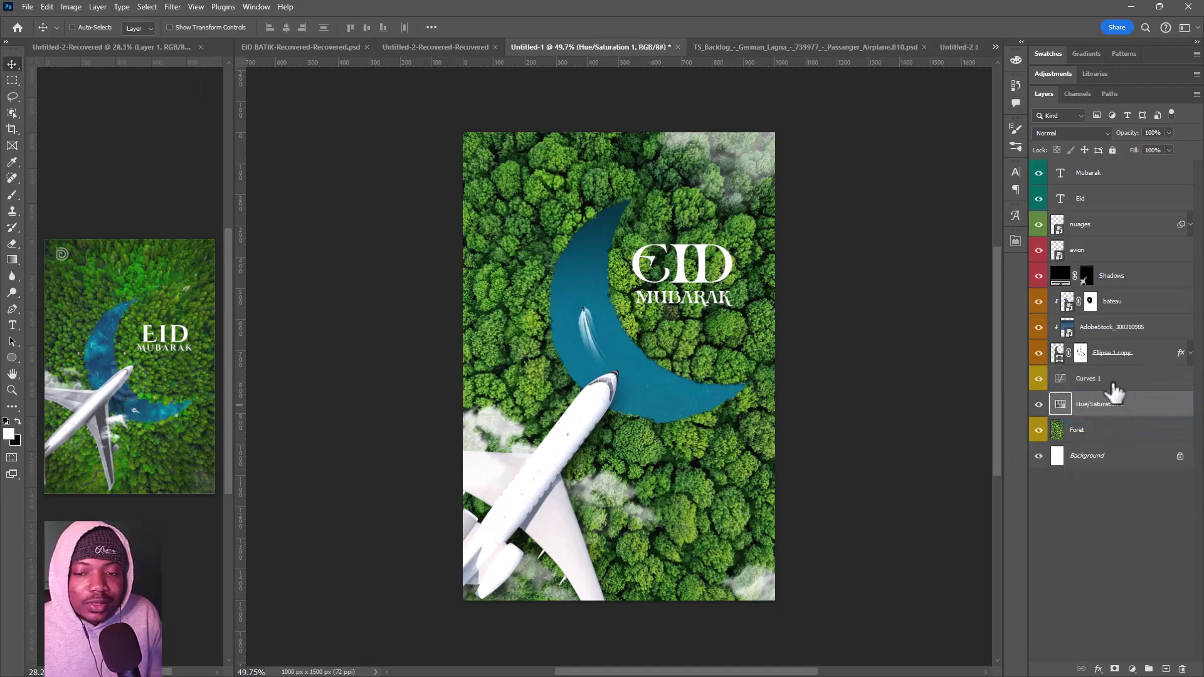
Step: Label Hue/Saturation 1 yellow and clip both adjustments to the Foret forest layer
right_click(1040, 405)
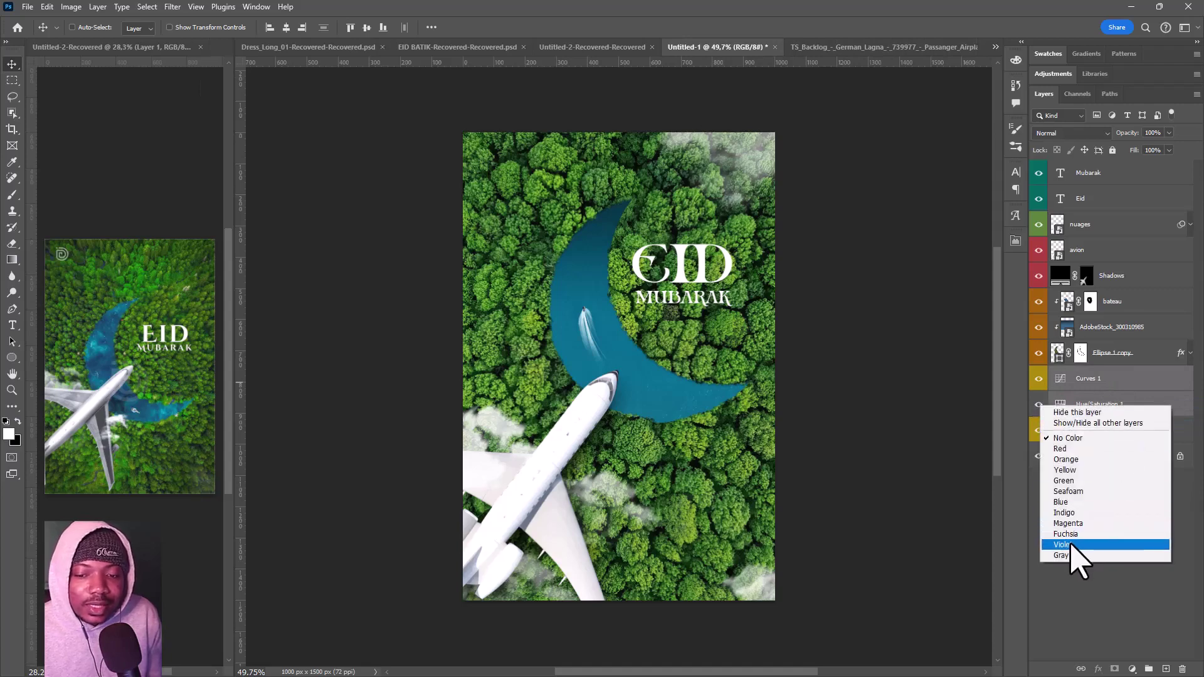
left_click(1084, 470)
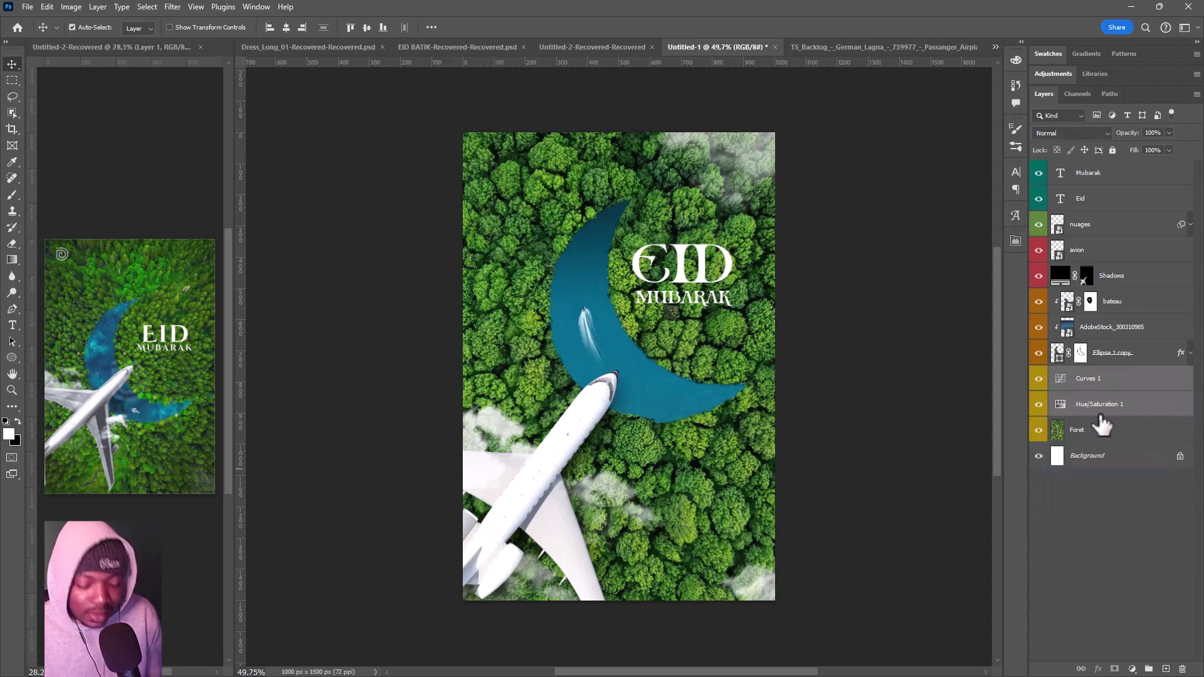
key("ctrl+alt+g")
left_click(757, 447, "ctrl")
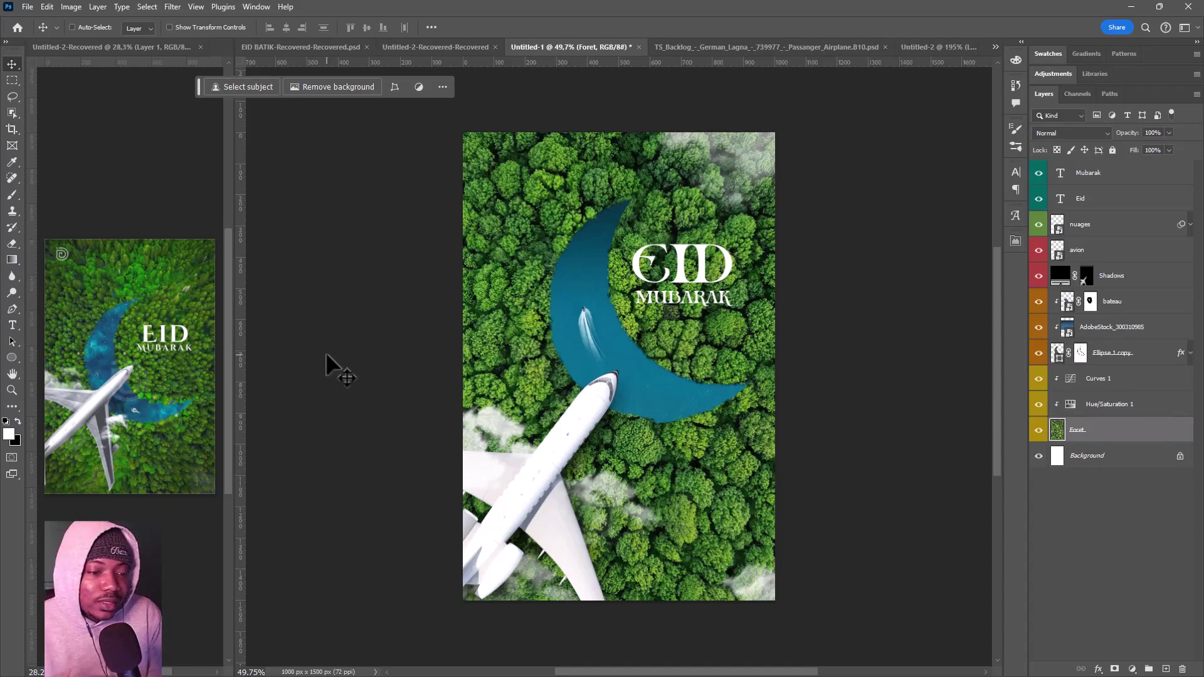
Step: Add a Curves 2 adjustment clipped to the avion airplane layer
left_click(1091, 227)
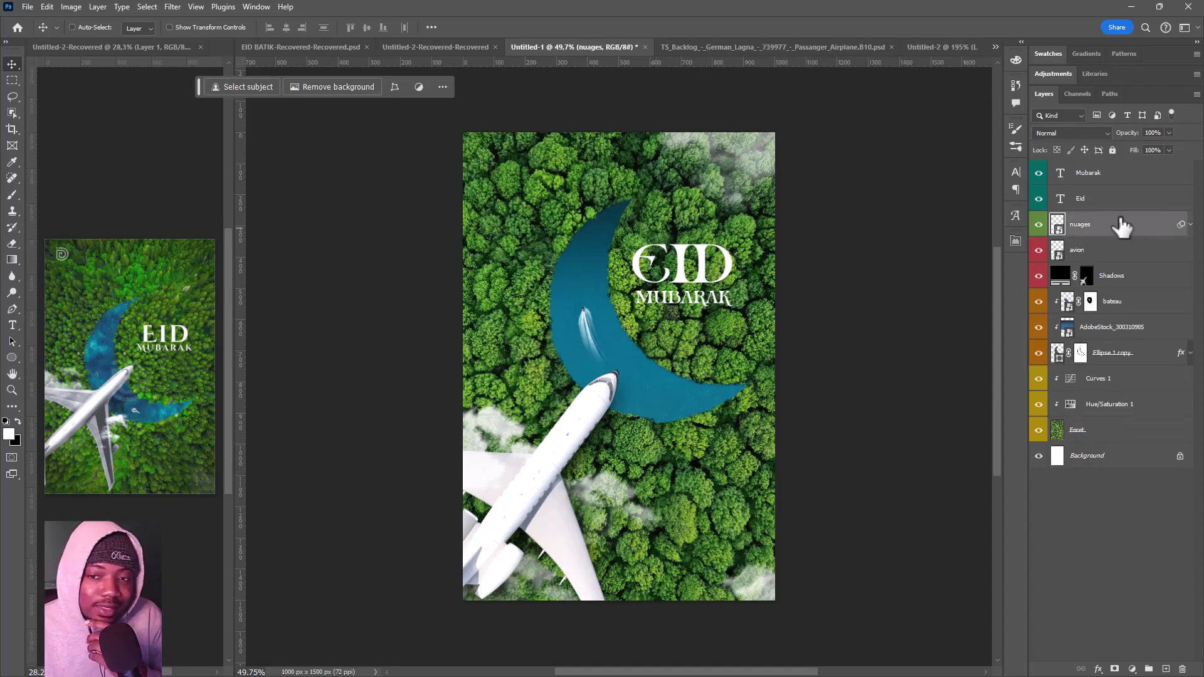
left_click(1099, 255)
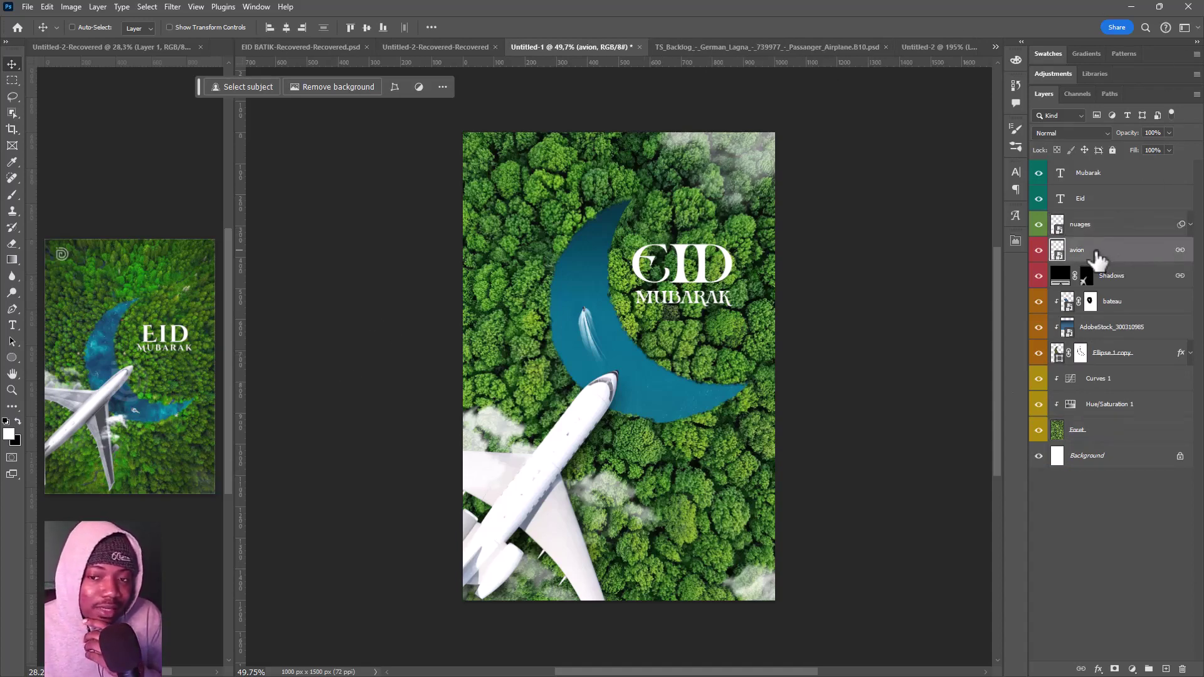
left_click(1132, 670)
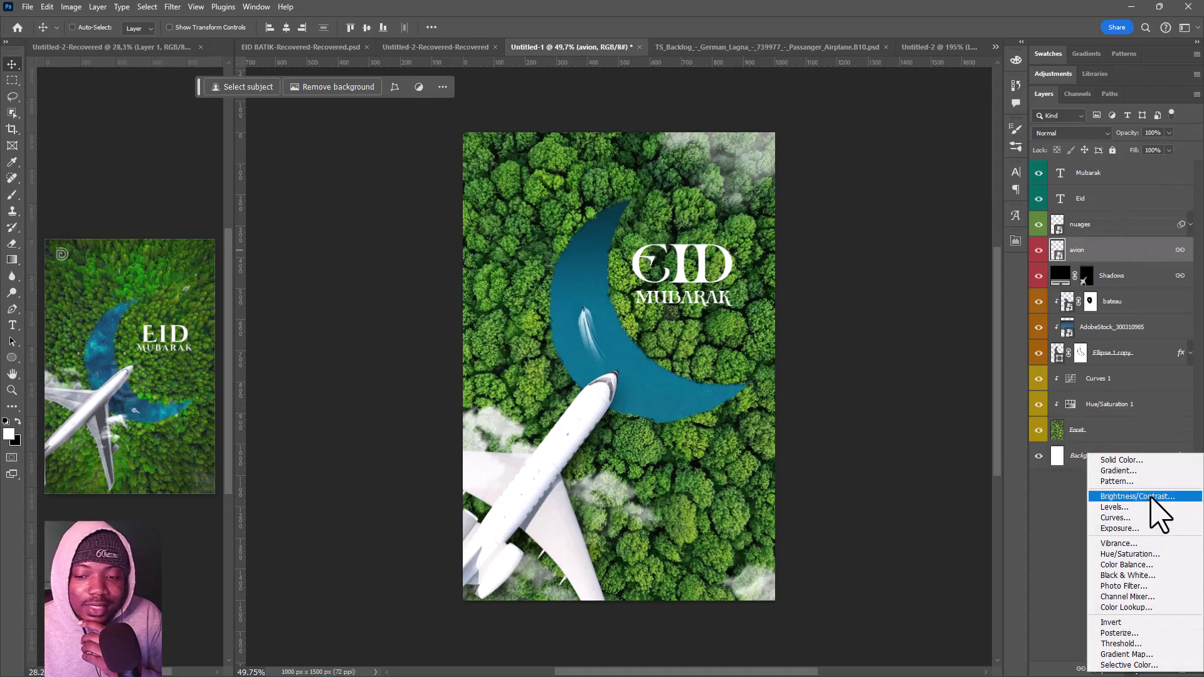
left_click(1116, 517)
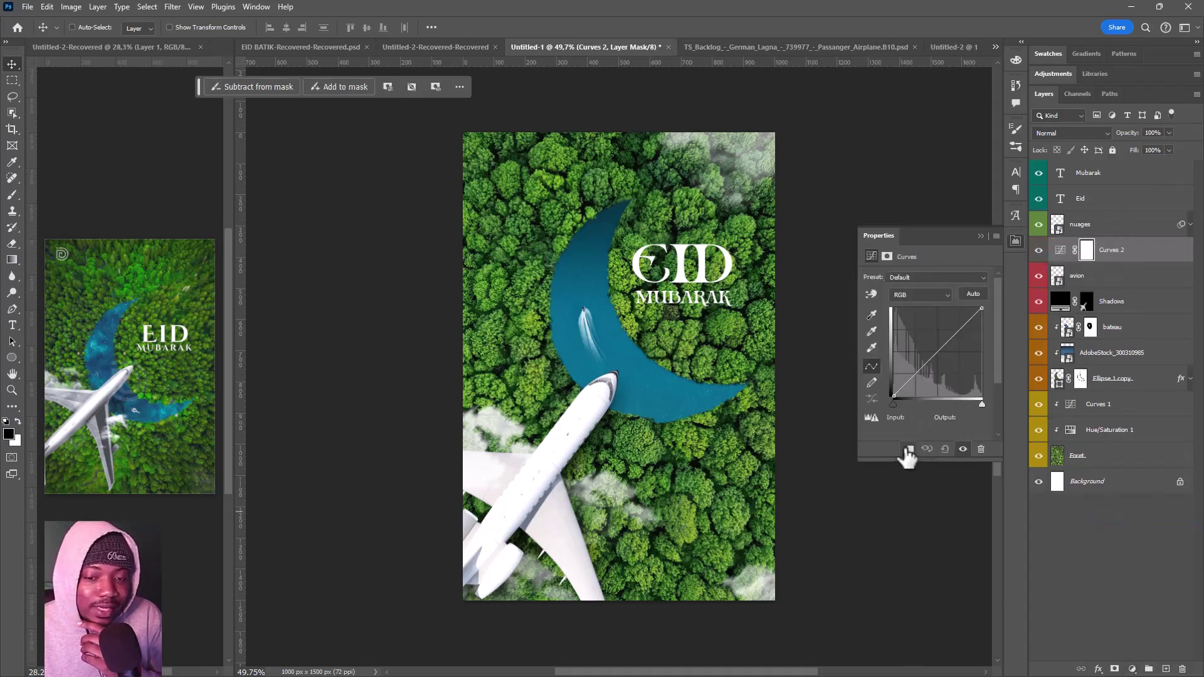
left_click(908, 450)
Step: Label Curves 2 red and pull its curve down to darken the airplane
left_click(1071, 250)
right_click(1056, 256)
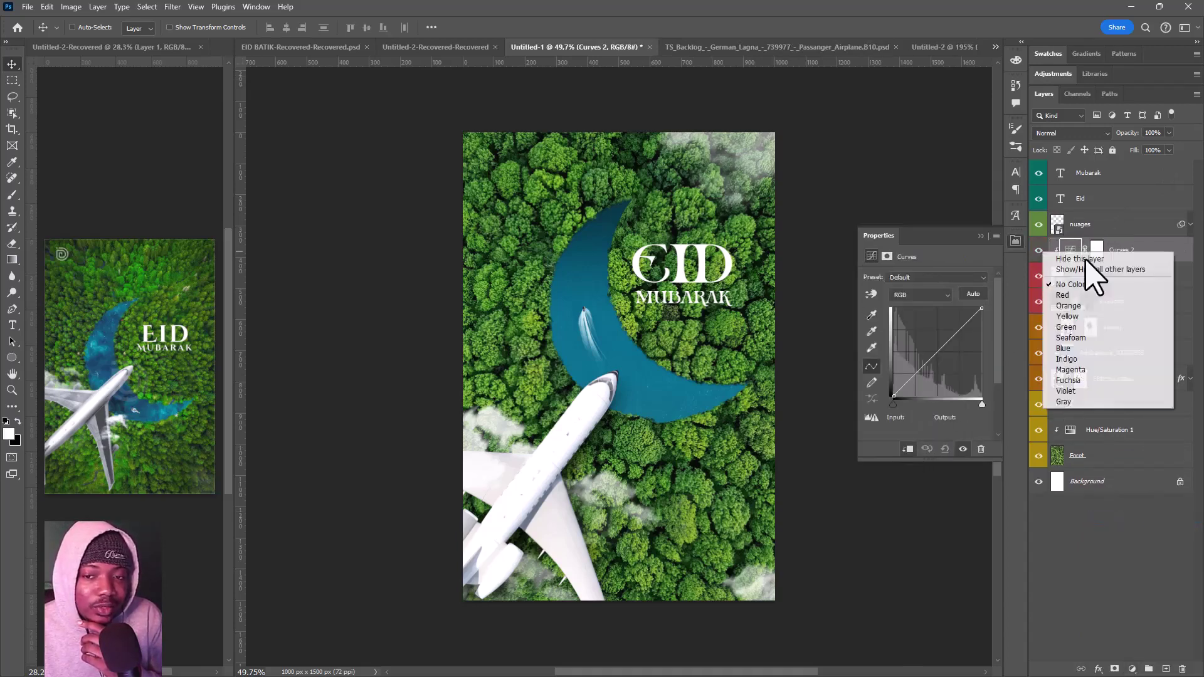
left_click(1079, 295)
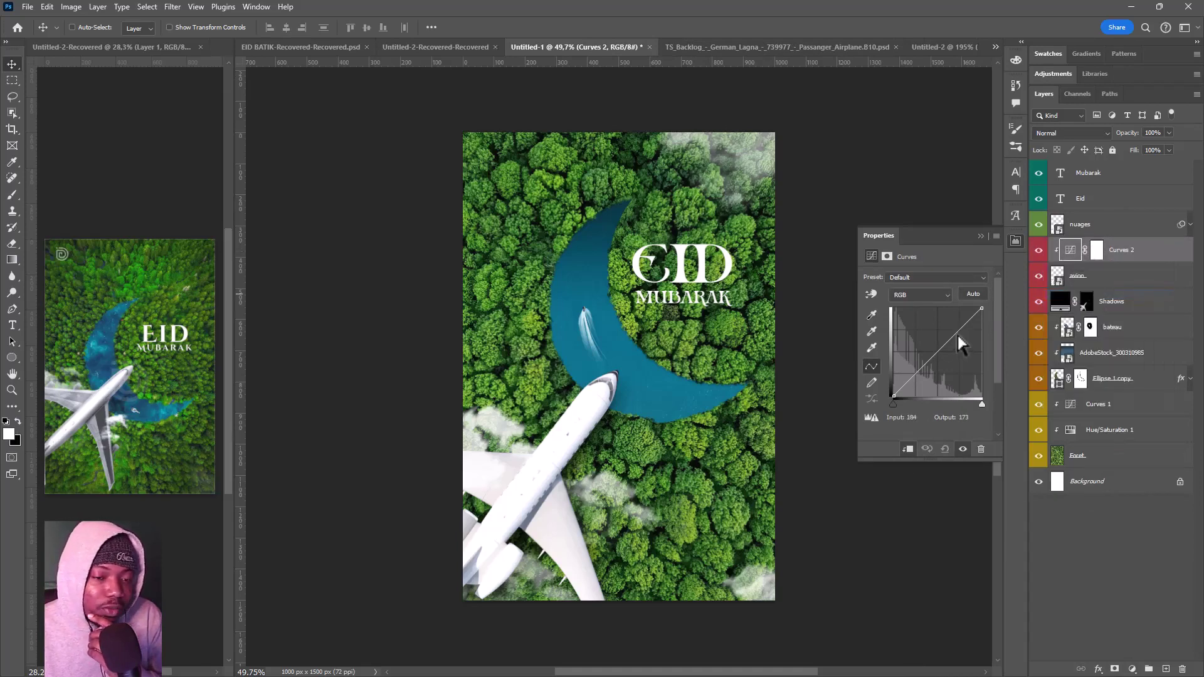
left_click_drag(953, 341, 954, 352)
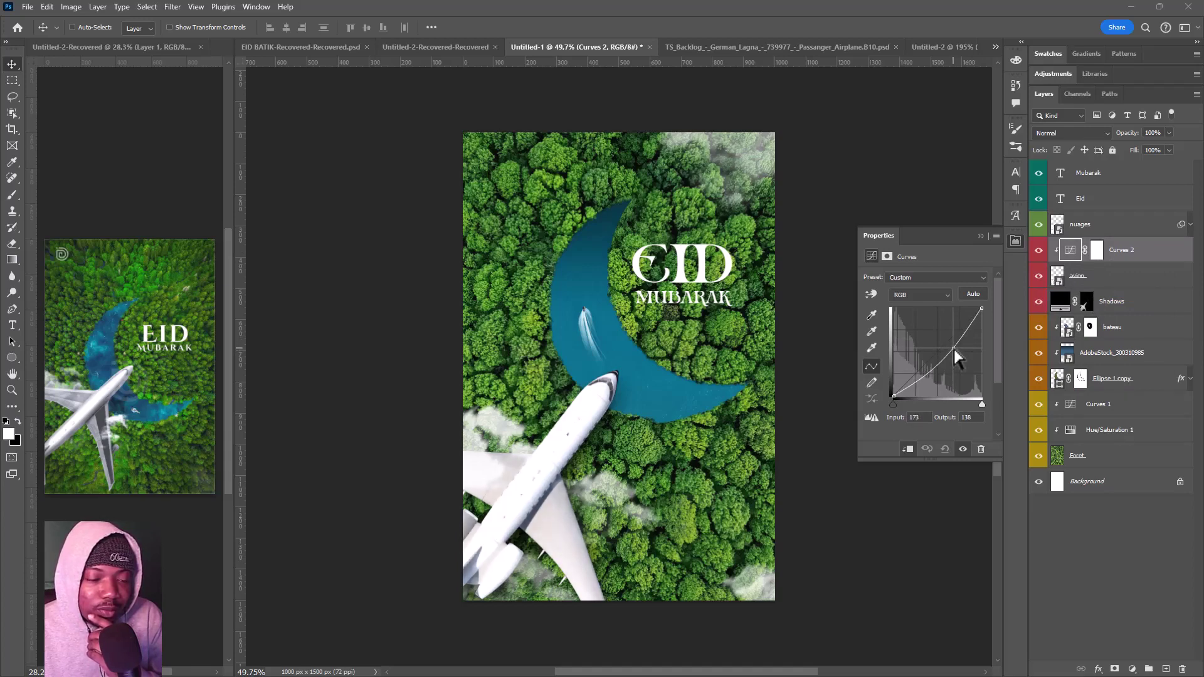
left_click(1126, 279)
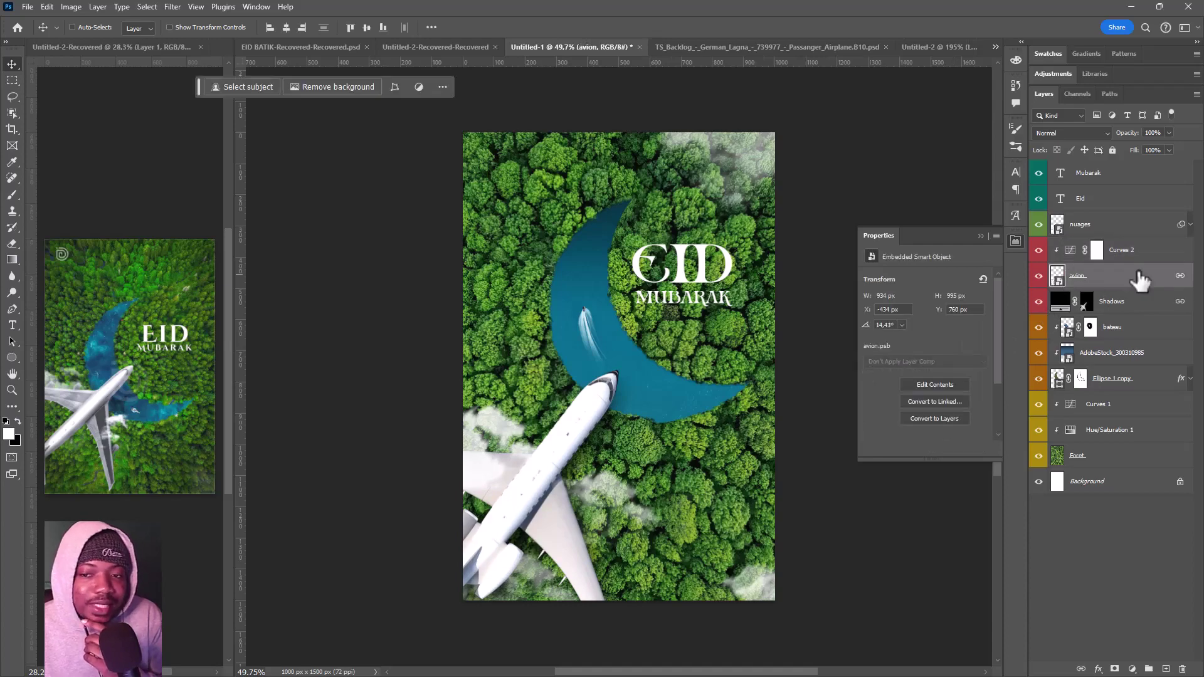
Step: Apply a Motion Blur smart filter to the airplane at angle 53, distance 10
left_click(172, 7)
left_click(207, 22)
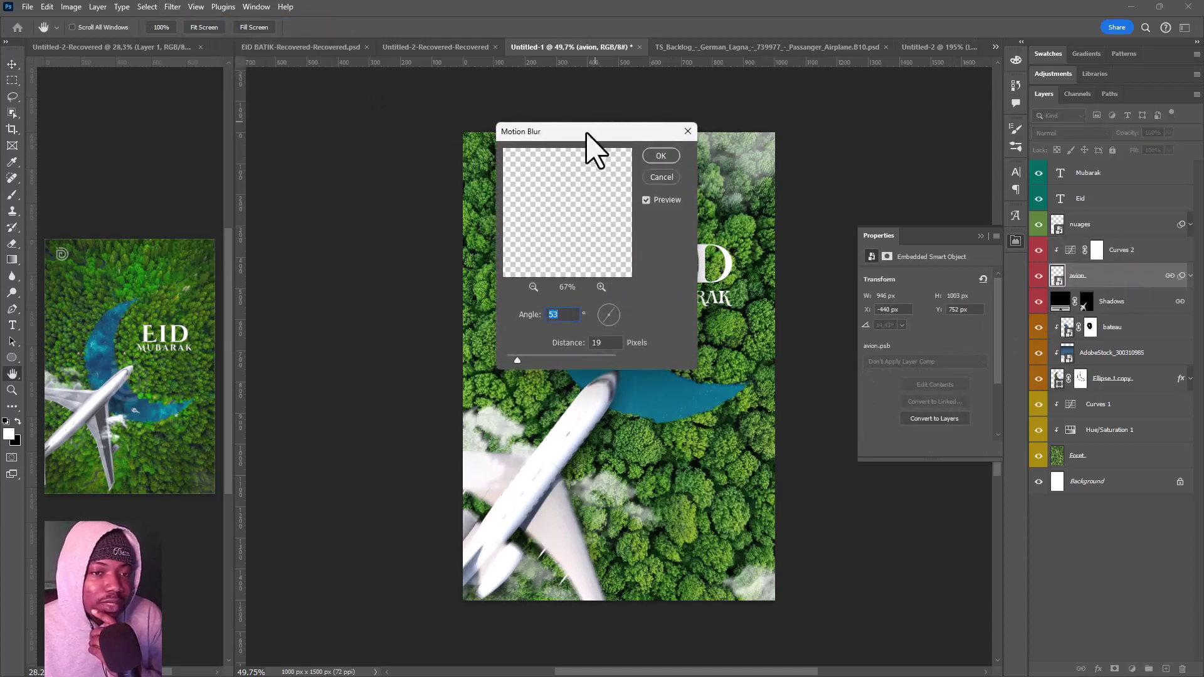
left_click_drag(609, 137, 758, 105)
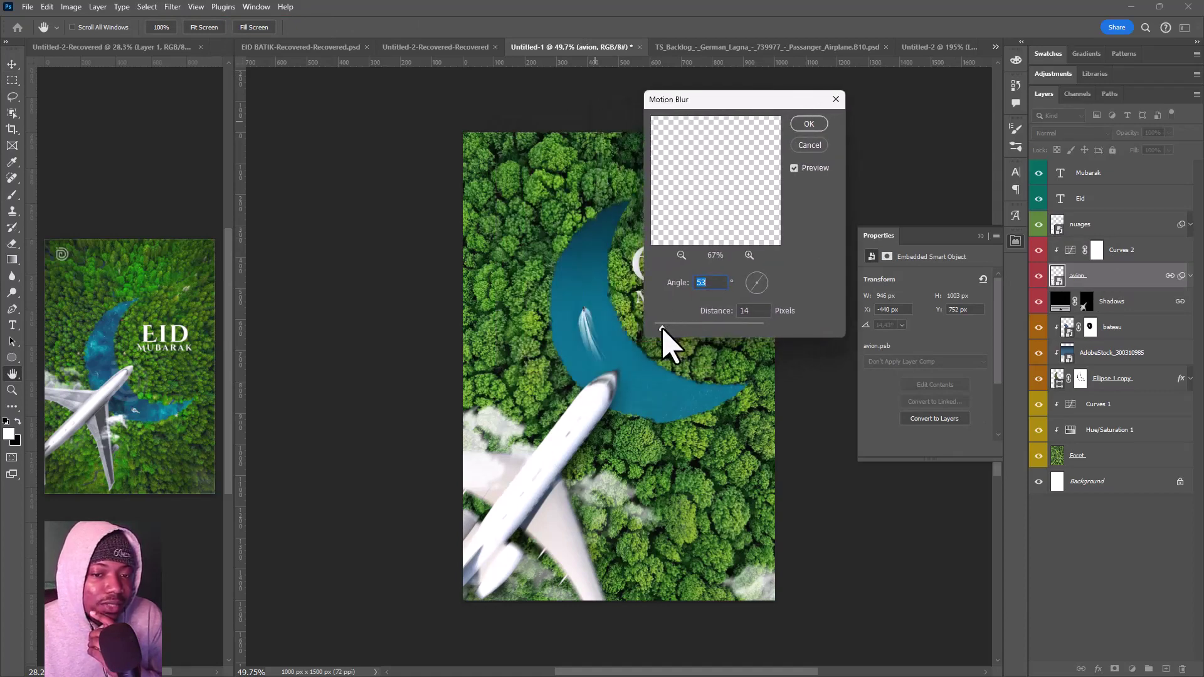
left_click_drag(660, 328, 661, 328)
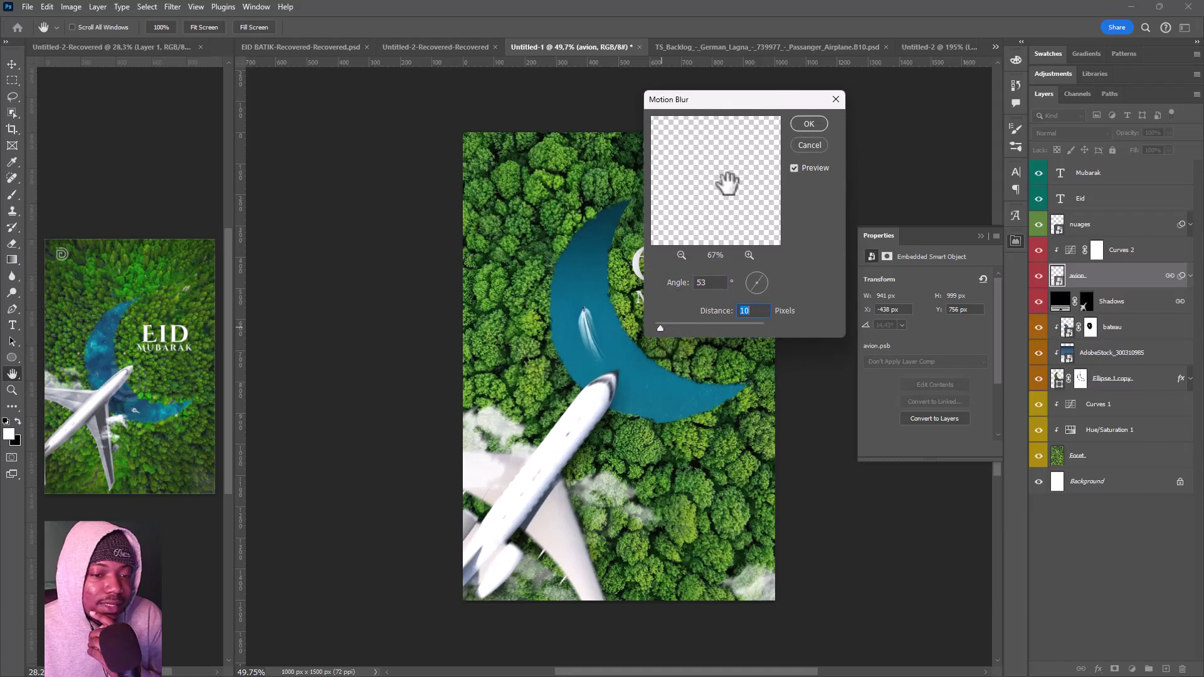
left_click(815, 123)
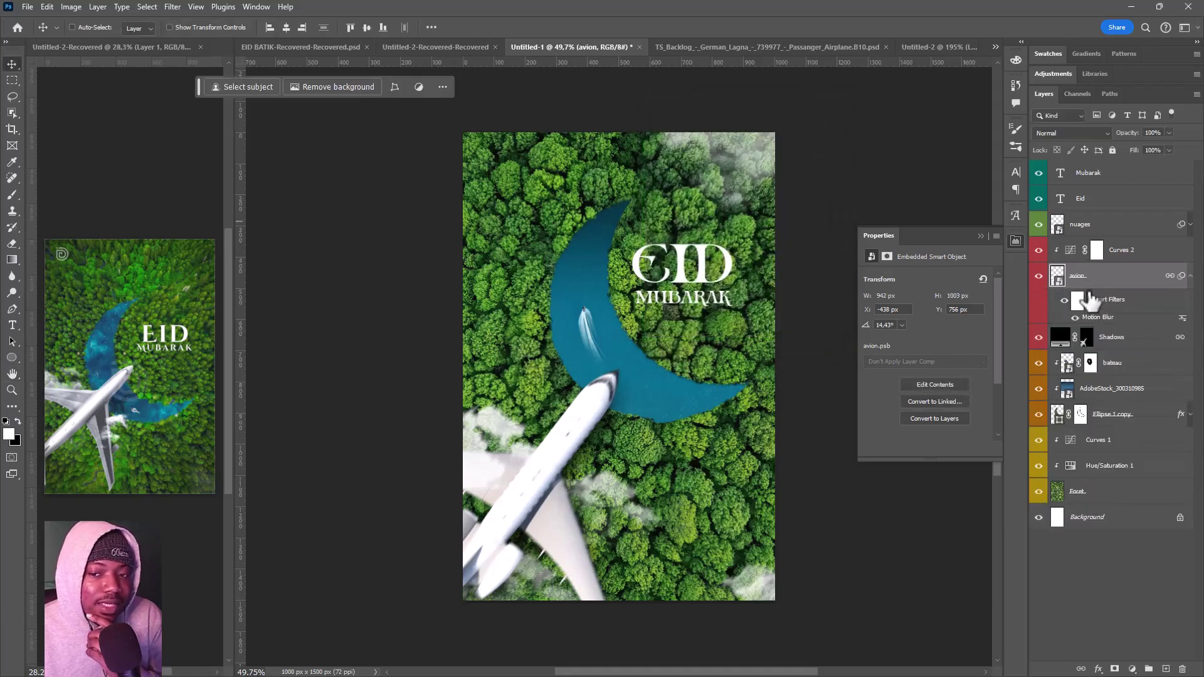
left_click(1079, 303)
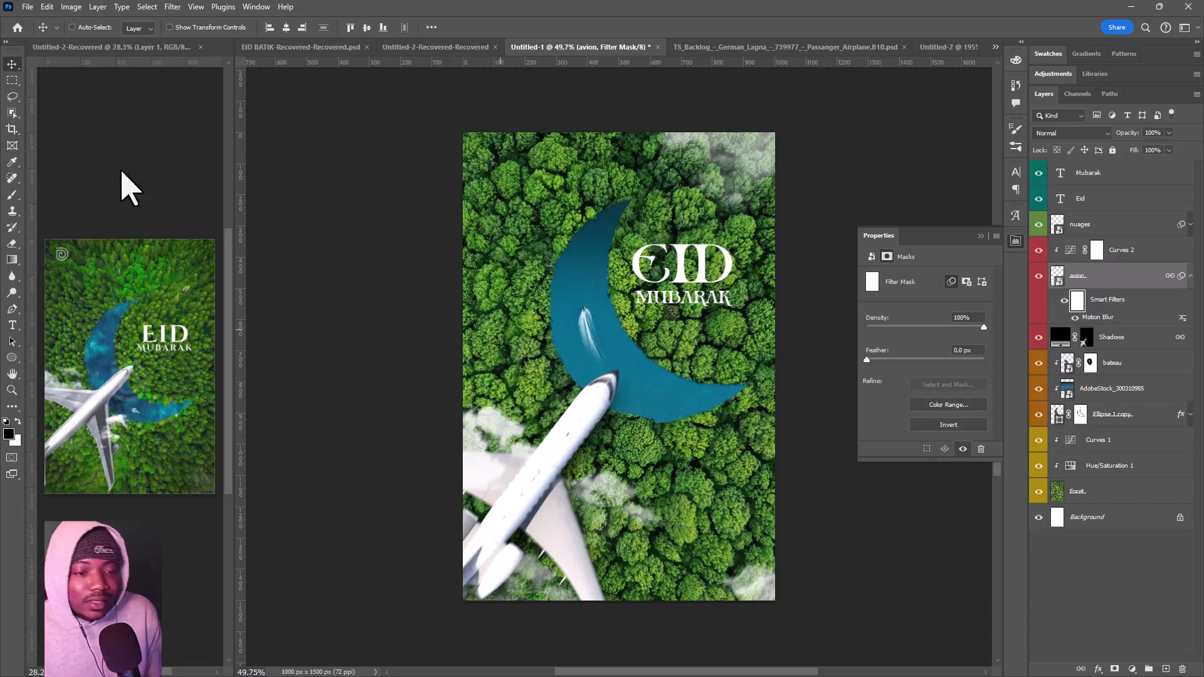
Step: Pick the Brush tool with the Soft Round preset
left_click(12, 195)
right_click(530, 203)
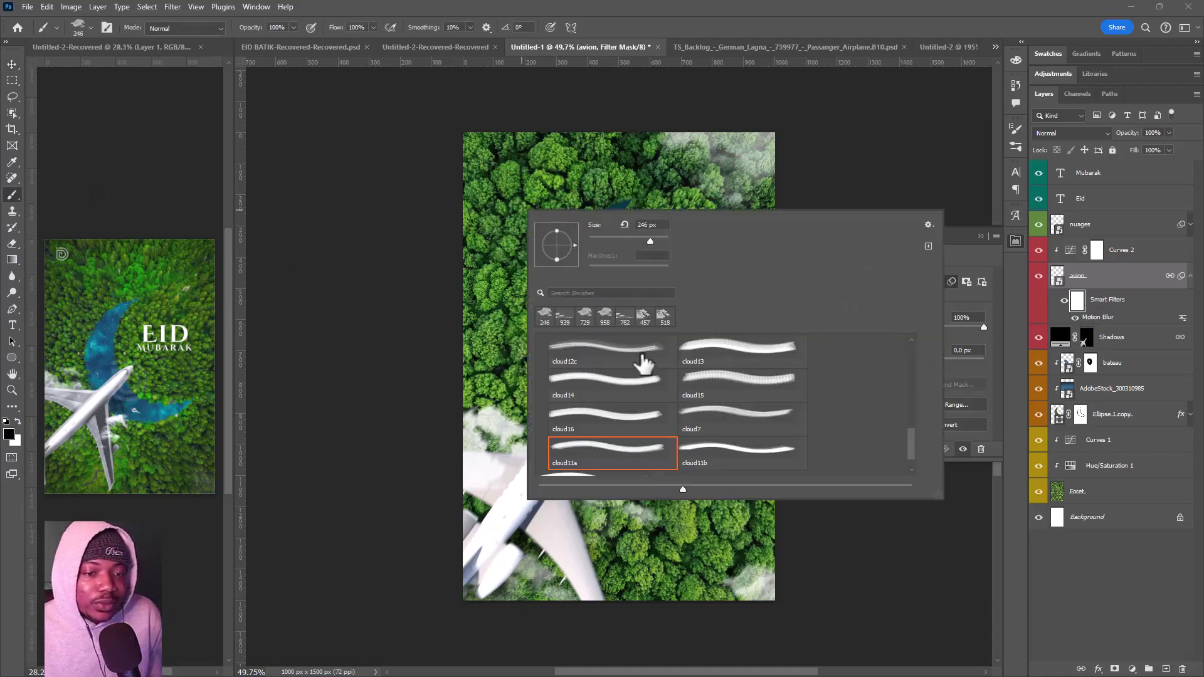
scroll(614, 359, "up", 5)
scroll(609, 364, "up", 5)
scroll(603, 369, "up", 5)
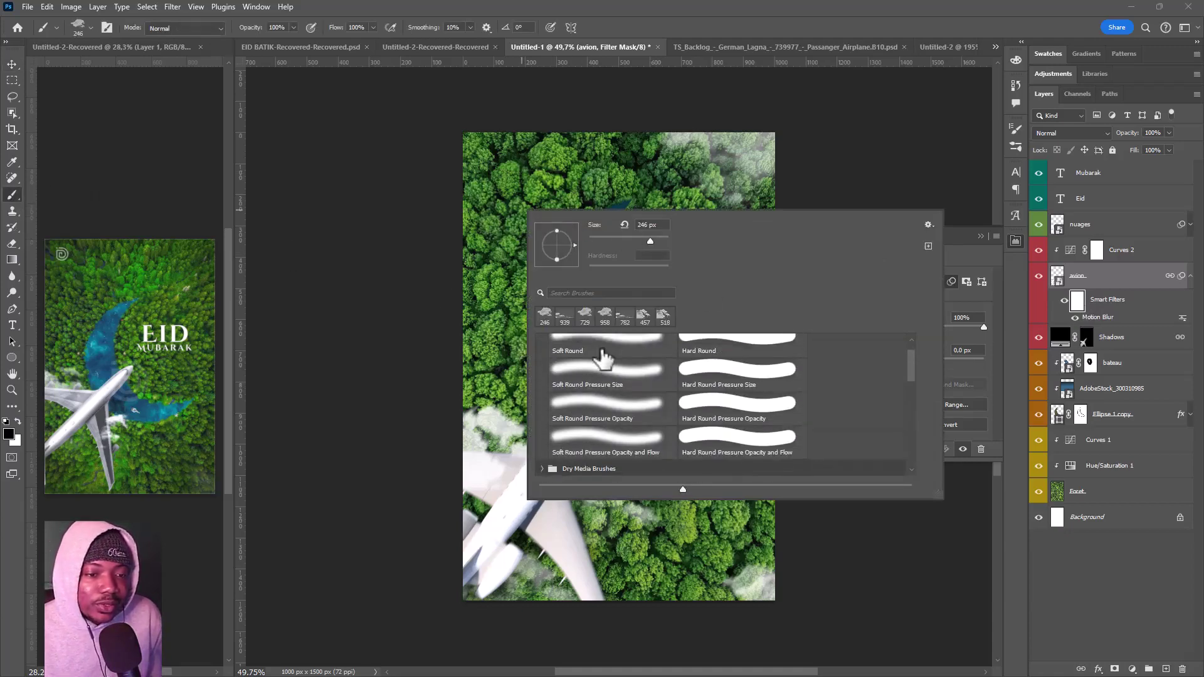
scroll(596, 373, "up", 5)
left_click(596, 373)
left_click(504, 318)
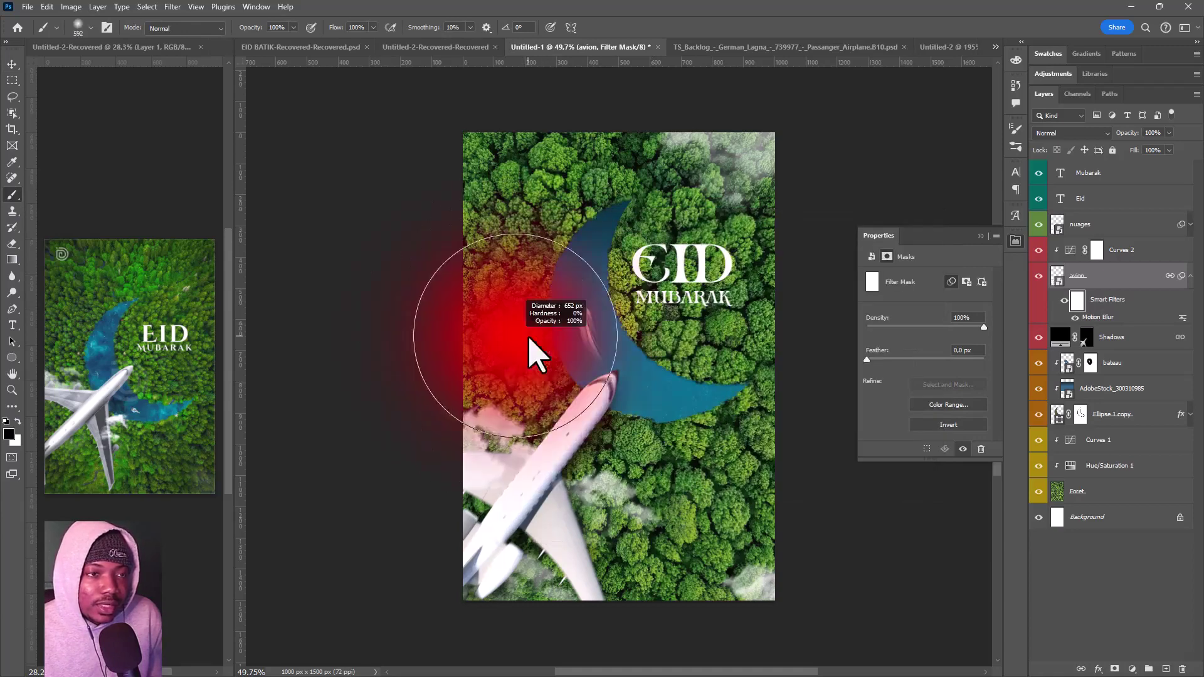
Step: Lower brush flow to 59% and paint out part of the airplane's motion blur mask
left_click_drag(343, 32, 303, 38)
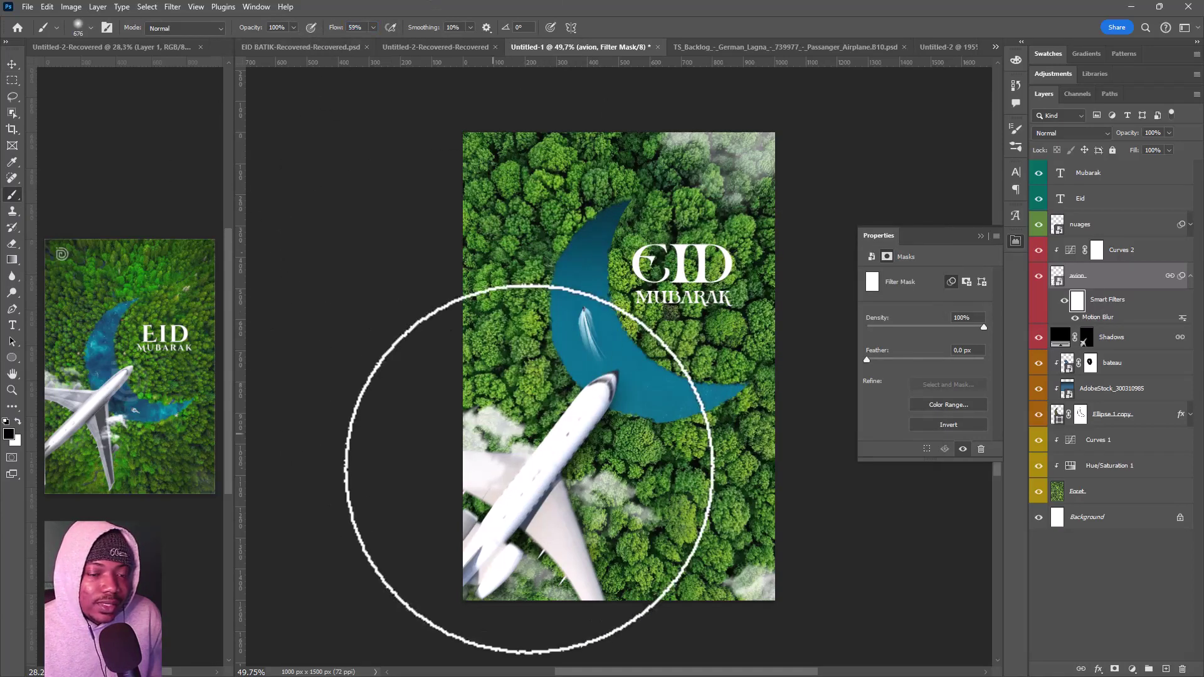
mouse_move(567, 416)
left_mouse_down()
mouse_move(511, 416)
mouse_move(491, 430)
mouse_move(506, 444)
left_mouse_up()
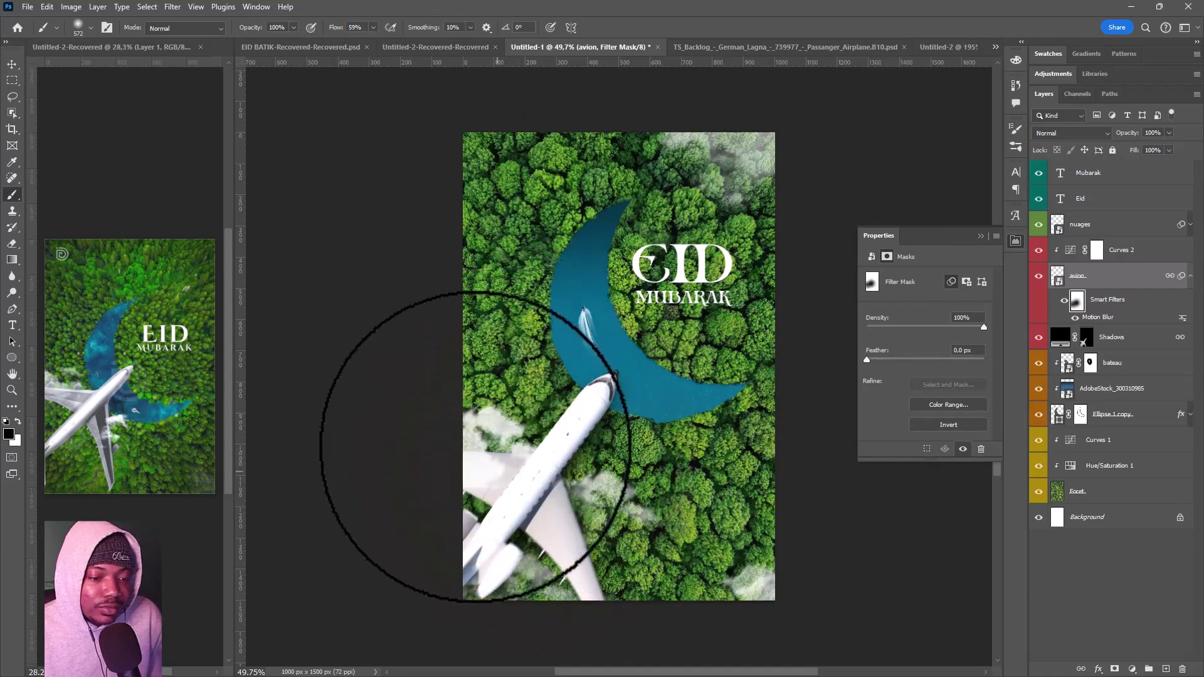
key("v")
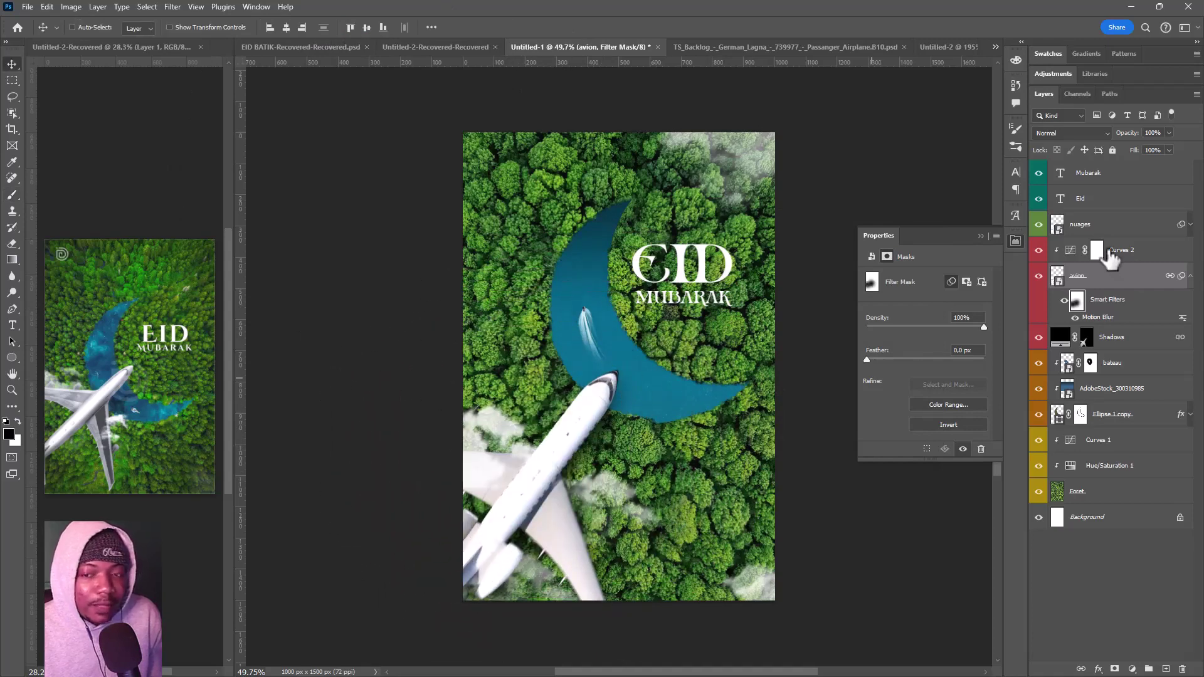
left_click(1194, 282)
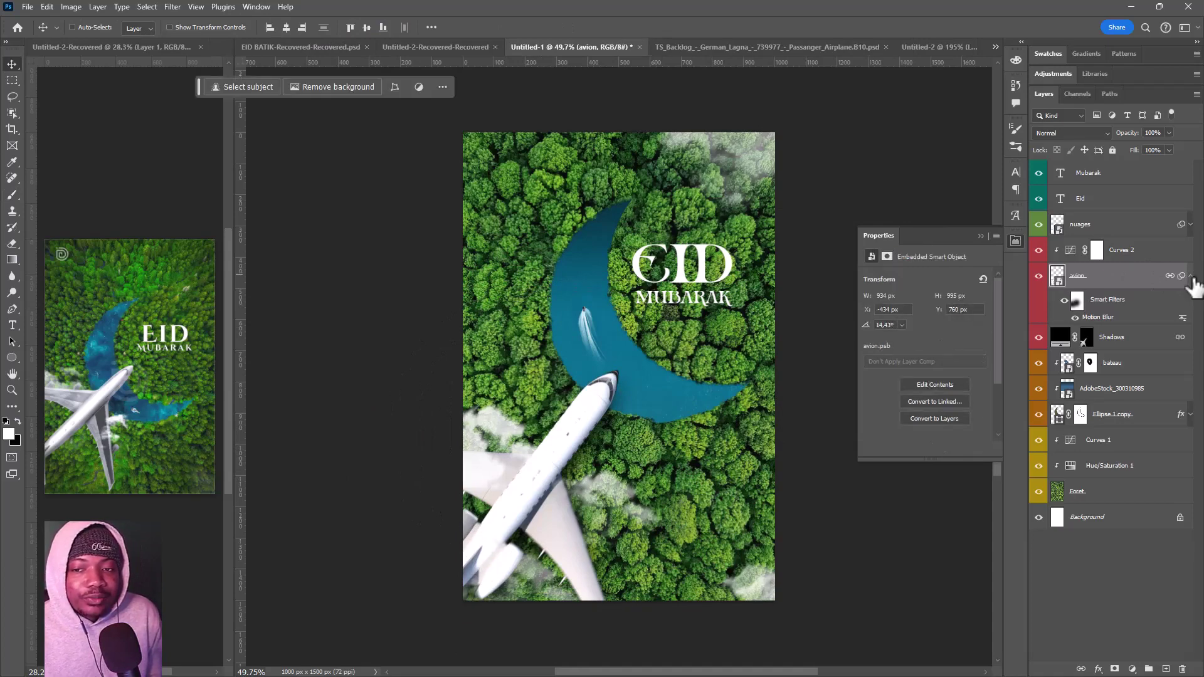
left_click(1192, 276)
left_click(1140, 183)
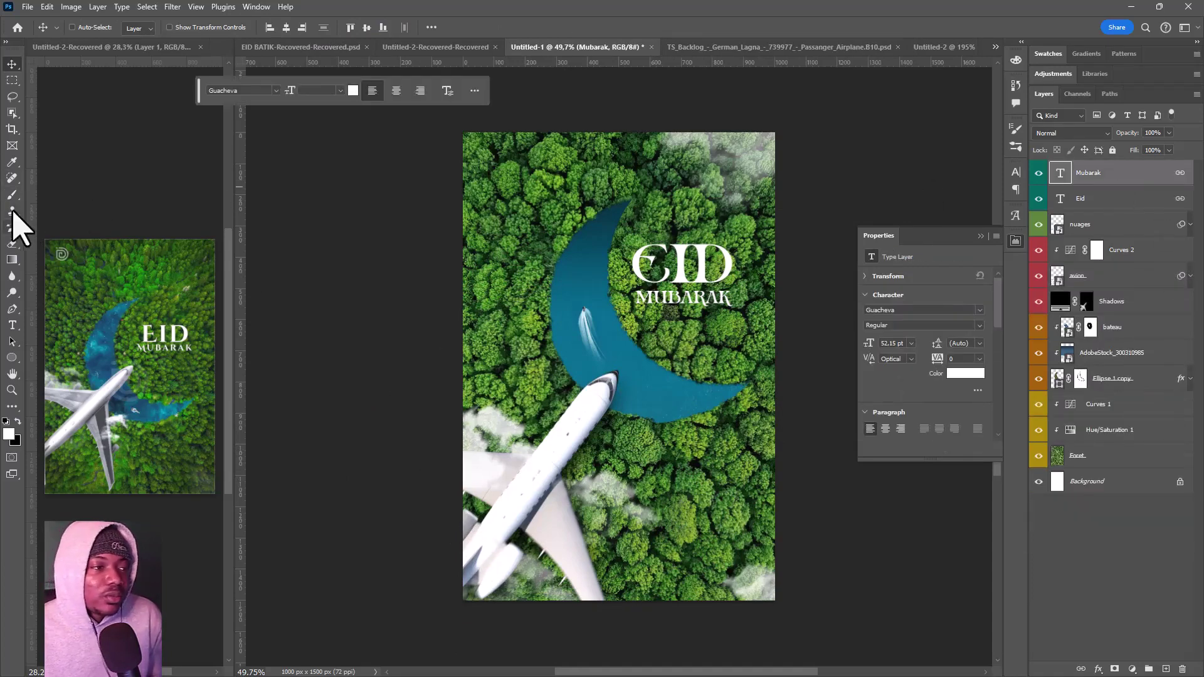
Step: Draw a paragraph text box and set its font size to 21 pt
left_click(12, 325)
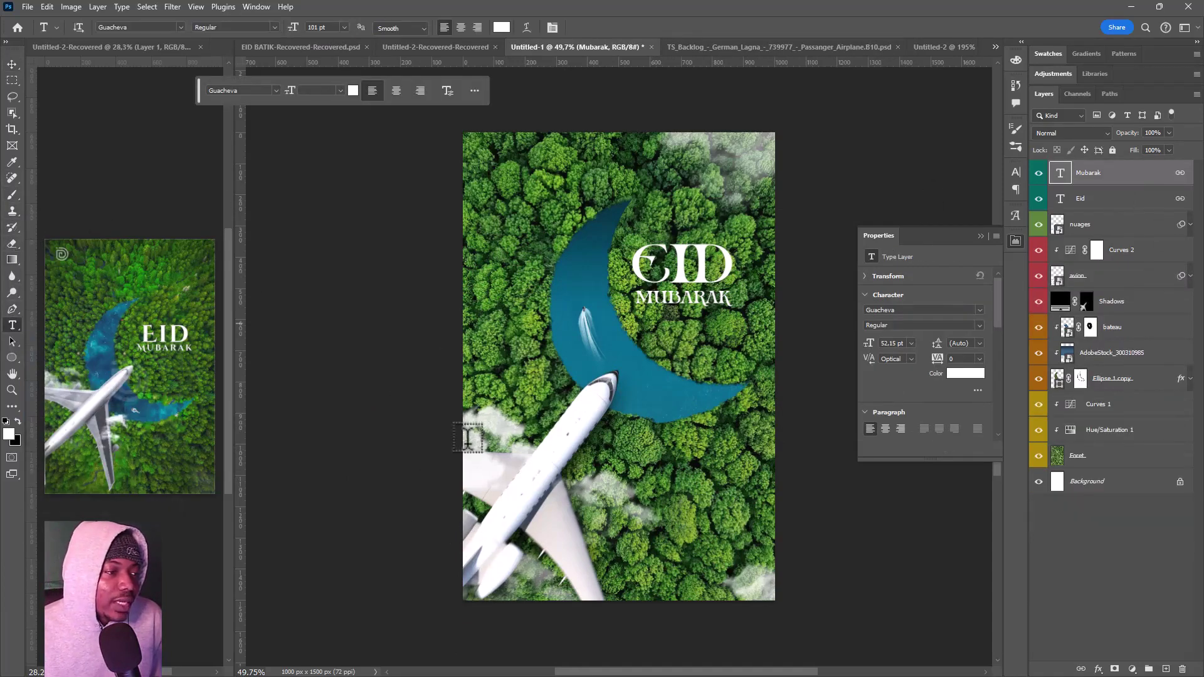
left_click_drag(605, 532, 750, 577)
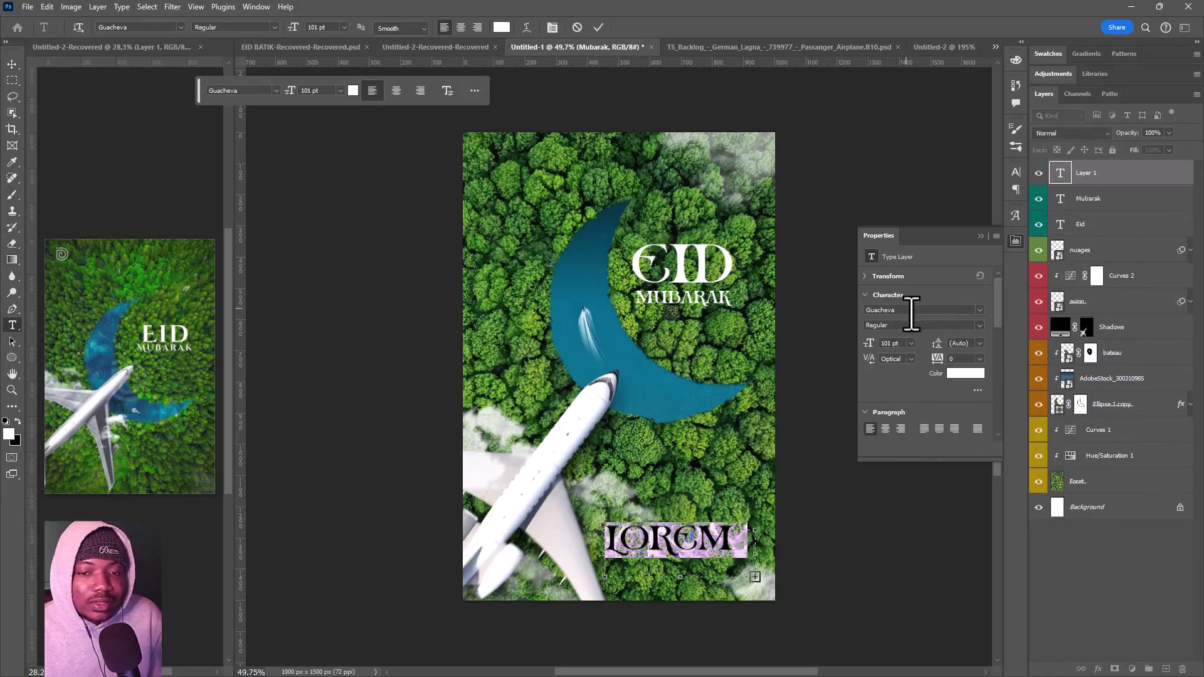
left_click(894, 343)
type("21")
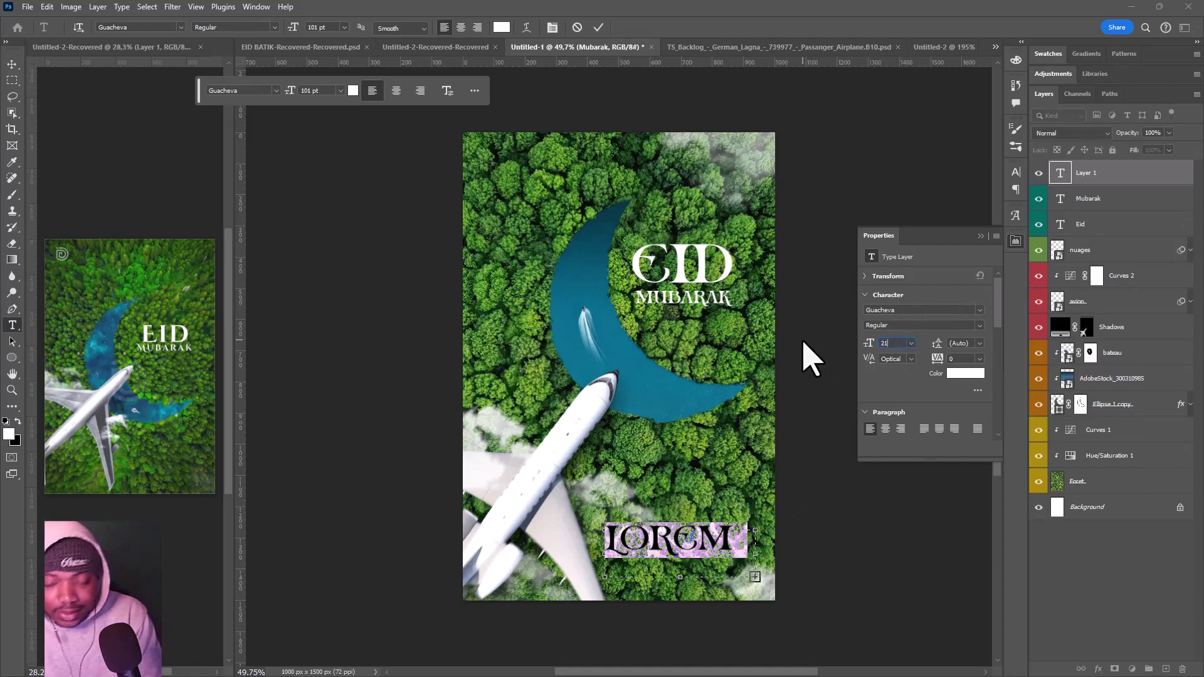
key("Return")
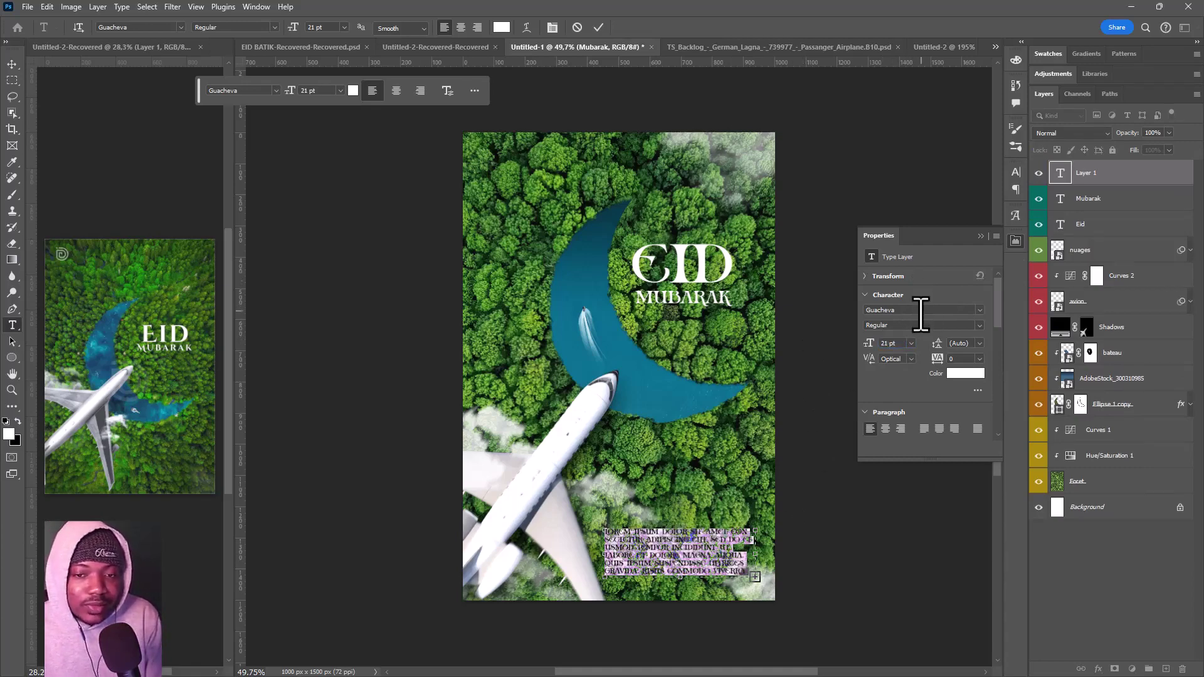
Step: Set the paragraph font to MadaniArabic-Medium
left_click(919, 311)
type("mad")
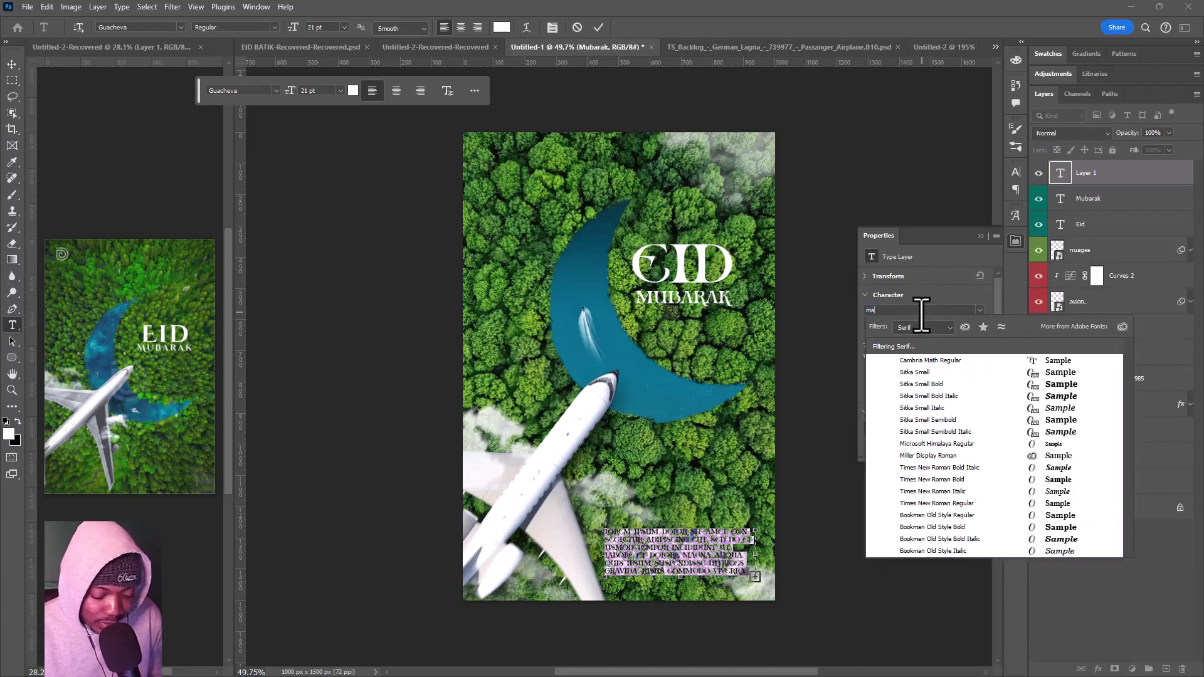
key("BackSpace")
key("BackSpace")
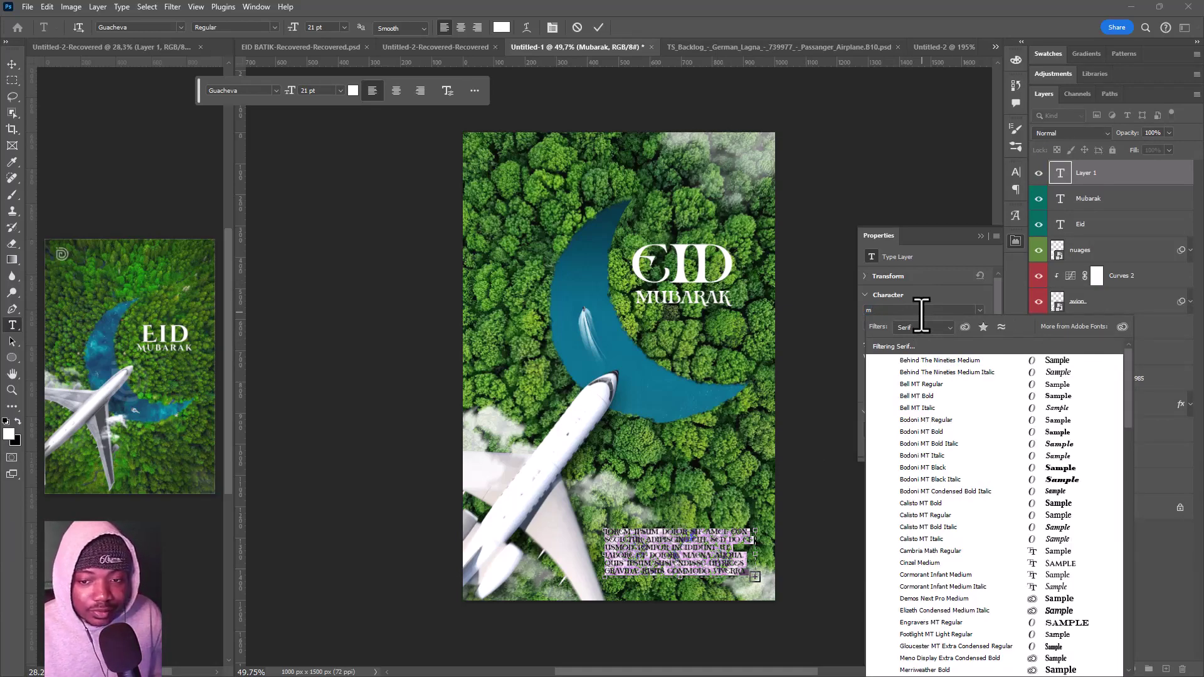
left_click(929, 328)
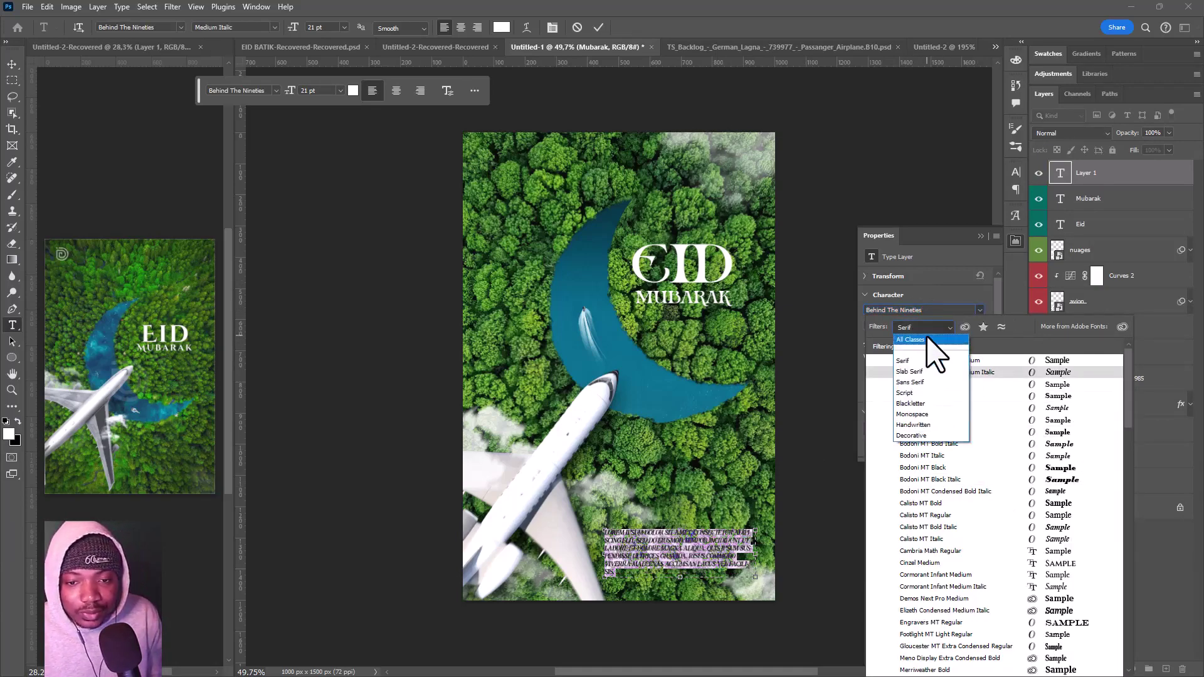
left_click(931, 310)
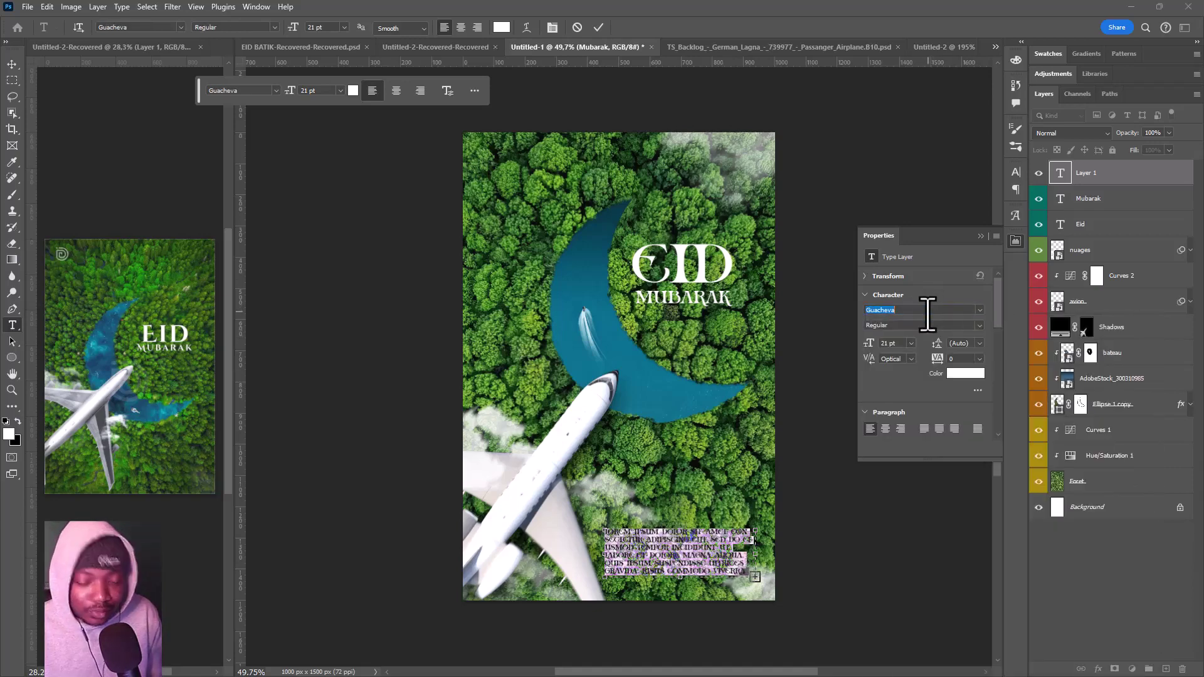
type("madani")
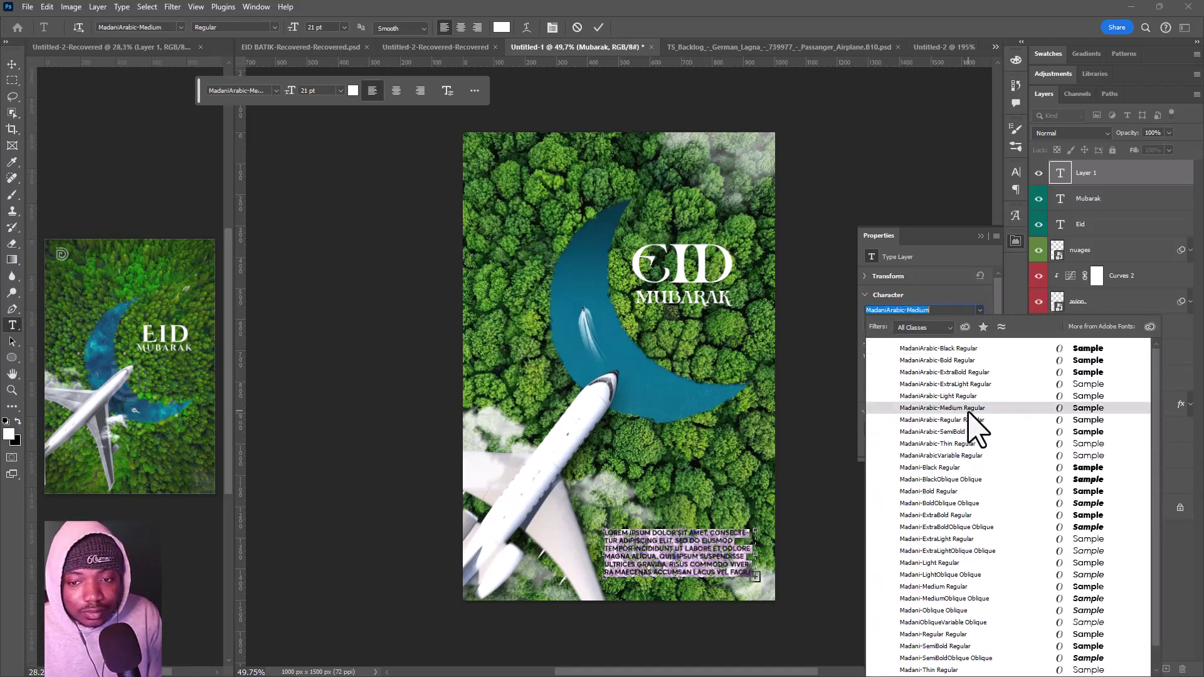
left_click(971, 412)
Step: Turn off All Caps, justify with last line left, and narrow the text box
left_click(1016, 172)
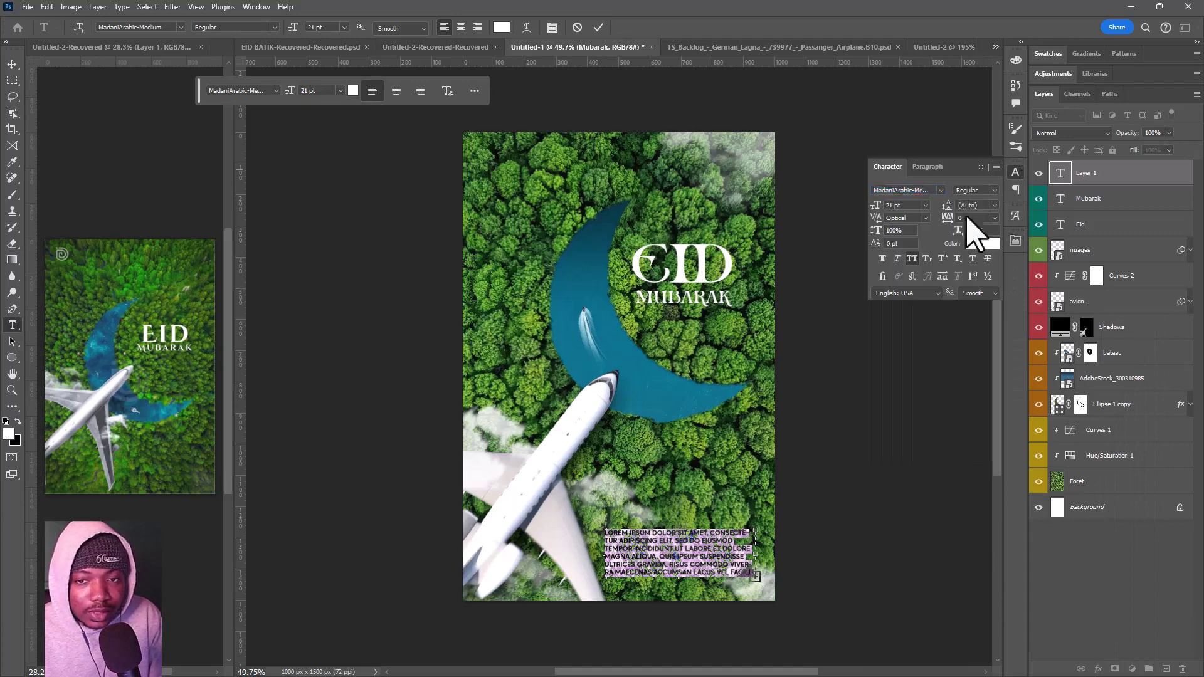
left_click(912, 259)
scroll(882, 208, "down", 1)
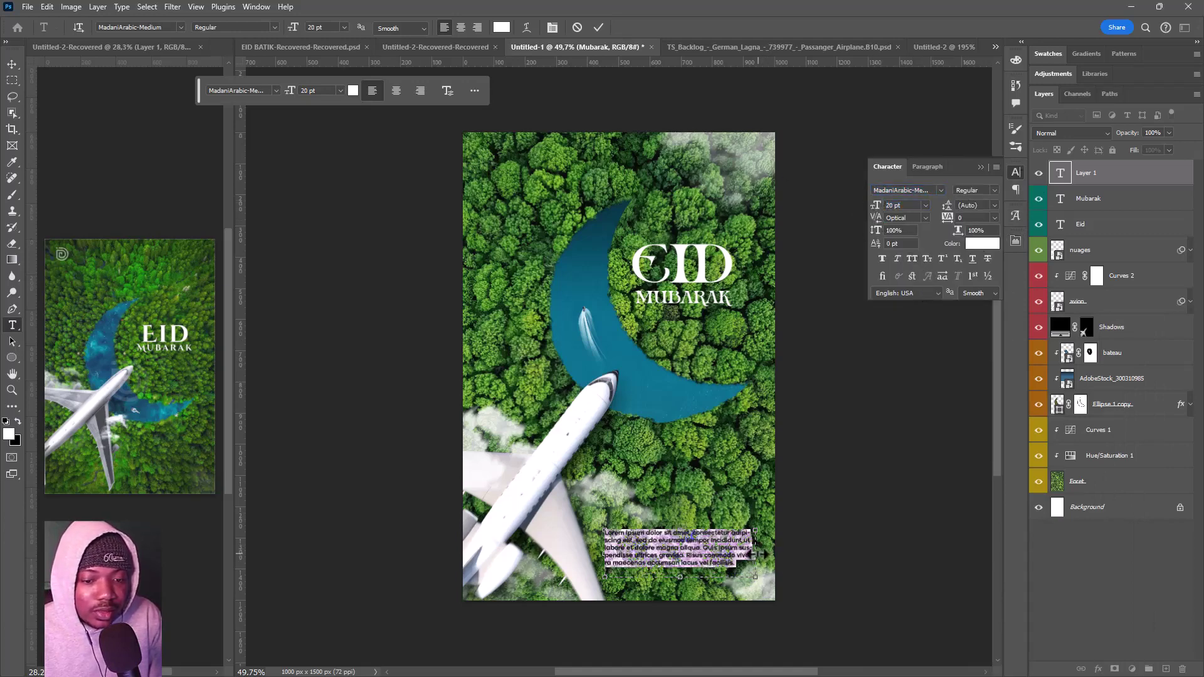
left_click_drag(756, 555, 742, 555)
left_click(928, 166)
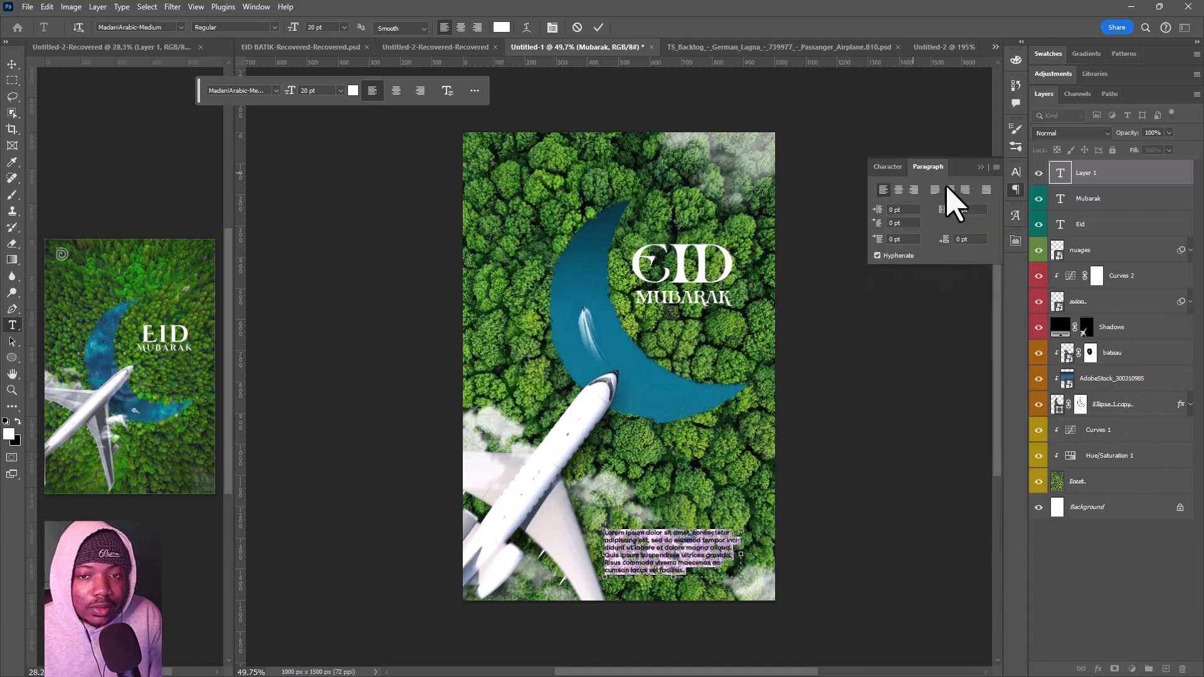
left_click(934, 189)
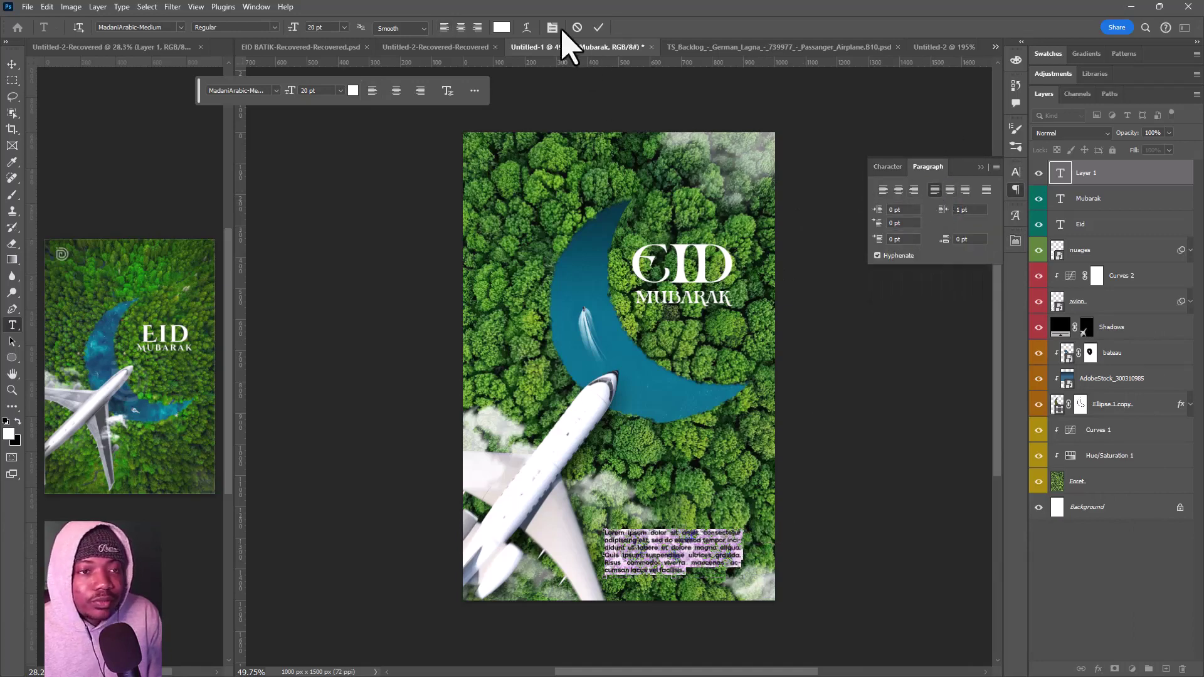
left_click_drag(741, 555, 732, 555)
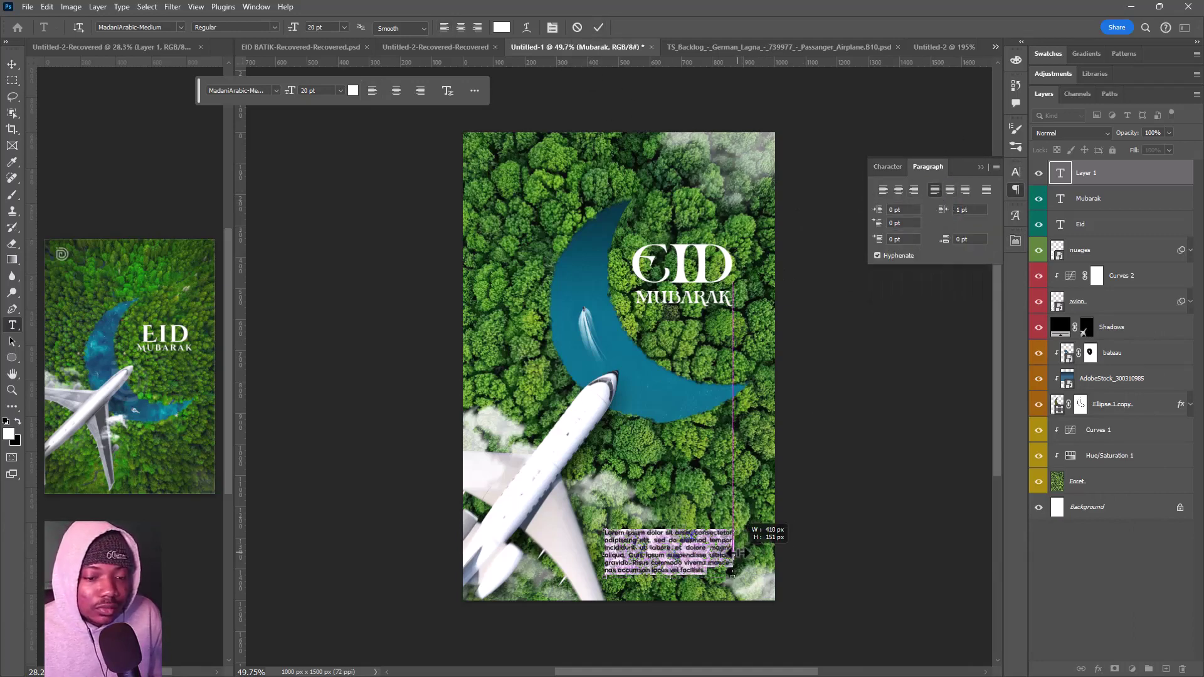
left_click(599, 27)
Step: Move the paragraph to the poster's lower right and label its layer teal
key("v")
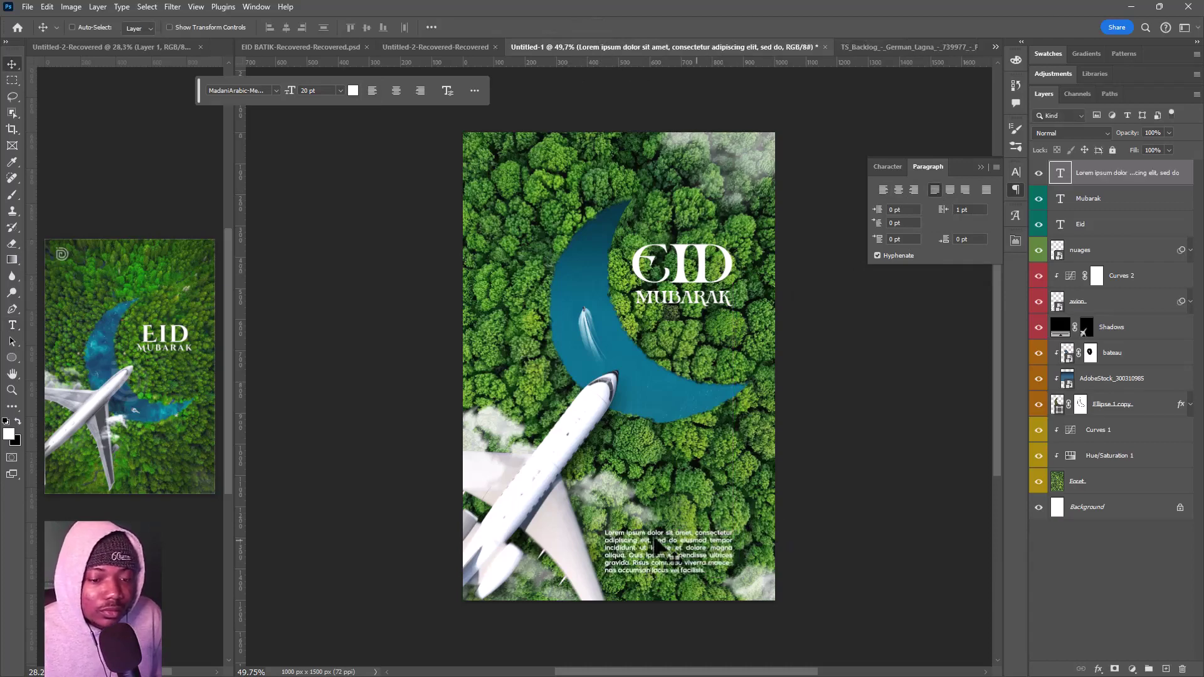
left_click_drag(653, 520, 680, 514)
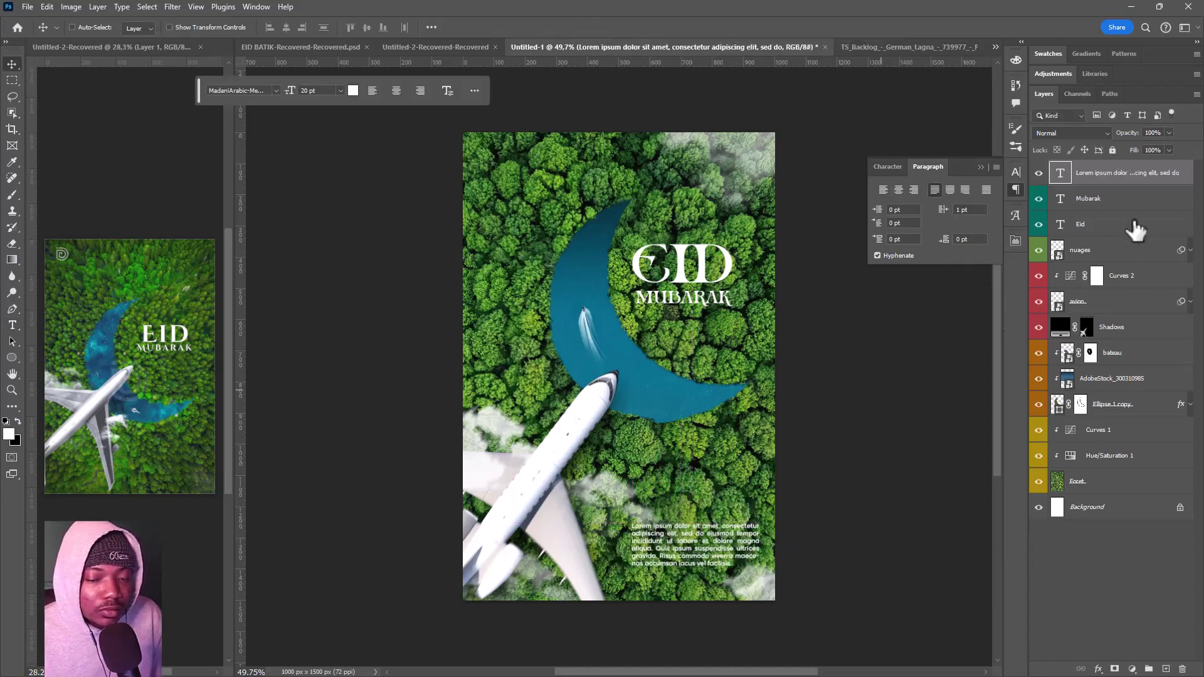
right_click(1035, 188)
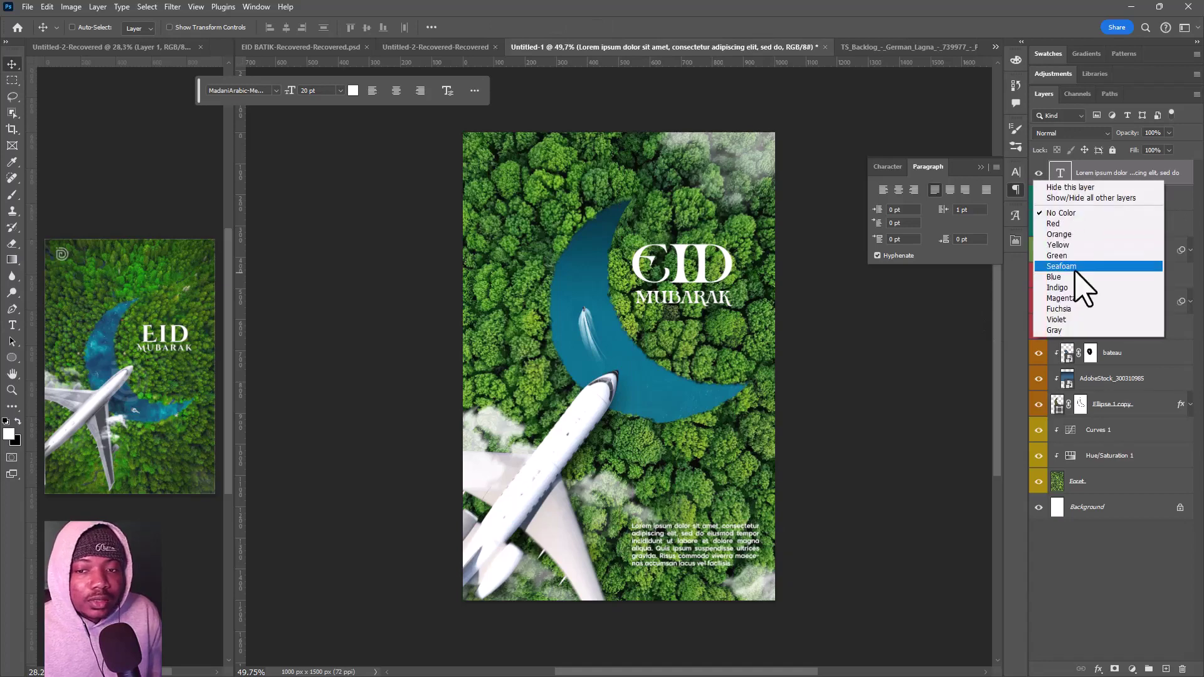
left_click(1074, 276)
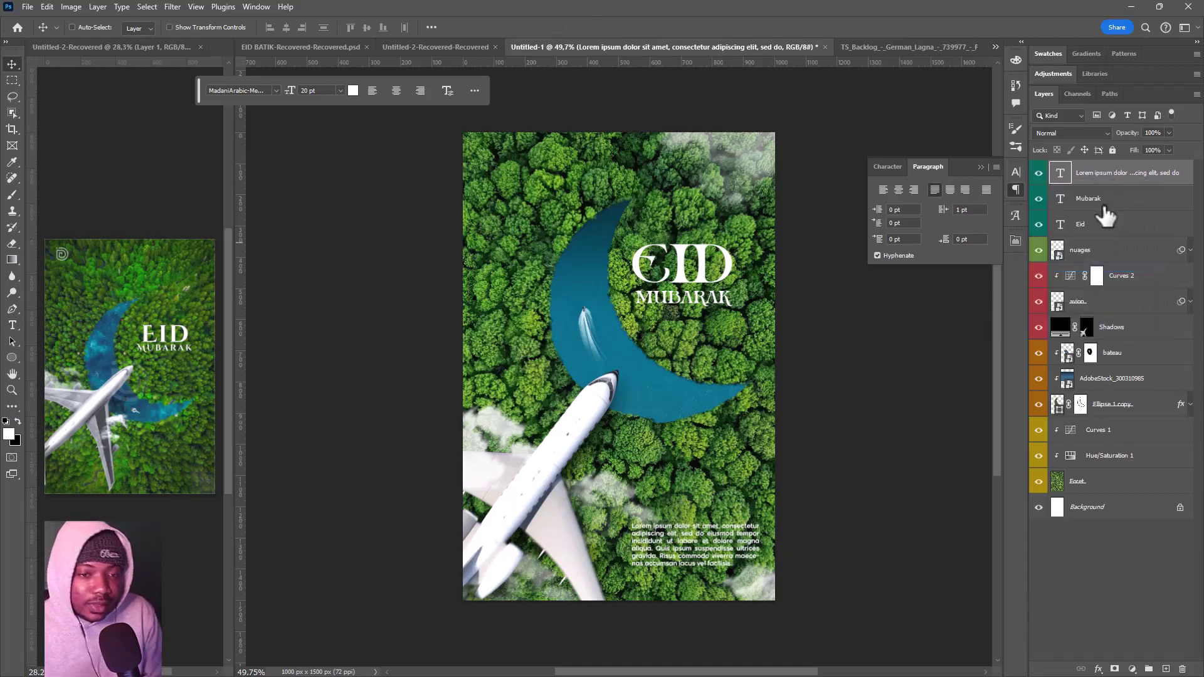
left_click_drag(694, 558, 753, 547)
Step: Re-edit the paragraph box, then nudge the EID MUBARAK title slightly down
double_click(739, 555)
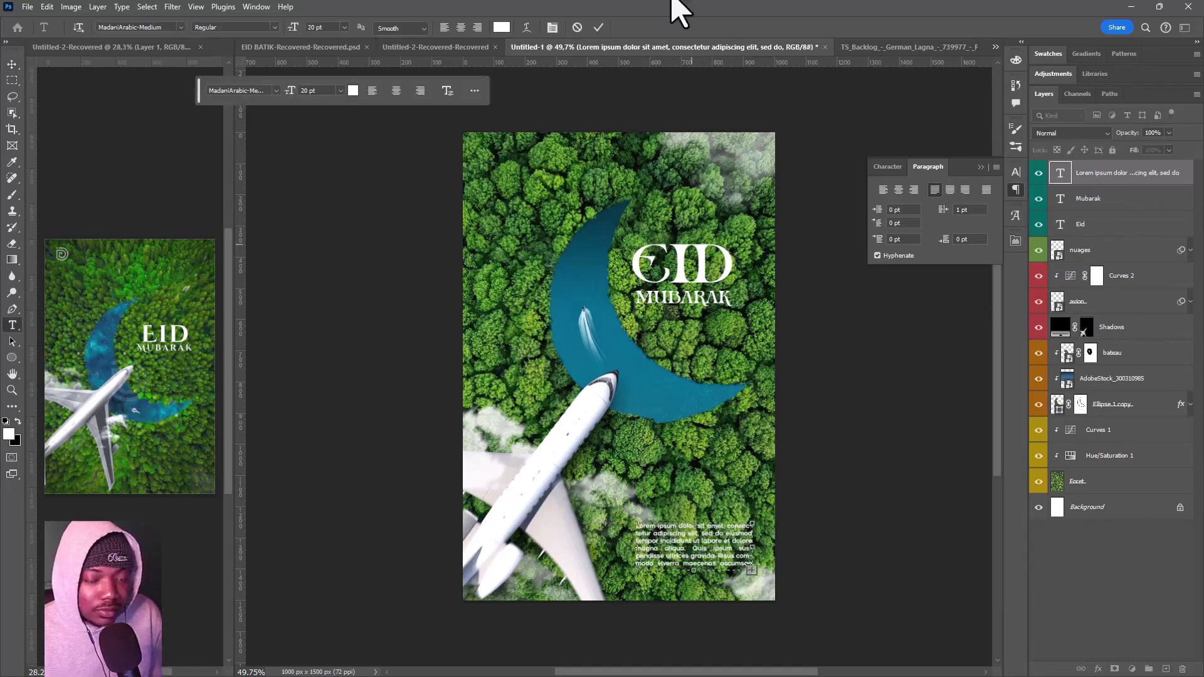
left_click(599, 27)
key("v")
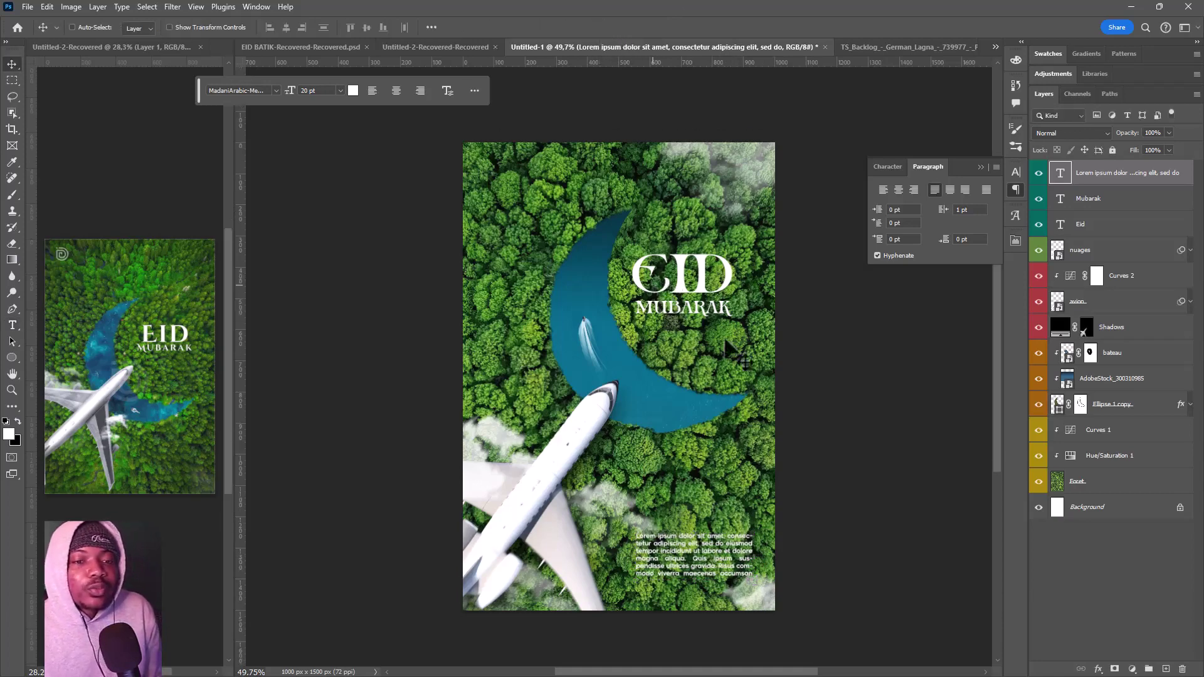
scroll(733, 318, "down", 1)
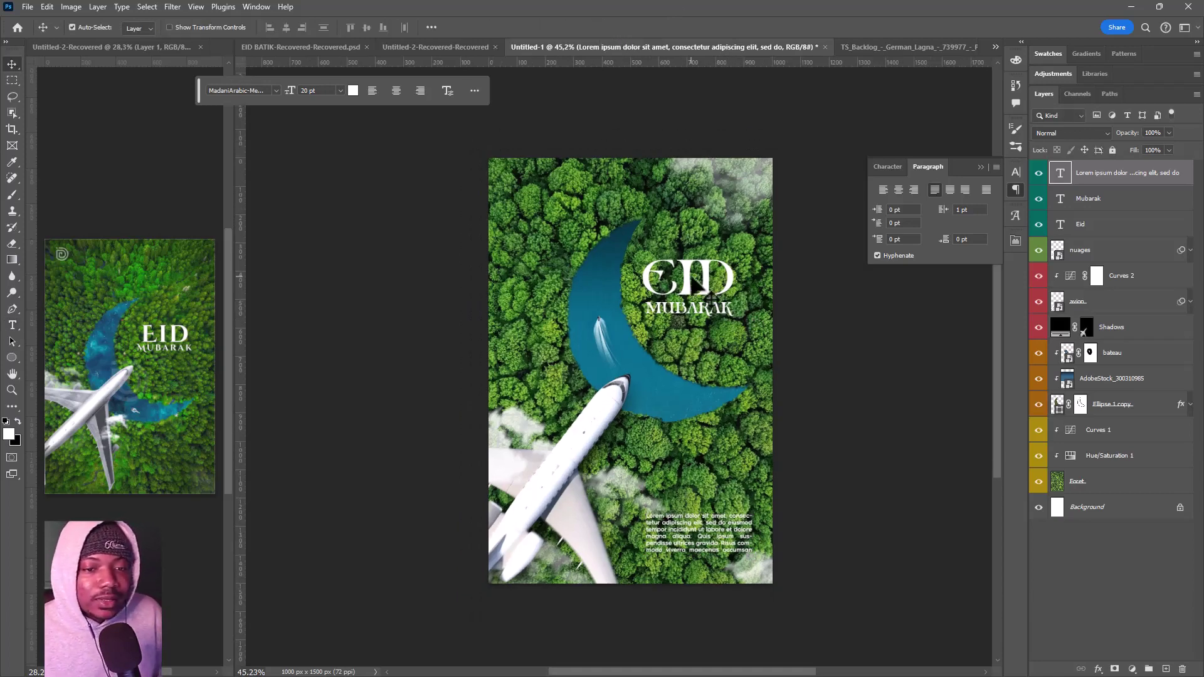
left_click_drag(695, 282, 686, 308)
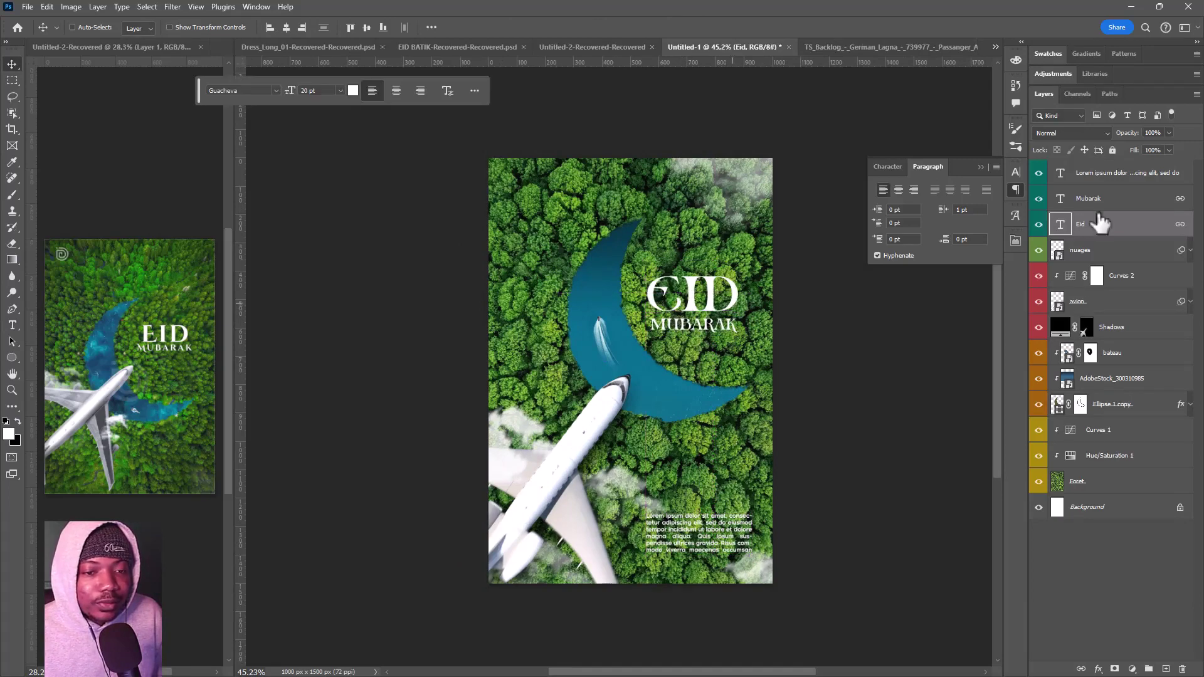
Step: Group the Eid, Mubarak and paragraph layers as Textes with a drop shadow
left_click(1131, 177, "shift")
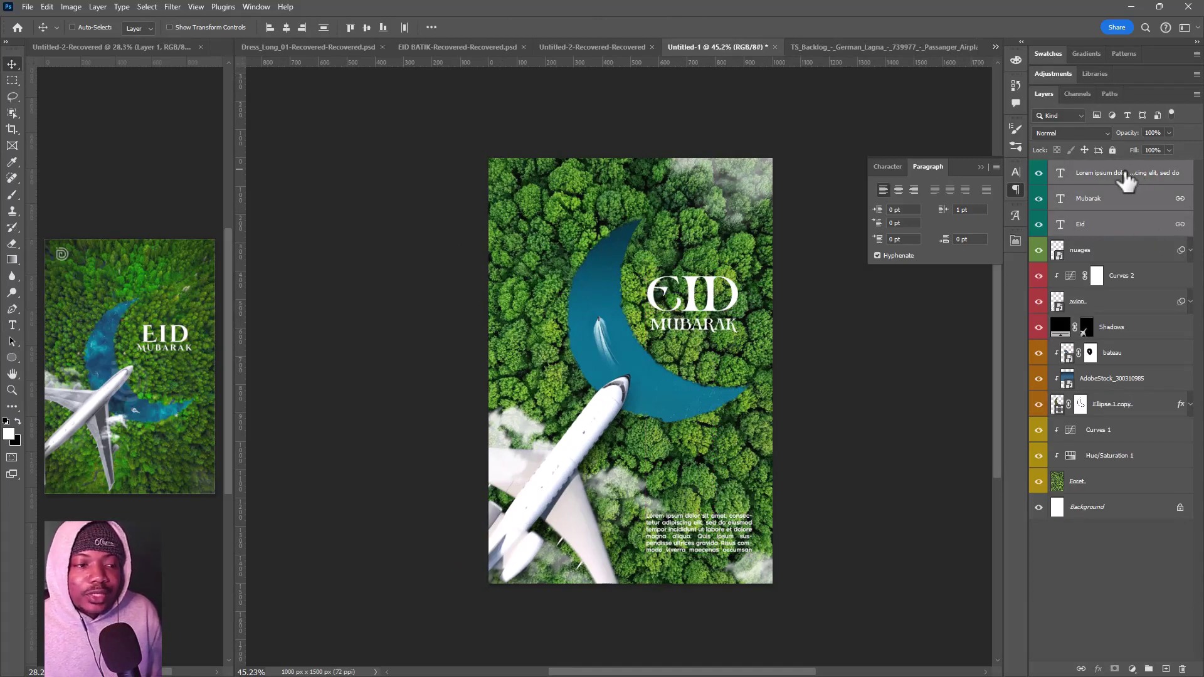
key("ctrl+g")
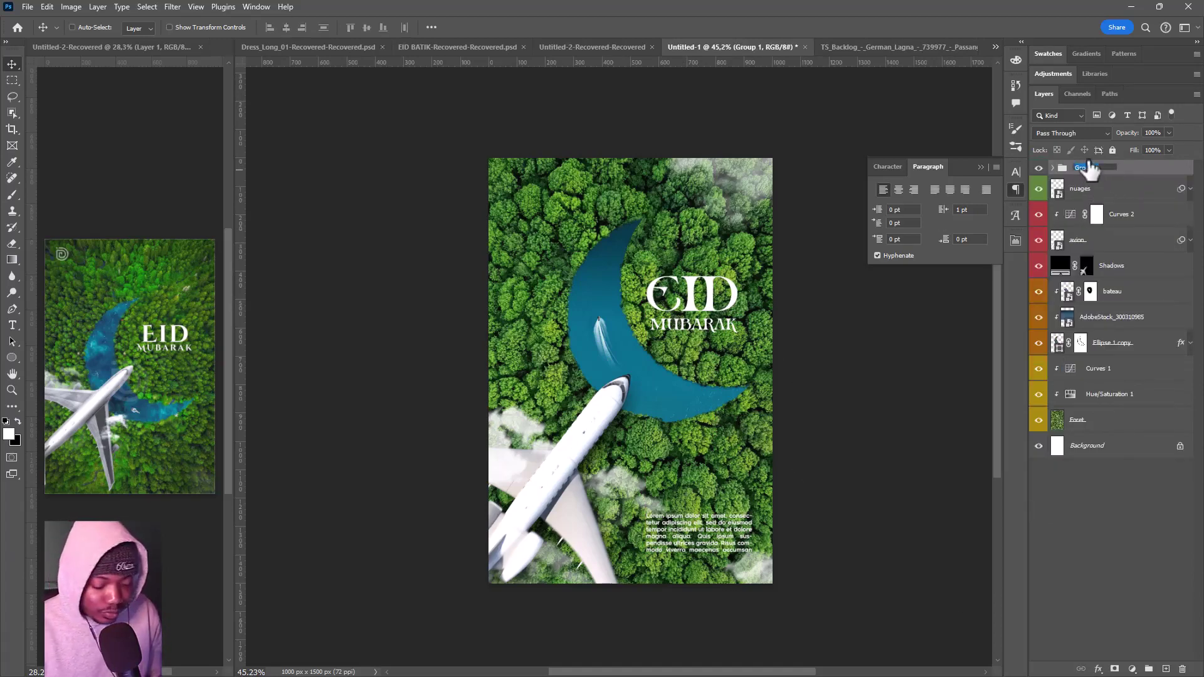
key("Return")
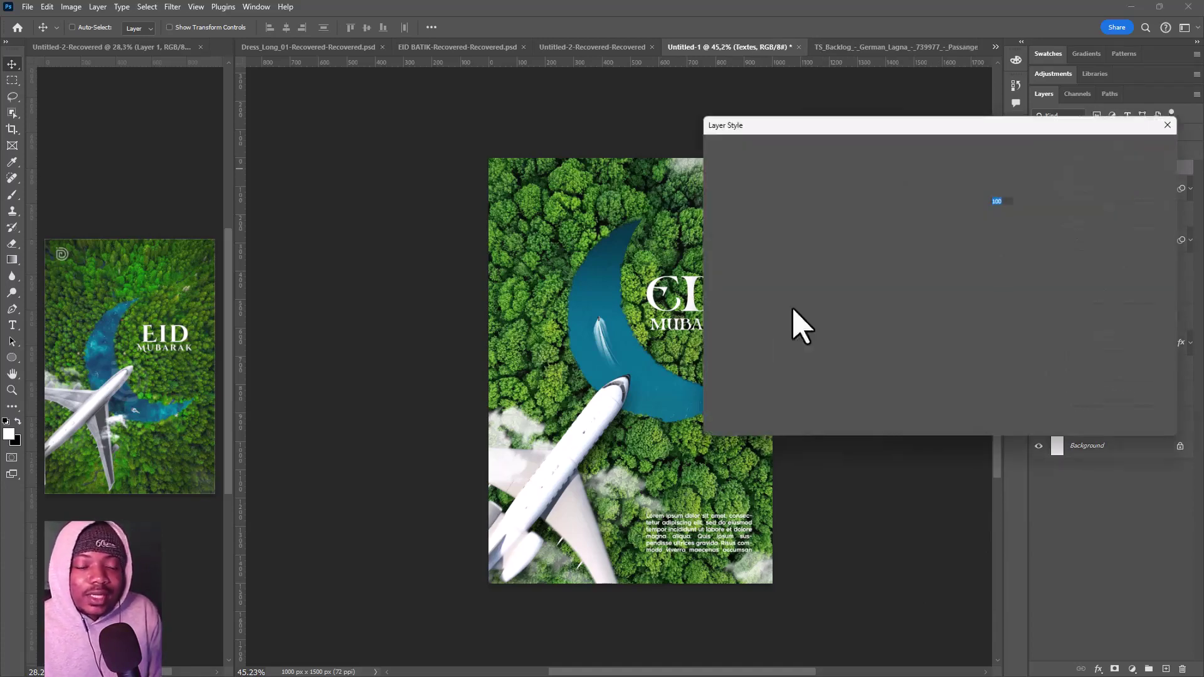
left_click(754, 378)
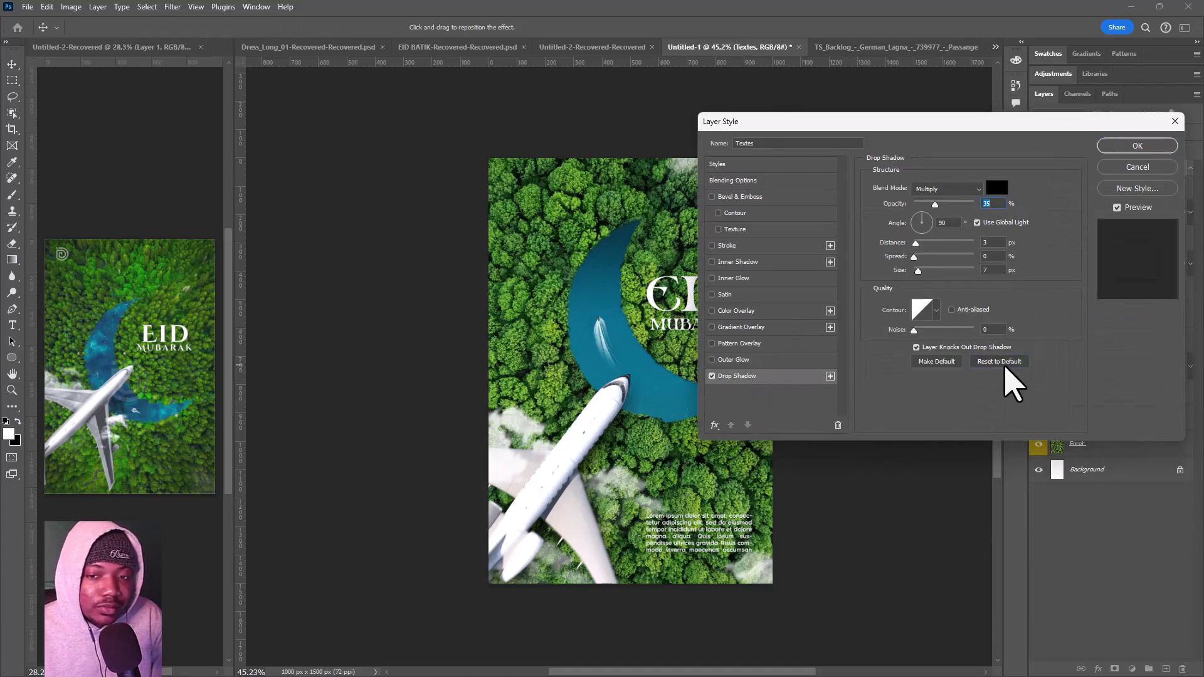
left_click_drag(873, 121, 930, 123)
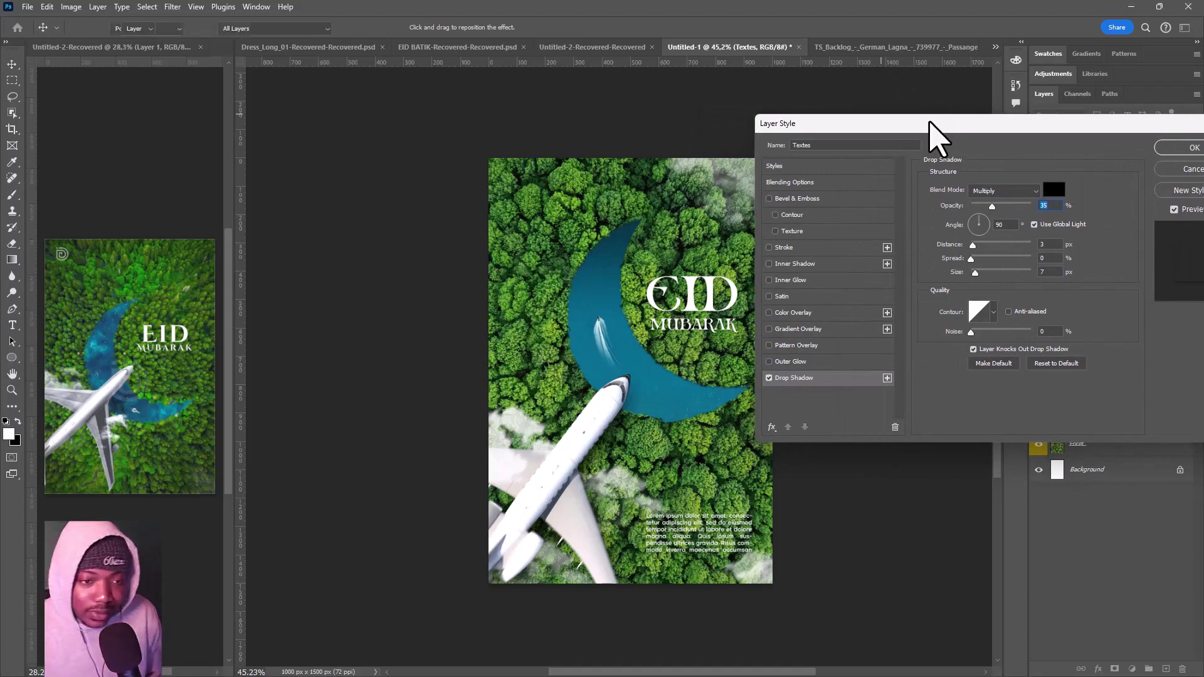
key("Return")
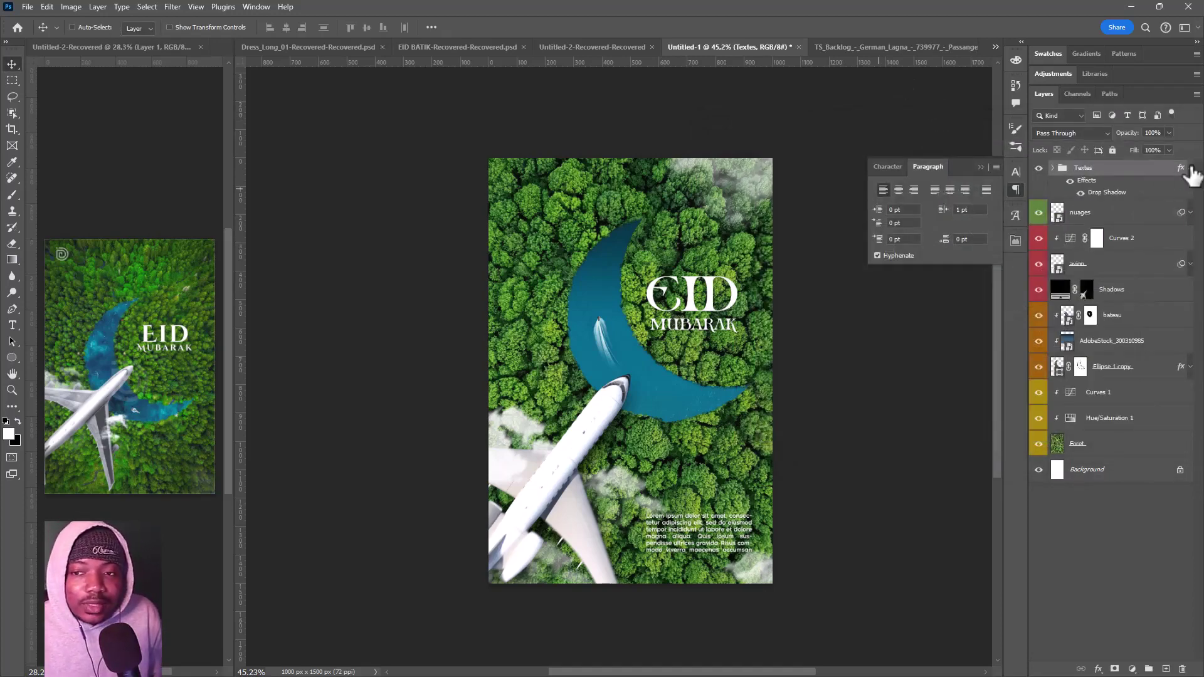
left_click(1191, 168)
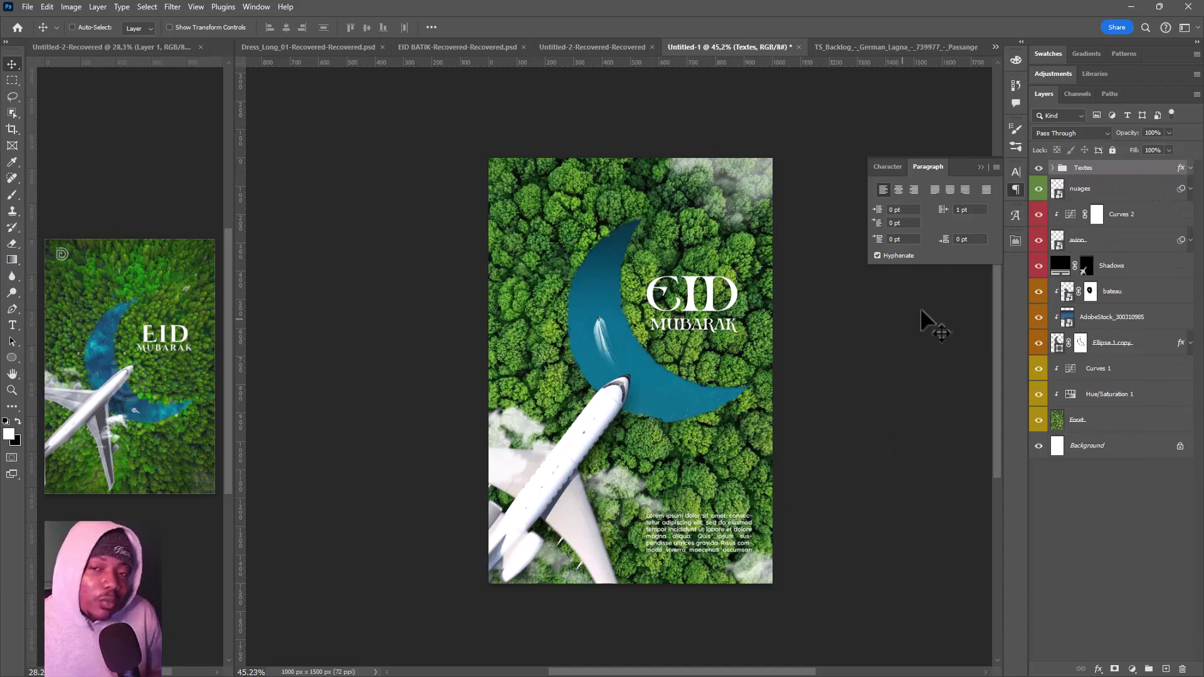
Step: Create a black-filled Layer 1, render Clouds on it, and move it beneath bateau
key("ctrl+shift+n")
key("Return")
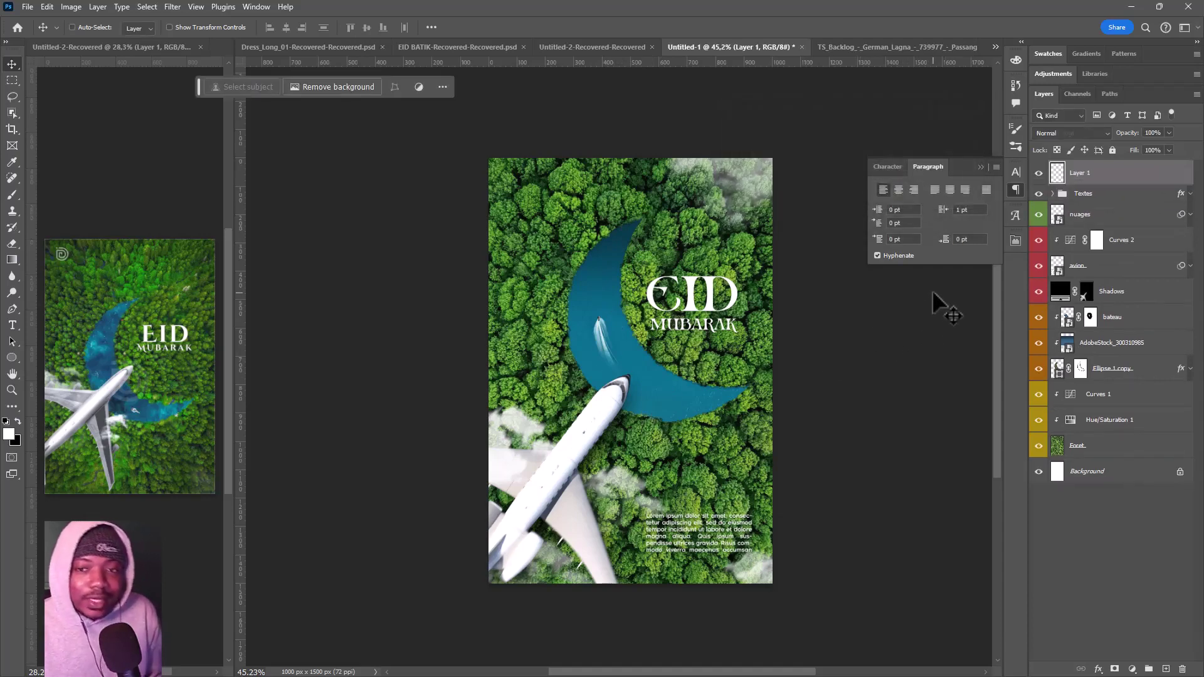
key("ctrl+BackSpace")
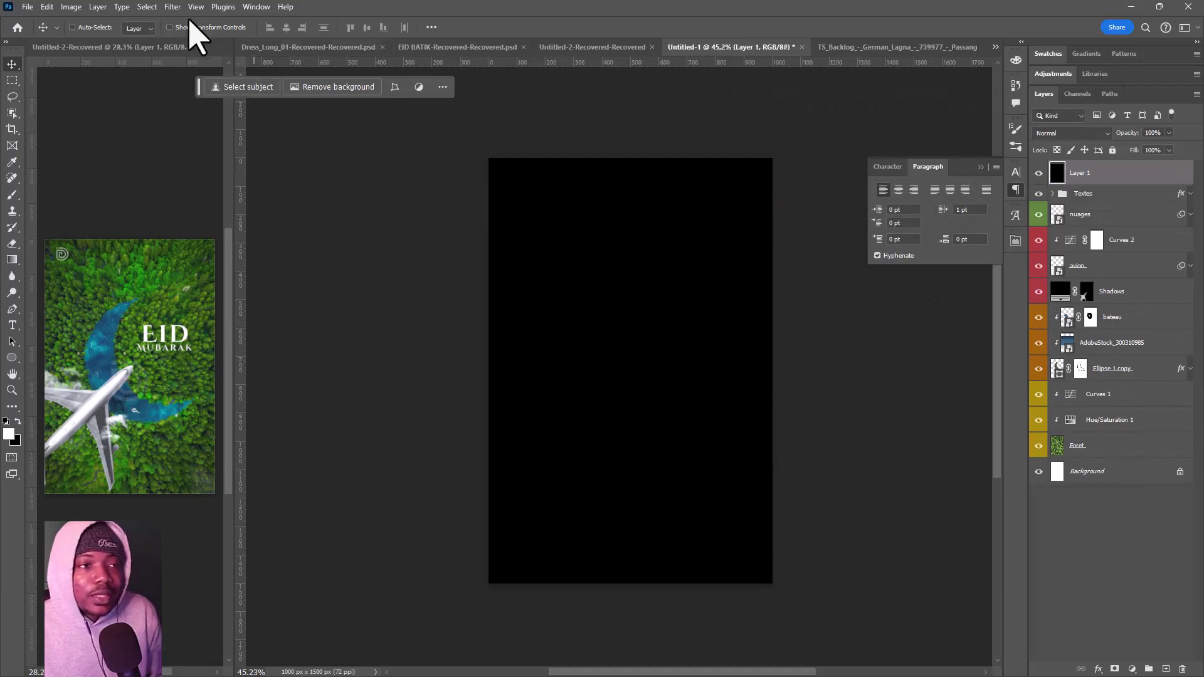
left_click(178, 9)
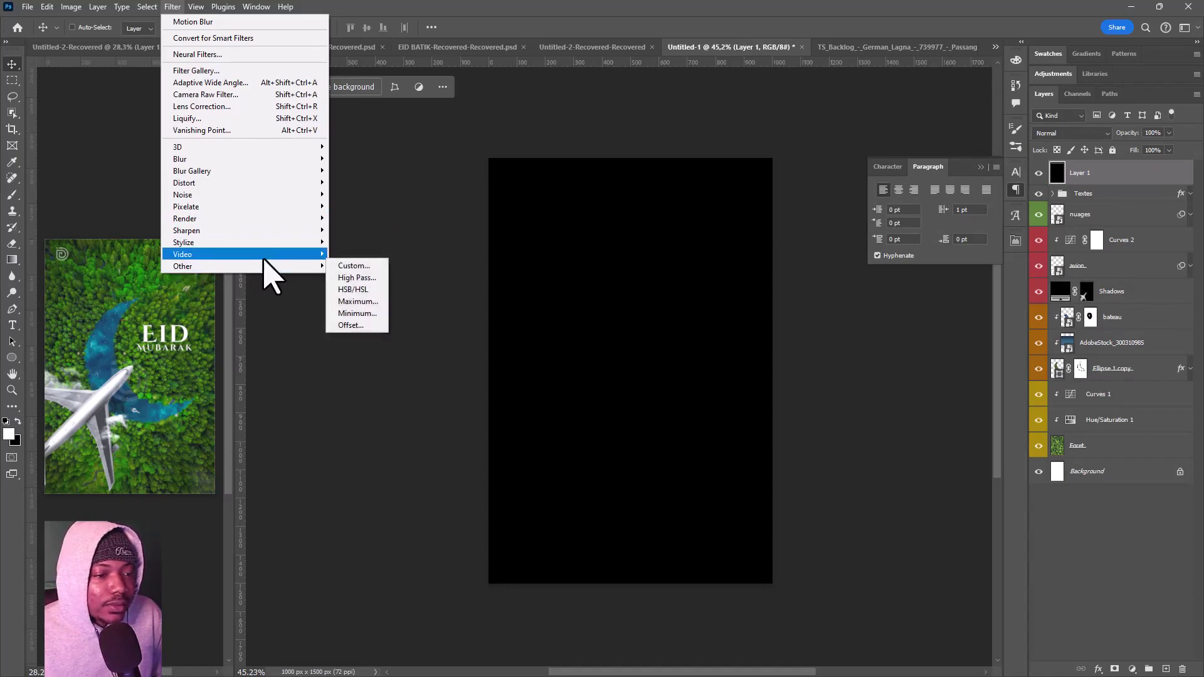
mouse_move(186, 218)
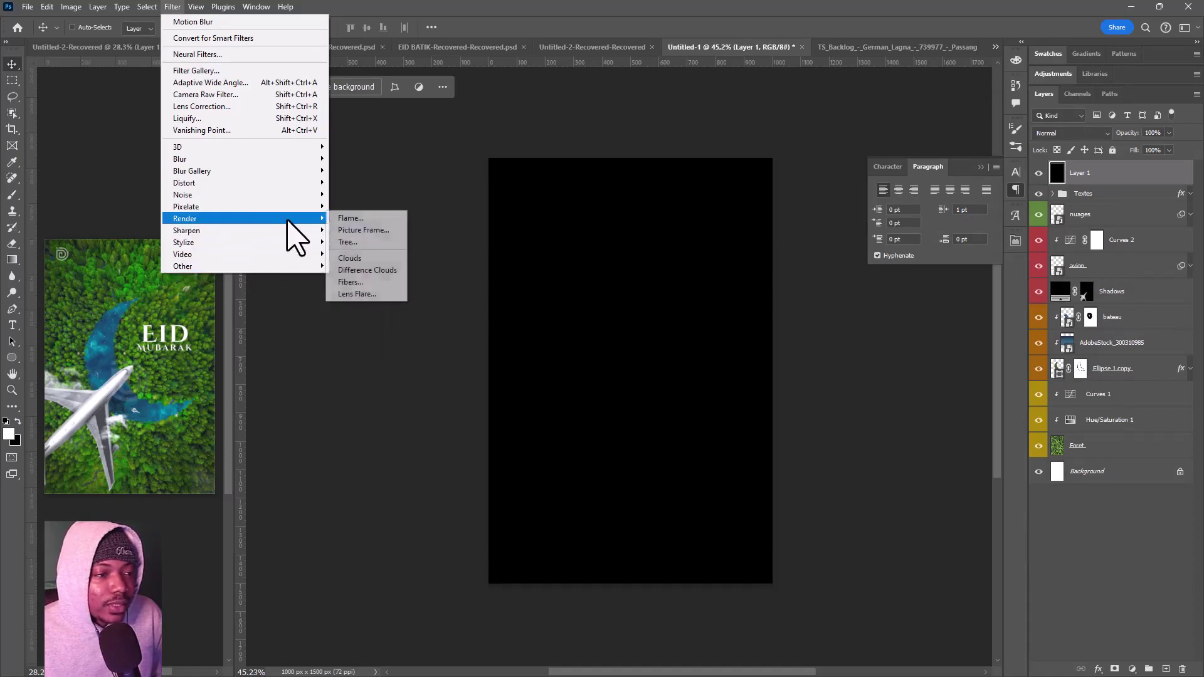
left_click(377, 259)
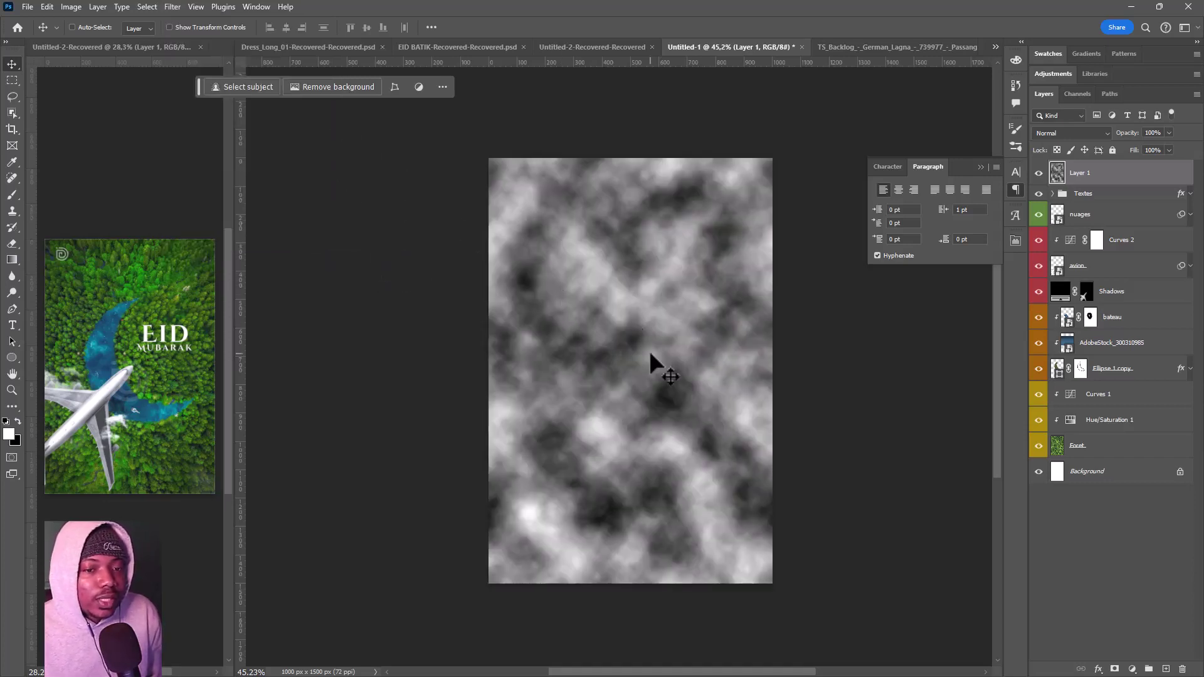
left_click_drag(1134, 179, 1129, 319)
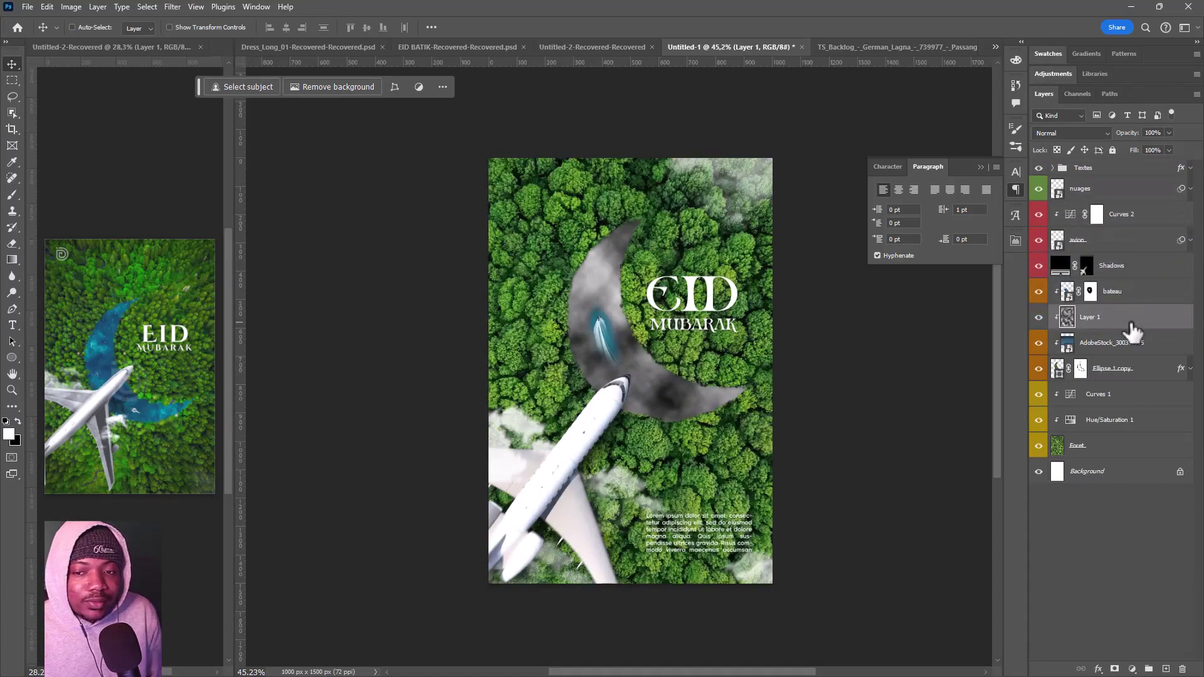
Step: Rename the cloud layer nuage and set its blend mode to Color Dodge
double_click(1089, 318)
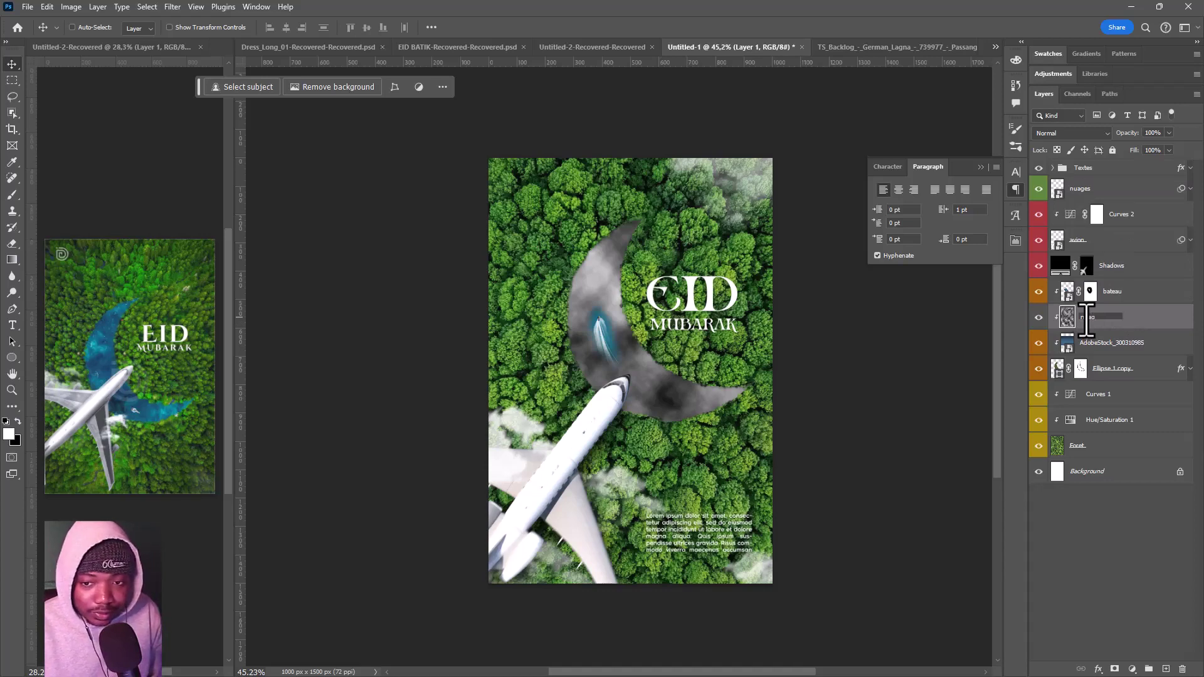
key("Return")
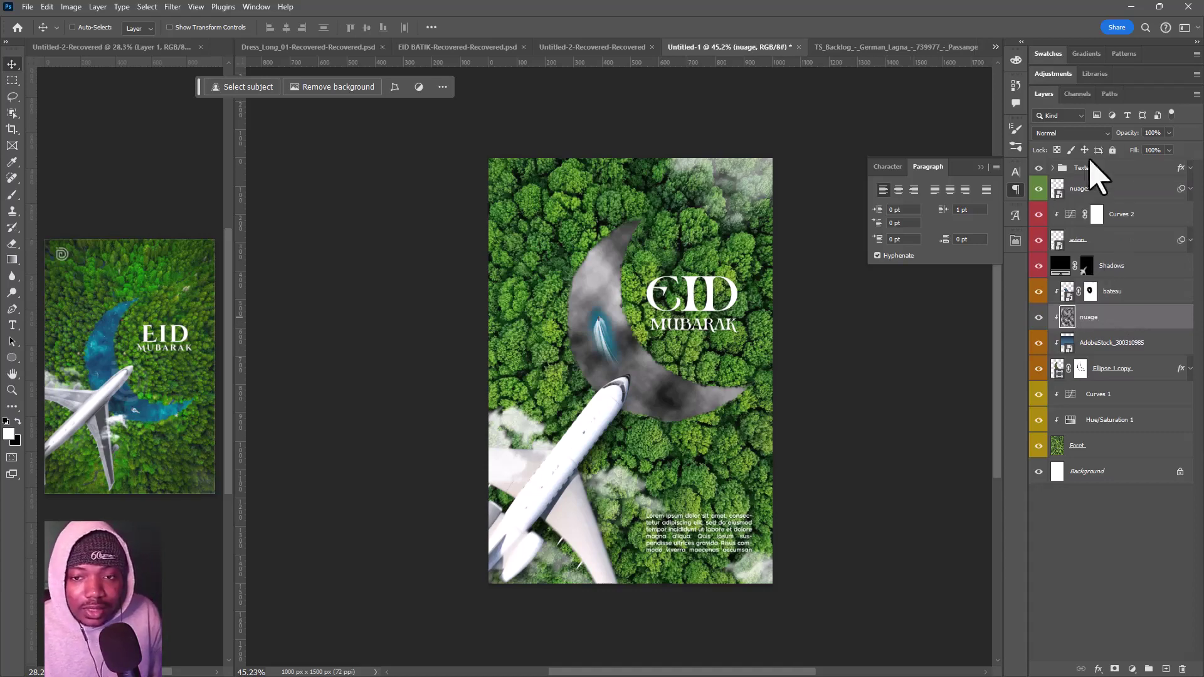
left_click(1089, 133)
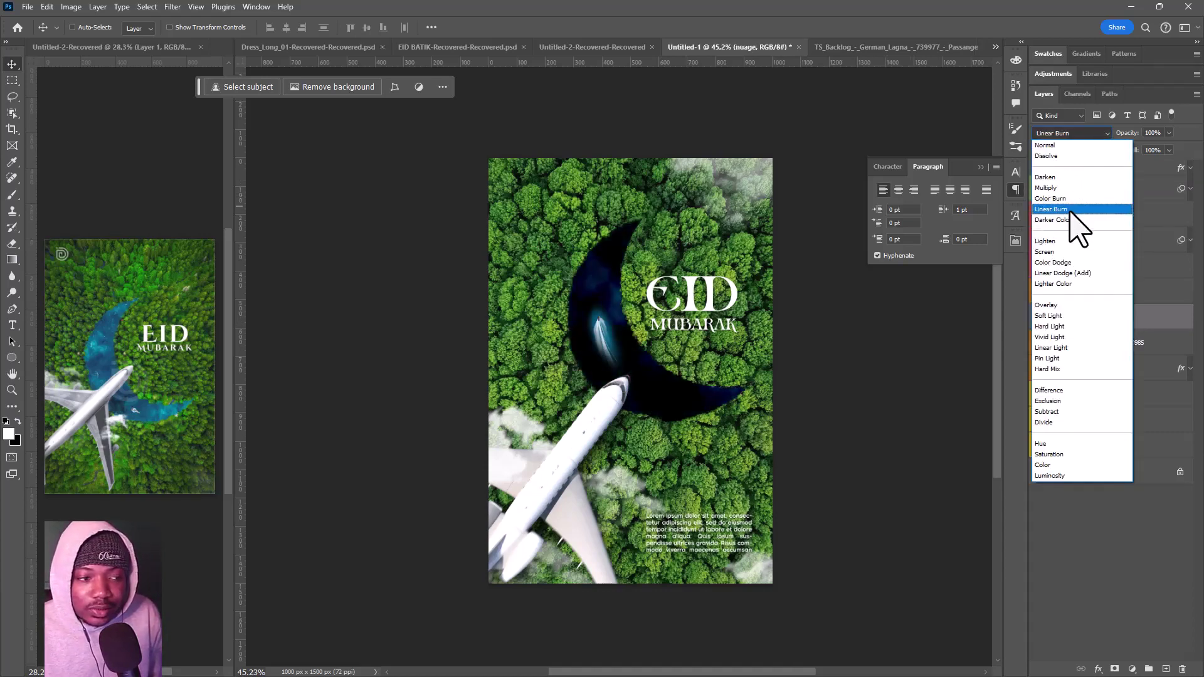
left_click(1075, 262)
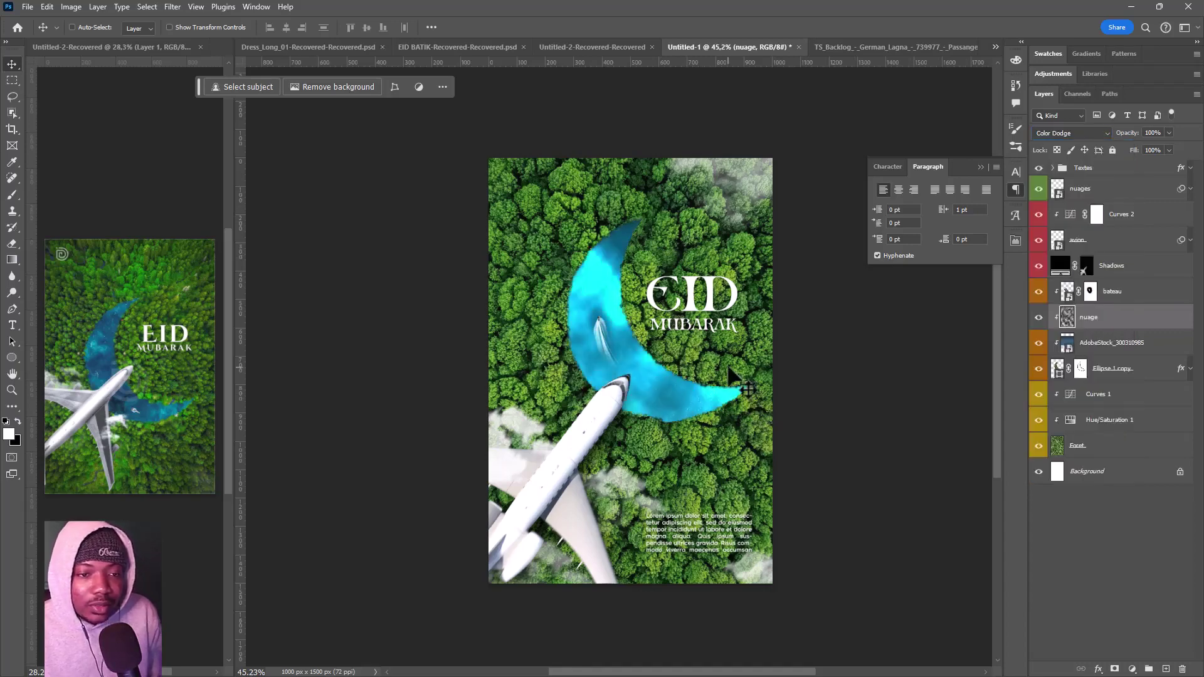
Step: Scale, rotate a quarter turn and stretch the clouds over the crescent lake
key("ctrl+t")
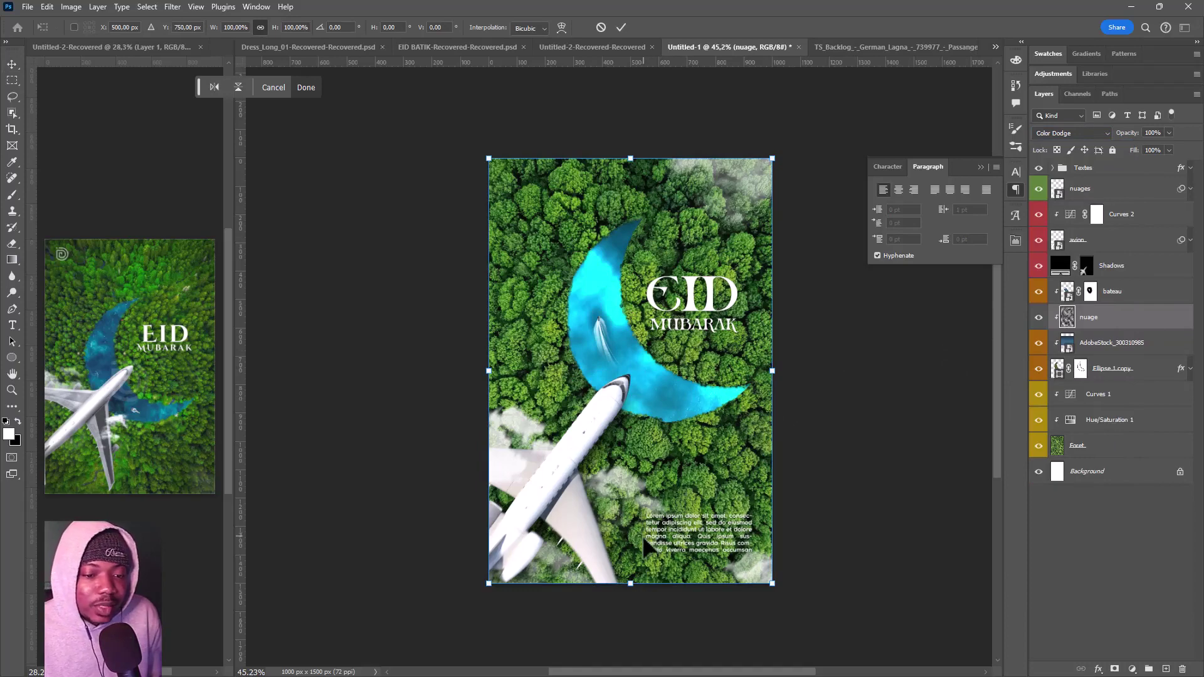
left_click_drag(630, 588, 631, 437)
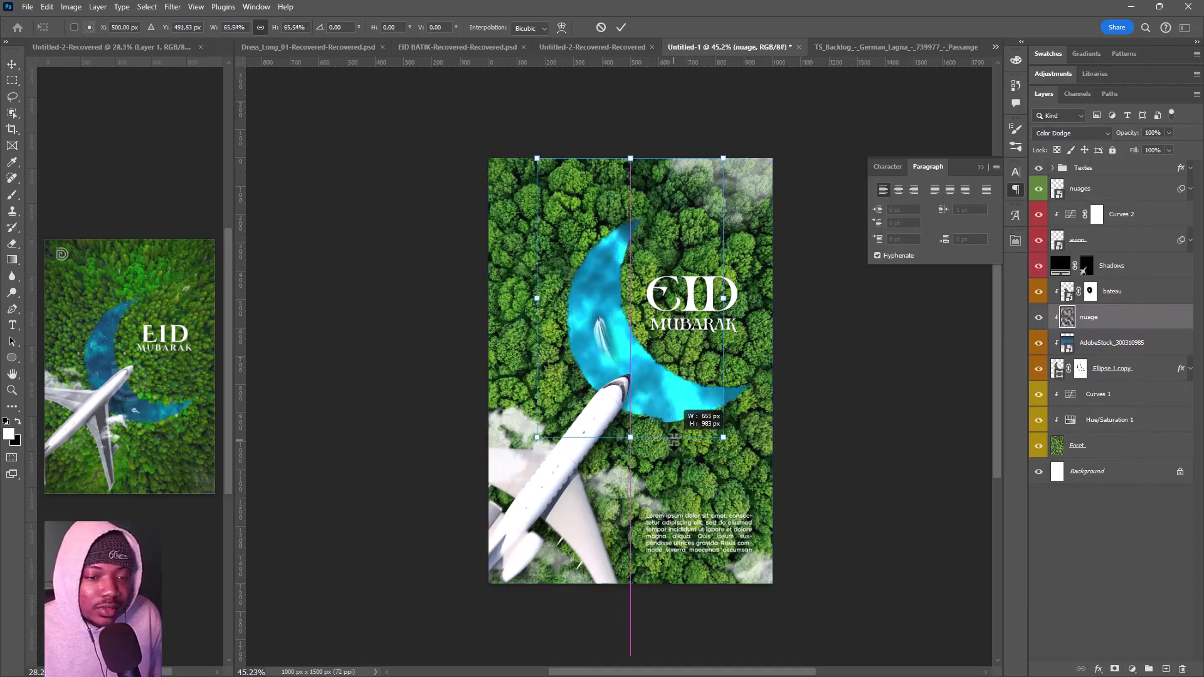
mouse_move(618, 113)
left_mouse_down()
mouse_move(767, 179)
mouse_move(822, 352)
left_mouse_up()
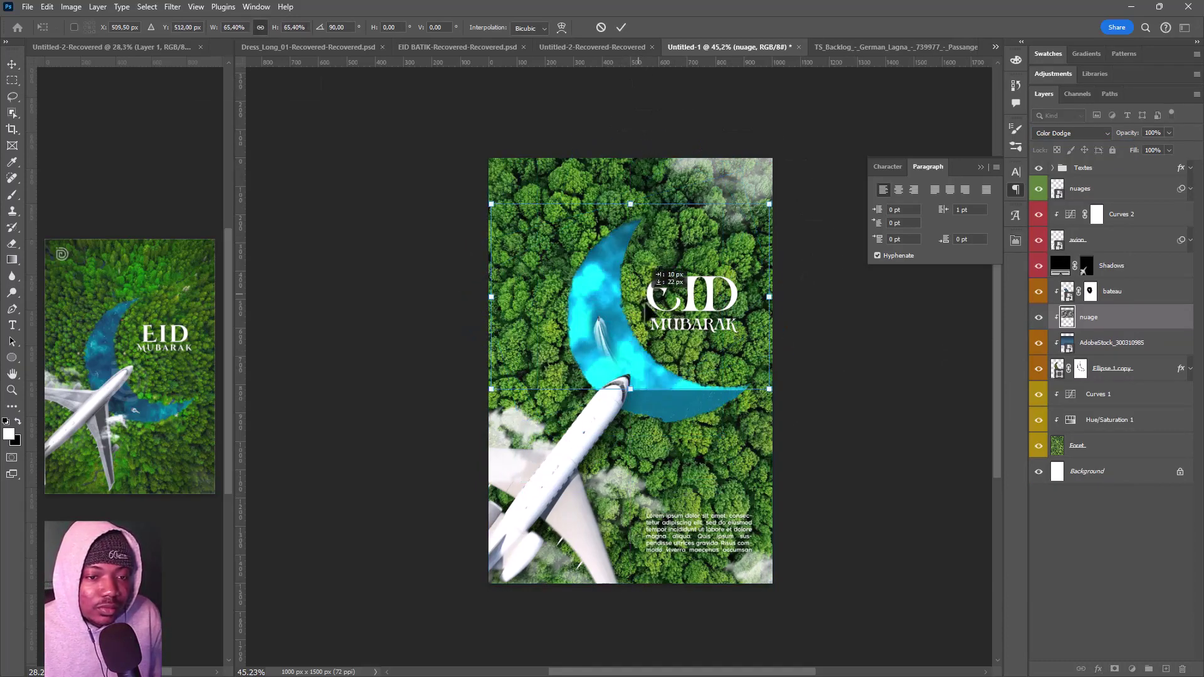
left_click_drag(647, 414, 649, 430)
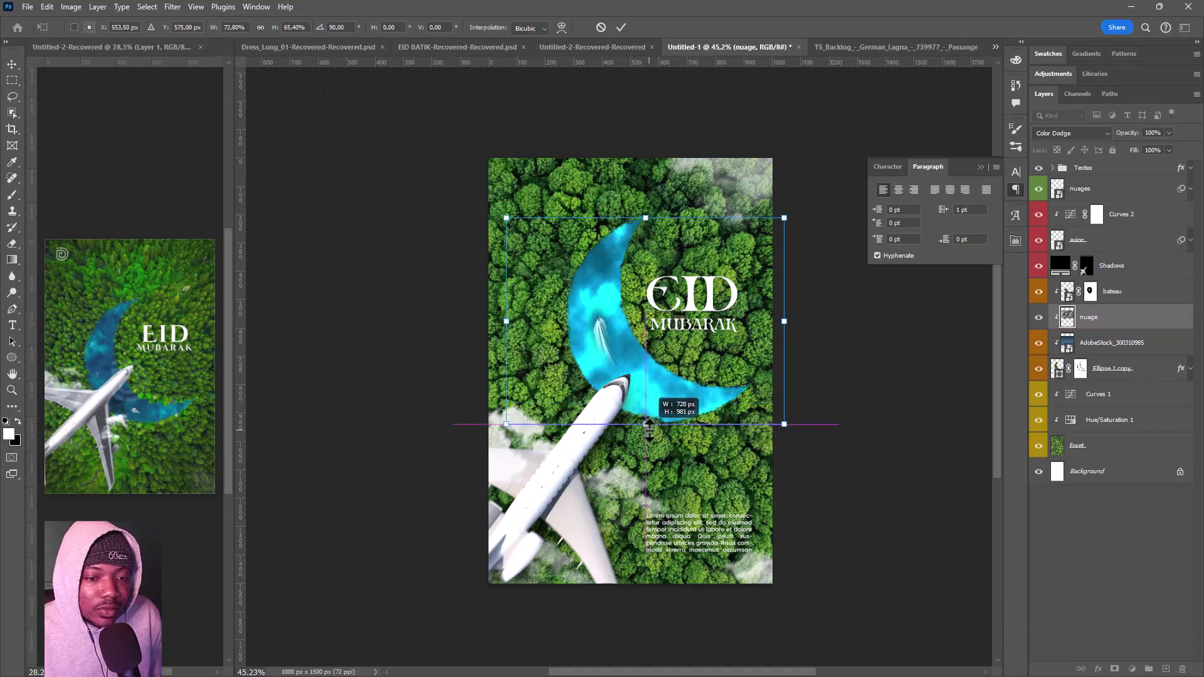
key("Return")
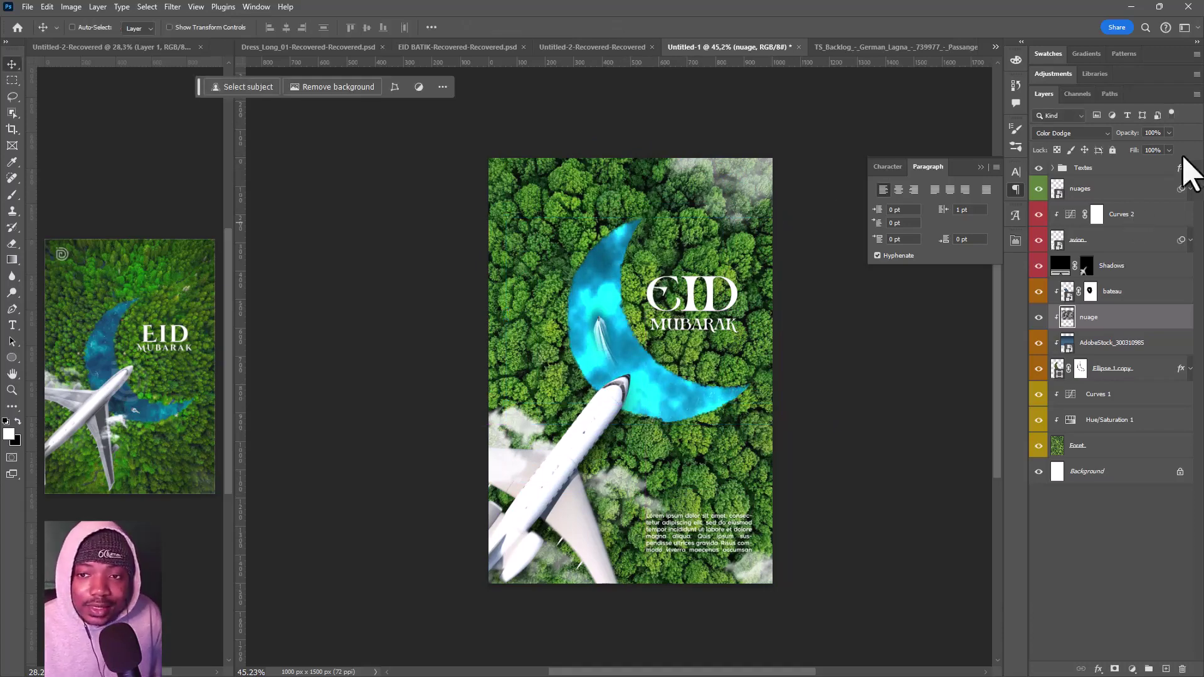
Step: Lower nuage opacity to 32%, switch to Overlay, and compare with visibility toggled
left_click_drag(1129, 133, 1109, 141)
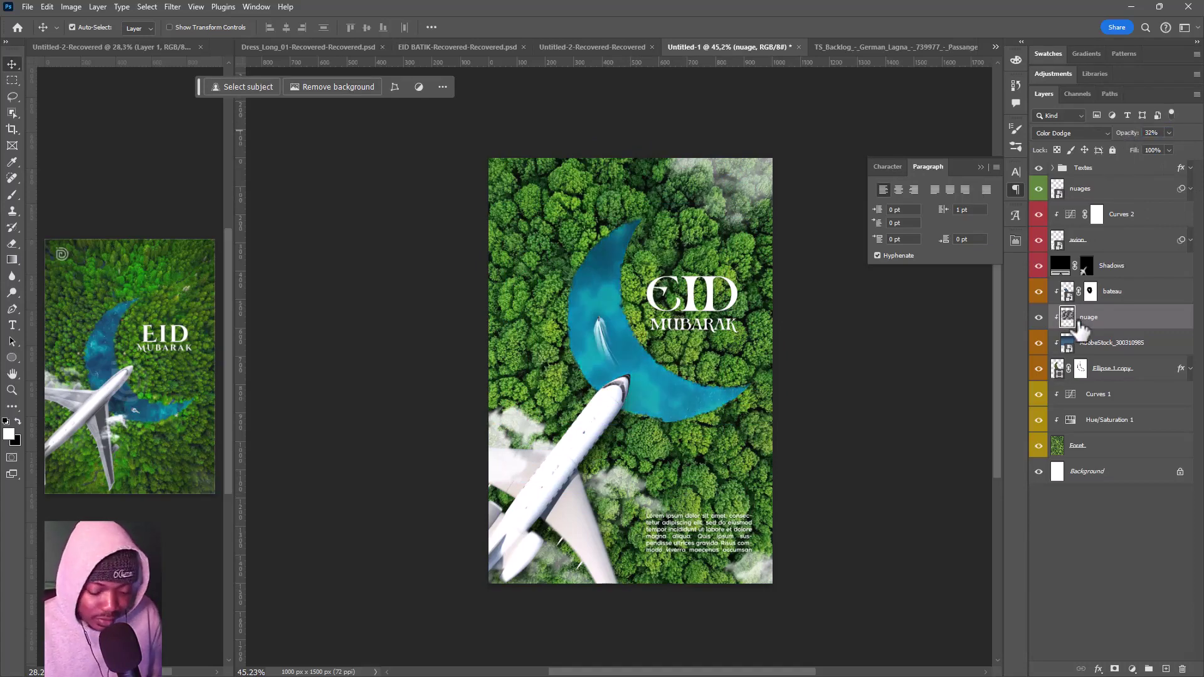
left_click(1060, 133)
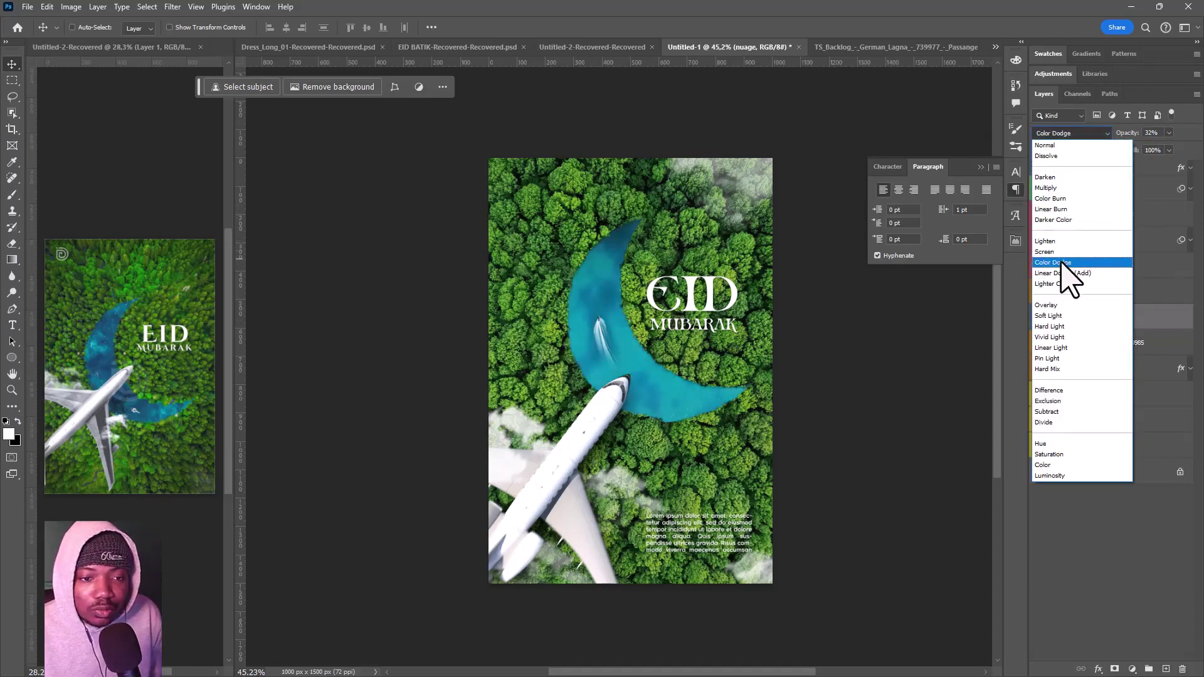
left_click(1064, 306)
left_click(1039, 318)
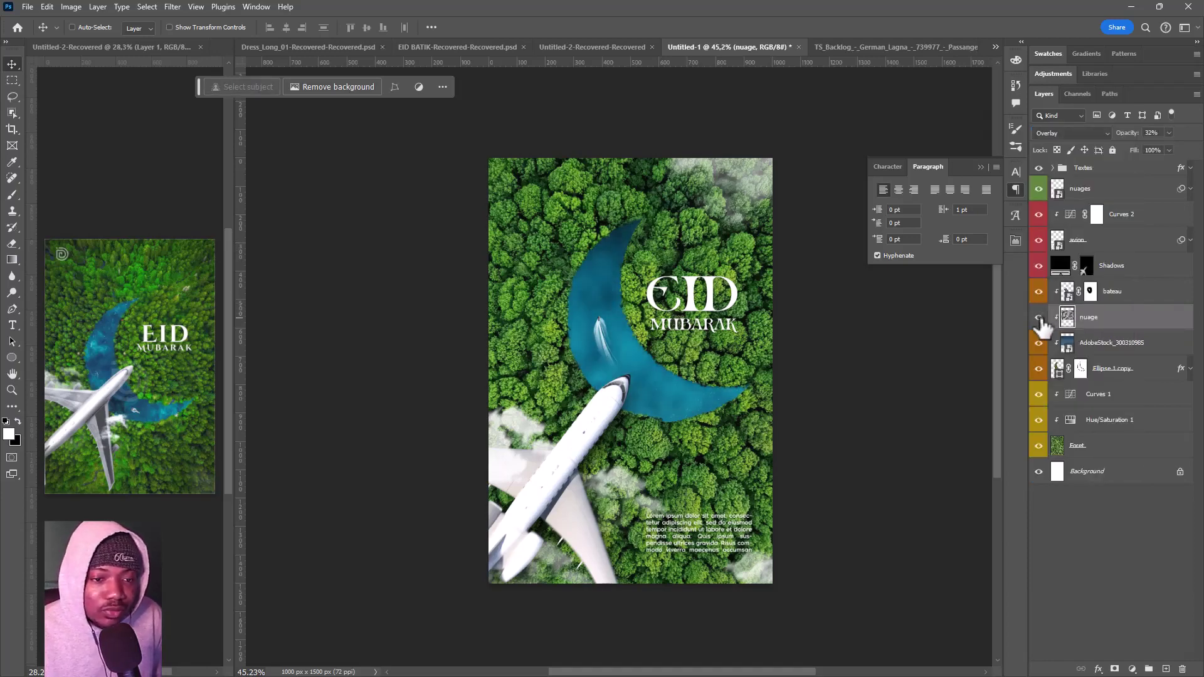
left_click(1039, 318)
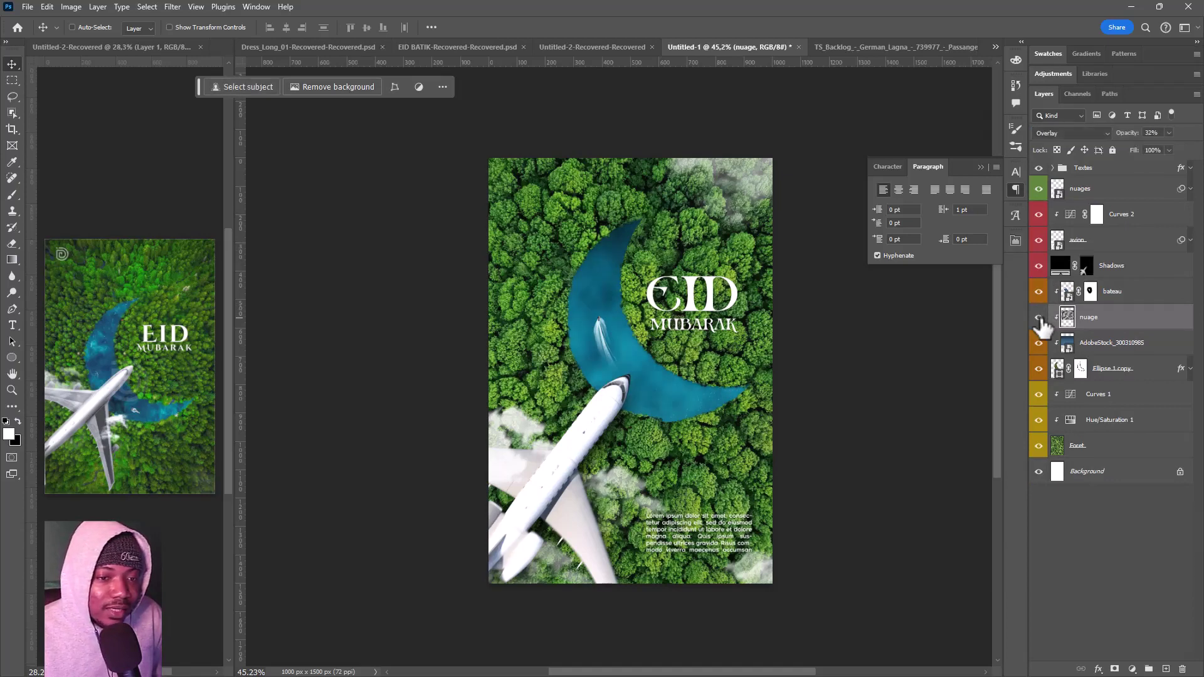
left_click(1039, 318)
left_click(1040, 317)
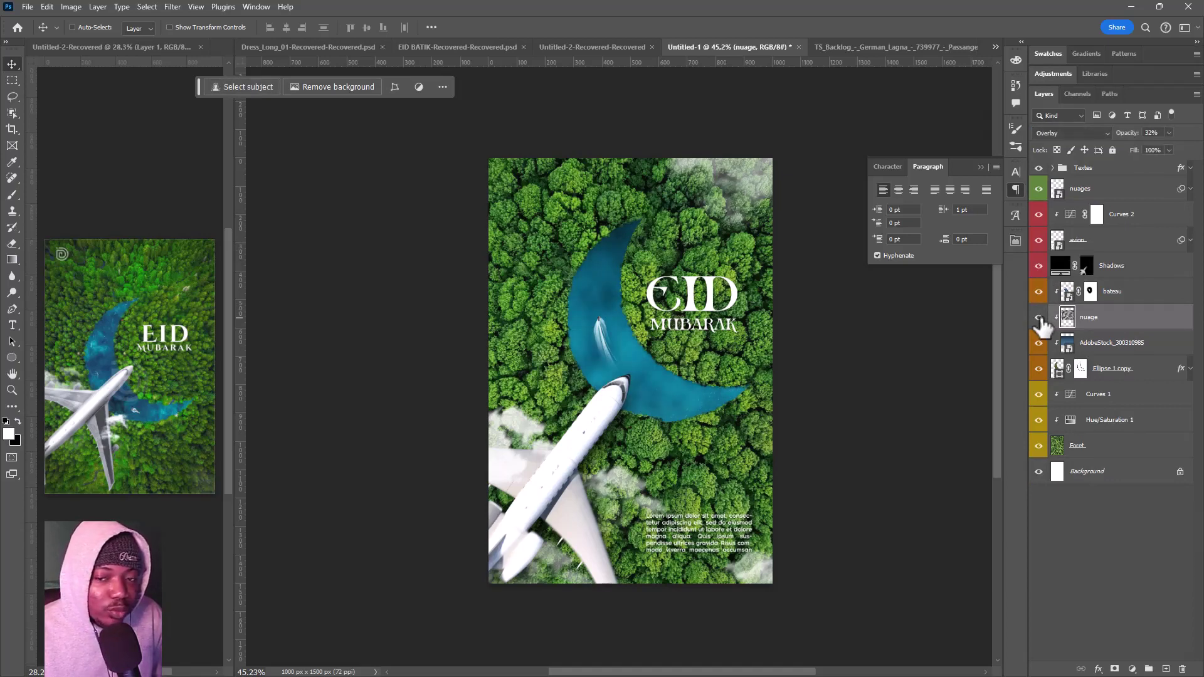
left_click(1039, 317)
left_click(1039, 317)
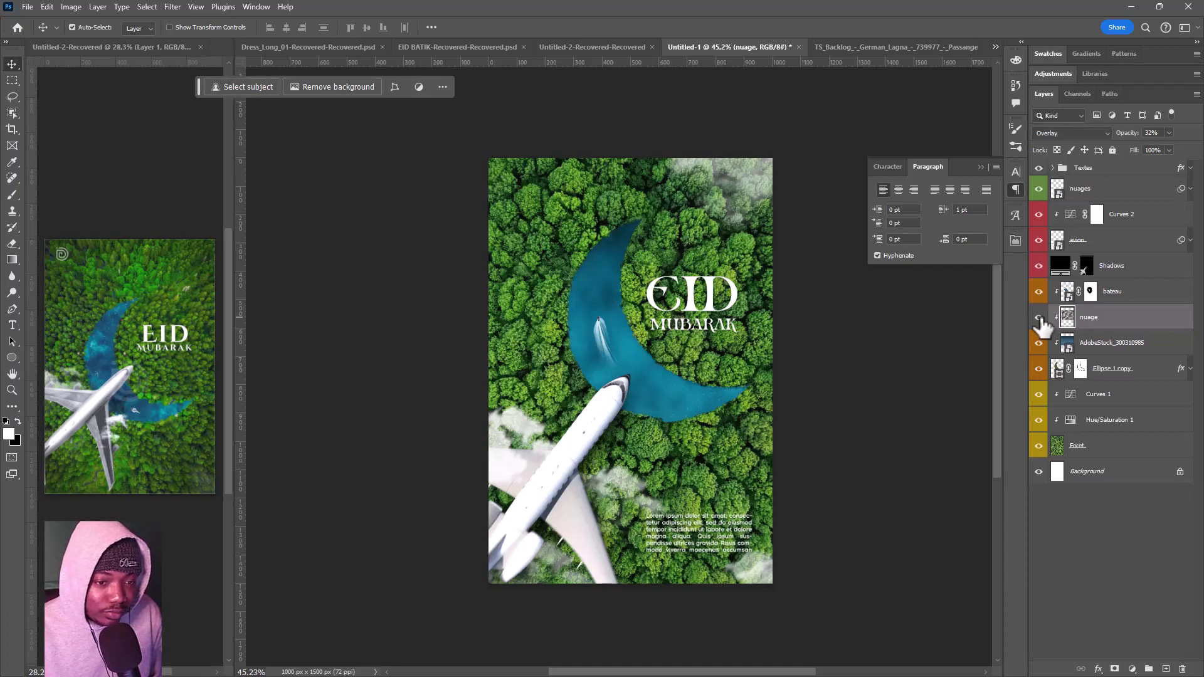
left_click(1039, 317)
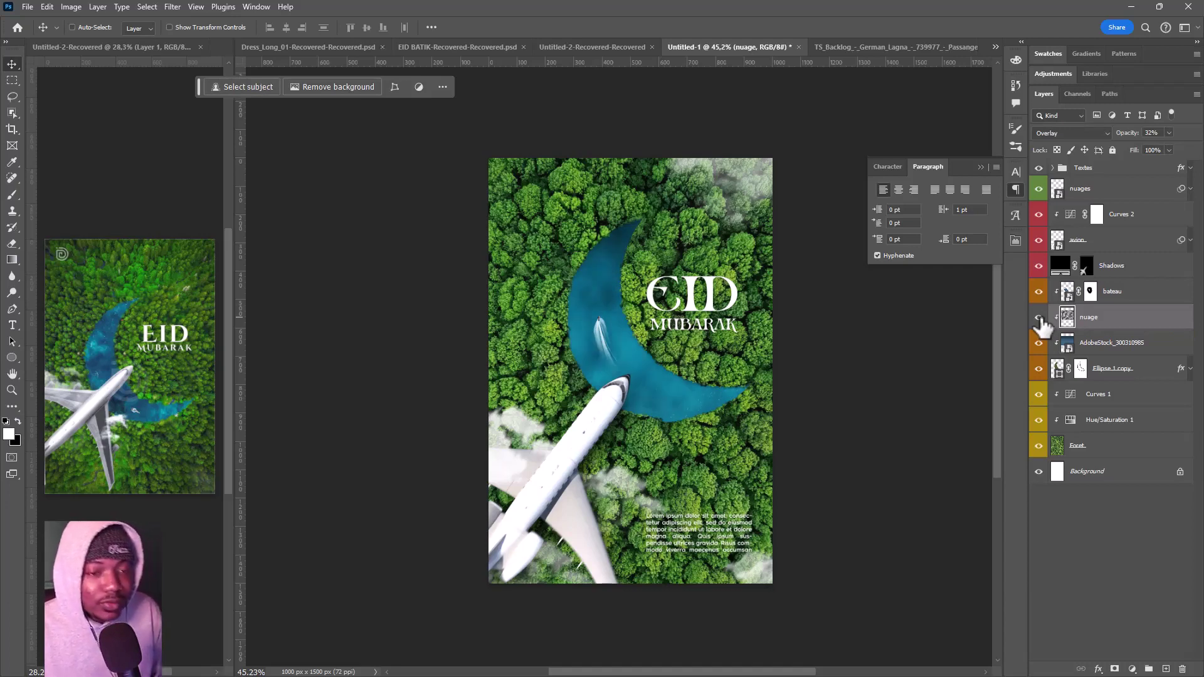
left_click(1135, 168)
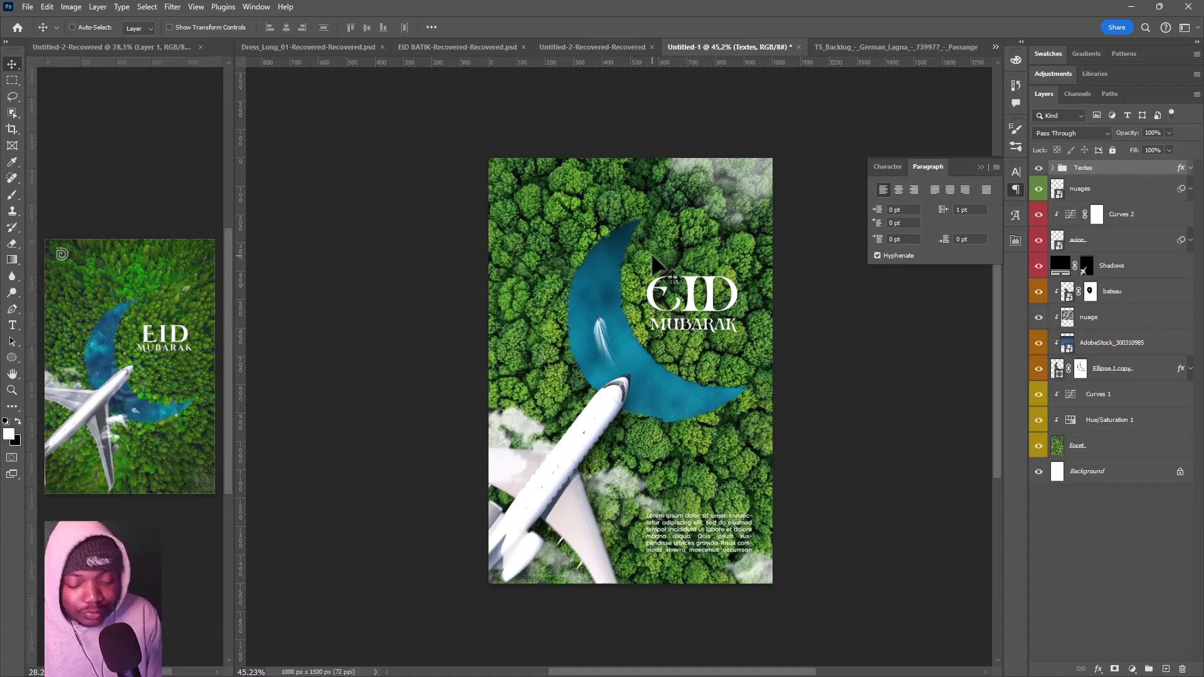
Step: Paste the logo as a layer named Logo and convert it to a smart object
key("ctrl")
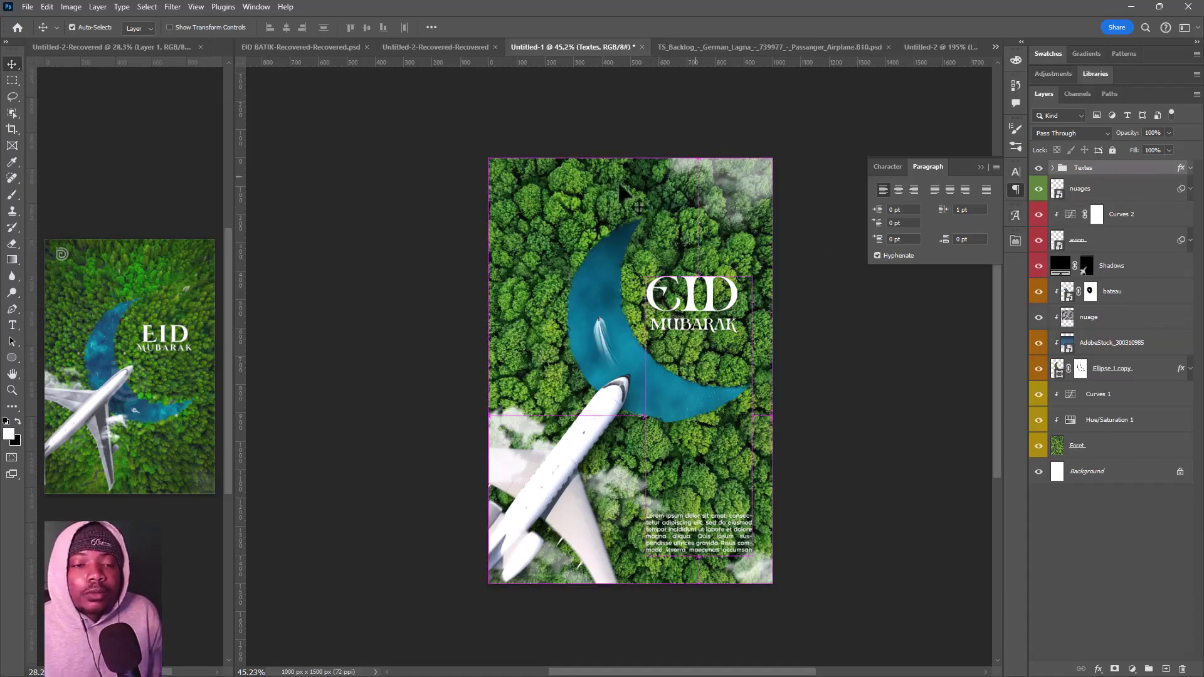
key("ctrl+shift+alt+n")
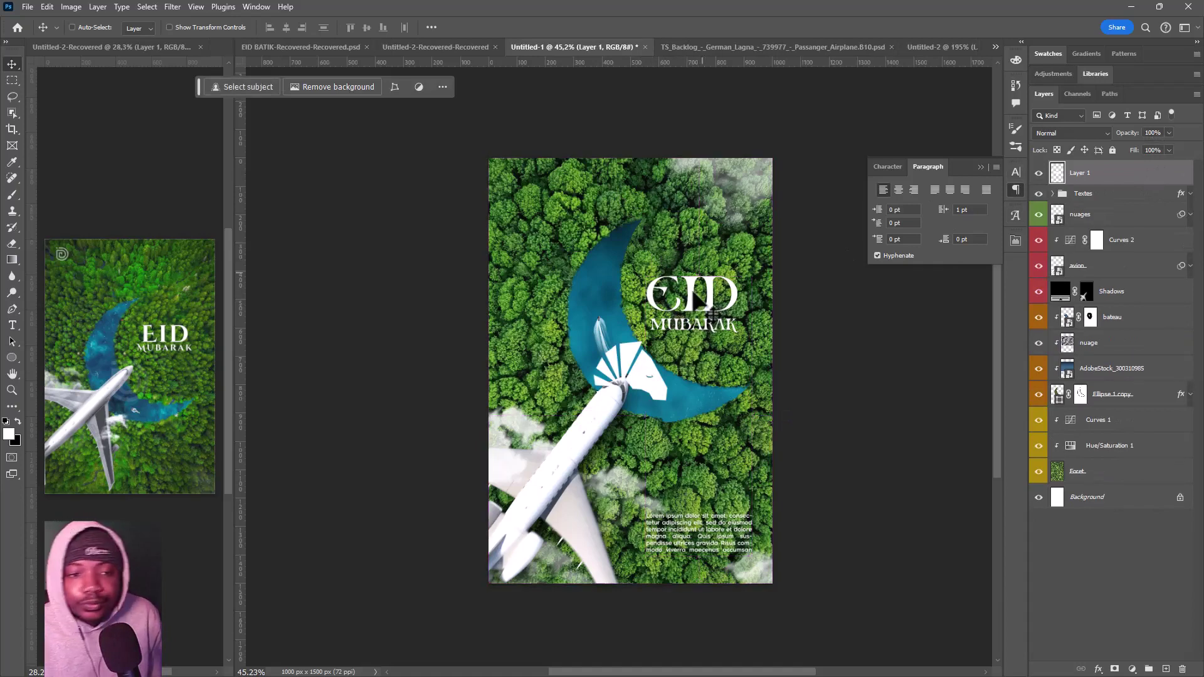
left_click_drag(633, 376, 546, 213)
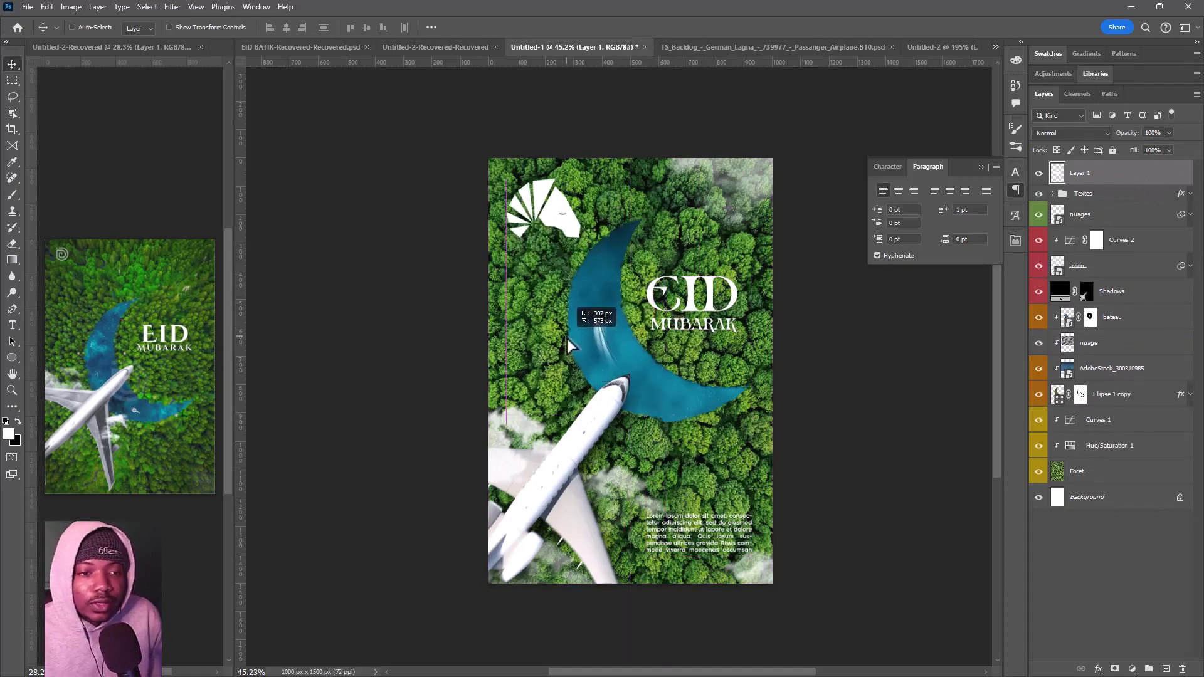
left_click(1083, 175)
type("Logo")
key("Return")
right_click(1090, 181)
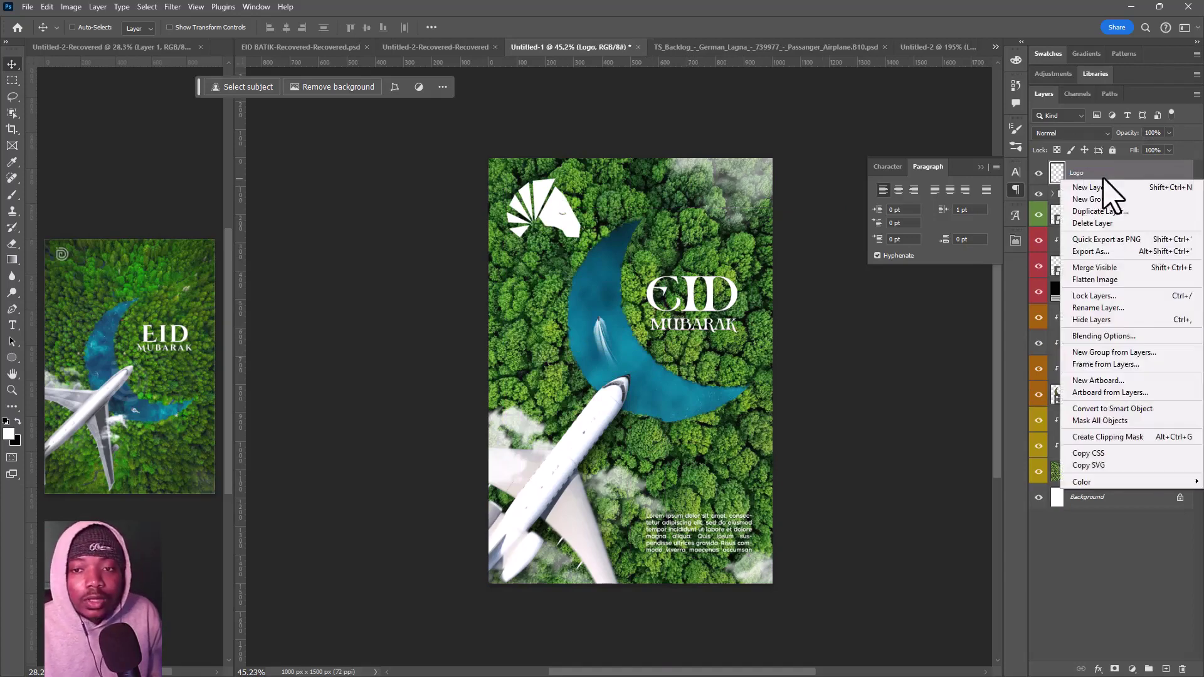
left_click(1113, 409)
Step: Scale the logo down to about a third, placed just above the EID title
key("ctrl+t")
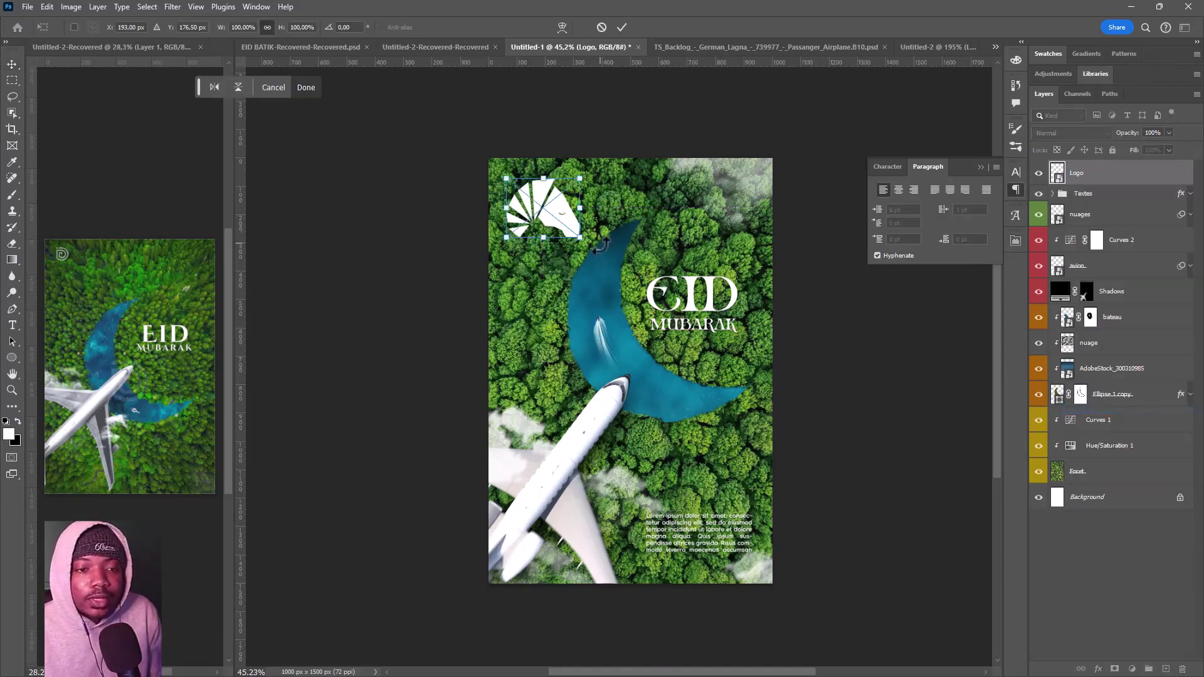
mouse_move(580, 237)
left_mouse_down()
mouse_move(552, 215)
mouse_move(681, 263)
mouse_move(680, 241)
mouse_move(682, 250)
left_mouse_up()
key("Return")
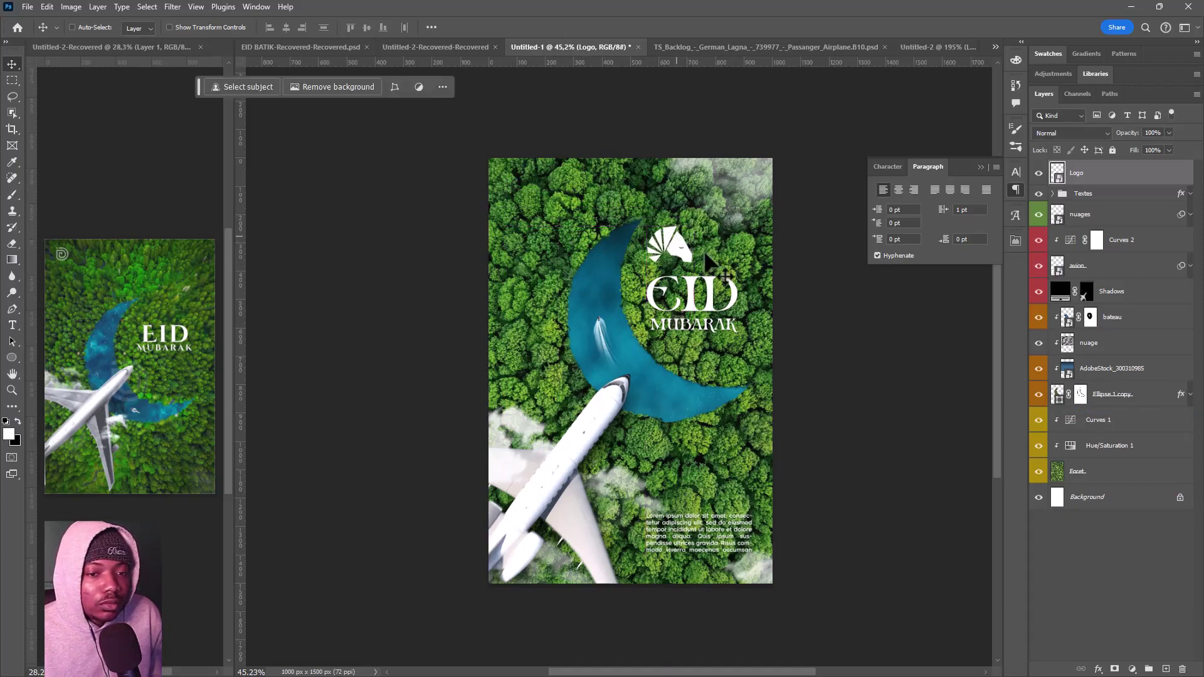
key("ctrl+t")
left_click_drag(728, 203, 664, 250)
key("Return")
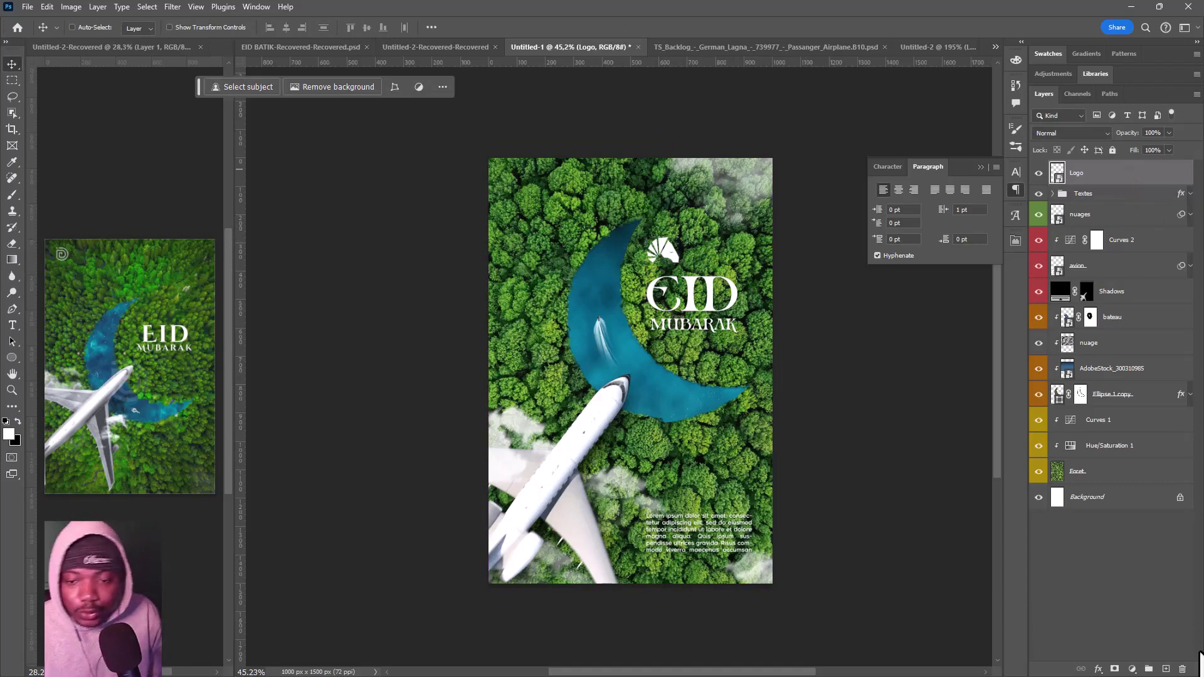
Step: Add a Light layer and paint a soft white glow on the crescent at 100% flow
left_click(1166, 669)
type("Ligh")
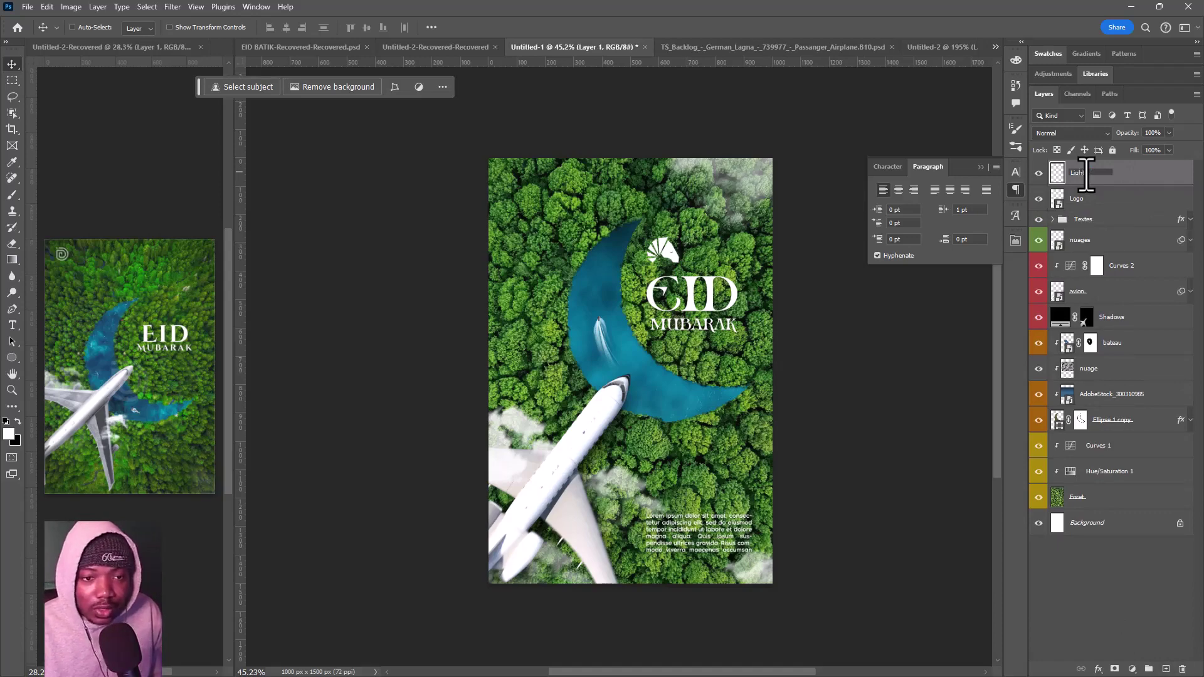
key("Return")
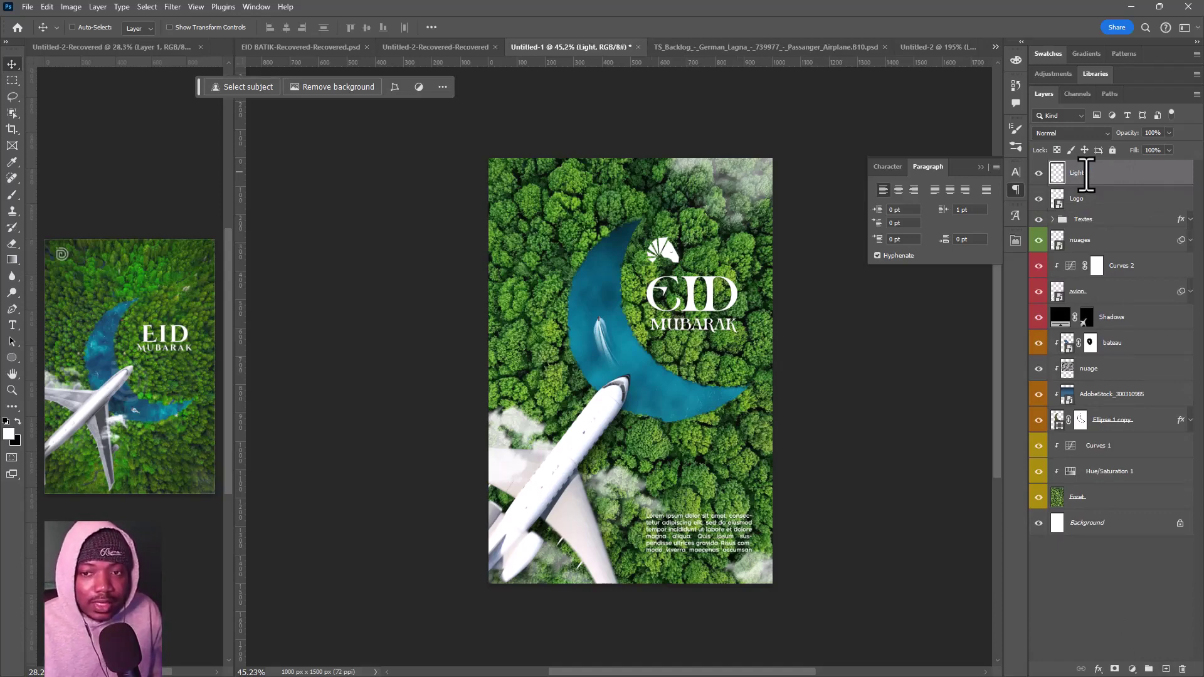
key("b")
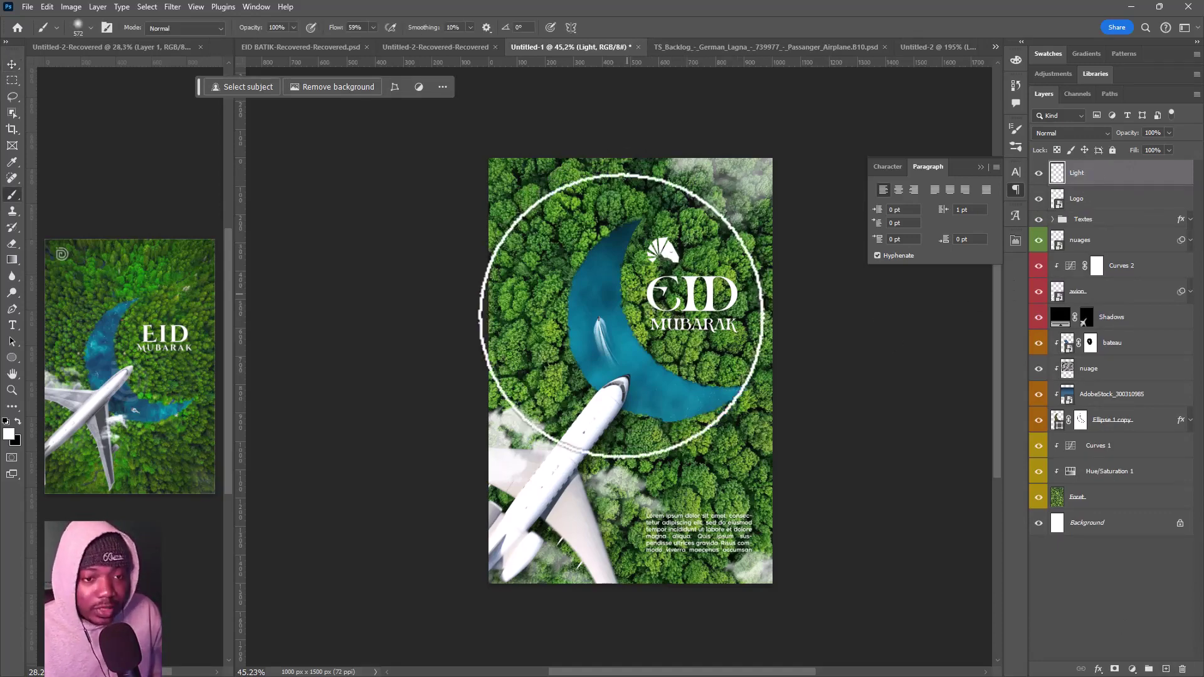
left_click_drag(612, 351, 615, 313)
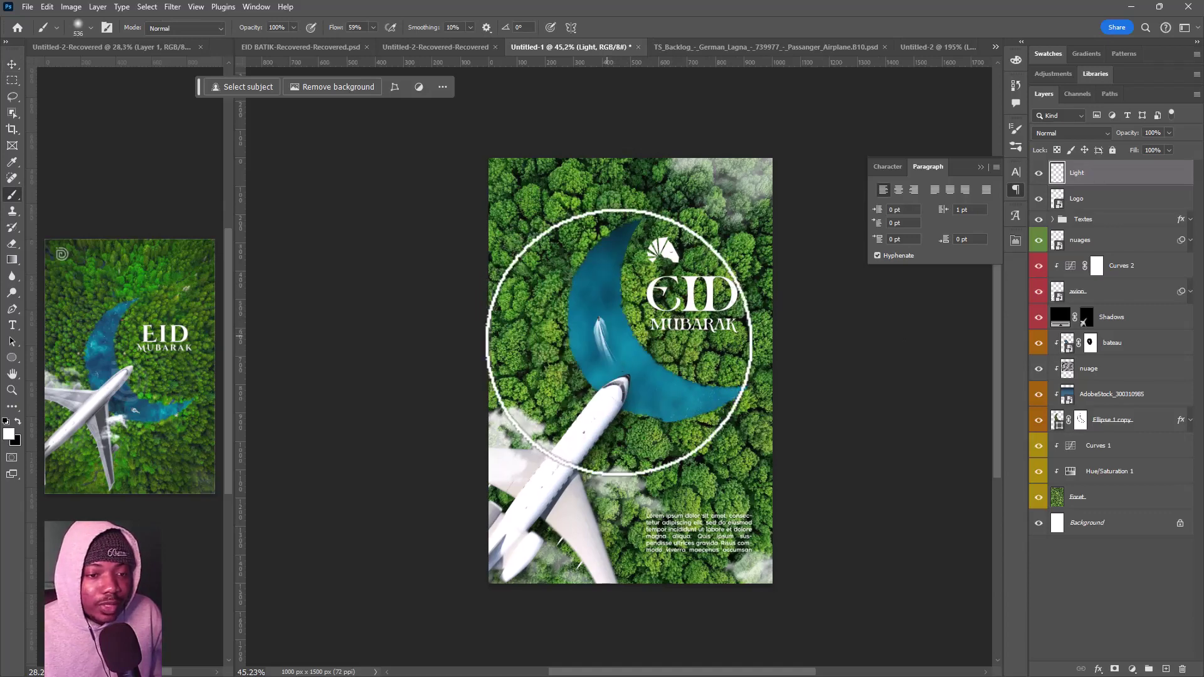
left_click_drag(338, 34, 522, 75)
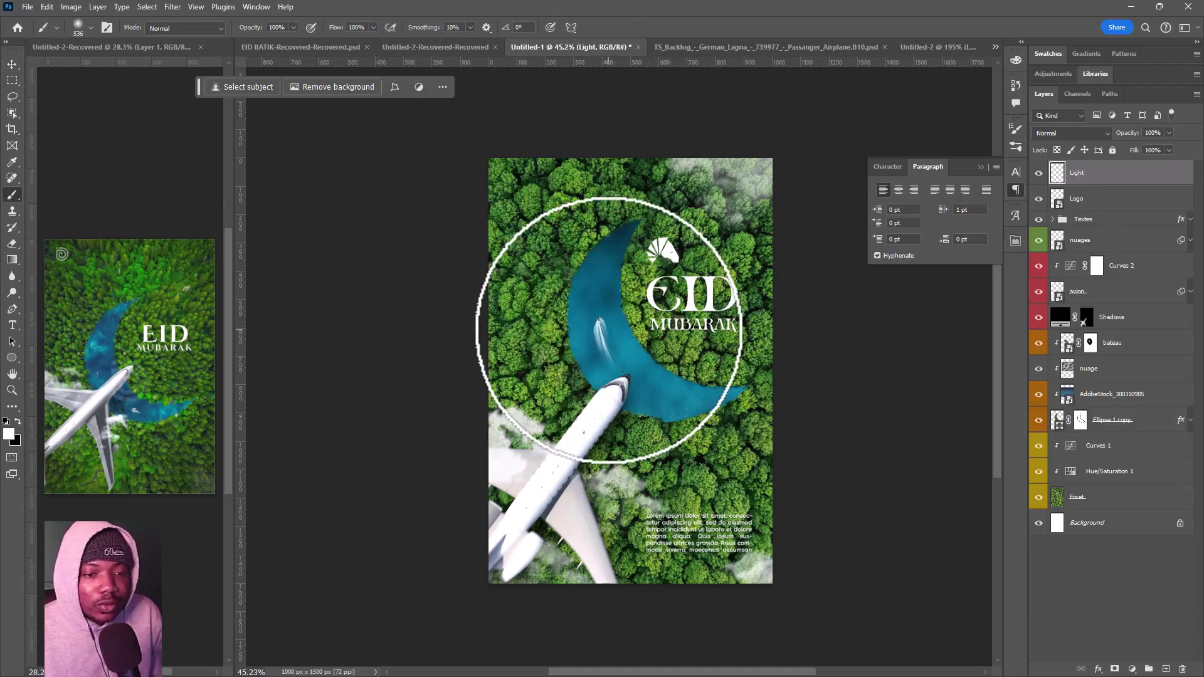
left_click(612, 328)
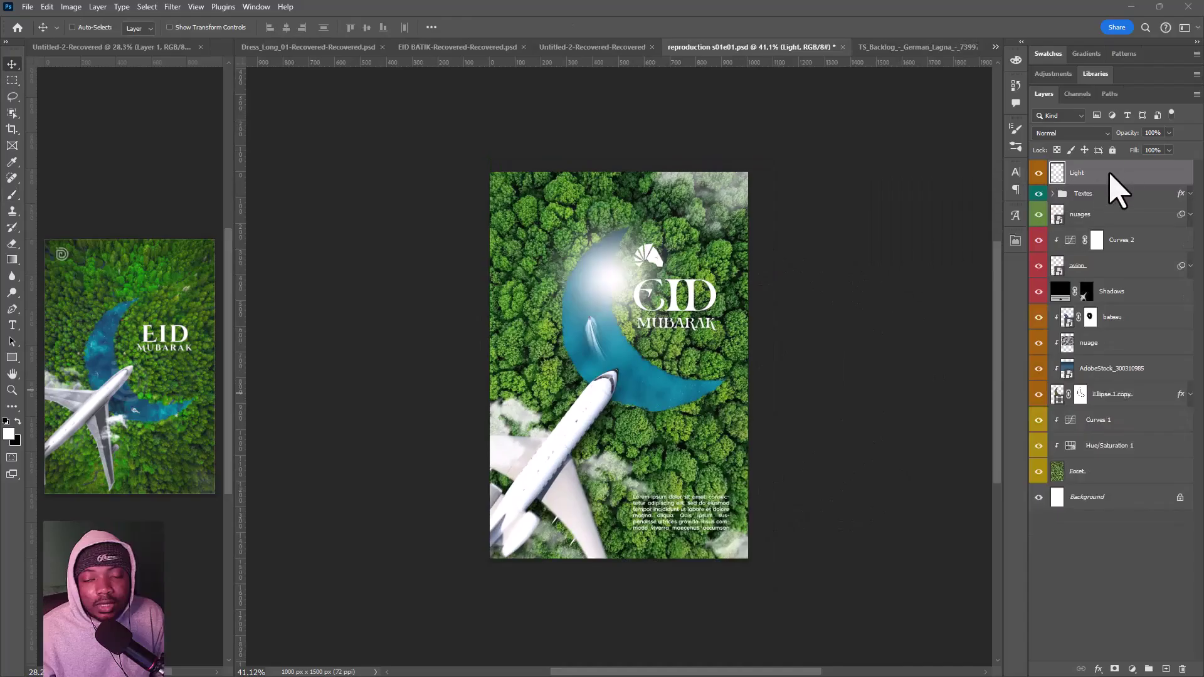
Step: Set the Light layer to Overlay blend mode and move it below the bateau layer
left_click(1071, 133)
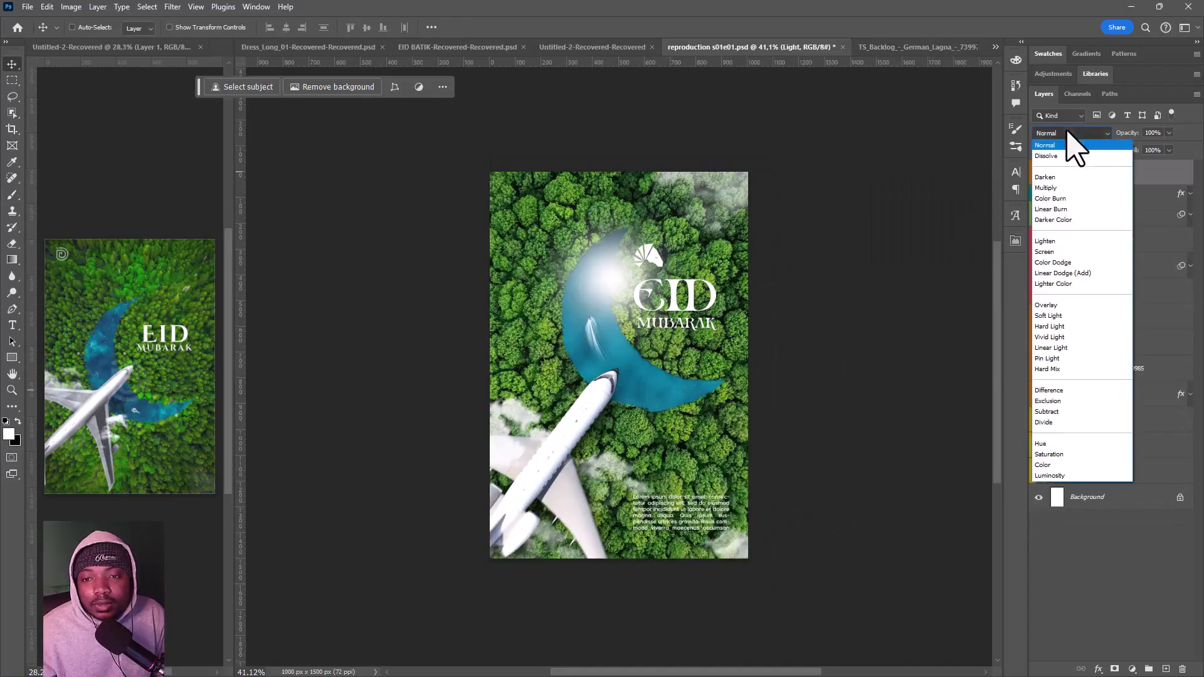
left_click(1062, 307)
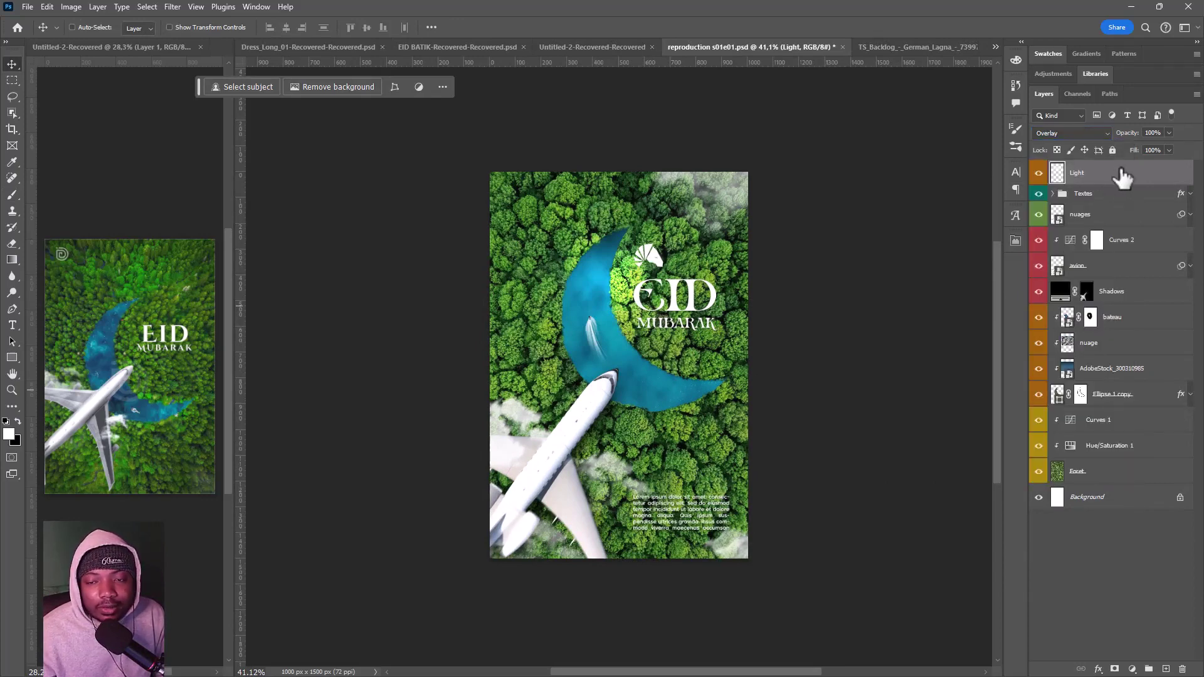
left_click_drag(1123, 177, 1140, 333)
Step: Compare the Light glow and moon layers on and off, then shift the glow onto the crescent
left_click(1039, 317)
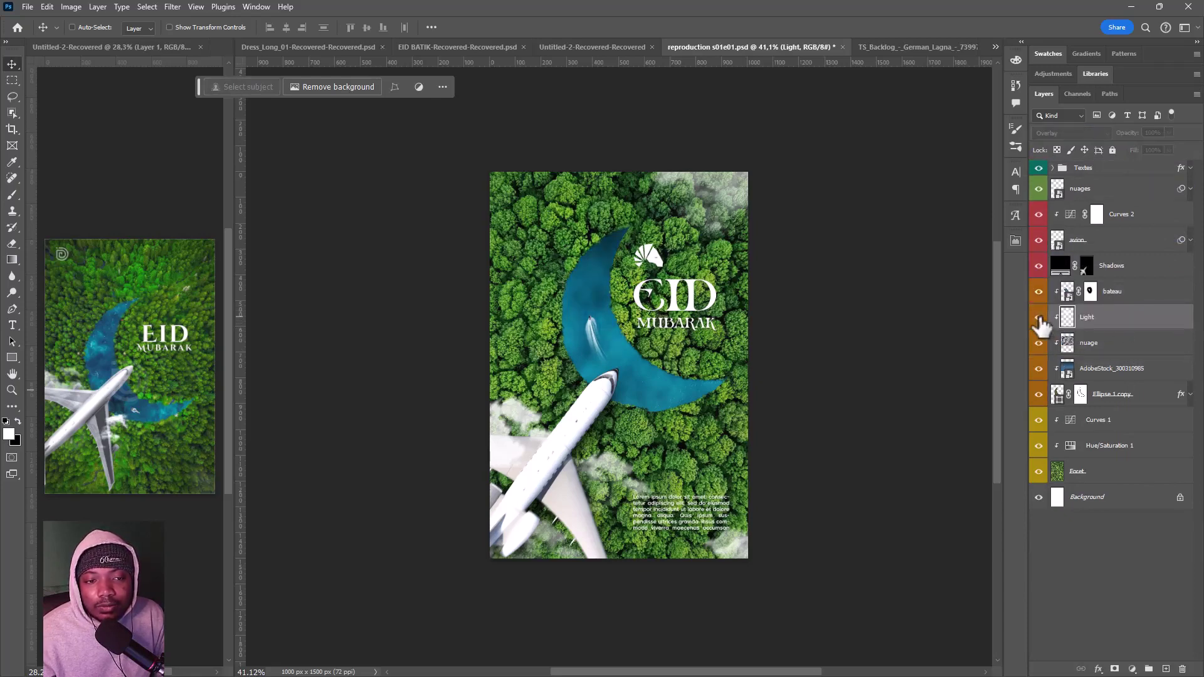
left_click(1039, 394)
key("alt+bracketright")
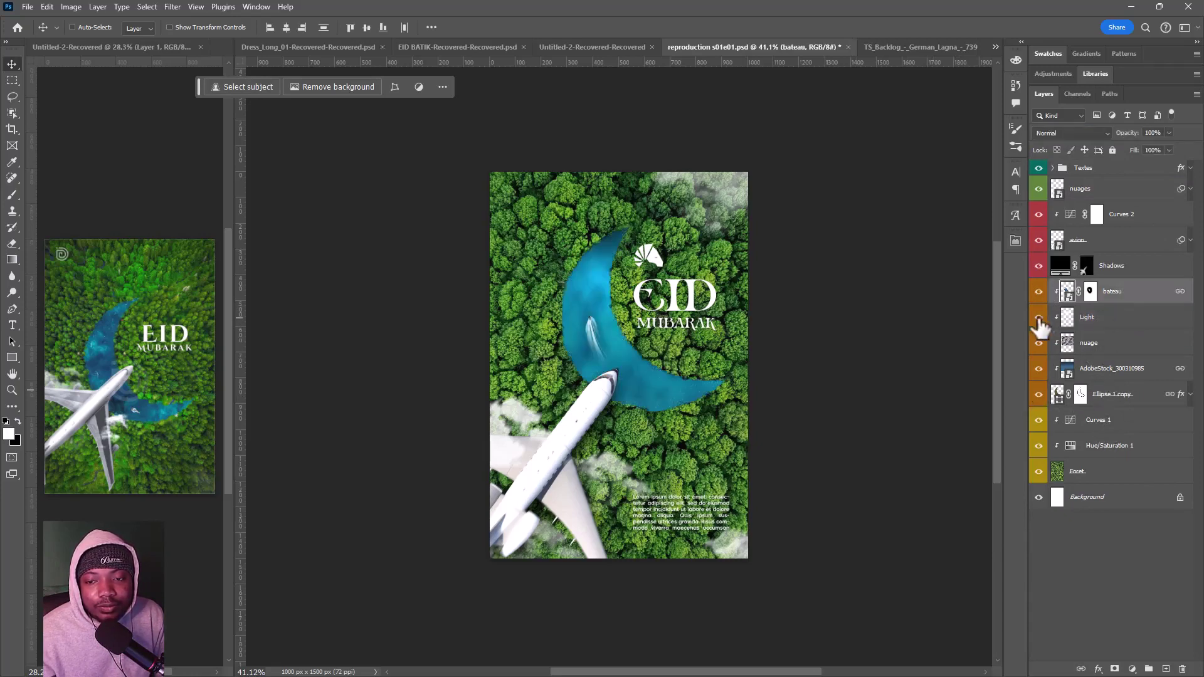
left_click(1098, 317)
left_click(1039, 317)
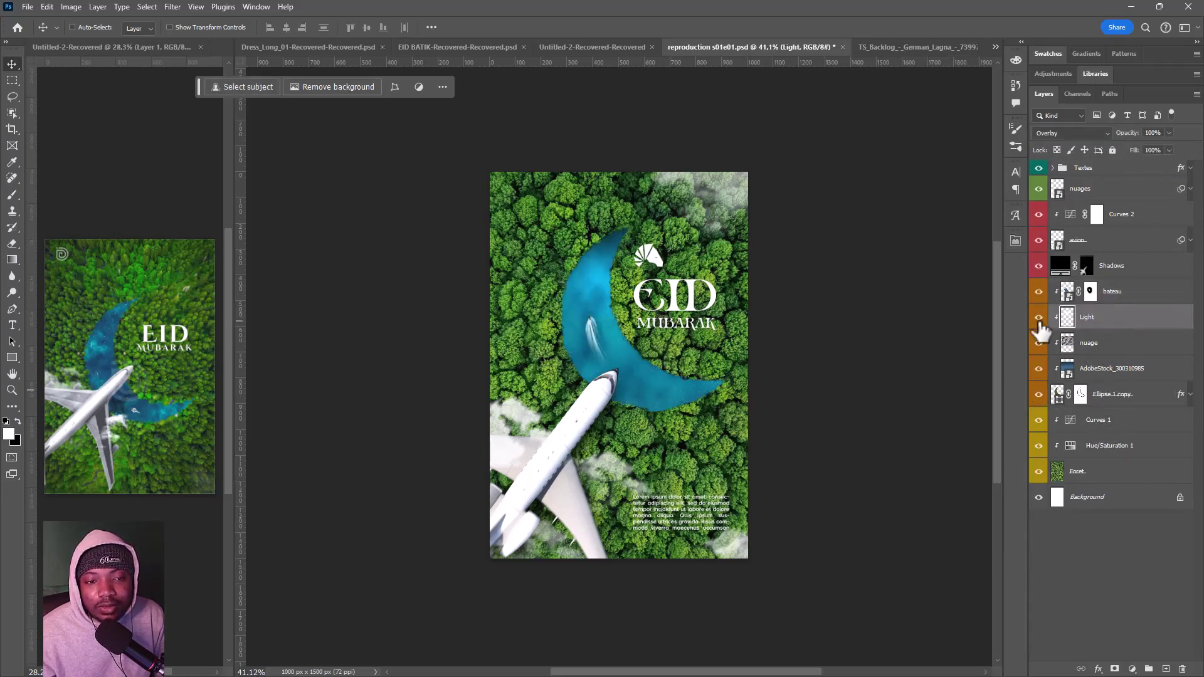
left_click(1038, 316)
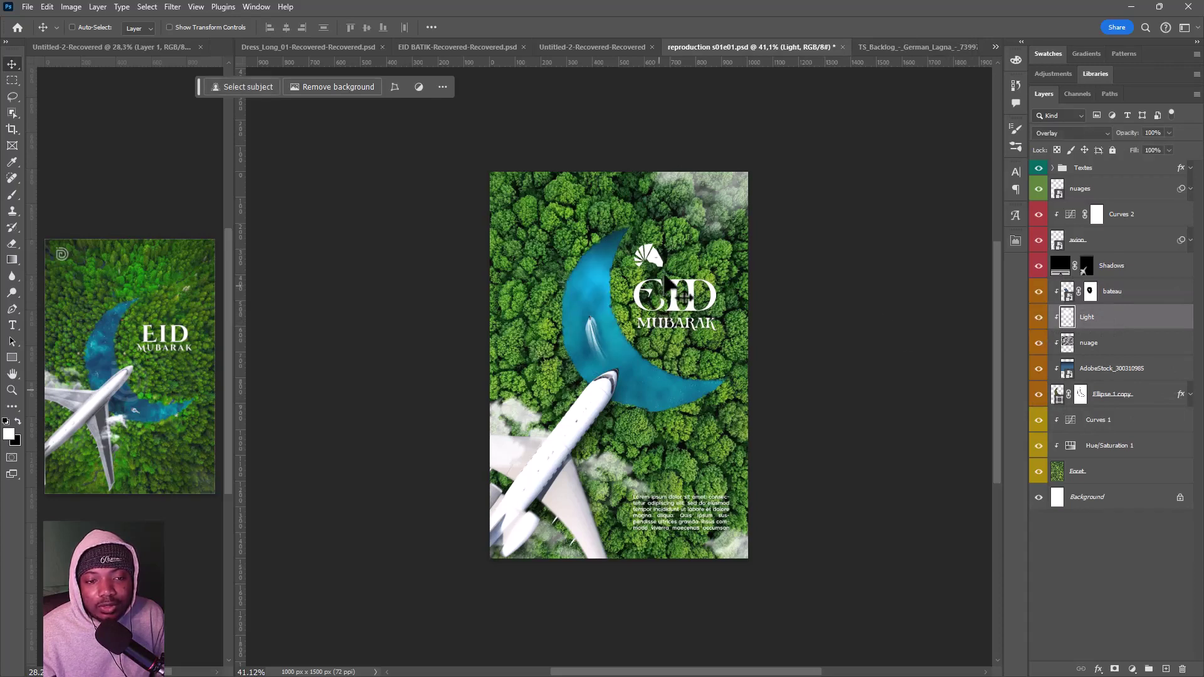
mouse_move(650, 309)
left_mouse_down()
mouse_move(632, 287)
mouse_move(676, 381)
mouse_move(648, 377)
mouse_move(625, 310)
left_mouse_up()
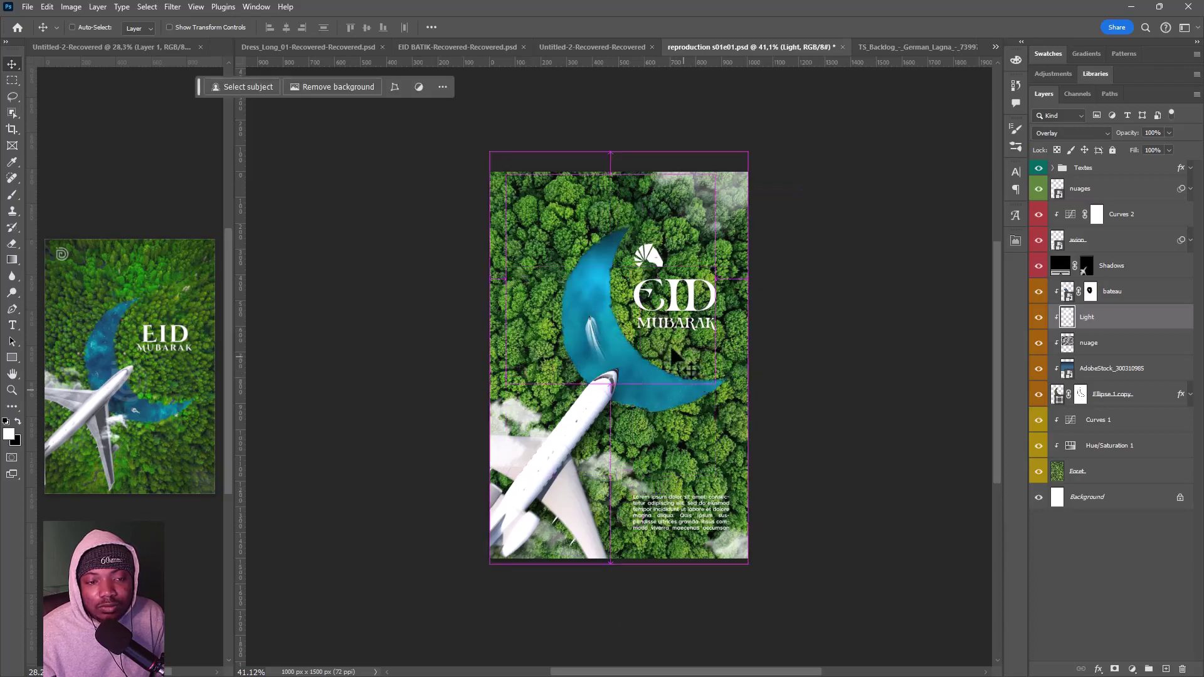
left_click(1126, 168)
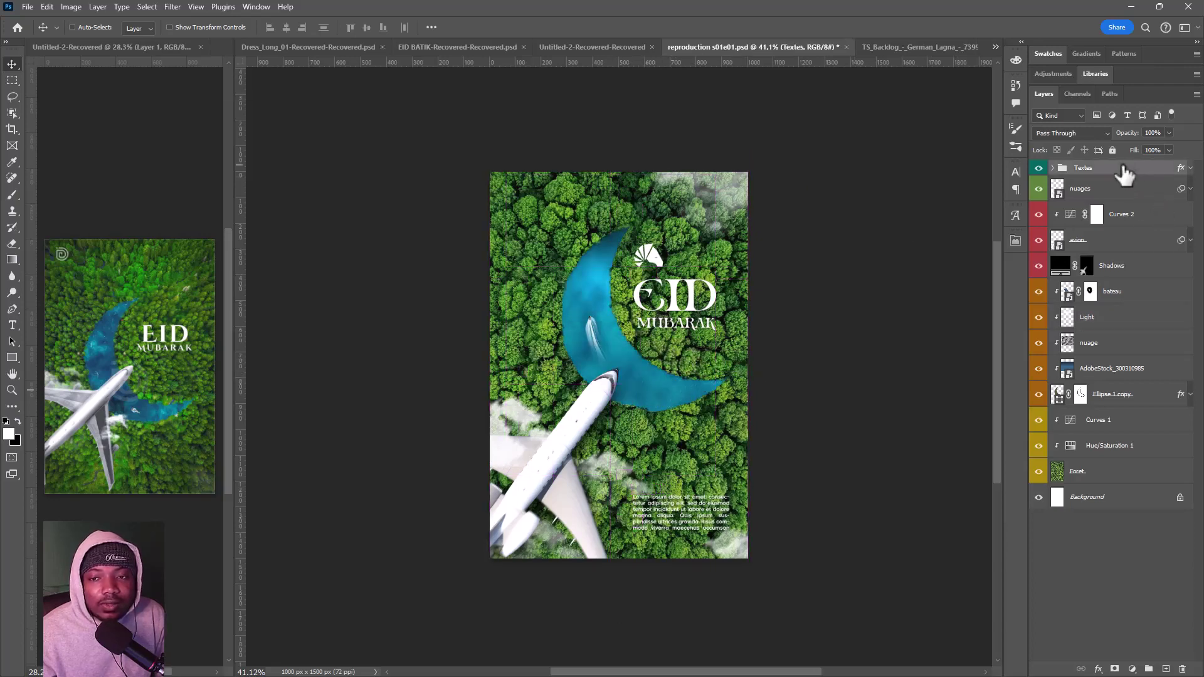
Step: Create a 1000x1500 white rectangle centred on the canvas
left_click(12, 357)
left_click(494, 176)
type("1500")
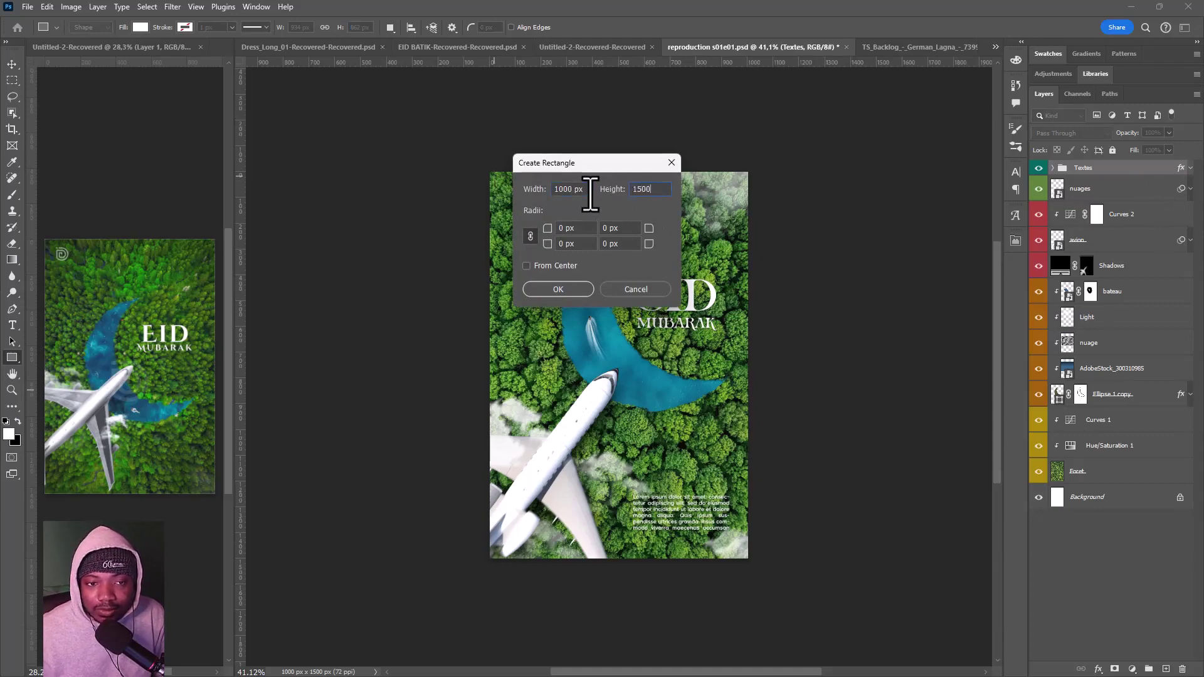
key("Return")
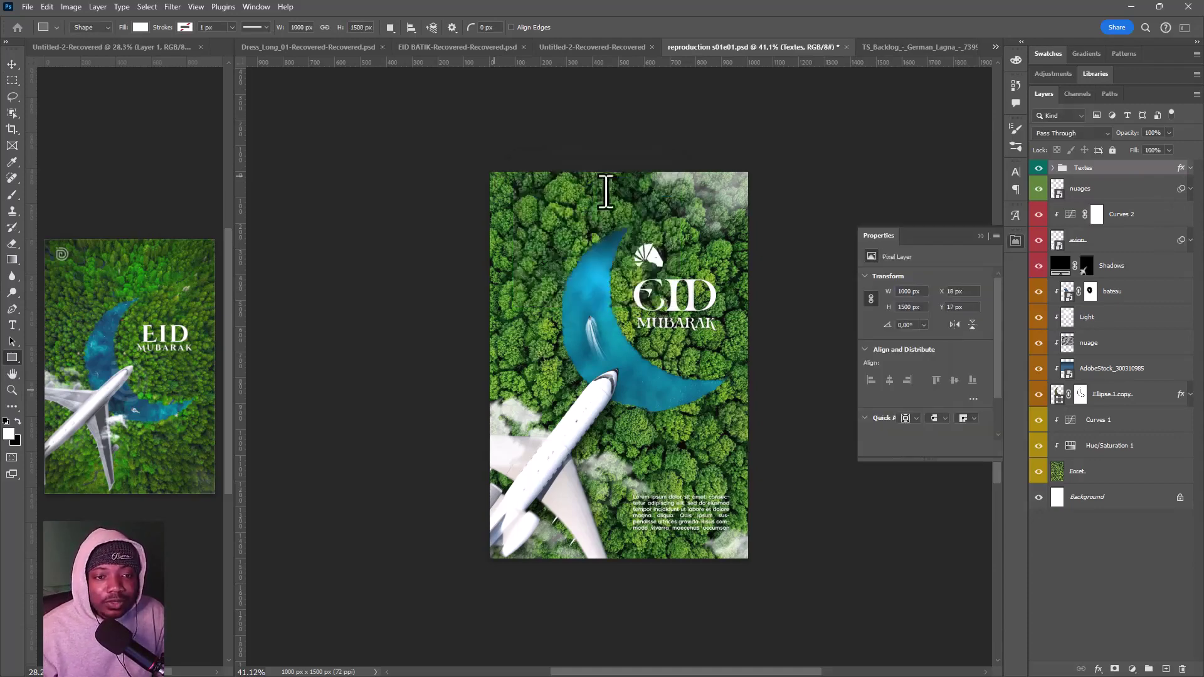
key("ctrl+a")
key("v")
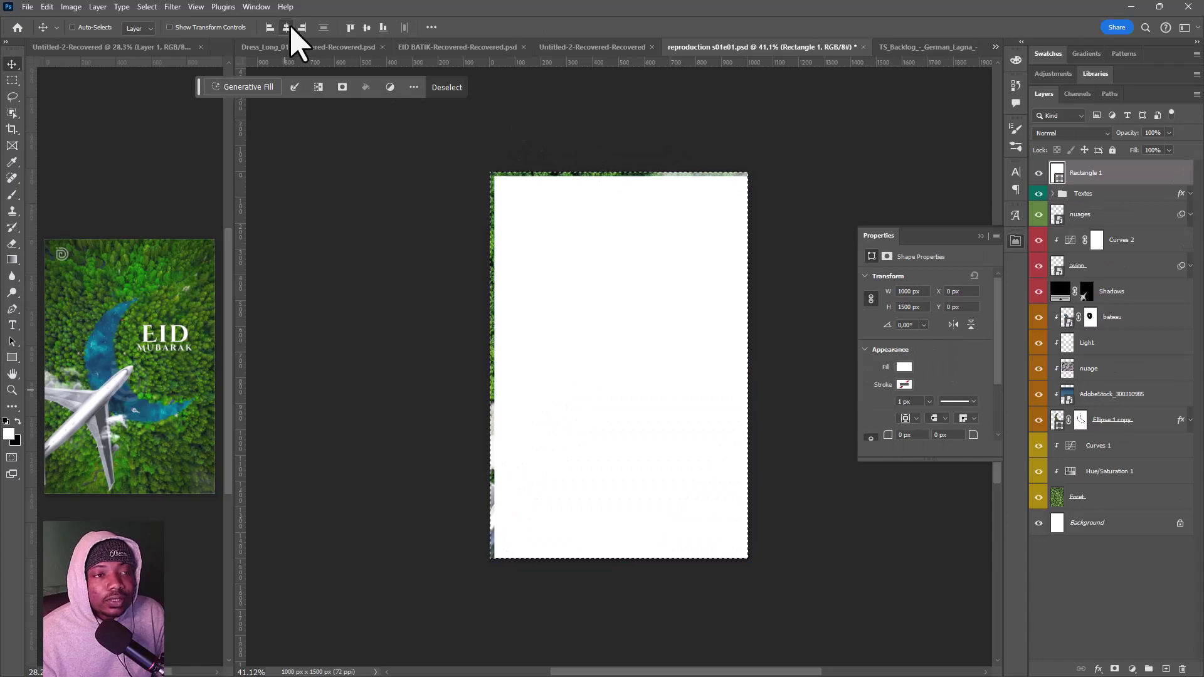
left_click(289, 28)
key("ctrl+d")
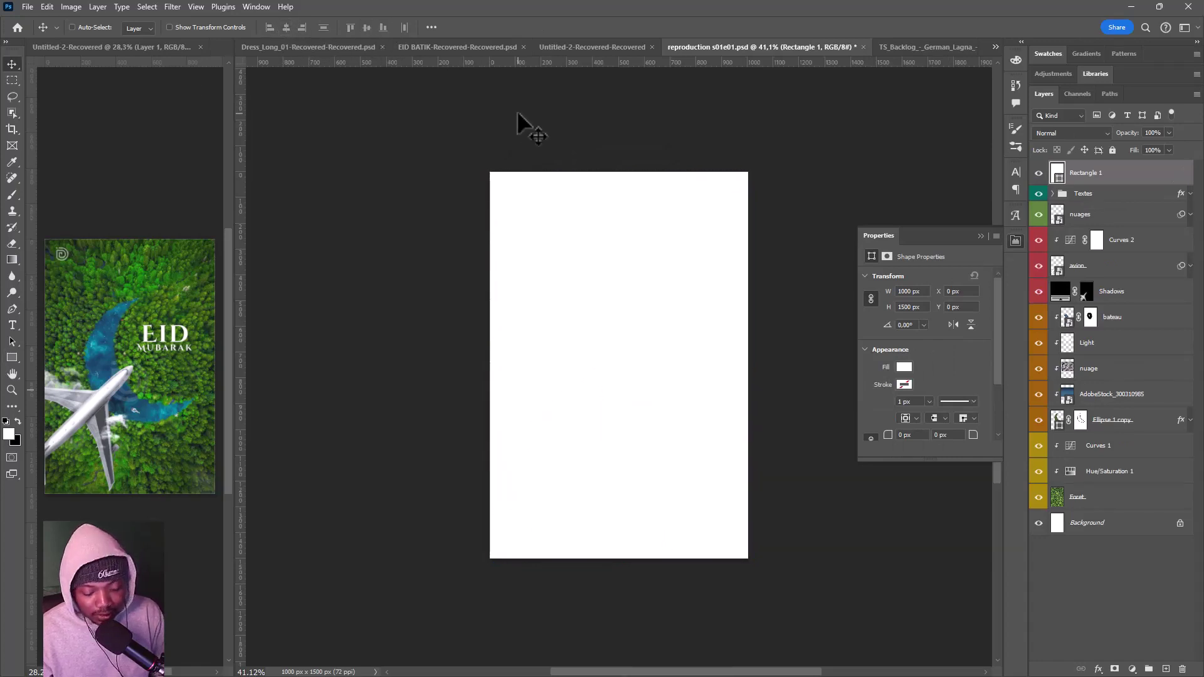
Step: Subtract a front shape and scale the inner cutout to about 96% to form a border
key("u")
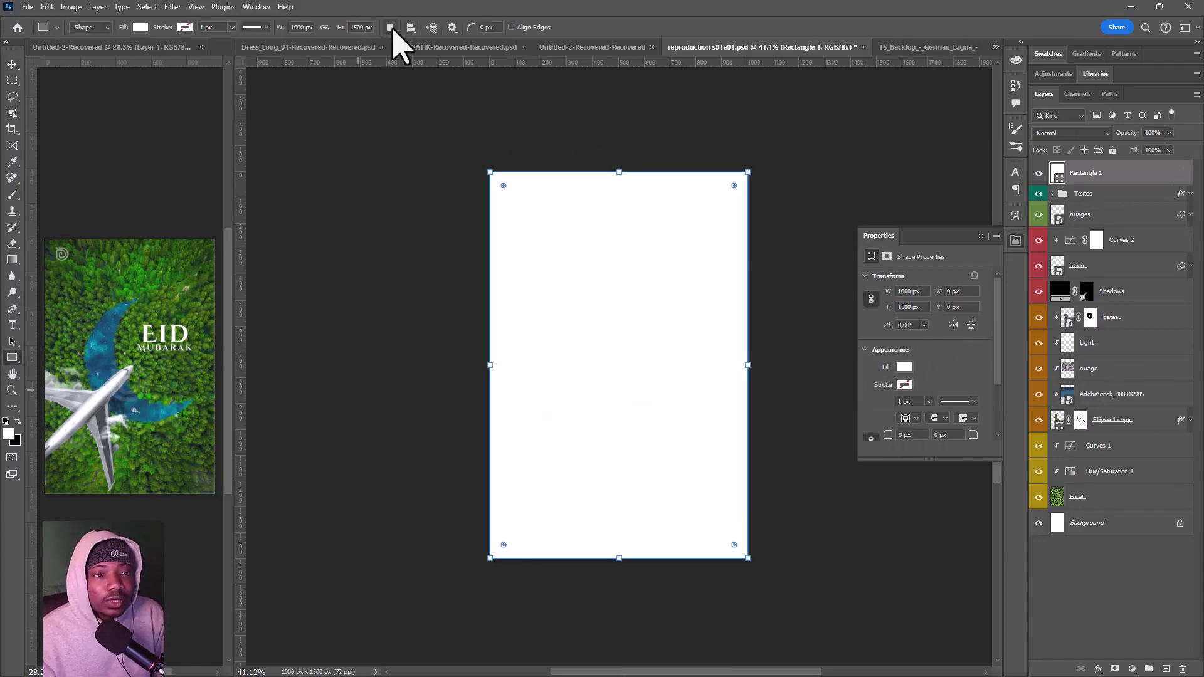
left_click(391, 28)
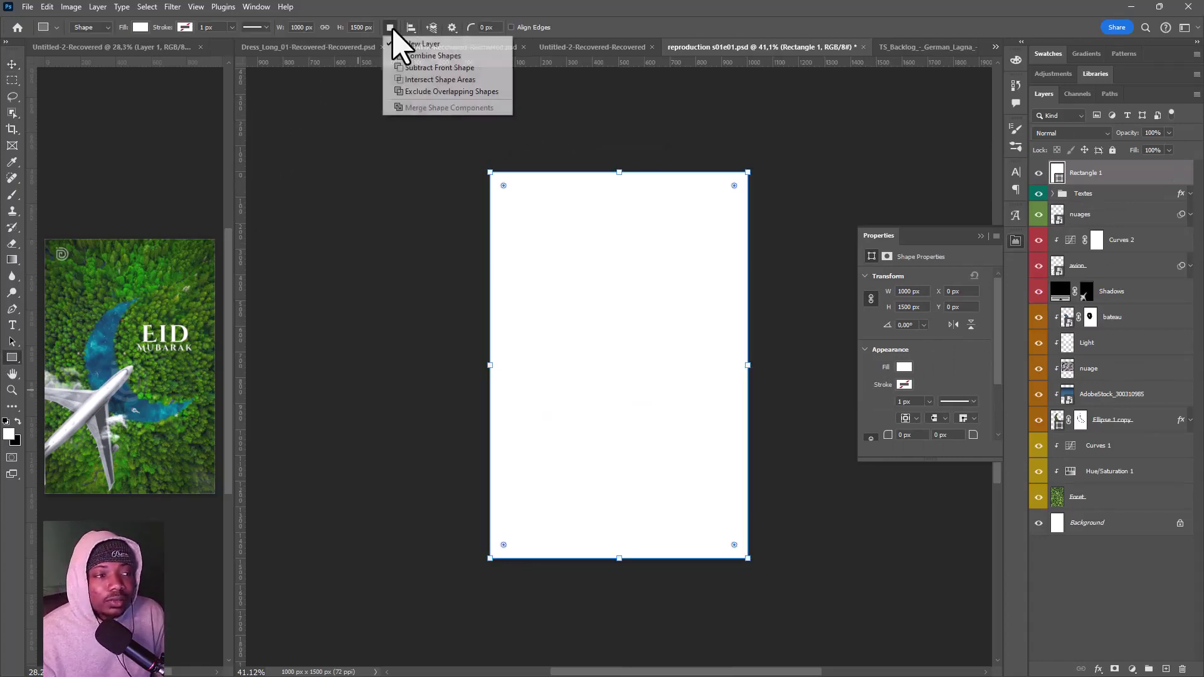
left_click(437, 68)
key("v")
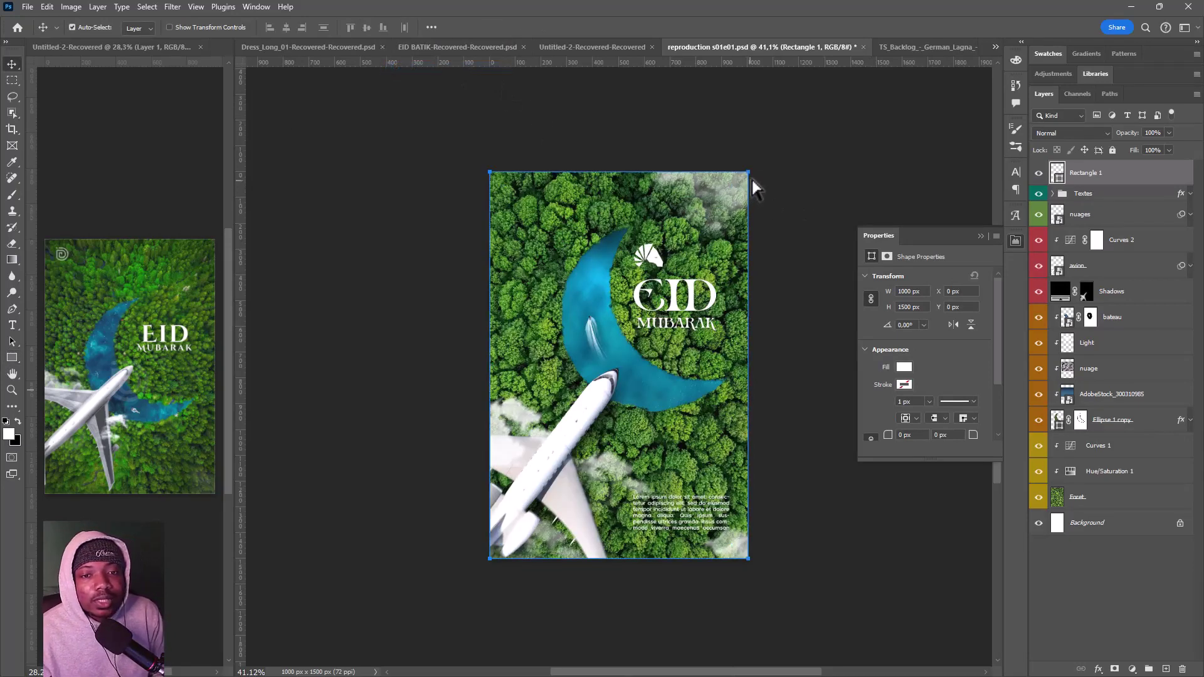
key("ctrl+t")
left_click_drag(749, 172, 742, 179)
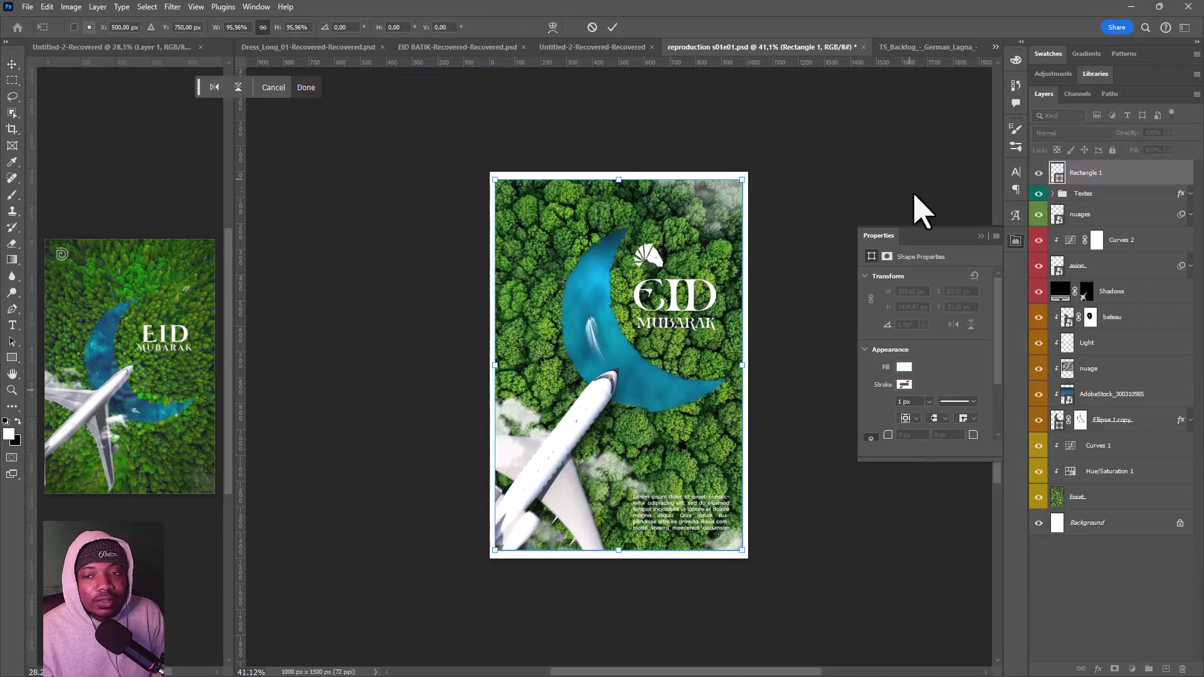
key("Return")
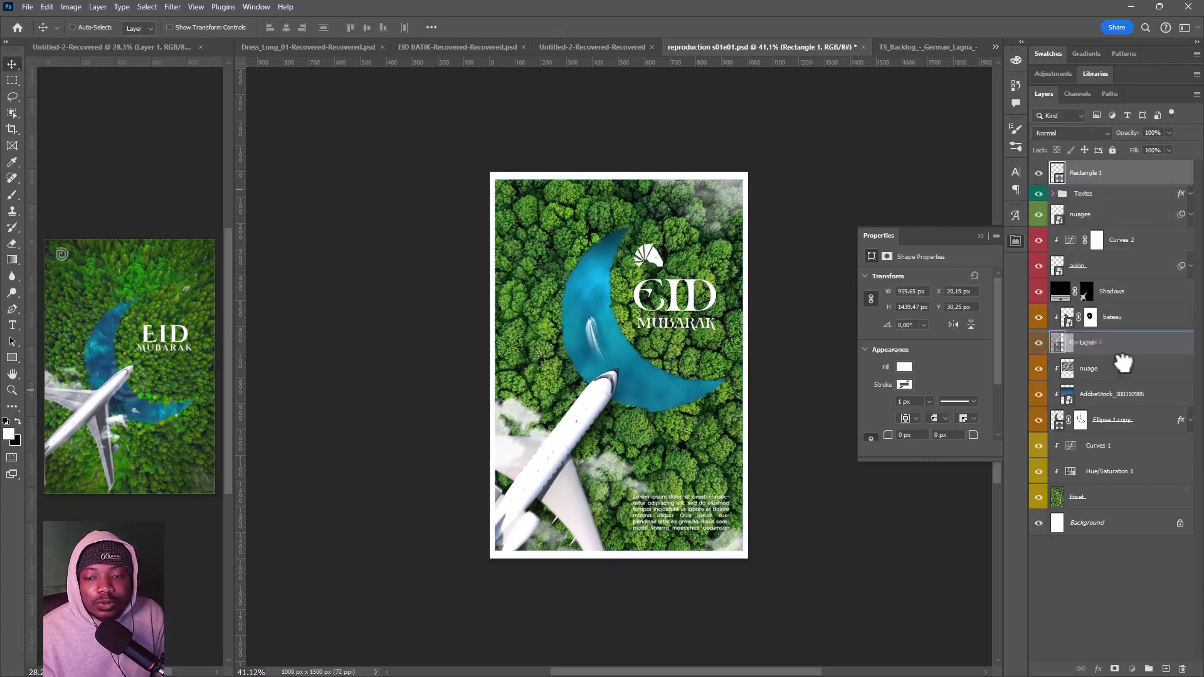
Step: Move Rectangle 1 below the Ellipse 1 copy layer and enlarge it slightly
left_click_drag(1143, 178, 1129, 433)
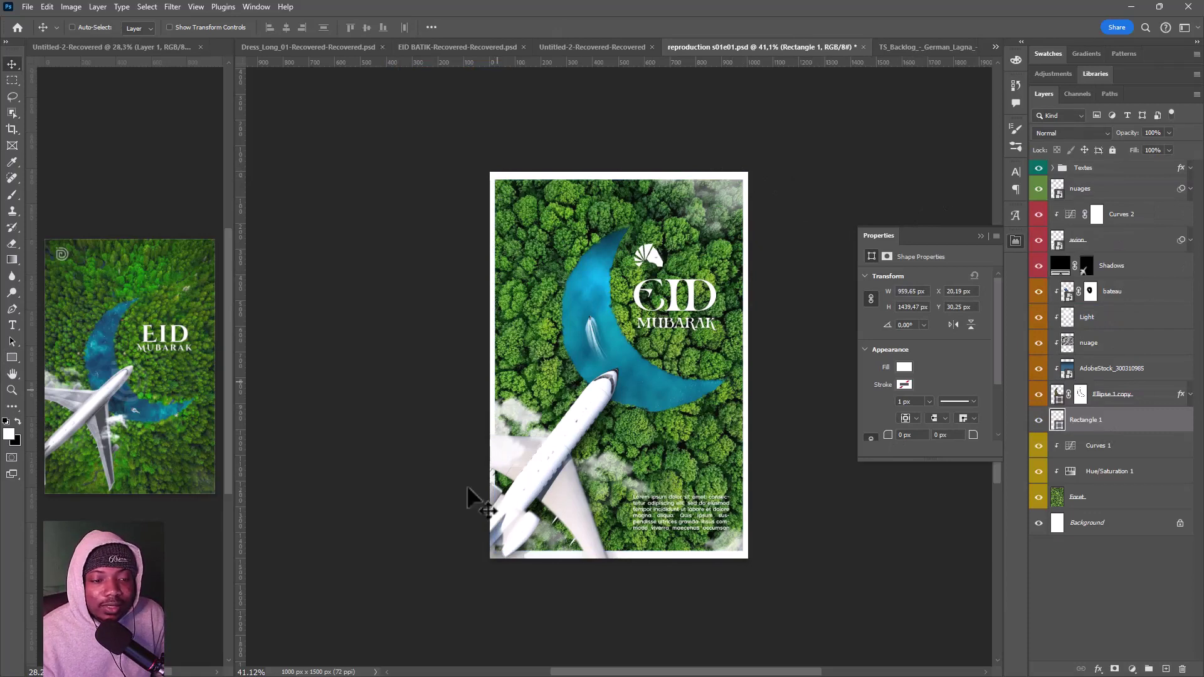
key("ctrl+t")
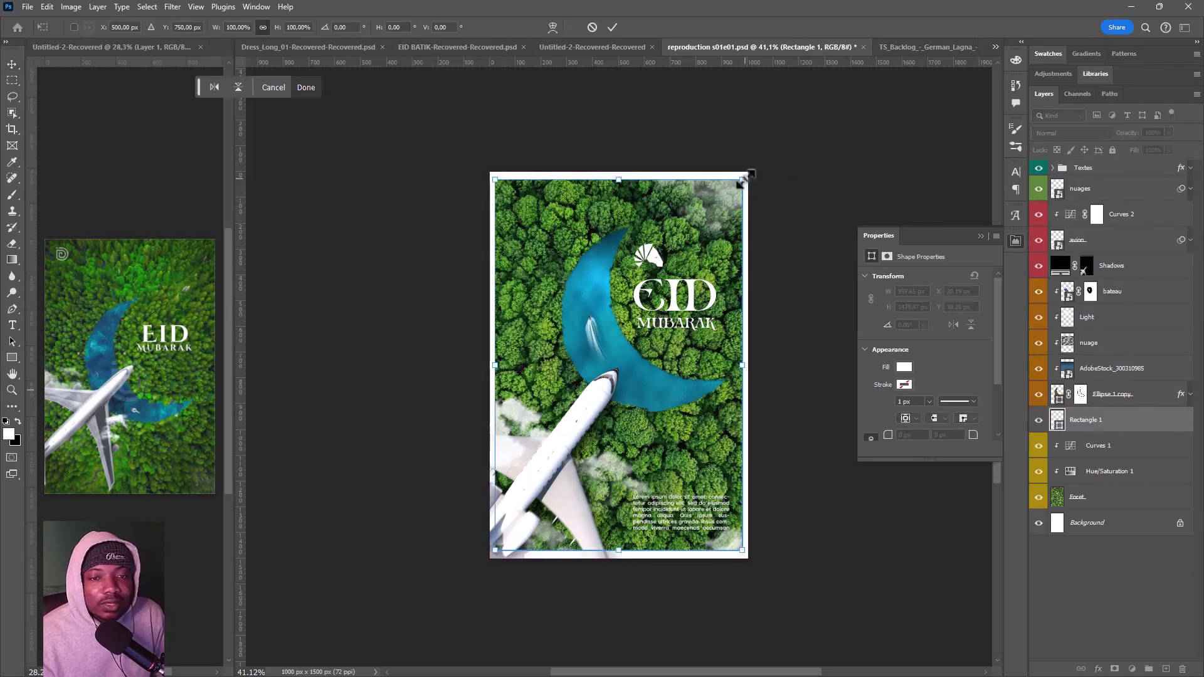
left_click_drag(743, 180, 740, 178)
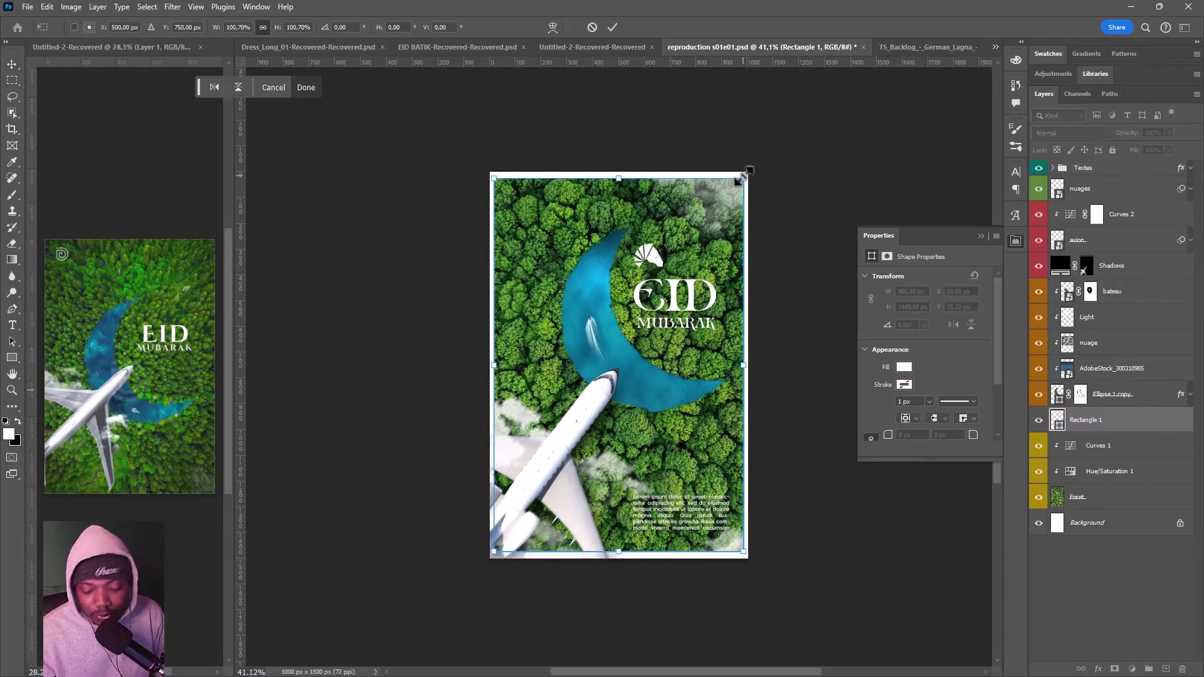
key("Return")
left_click(1110, 179)
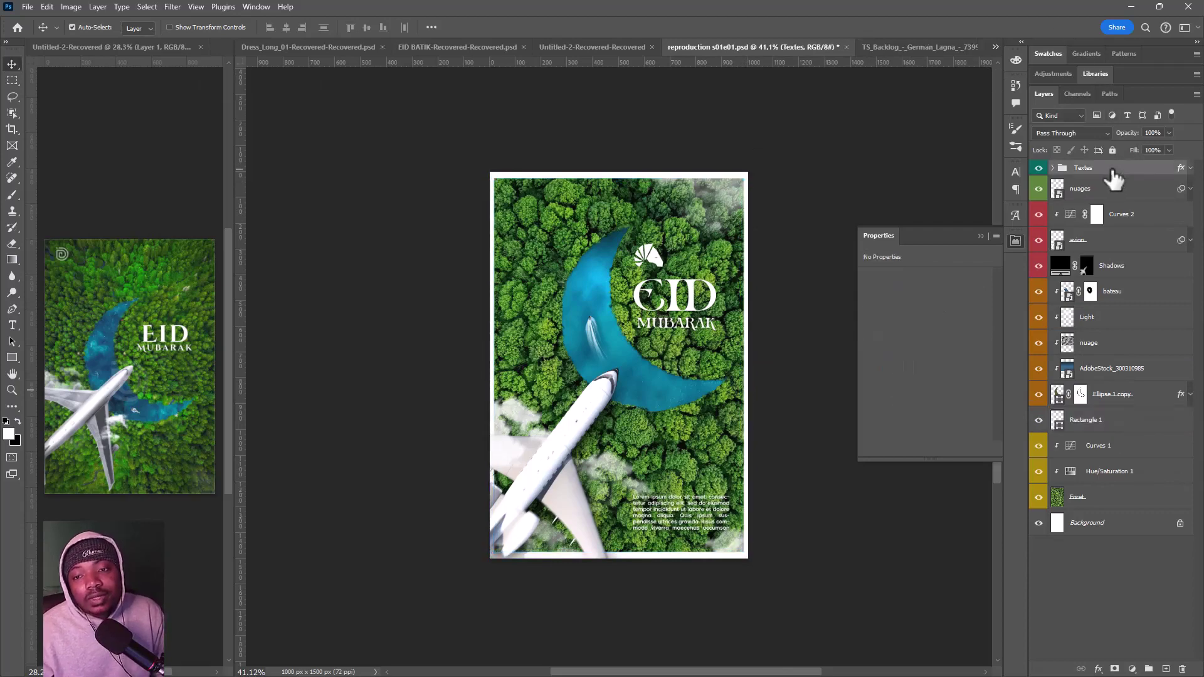